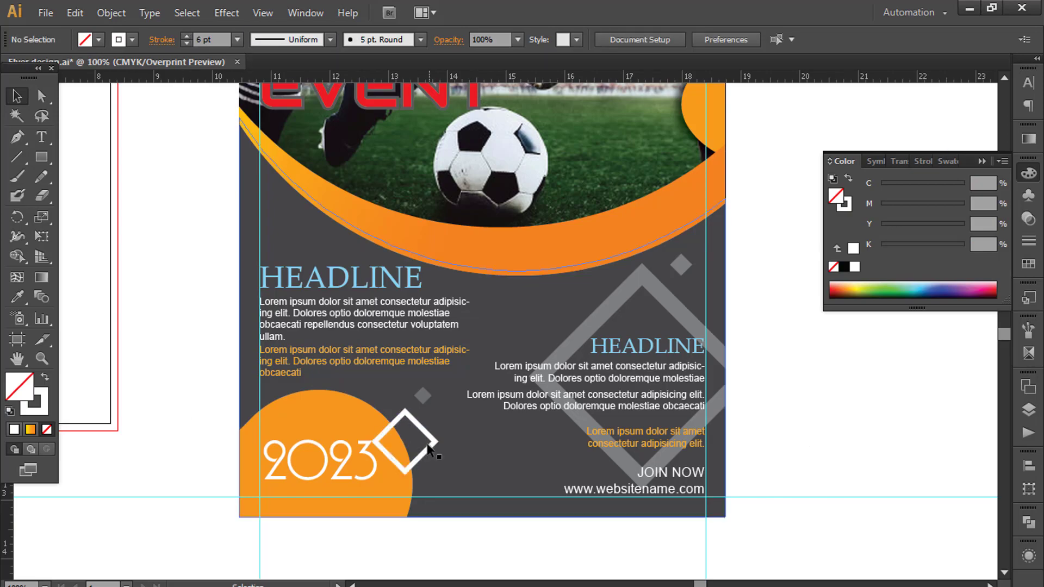
{"action": "left_click_drag", "start_coordinate": [429, 448], "coordinate": [435, 448]}
{"action": "left_click", "coordinate": [843, 462]}
{"action": "scroll", "coordinate": [843, 462], "scroll_direction": "up", "scroll_amount": 1}
{"action": "left_click", "coordinate": [598, 357]}
{"action": "left_click", "coordinate": [517, 39]}
{"action": "left_click", "coordinate": [492, 82]}
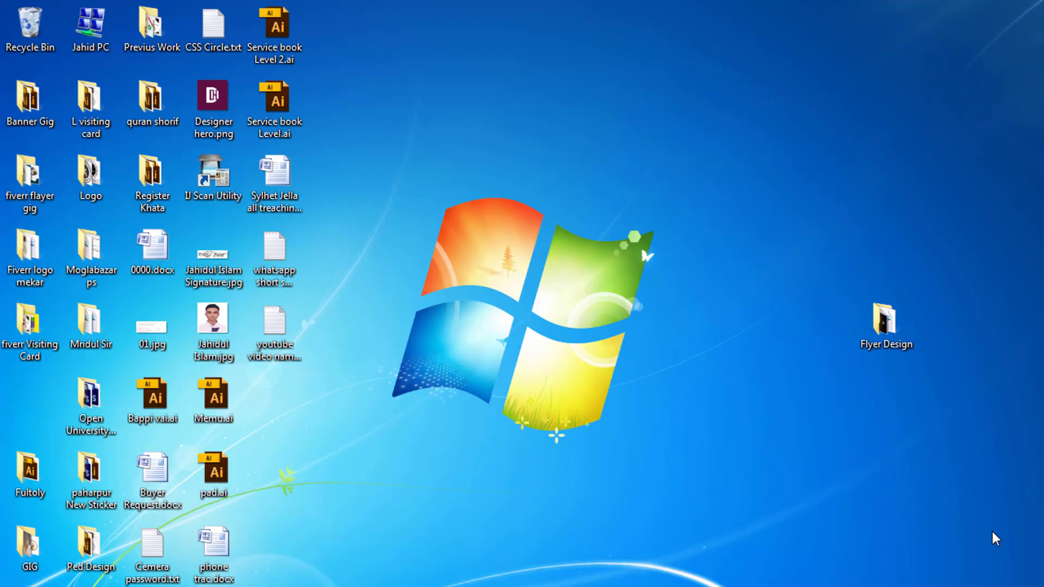
Open the Flyer Design folder on the desktop and look over its source images
{"action": "double_click", "coordinate": [890, 330]}
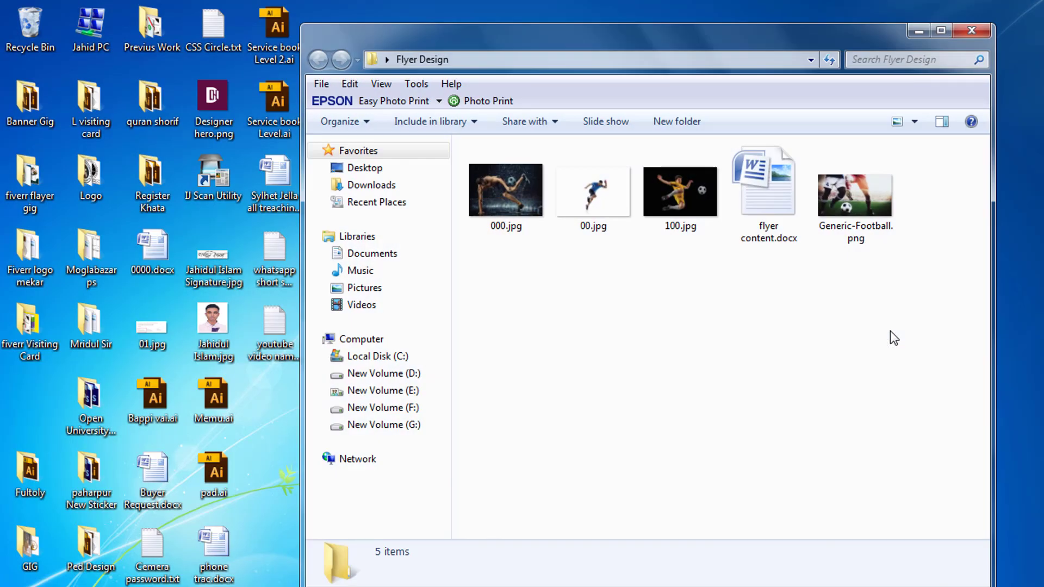
{"action": "left_click", "coordinate": [865, 224]}
{"action": "left_click", "coordinate": [680, 209]}
{"action": "left_click", "coordinate": [593, 209]}
{"action": "left_click", "coordinate": [507, 209]}
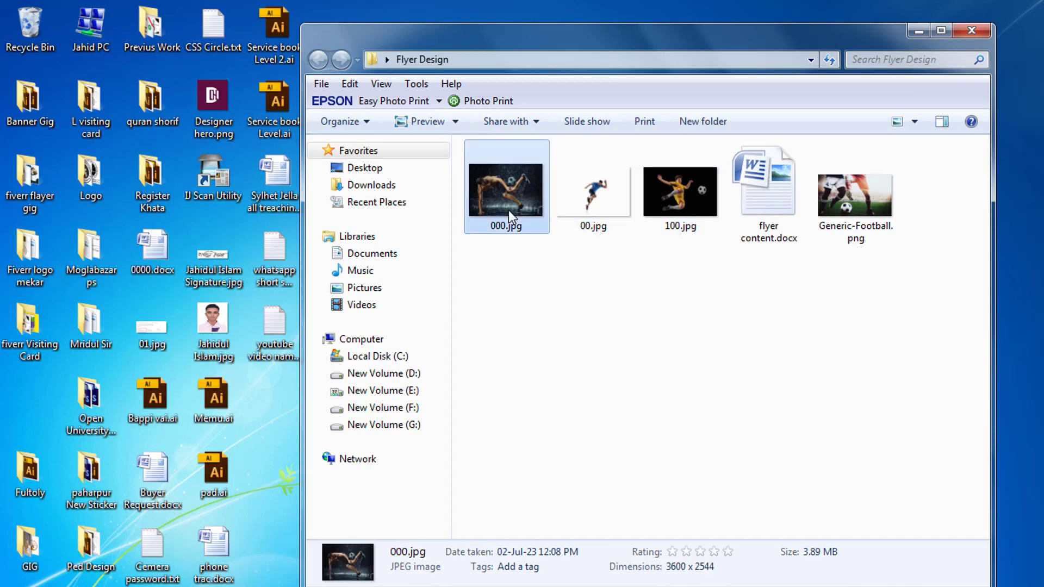
{"action": "left_click", "coordinate": [729, 422]}
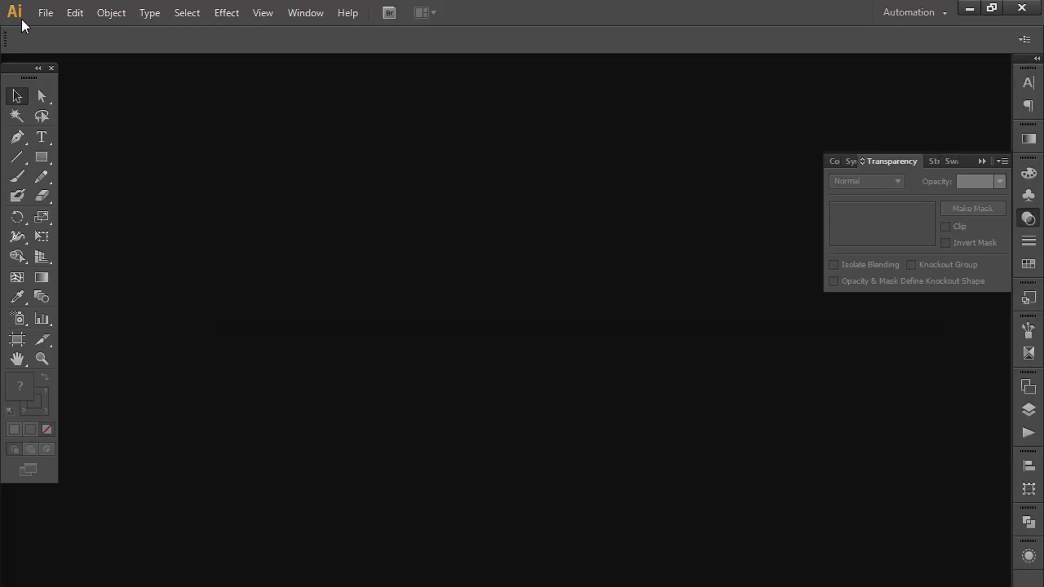
Create a new portrait A4 CMYK document named Flyer design, in inches with 0.125 in bleed on all sides
{"action": "left_click", "coordinate": [46, 12]}
{"action": "left_click", "coordinate": [54, 28]}
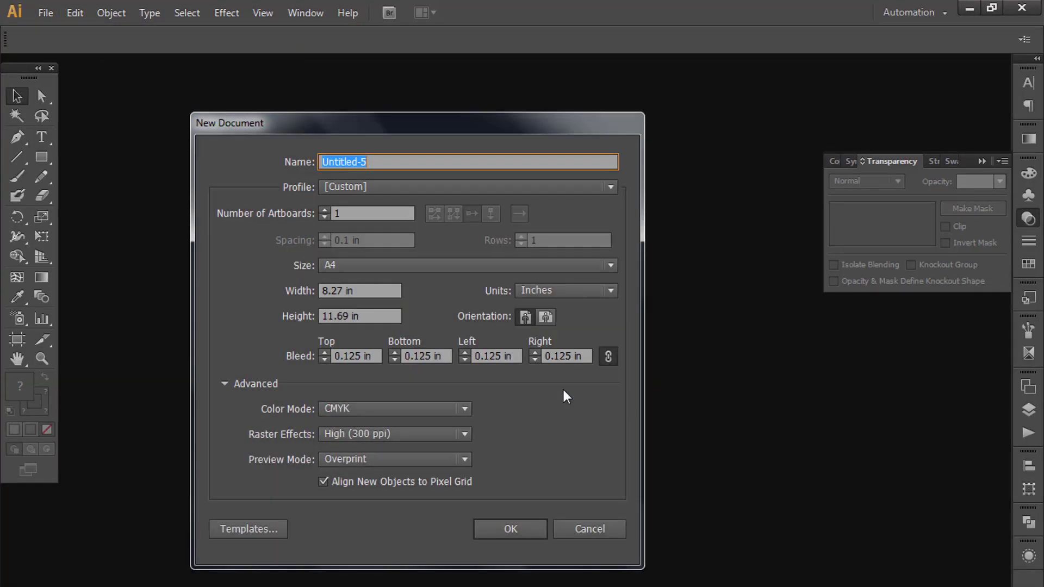
{"action": "type", "text": "Flyer design"}
{"action": "key", "text": "Return"}
Save the document as Flyer design.ai in the desktop's Flyer Design folder, in Adobe Illustrator format with Illustrator CS6 options
{"action": "key", "text": "ctrl+s"}
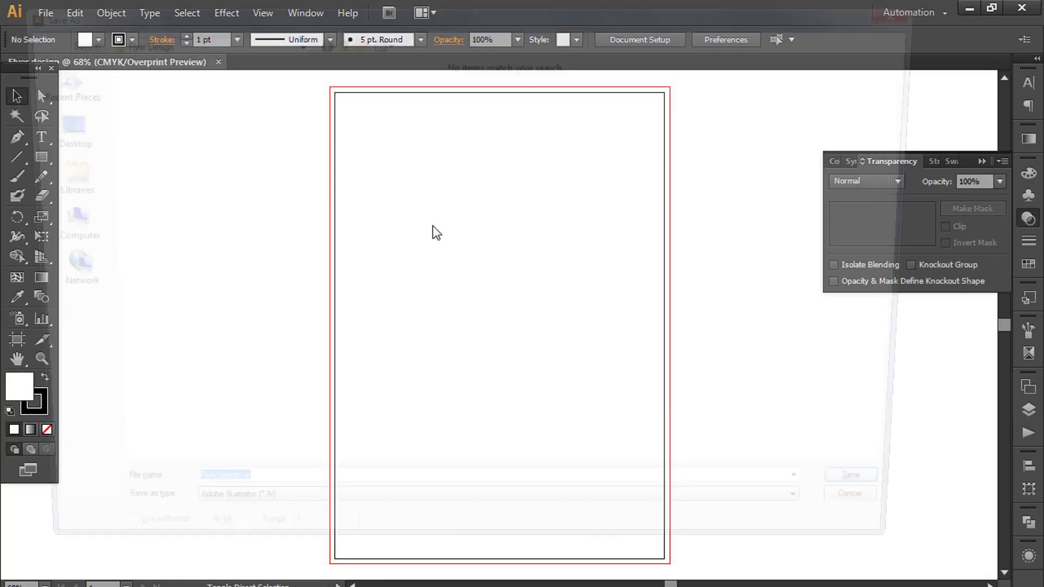
{"action": "left_click", "coordinate": [46, 125]}
{"action": "left_click", "coordinate": [557, 207]}
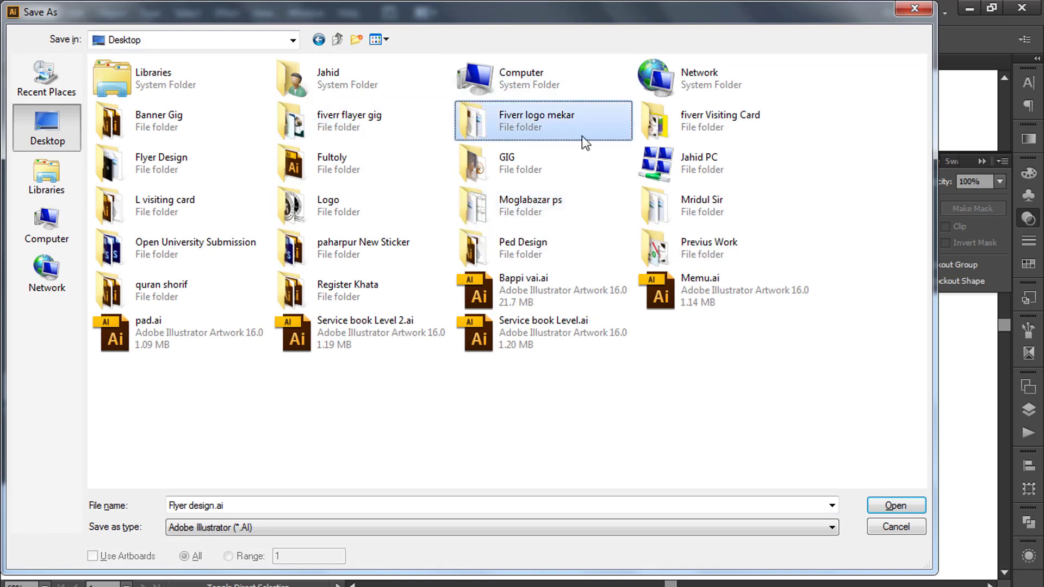
{"action": "type", "text": "fl"}
{"action": "double_click", "coordinate": [193, 157]}
{"action": "left_click", "coordinate": [245, 528]}
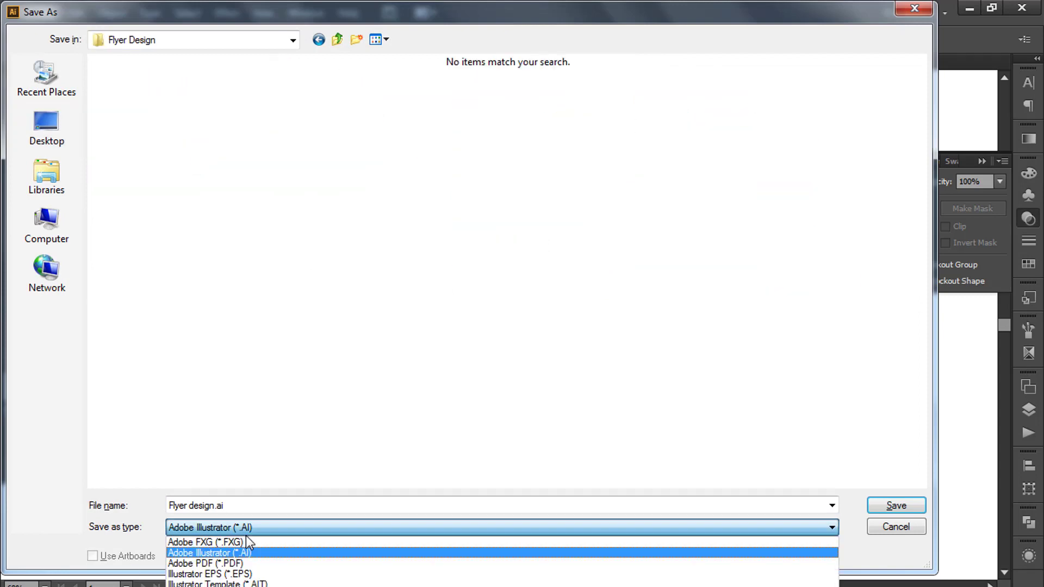
{"action": "left_click", "coordinate": [245, 537]}
{"action": "left_click", "coordinate": [237, 505]}
{"action": "key", "text": "Return"}
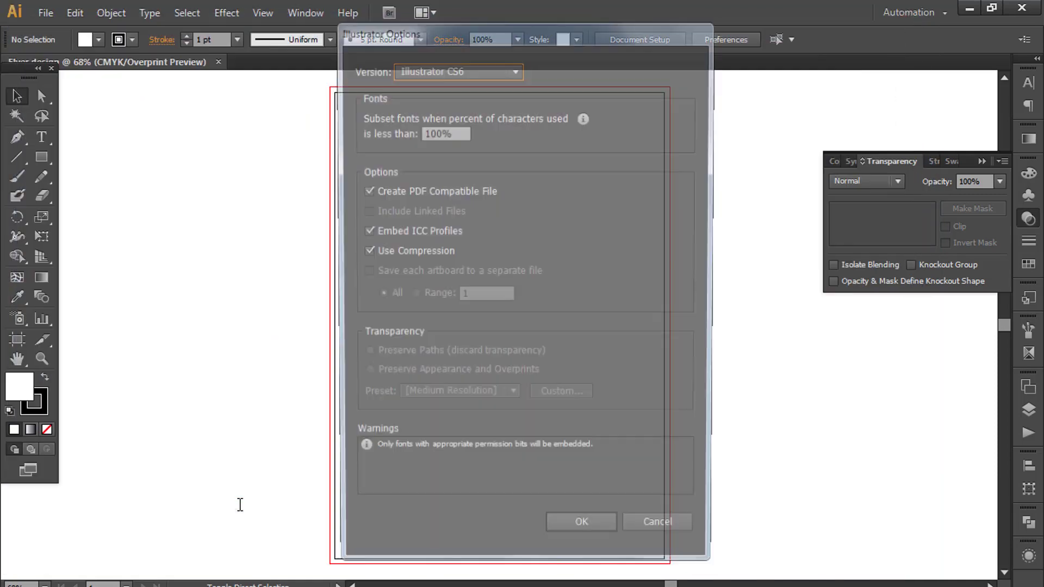
{"action": "key", "text": "Return"}
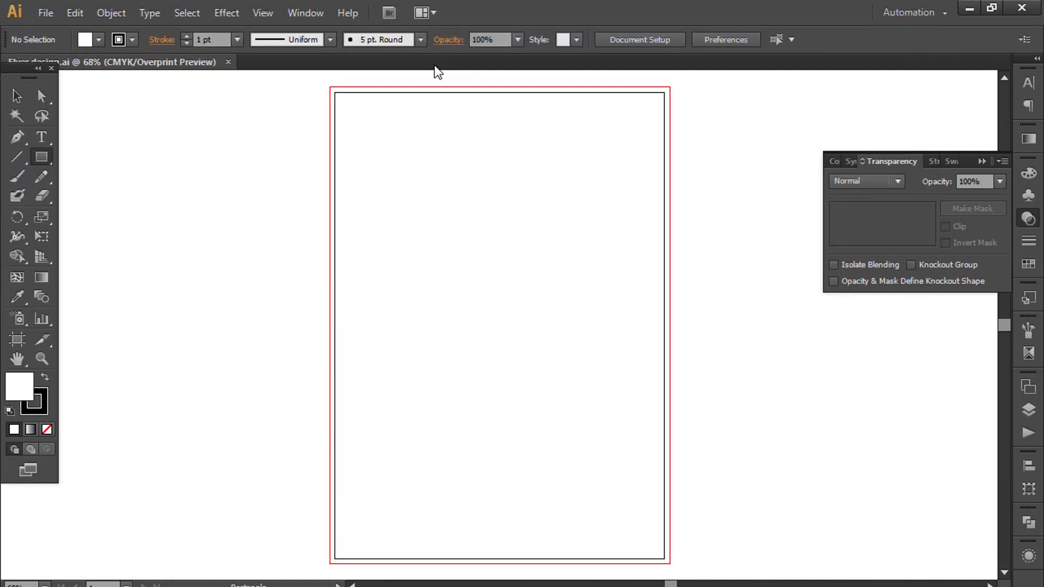
Draw a rectangle covering the artboard and move it into the empty space to the artboard's right
{"action": "left_click_drag", "start_coordinate": [335, 92], "coordinate": [664, 482]}
{"action": "left_click", "coordinate": [16, 96]}
{"action": "scroll", "coordinate": [282, 259], "scroll_direction": "right", "scroll_amount": 5}
{"action": "left_click_drag", "start_coordinate": [282, 259], "coordinate": [698, 343]}
{"action": "key", "text": "ctrl+shift+a"}
Show the rulers and place four guides as margins just inside the rectangle's top, bottom, left and right edges
{"action": "key", "text": "ctrl+r"}
{"action": "scroll", "coordinate": [494, 364], "scroll_direction": "right", "scroll_amount": 3}
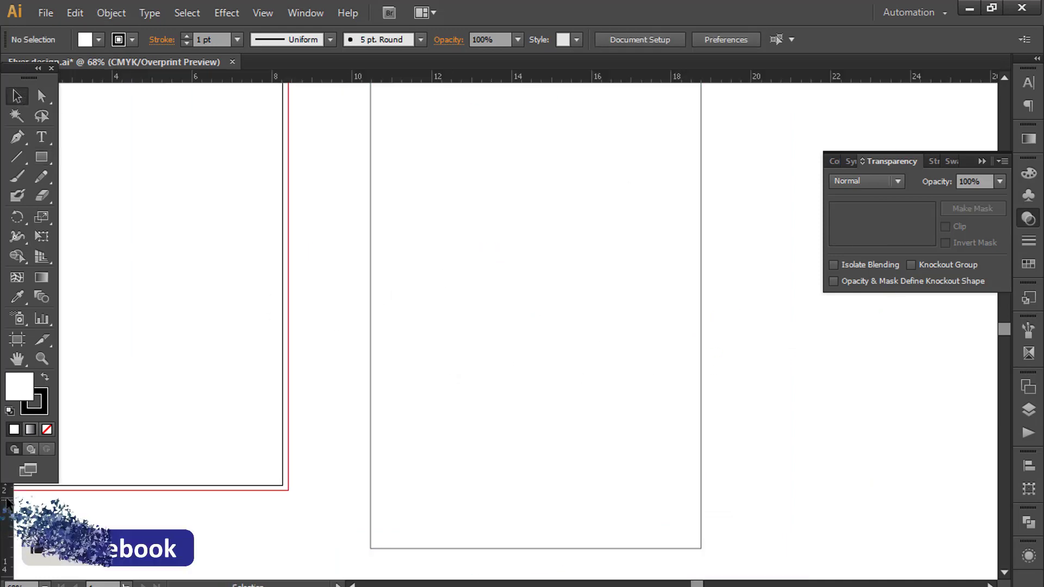
{"action": "scroll", "coordinate": [334, 139], "scroll_direction": "up", "scroll_amount": 2}
{"action": "left_click", "coordinate": [413, 142]}
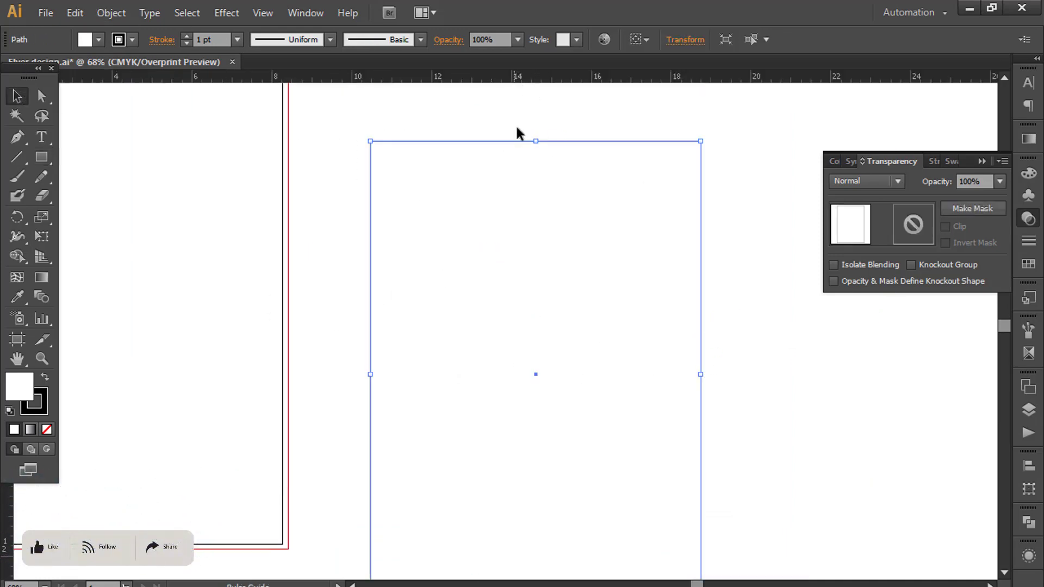
{"action": "left_click_drag", "start_coordinate": [517, 130], "coordinate": [550, 161]}
{"action": "scroll", "coordinate": [620, 163], "scroll_direction": "down", "scroll_amount": 2}
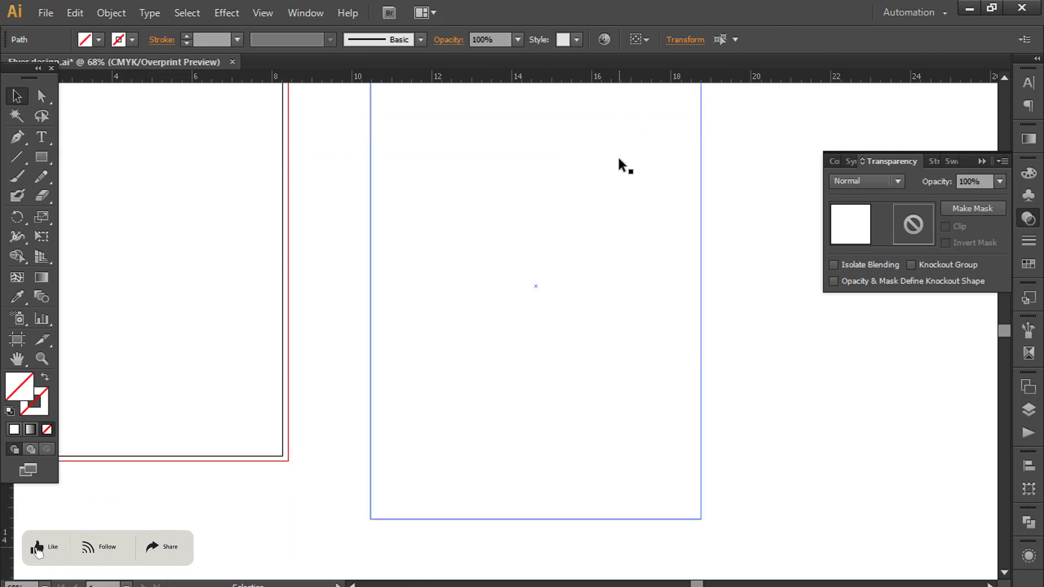
{"action": "left_click_drag", "start_coordinate": [533, 82], "coordinate": [510, 528]}
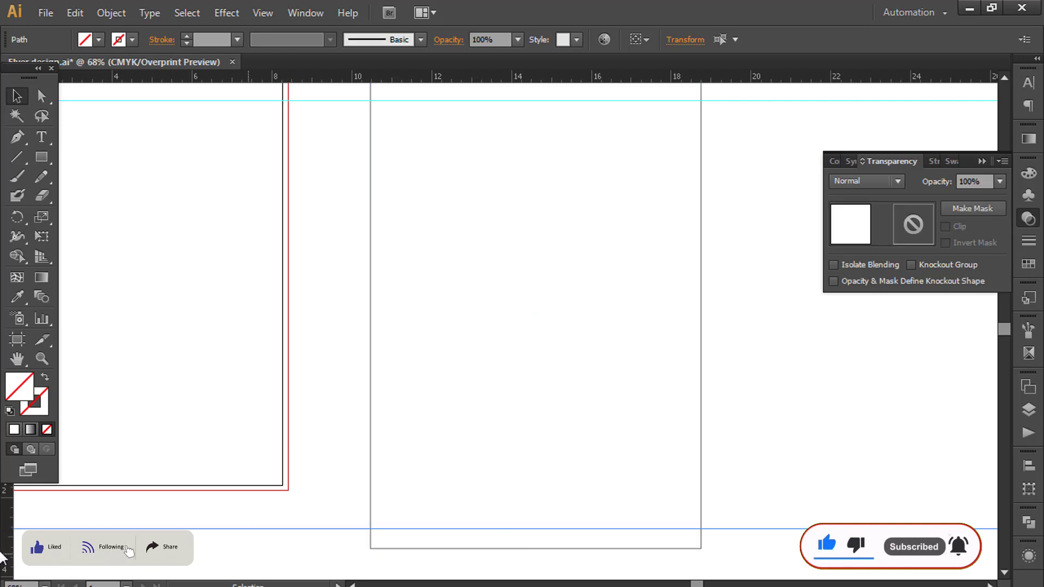
{"action": "left_click_drag", "start_coordinate": [12, 508], "coordinate": [388, 496]}
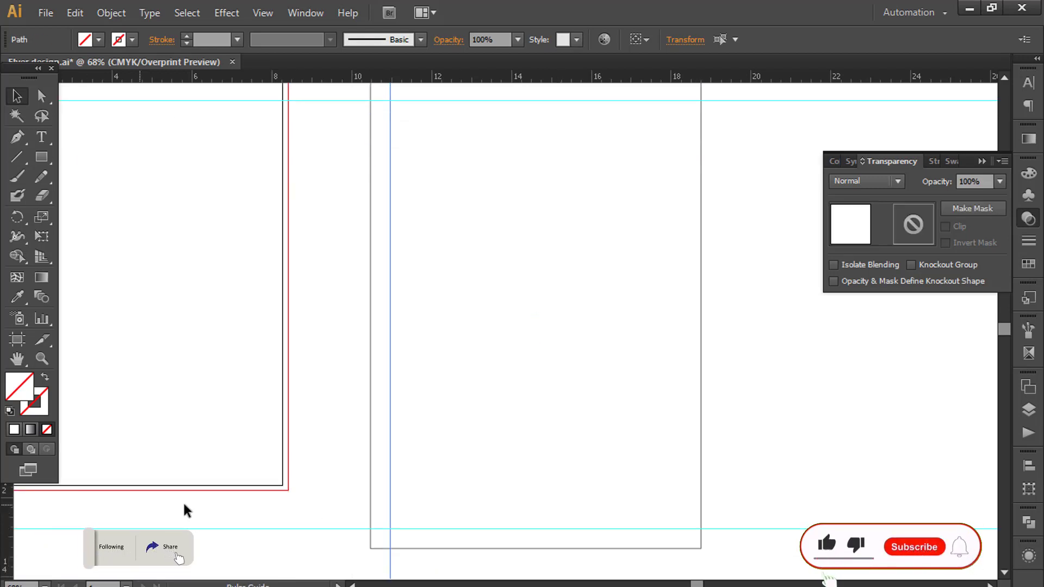
{"action": "left_click_drag", "start_coordinate": [698, 472], "coordinate": [681, 473]}
{"action": "scroll", "coordinate": [749, 495], "scroll_direction": "up", "scroll_amount": 3}
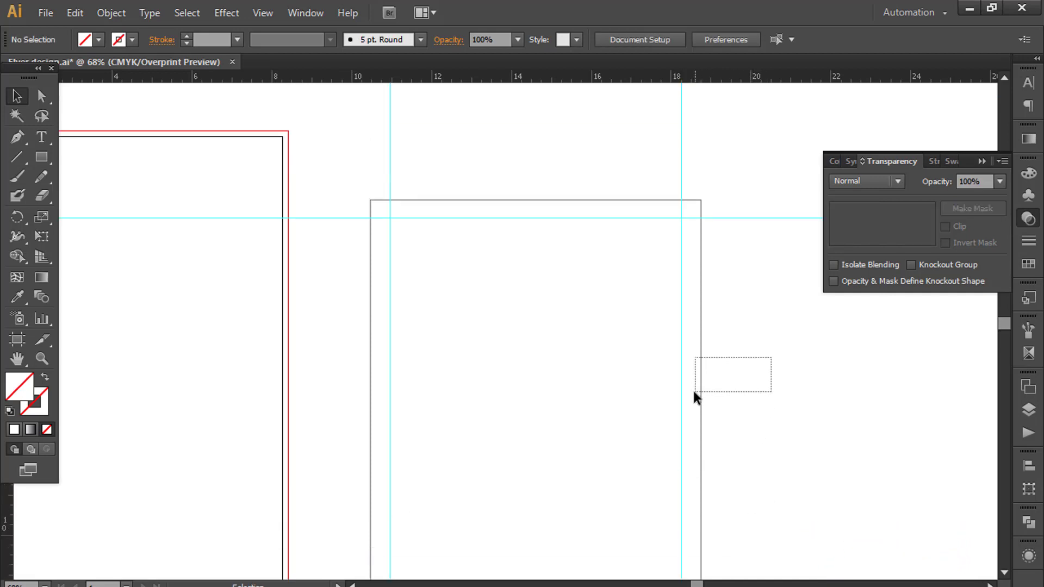
Move the top and right margin guides closer to the rectangle's edges
{"action": "left_click_drag", "start_coordinate": [695, 391], "coordinate": [691, 394]}
{"action": "left_click", "coordinate": [753, 326]}
{"action": "scroll", "coordinate": [699, 211], "scroll_direction": "up", "scroll_amount": 4}
{"action": "scroll", "coordinate": [583, 215], "scroll_direction": "down", "scroll_amount": 3}
{"action": "scroll", "coordinate": [502, 269], "scroll_direction": "left", "scroll_amount": 6}
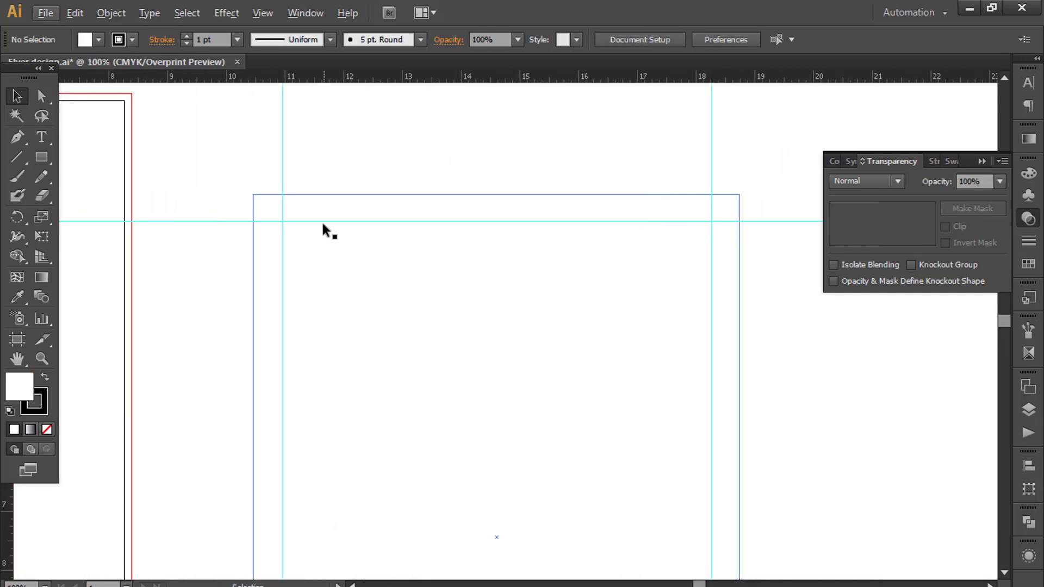
{"action": "scroll", "coordinate": [324, 225], "scroll_direction": "down", "scroll_amount": 2}
{"action": "scroll", "coordinate": [625, 261], "scroll_direction": "up", "scroll_amount": 4}
{"action": "scroll", "coordinate": [624, 207], "scroll_direction": "left", "scroll_amount": 1}
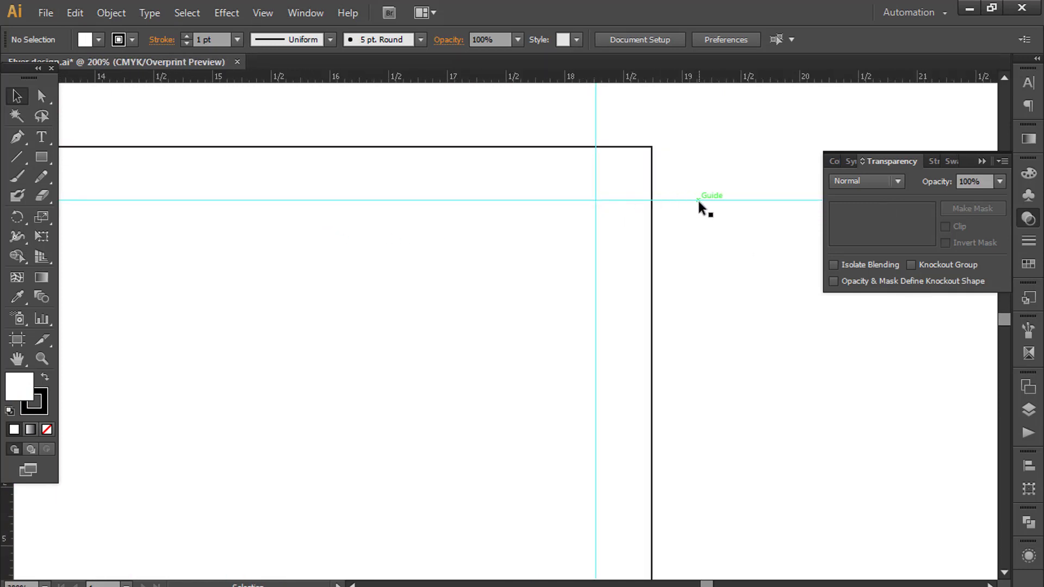
{"action": "left_click_drag", "start_coordinate": [698, 200], "coordinate": [697, 187]}
{"action": "left_click_drag", "start_coordinate": [596, 118], "coordinate": [616, 121]}
Move the left and bottom margin guides closer to the rectangle's edges to match the other margins
{"action": "scroll", "coordinate": [466, 240], "scroll_direction": "left", "scroll_amount": 4}
{"action": "scroll", "coordinate": [466, 241], "scroll_direction": "down", "scroll_amount": 1}
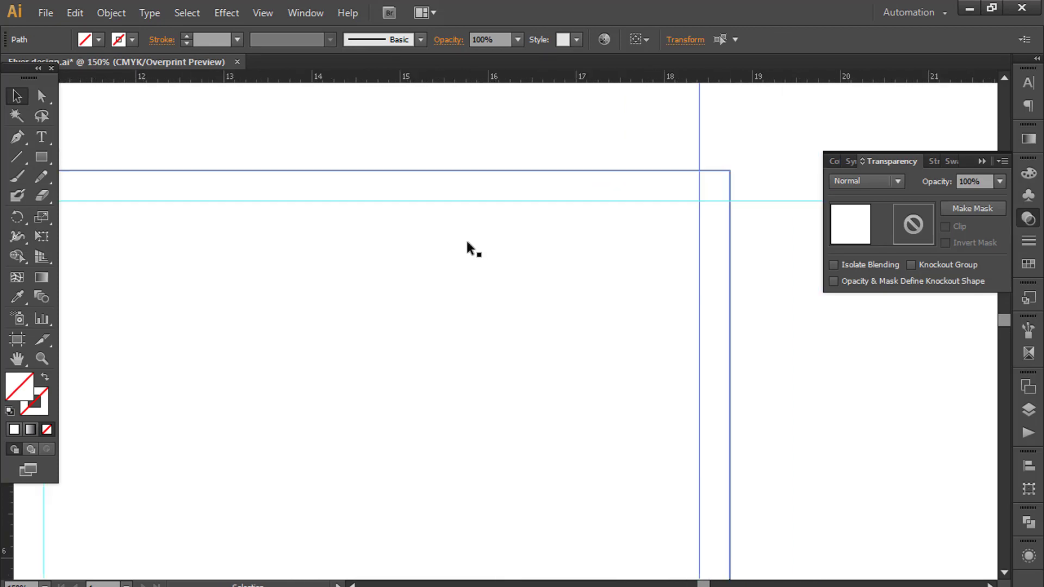
{"action": "scroll", "coordinate": [468, 243], "scroll_direction": "down", "scroll_amount": 1}
{"action": "scroll", "coordinate": [337, 178], "scroll_direction": "up", "scroll_amount": 2}
{"action": "left_click_drag", "start_coordinate": [355, 189], "coordinate": [334, 189]}
{"action": "scroll", "coordinate": [601, 471], "scroll_direction": "down", "scroll_amount": 3}
{"action": "scroll", "coordinate": [693, 452], "scroll_direction": "down", "scroll_amount": 2}
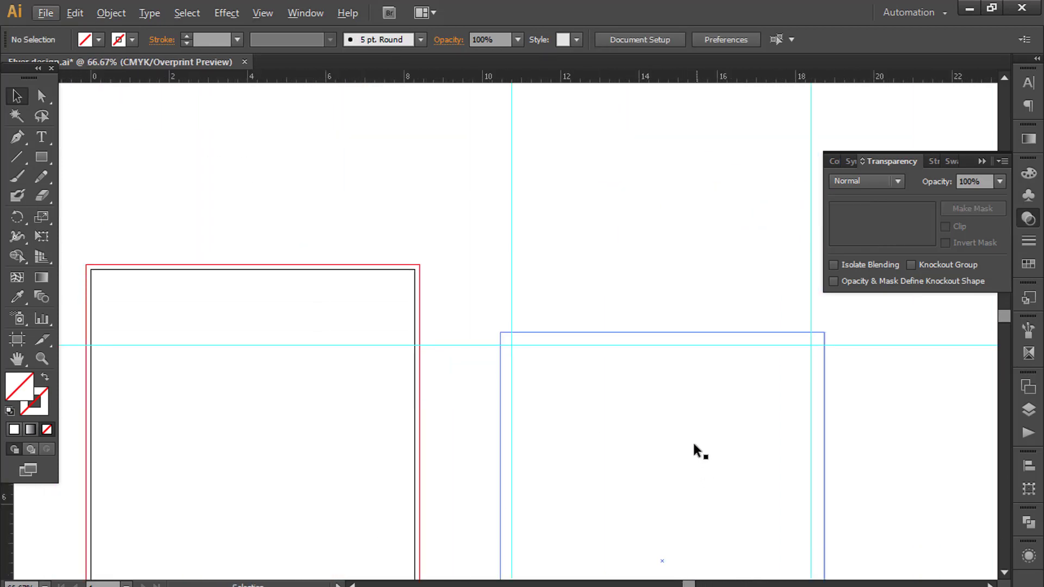
{"action": "scroll", "coordinate": [517, 329], "scroll_direction": "up", "scroll_amount": 2}
{"action": "left_click_drag", "start_coordinate": [502, 321], "coordinate": [507, 320]}
{"action": "scroll", "coordinate": [647, 391], "scroll_direction": "down", "scroll_amount": 3}
{"action": "scroll", "coordinate": [740, 446], "scroll_direction": "down", "scroll_amount": 2}
{"action": "scroll", "coordinate": [740, 445], "scroll_direction": "right", "scroll_amount": 3}
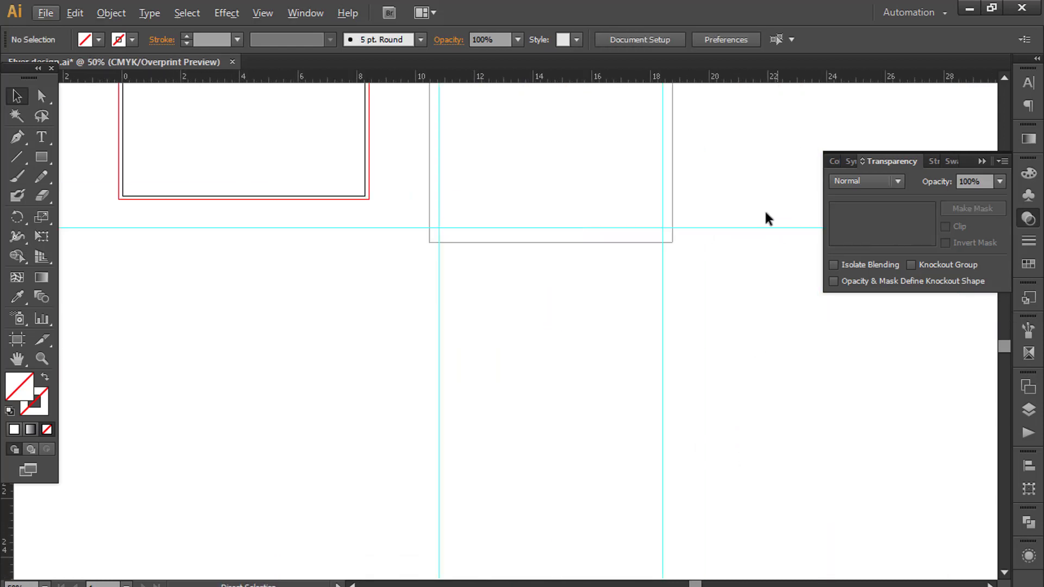
{"action": "scroll", "coordinate": [764, 217], "scroll_direction": "up", "scroll_amount": 2}
{"action": "left_click_drag", "start_coordinate": [625, 229], "coordinate": [626, 239]}
{"action": "scroll", "coordinate": [626, 240], "scroll_direction": "down", "scroll_amount": 1}
Select the guides around the rectangle, examine the margins on all sides, and clear the selection
{"action": "scroll", "coordinate": [405, 245], "scroll_direction": "up", "scroll_amount": 5}
{"action": "scroll", "coordinate": [414, 291], "scroll_direction": "up", "scroll_amount": 4}
{"action": "scroll", "coordinate": [447, 312], "scroll_direction": "left", "scroll_amount": 2}
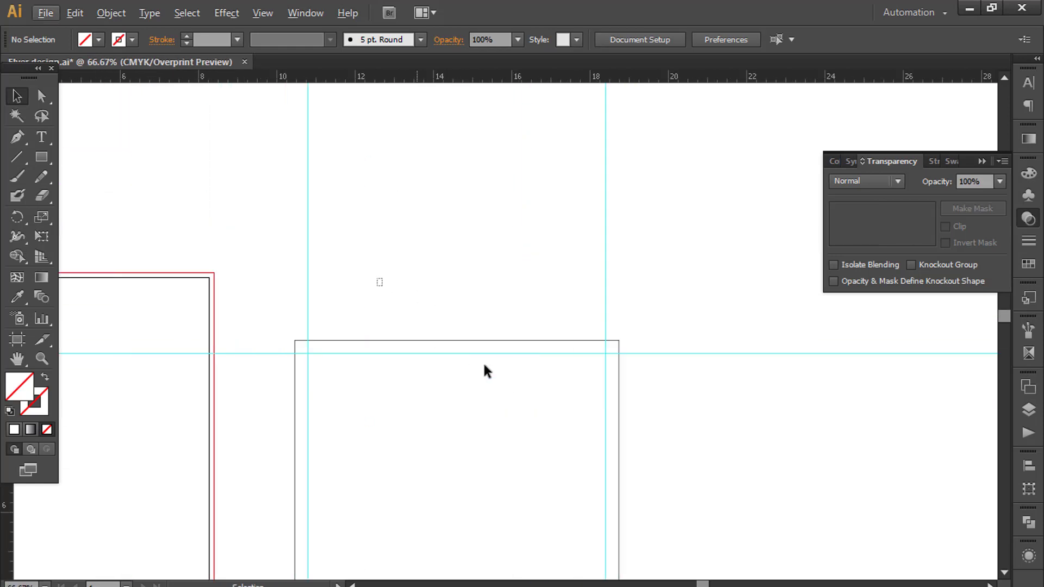
{"action": "left_click", "coordinate": [484, 368]}
{"action": "left_click_drag", "start_coordinate": [190, 215], "coordinate": [771, 280]}
{"action": "scroll", "coordinate": [725, 332], "scroll_direction": "down", "scroll_amount": 2}
{"action": "scroll", "coordinate": [724, 327], "scroll_direction": "down", "scroll_amount": 2}
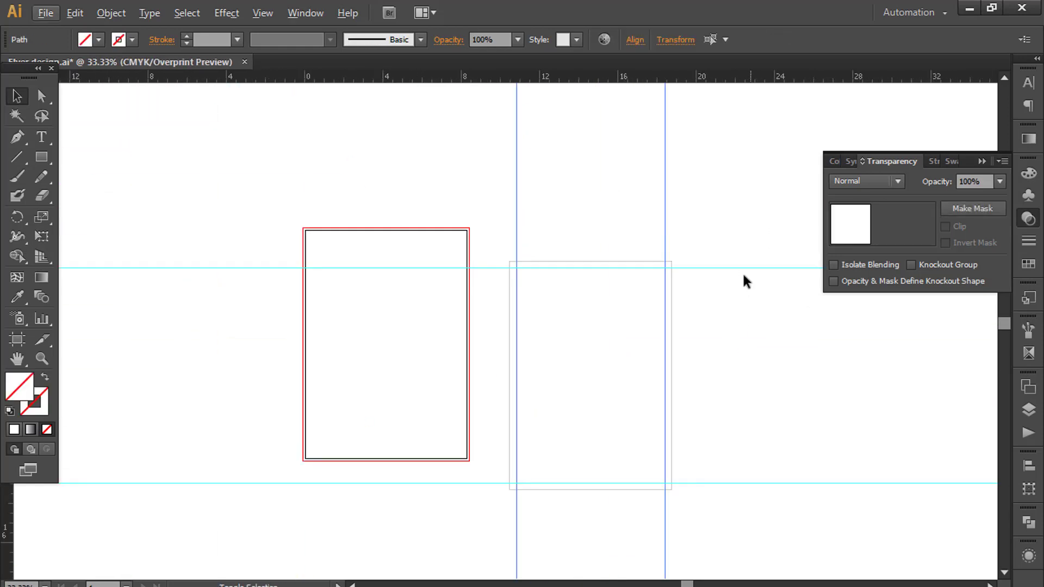
{"action": "scroll", "coordinate": [742, 280], "scroll_direction": "down", "scroll_amount": 1}
{"action": "left_click", "coordinate": [803, 540]}
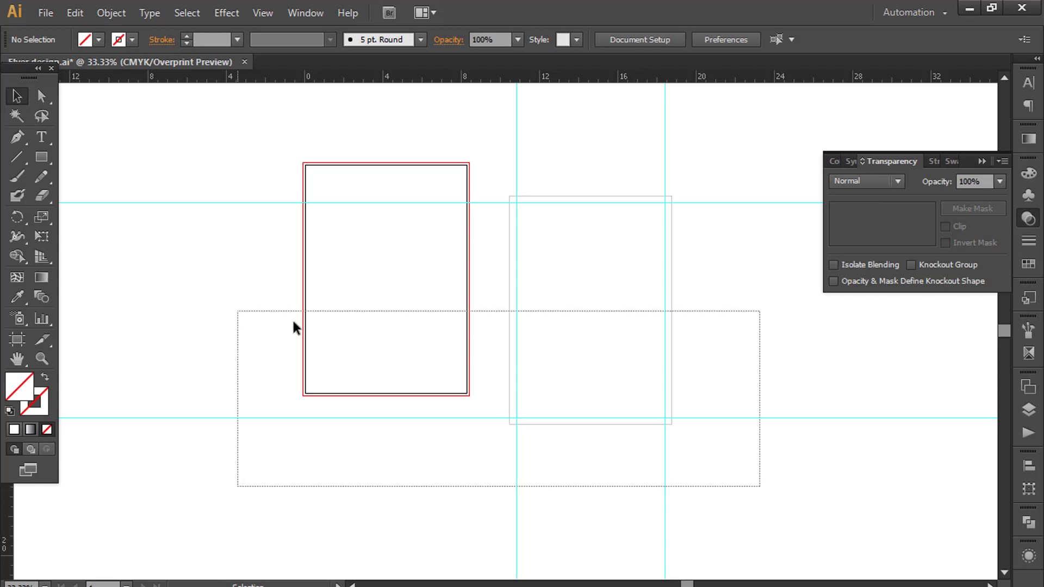
{"action": "scroll", "coordinate": [625, 214], "scroll_direction": "up", "scroll_amount": 3}
{"action": "scroll", "coordinate": [575, 206], "scroll_direction": "up", "scroll_amount": 1}
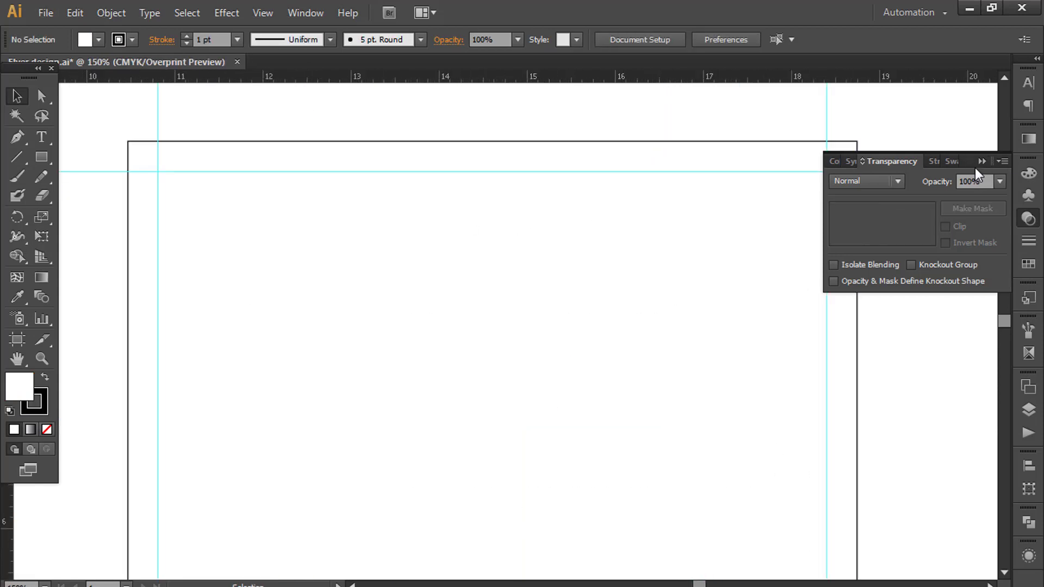
Collapse the Transparency panel to free the canvas around the rectangle
{"action": "left_click", "coordinate": [977, 244]}
{"action": "left_click_drag", "start_coordinate": [691, 338], "coordinate": [692, 339]}
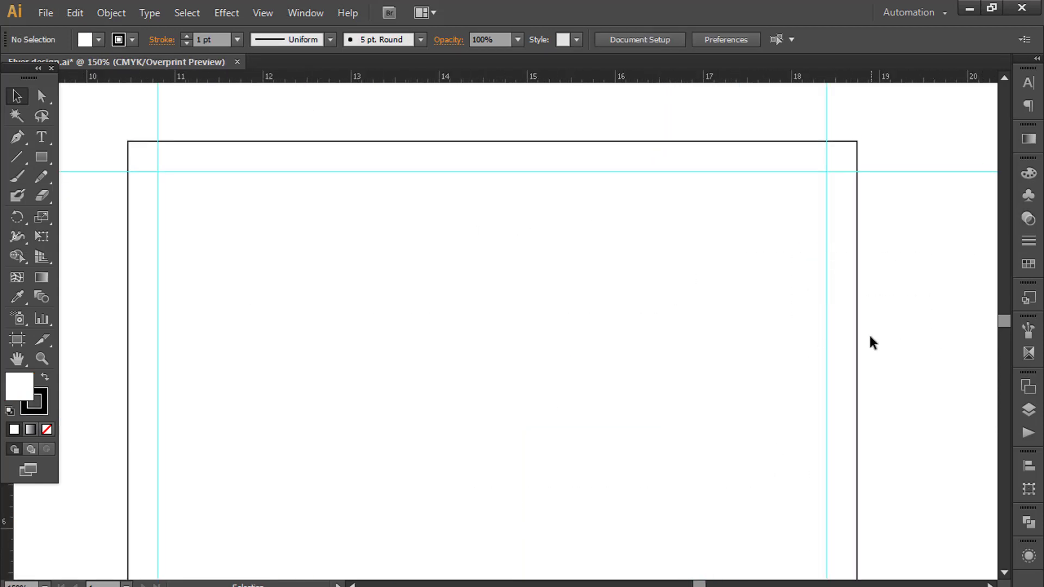
{"action": "scroll", "coordinate": [462, 315], "scroll_direction": "down", "scroll_amount": 2}
{"action": "scroll", "coordinate": [418, 278], "scroll_direction": "up", "scroll_amount": 2}
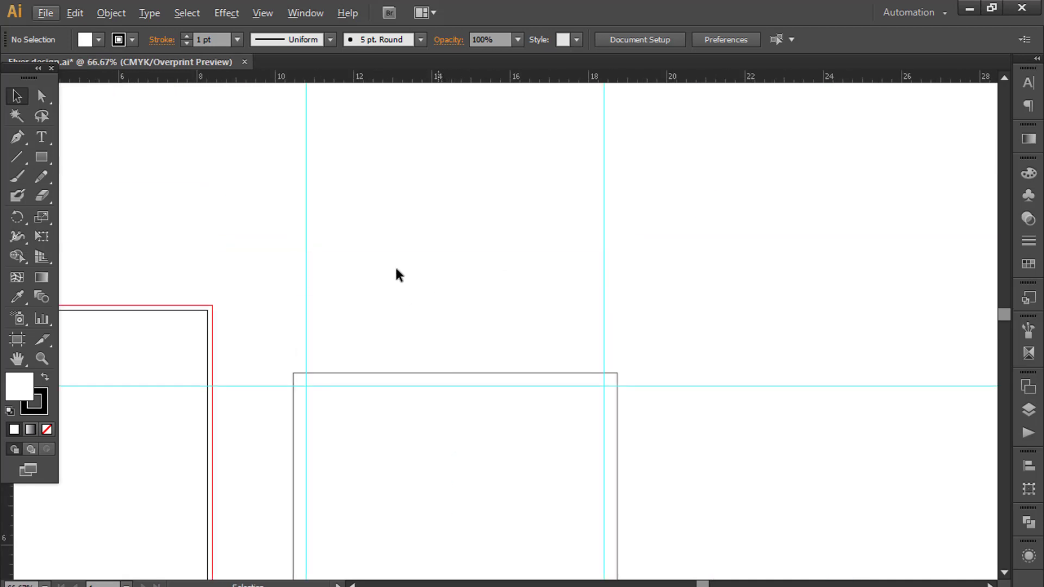
Cut the SPORT, EVENT and HEADLINE lines from flyer content.docx in Word and paste them as text above the rectangle in Illustrator
{"action": "left_click", "coordinate": [42, 136]}
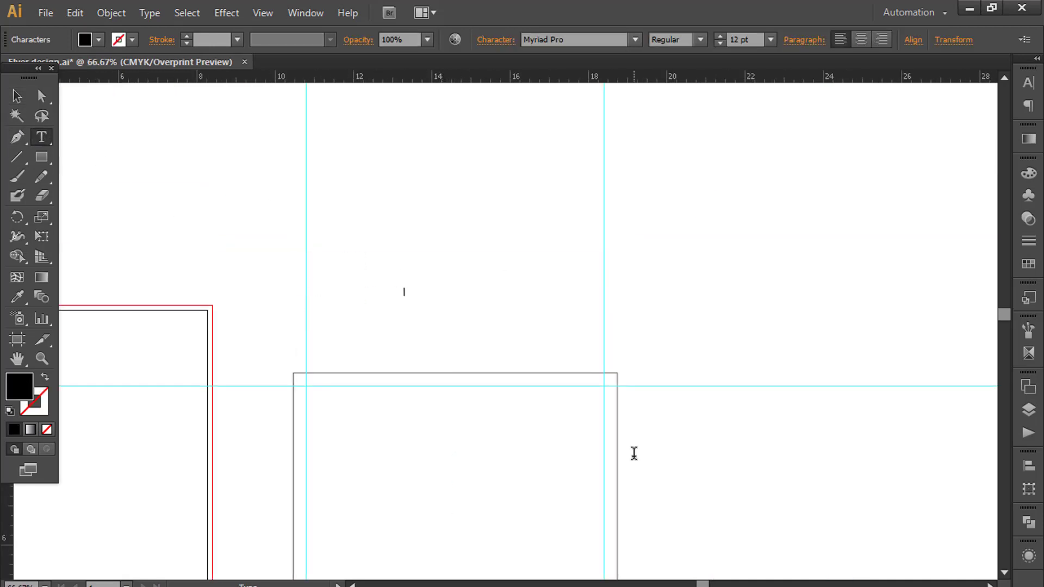
{"action": "key", "text": "alt+Tab"}
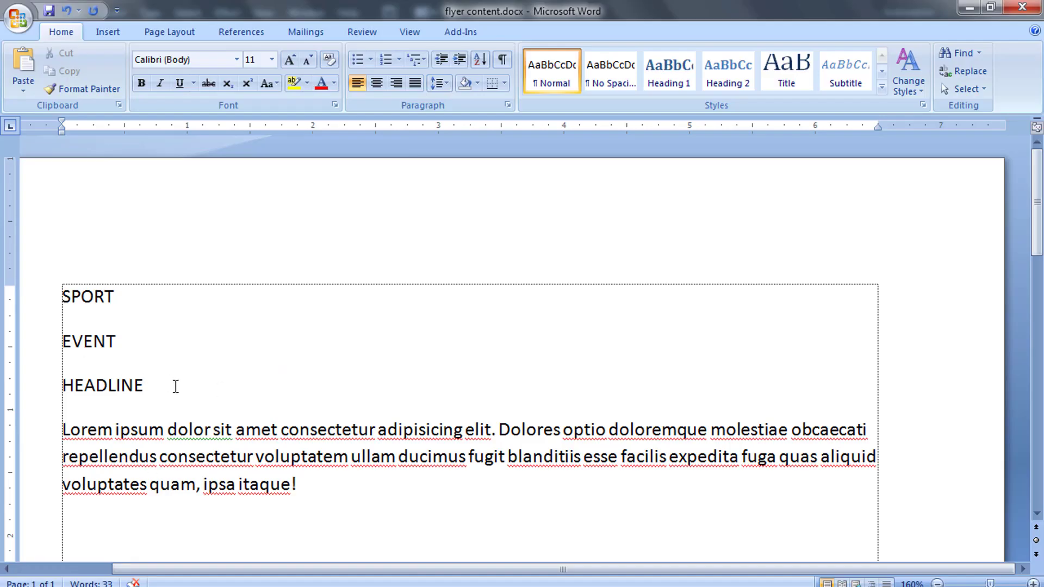
{"action": "left_click_drag", "start_coordinate": [175, 386], "coordinate": [62, 293]}
{"action": "key", "text": "ctrl+x"}
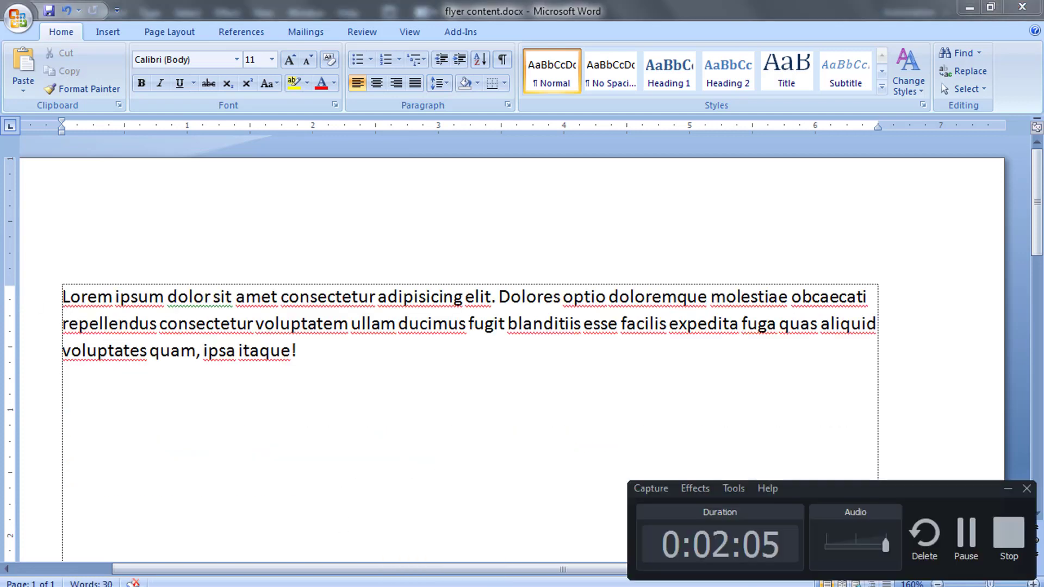
{"action": "key", "text": "alt+Tab"}
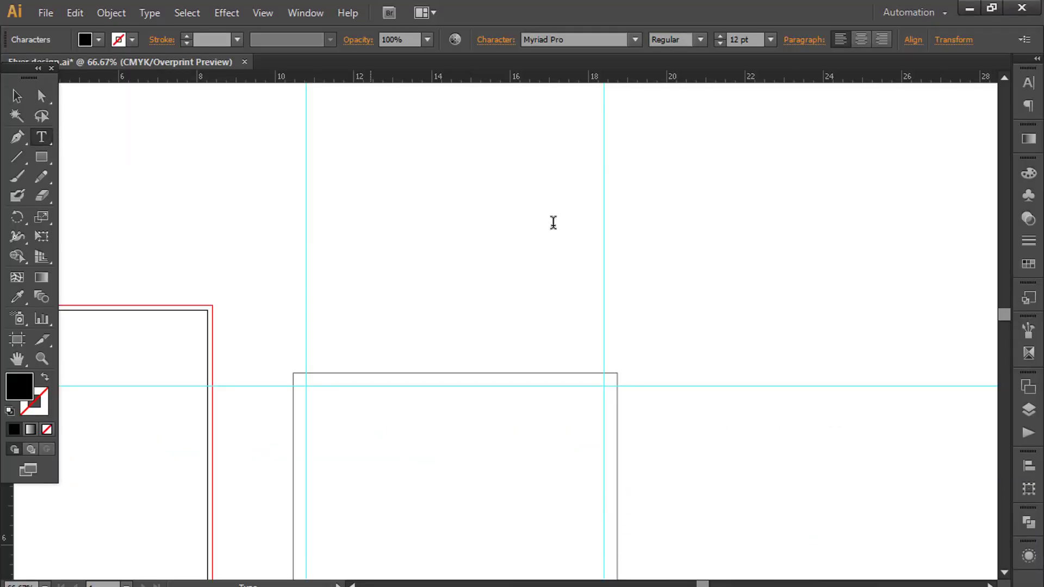
{"action": "key", "text": "ctrl+v"}
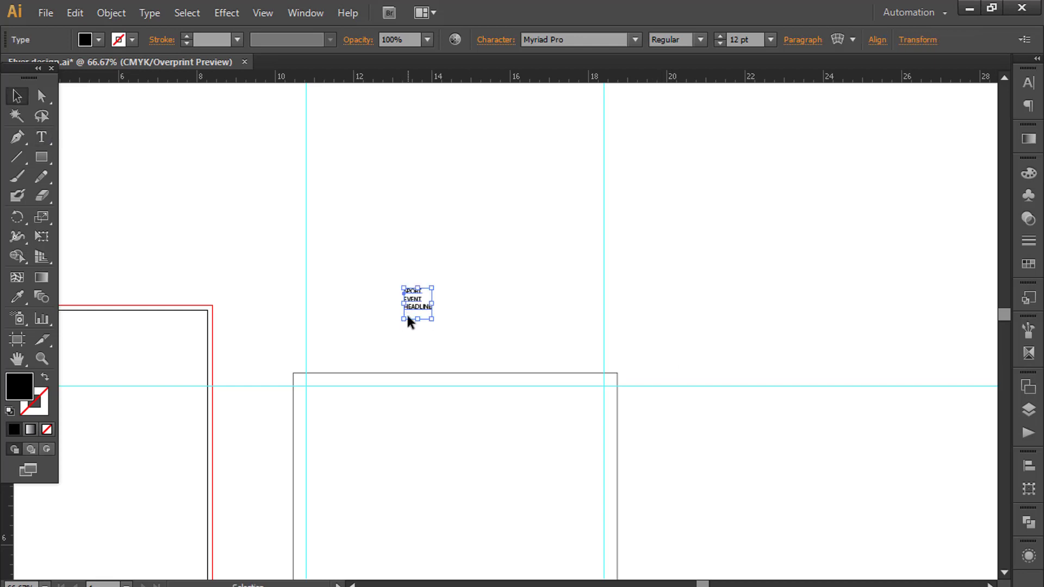
Split HEADLINE out of the SPORT EVENT text into its own text object, using a copy placed about 0.5 in below
{"action": "scroll", "coordinate": [409, 320], "scroll_direction": "up", "scroll_amount": 3}
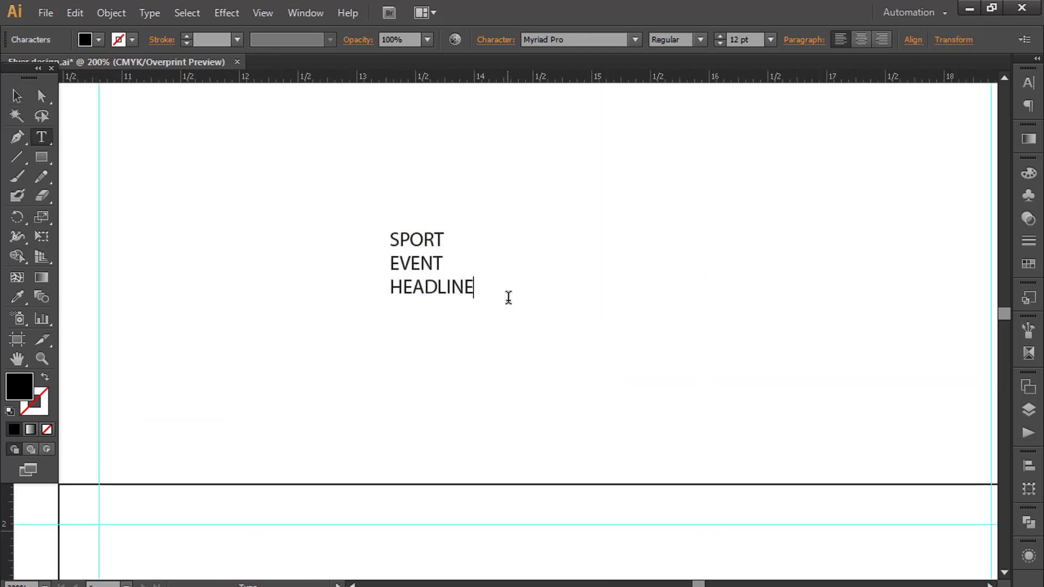
{"action": "left_click_drag", "start_coordinate": [476, 287], "coordinate": [84, 289]}
{"action": "key", "text": "BackSpace"}
{"action": "key", "text": "Escape"}
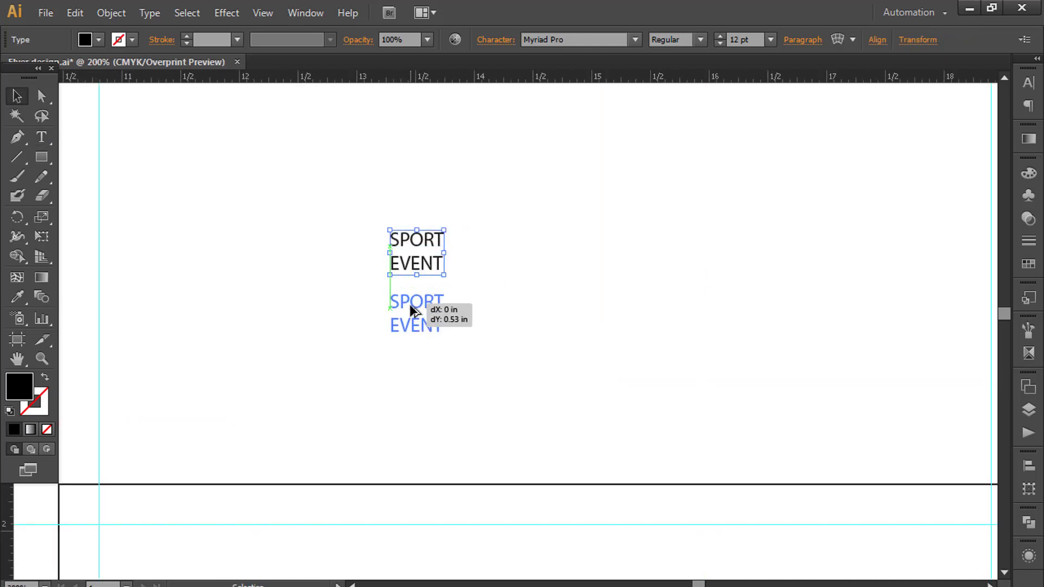
{"action": "left_click_drag", "start_coordinate": [410, 304], "coordinate": [410, 306]}
{"action": "key", "text": "t"}
{"action": "left_click", "coordinate": [411, 303]}
{"action": "key", "text": "ctrl+a"}
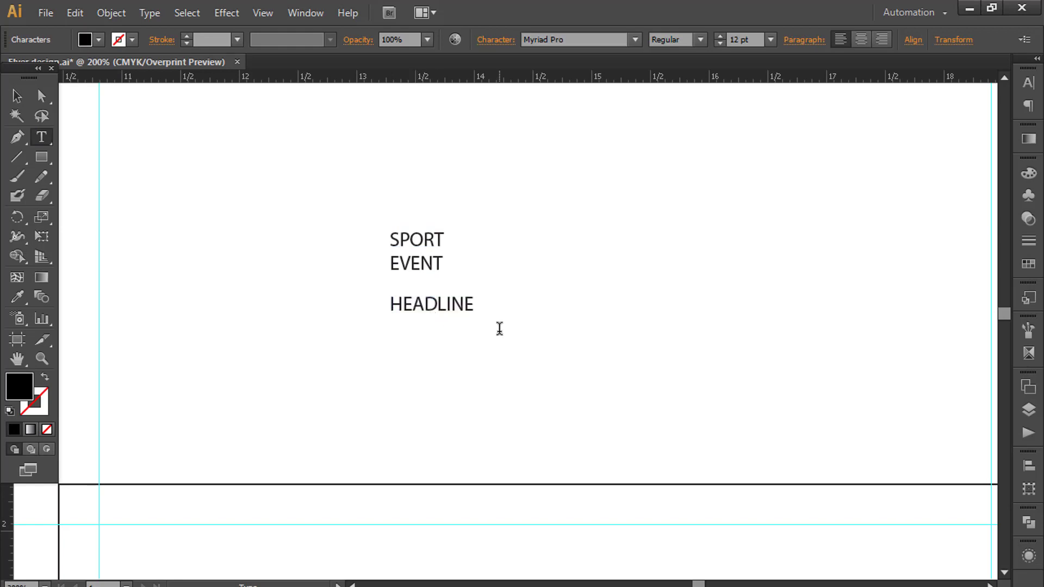
Draw a wavy path with the Pen tool from above the rectangle's top edge down to its right edge, using three curved anchors
{"action": "key", "text": "Escape"}
{"action": "left_click", "coordinate": [537, 314]}
{"action": "scroll", "coordinate": [470, 299], "scroll_direction": "down", "scroll_amount": 3}
{"action": "scroll", "coordinate": [538, 270], "scroll_direction": "down", "scroll_amount": 2}
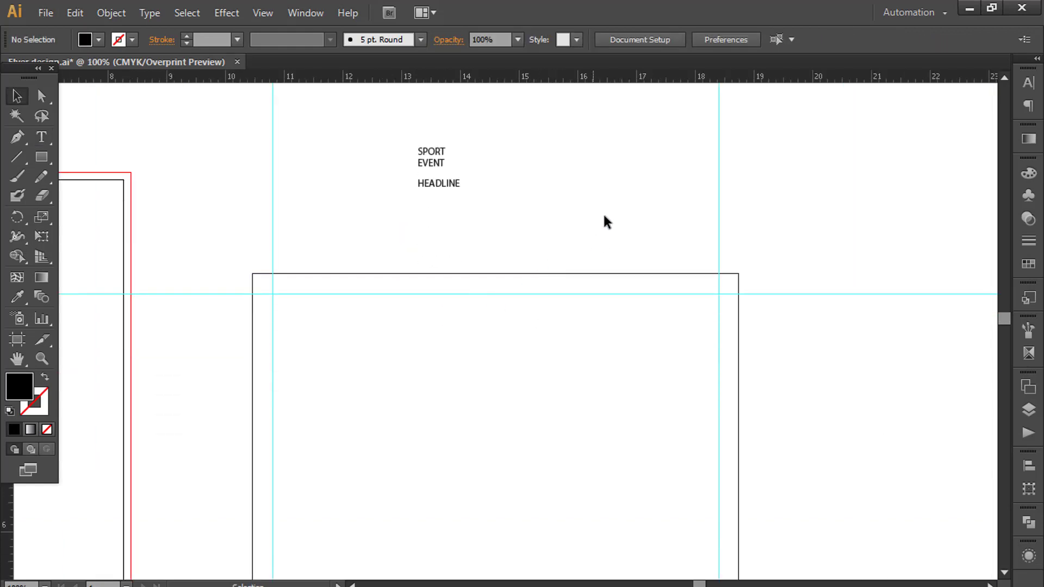
{"action": "key", "text": "alt"}
{"action": "scroll", "coordinate": [797, 430], "scroll_direction": "right", "scroll_amount": 3}
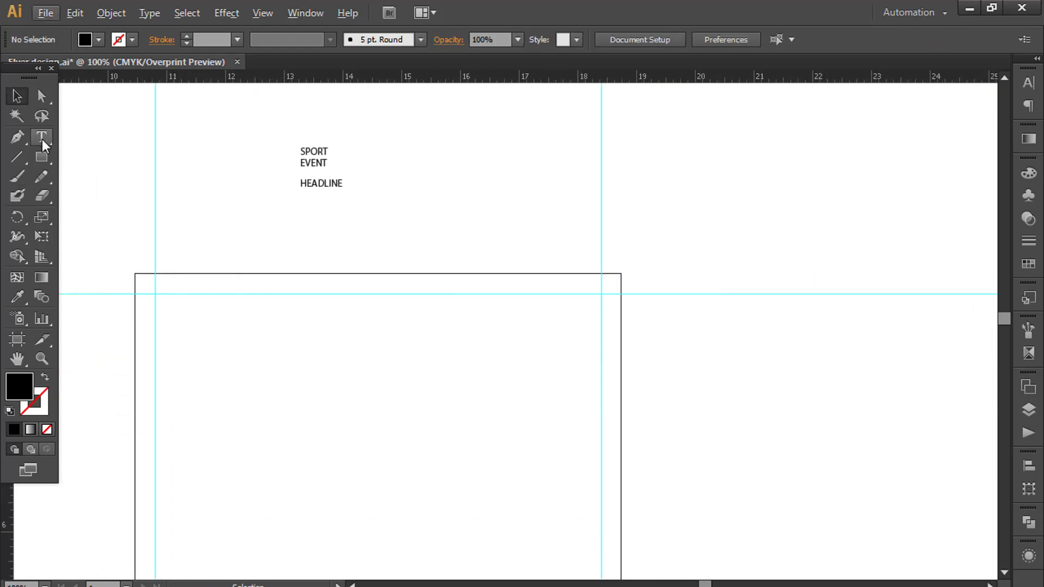
{"action": "left_click", "coordinate": [17, 138]}
{"action": "scroll", "coordinate": [635, 306], "scroll_direction": "down", "scroll_amount": 3}
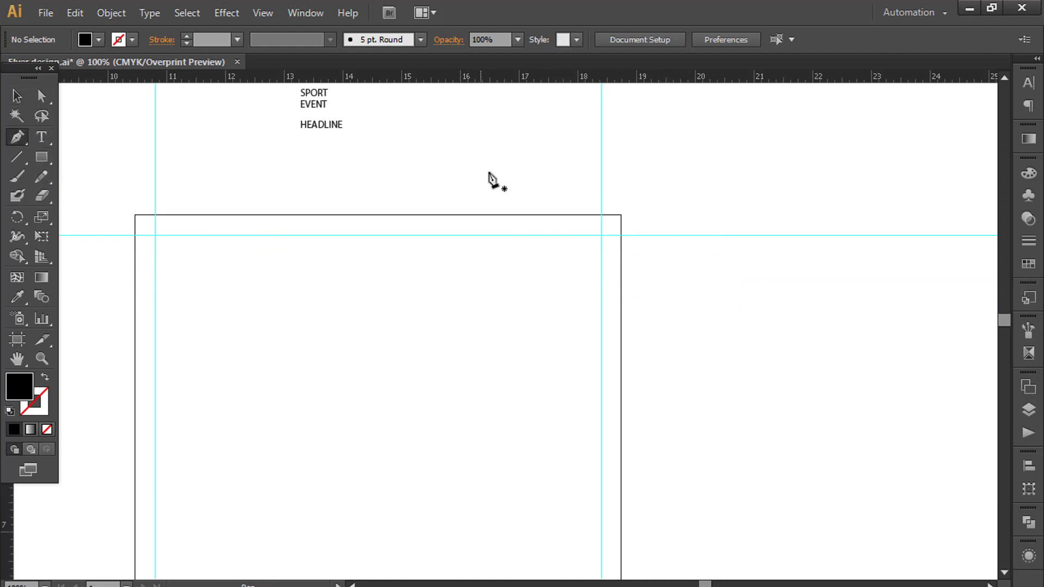
{"action": "left_click", "coordinate": [483, 168]}
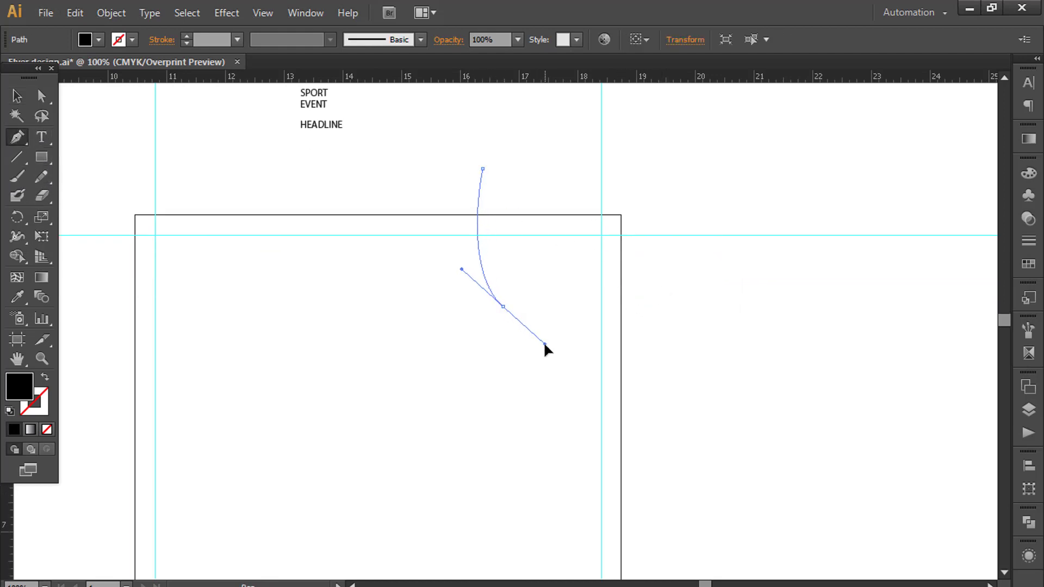
{"action": "left_click_drag", "start_coordinate": [544, 343], "coordinate": [545, 344]}
{"action": "scroll", "coordinate": [585, 343], "scroll_direction": "down", "scroll_amount": 6}
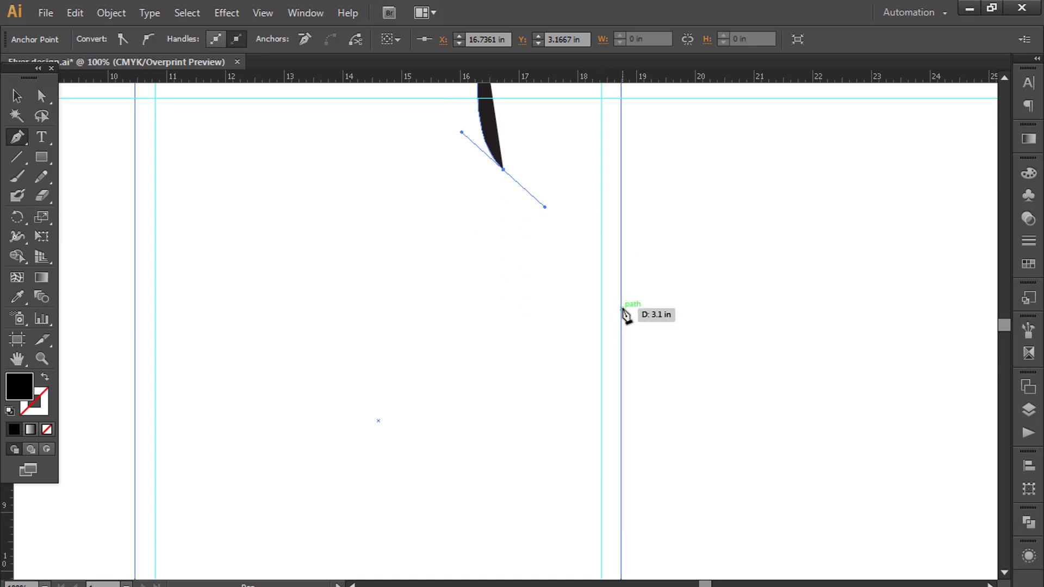
{"action": "left_click_drag", "start_coordinate": [589, 302], "coordinate": [515, 352]}
{"action": "left_click_drag", "start_coordinate": [628, 409], "coordinate": [660, 408]}
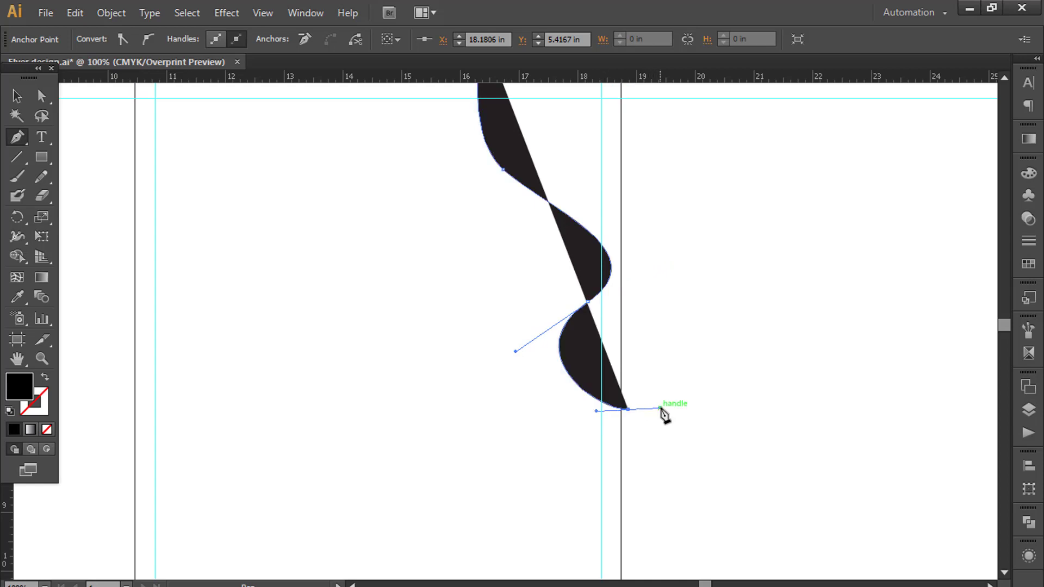
Close the wavy path through a corner point outside the rectangle's upper right, forming a filled shape over the corner, and deselect it
{"action": "scroll", "coordinate": [671, 368], "scroll_direction": "up", "scroll_amount": 3}
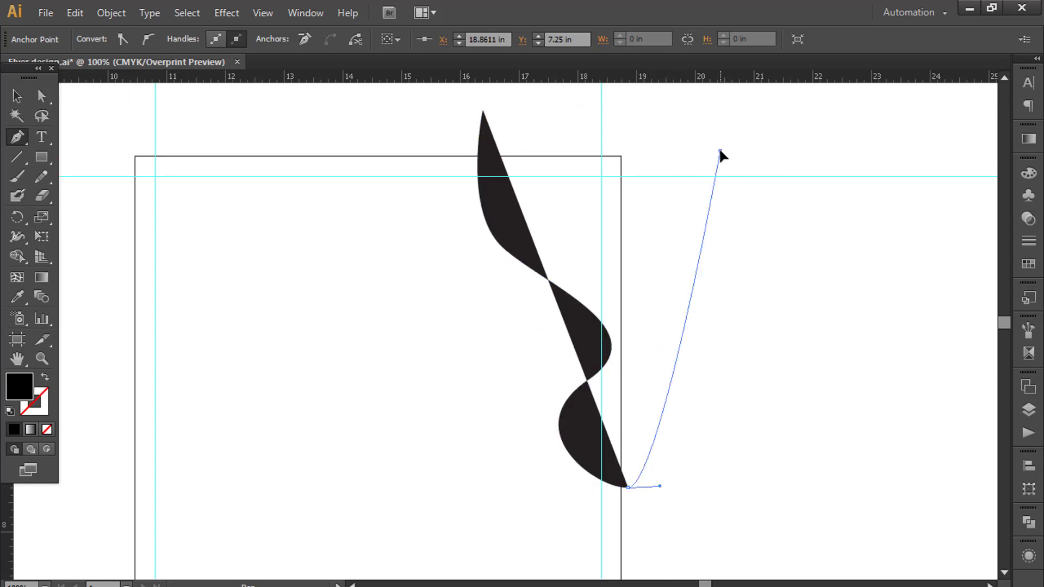
{"action": "left_click", "coordinate": [720, 151]}
{"action": "left_click", "coordinate": [483, 110]}
{"action": "left_click", "coordinate": [15, 95]}
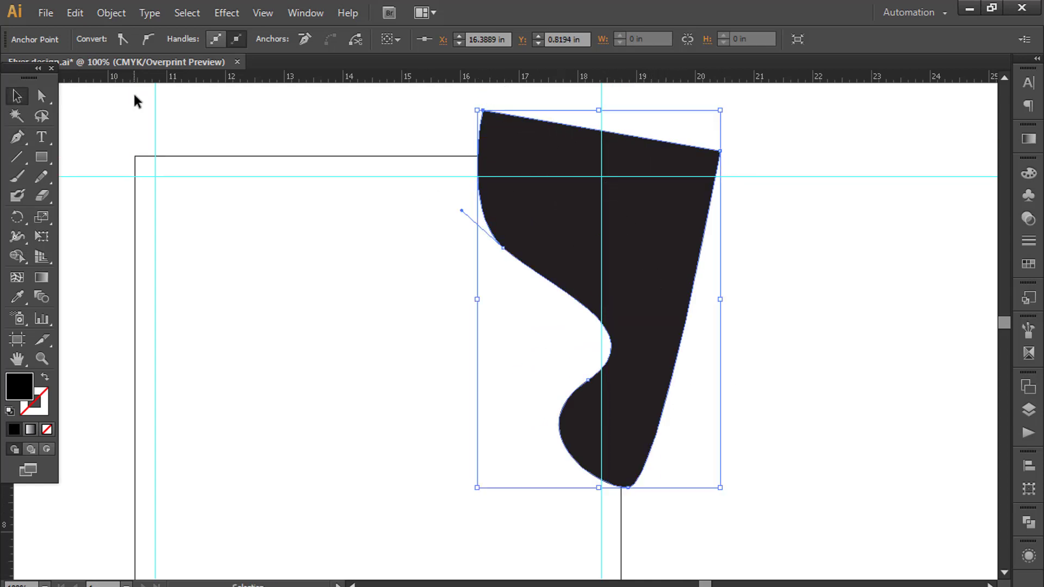
{"action": "left_click", "coordinate": [810, 404]}
Rotate the wavy shape slightly counterclockwise and move it a little so it still covers the rectangle's upper-right corner
{"action": "left_click", "coordinate": [686, 258]}
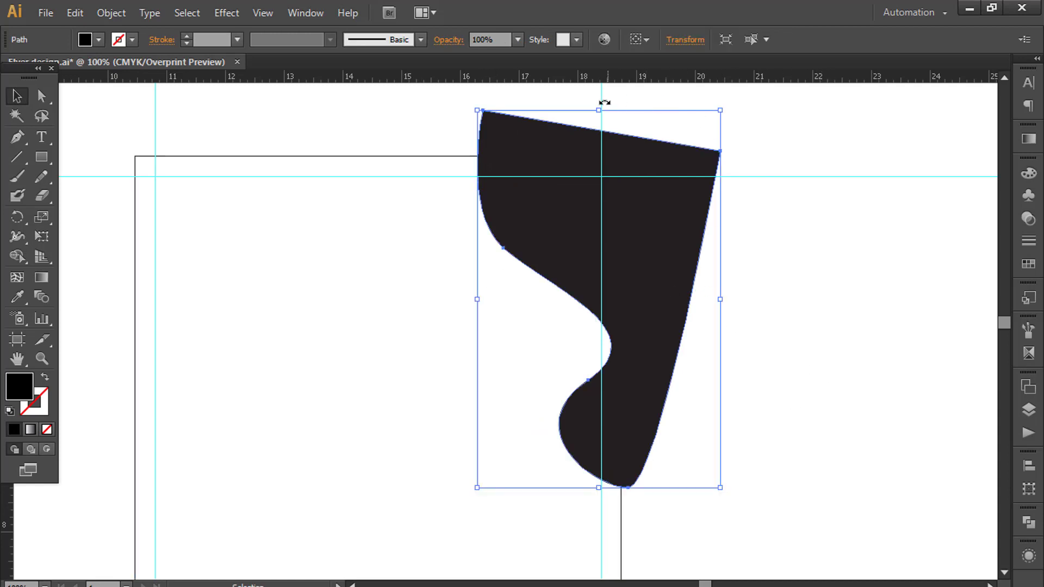
{"action": "left_click_drag", "start_coordinate": [604, 102], "coordinate": [578, 103]}
{"action": "left_click", "coordinate": [834, 349]}
{"action": "left_click", "coordinate": [680, 259]}
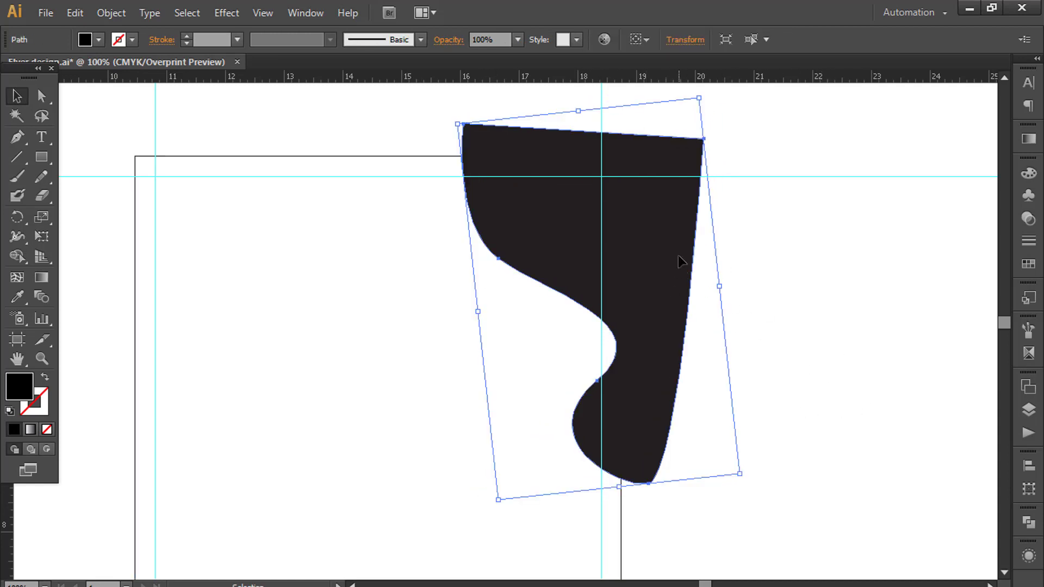
{"action": "left_click_drag", "start_coordinate": [680, 369], "coordinate": [655, 357]}
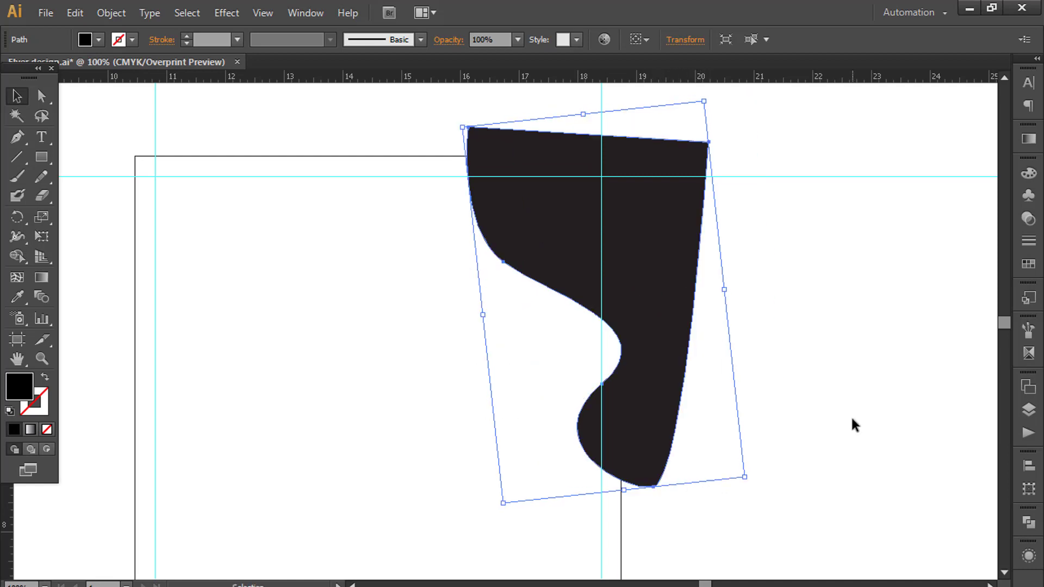
{"action": "left_click", "coordinate": [849, 419]}
Fill the wavy shape with orange: C 0, M 46, Y 100, K 0
{"action": "left_click", "coordinate": [646, 357]}
{"action": "left_click", "coordinate": [1027, 174]}
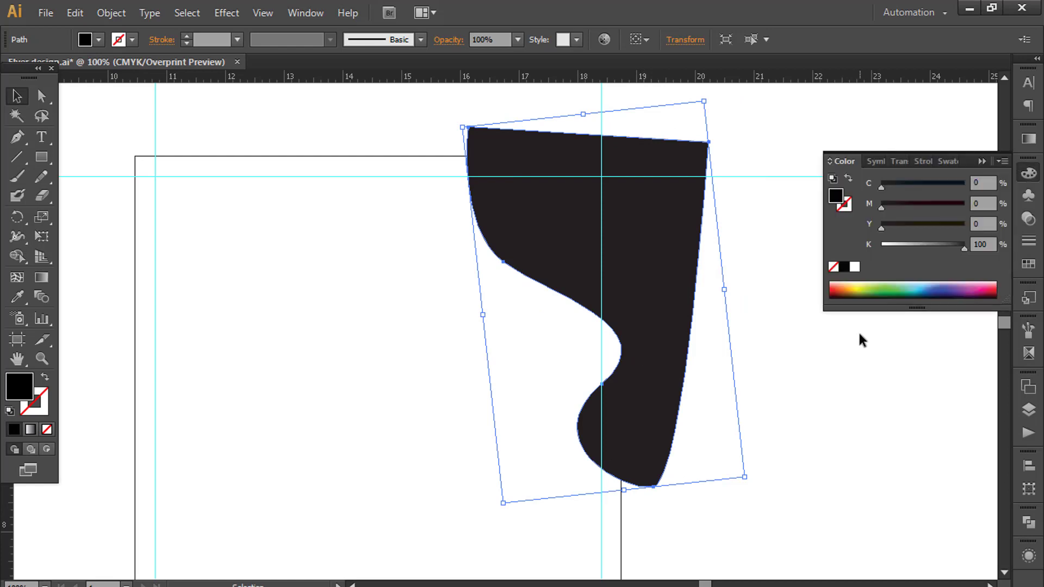
{"action": "left_click", "coordinate": [854, 266]}
{"action": "left_click", "coordinate": [964, 224]}
{"action": "left_click", "coordinate": [917, 204]}
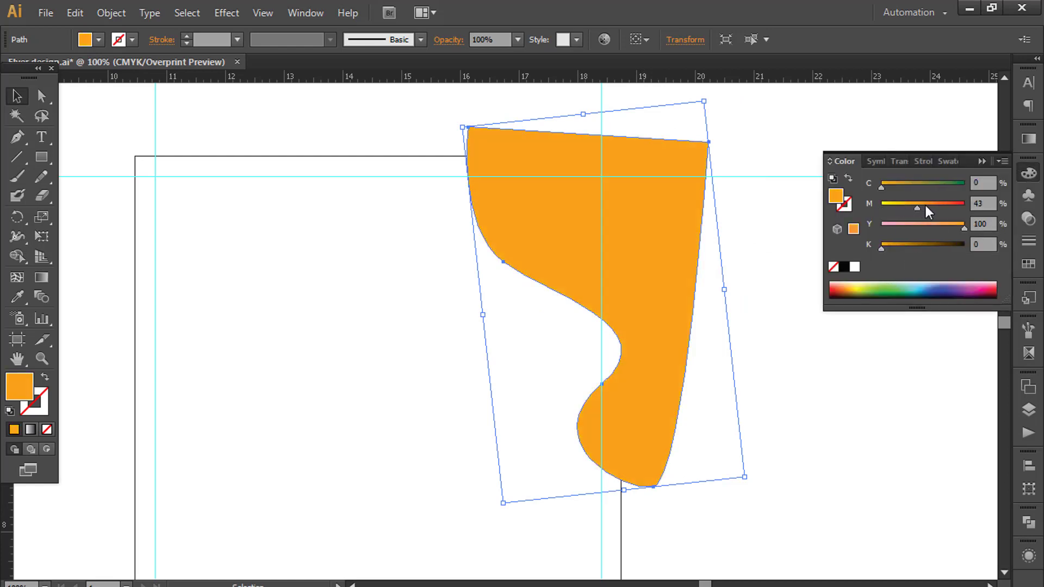
Duplicate the orange shape with a small offset up and to the right, leaving a thin band of the original along the wavy edge
{"action": "left_click_drag", "start_coordinate": [944, 425], "coordinate": [882, 416]}
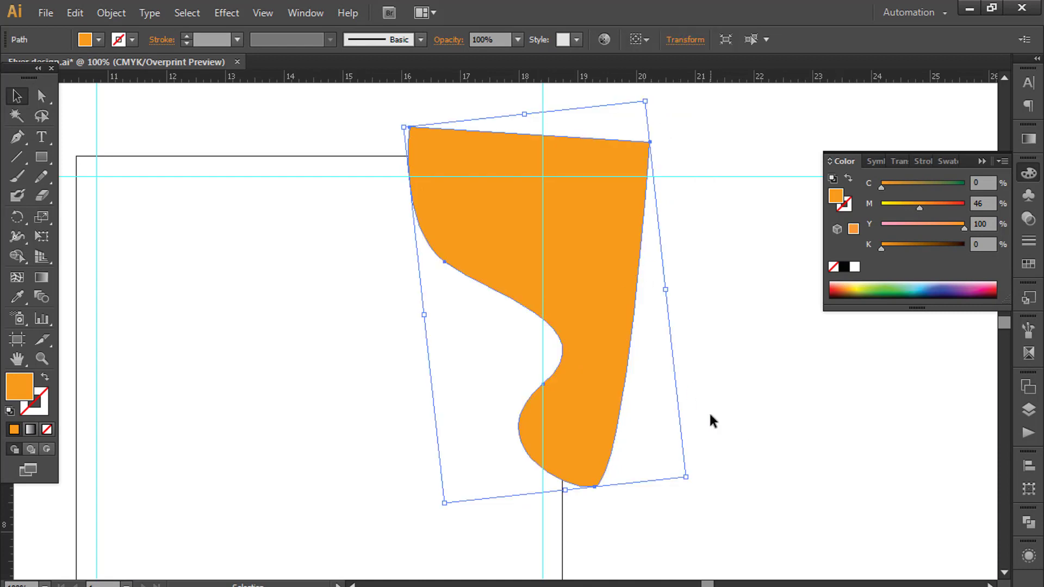
{"action": "mouse_move", "coordinate": [568, 311]}
{"action": "left_mouse_down"}
{"action": "mouse_move", "coordinate": [612, 310]}
{"action": "mouse_move", "coordinate": [576, 298]}
{"action": "left_mouse_up"}
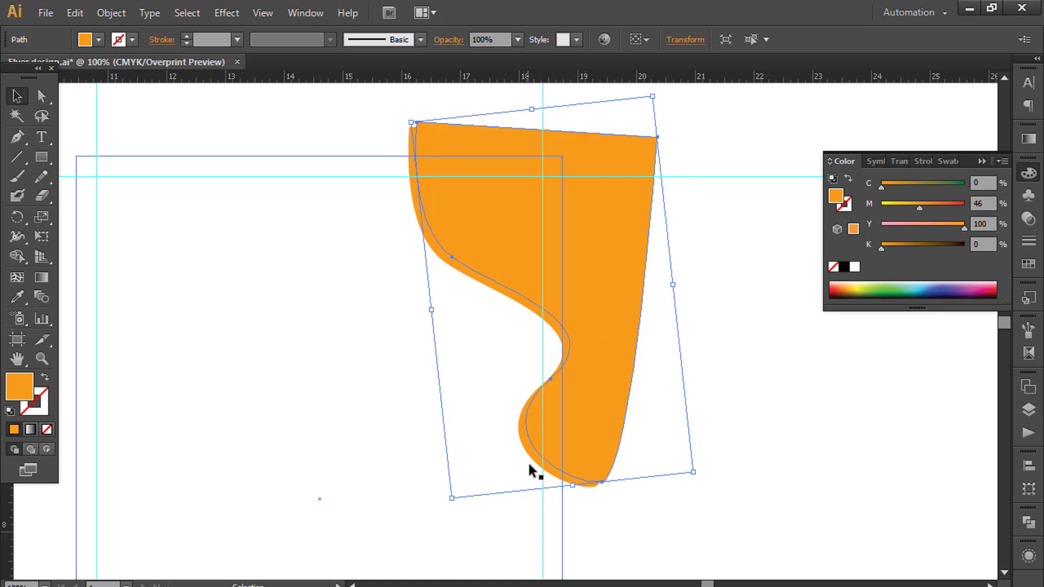
{"action": "left_click_drag", "start_coordinate": [531, 468], "coordinate": [570, 317]}
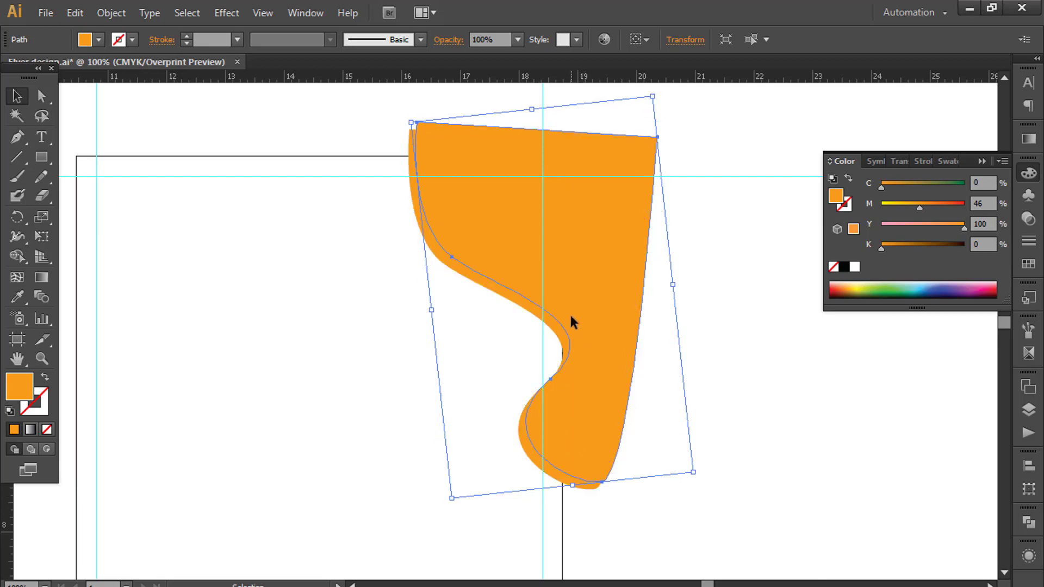
Add a Multiply drop shadow to the front orange copy with 75% opacity, X offset -0.1 in, Y offset 0 in and 0.07 in blur
{"action": "left_click", "coordinate": [272, 7]}
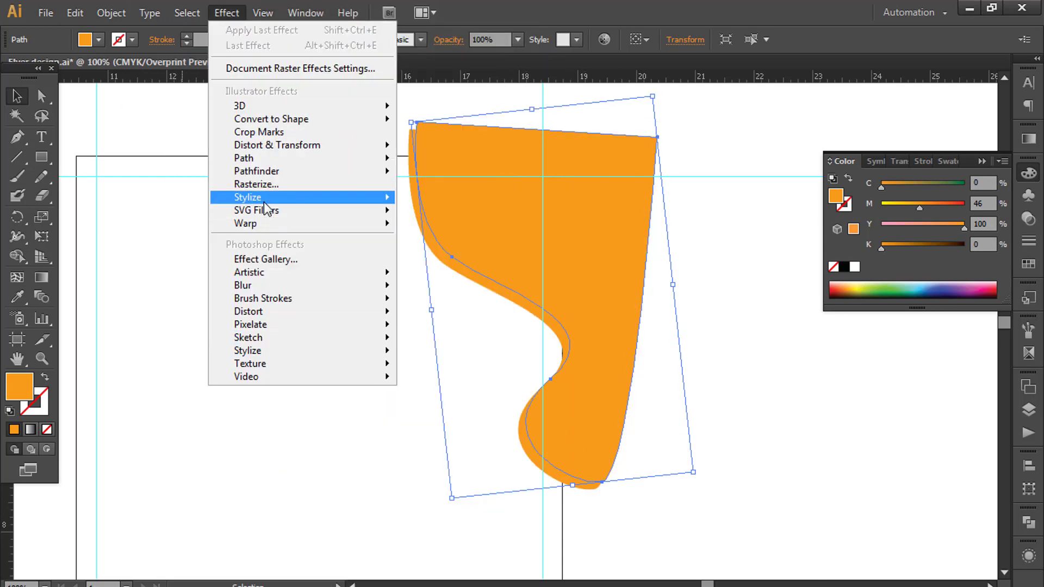
{"action": "mouse_move", "coordinate": [278, 216]}
{"action": "mouse_move", "coordinate": [293, 304]}
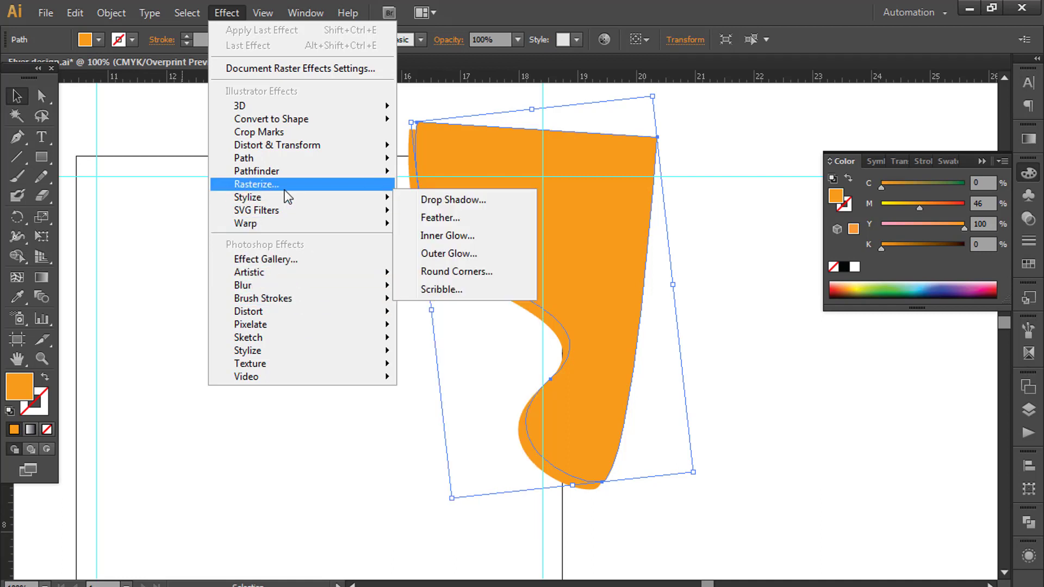
{"action": "mouse_move", "coordinate": [299, 200]}
{"action": "left_click", "coordinate": [435, 199]}
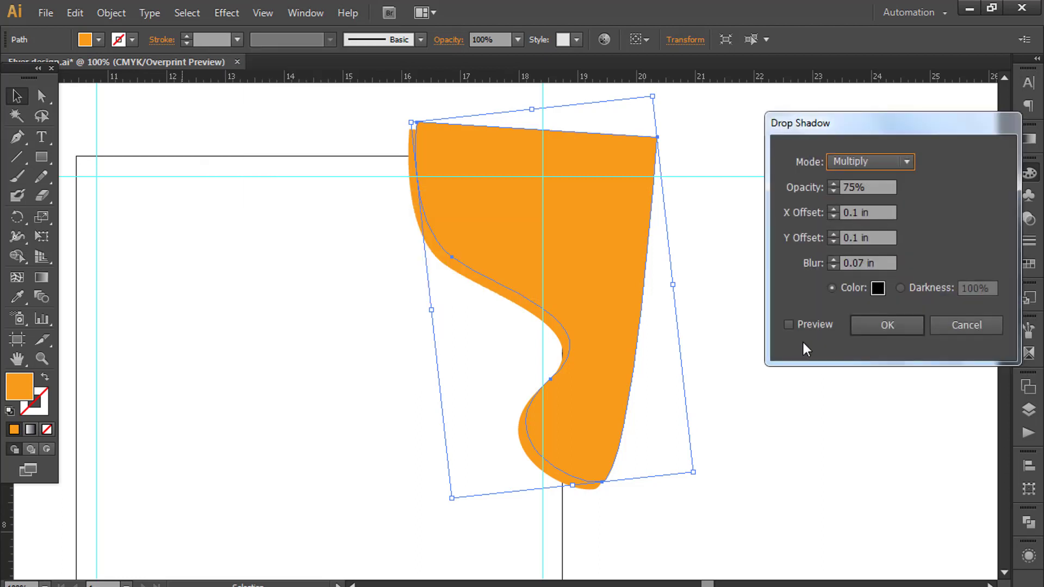
{"action": "left_click", "coordinate": [788, 324]}
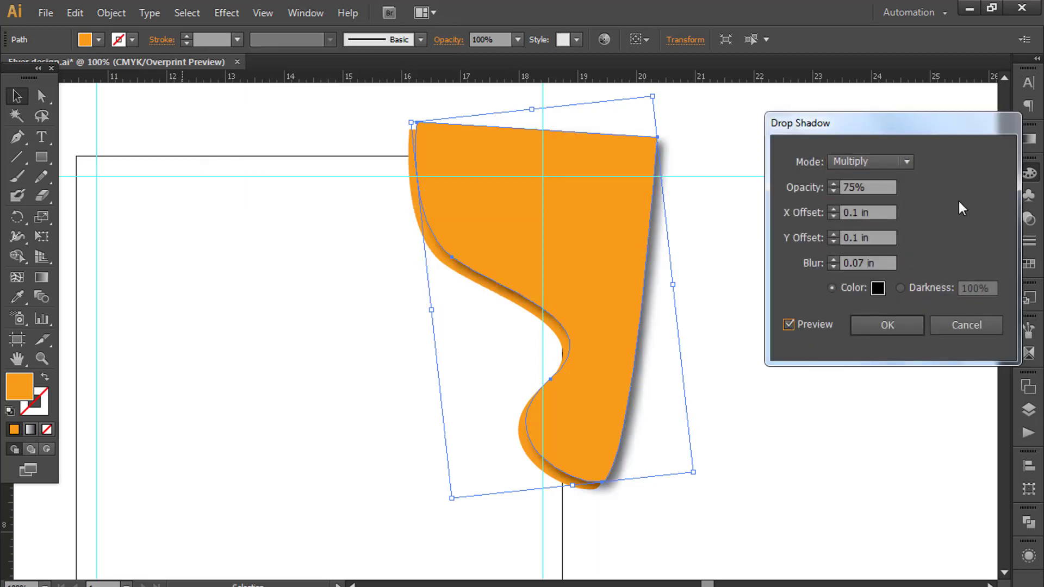
{"action": "left_click", "coordinate": [834, 241]}
{"action": "left_click", "coordinate": [833, 215]}
{"action": "left_click", "coordinate": [833, 215]}
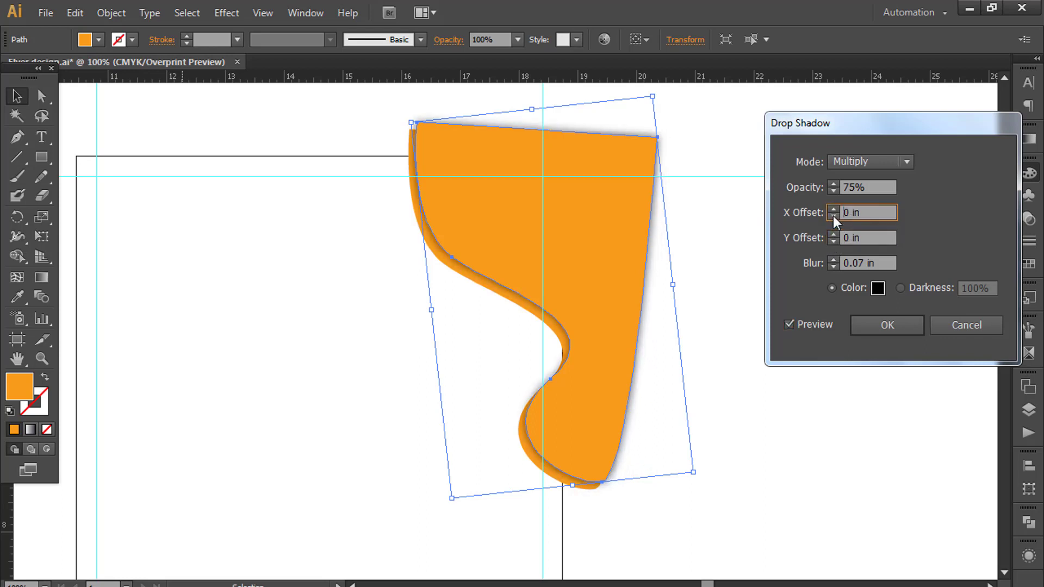
{"action": "left_click", "coordinate": [835, 217]}
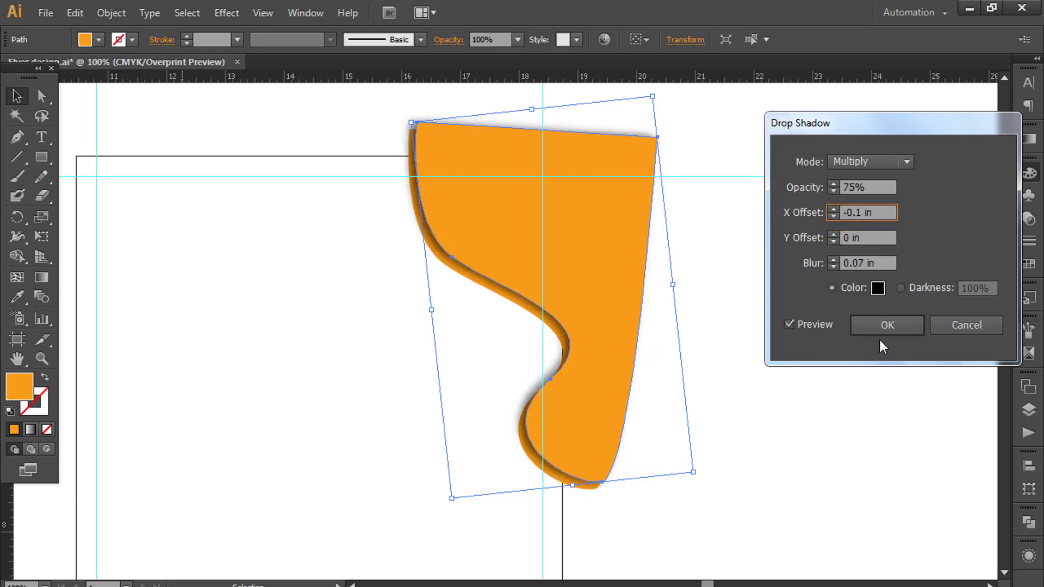
{"action": "left_click", "coordinate": [908, 325]}
Lock the front orange copy
{"action": "left_click", "coordinate": [840, 499]}
{"action": "left_click", "coordinate": [441, 191]}
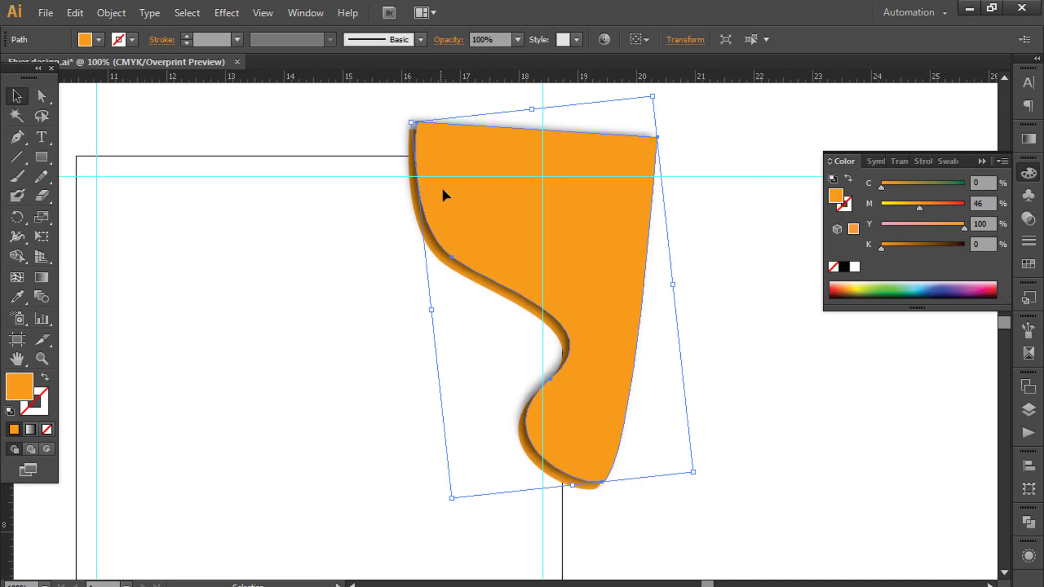
{"action": "key", "text": "ctrl+2"}
Apply the same drop shadow, with X offset -0.1 in and Y offset 0 in, to the orange shape behind and deselect it
{"action": "left_click", "coordinate": [470, 201]}
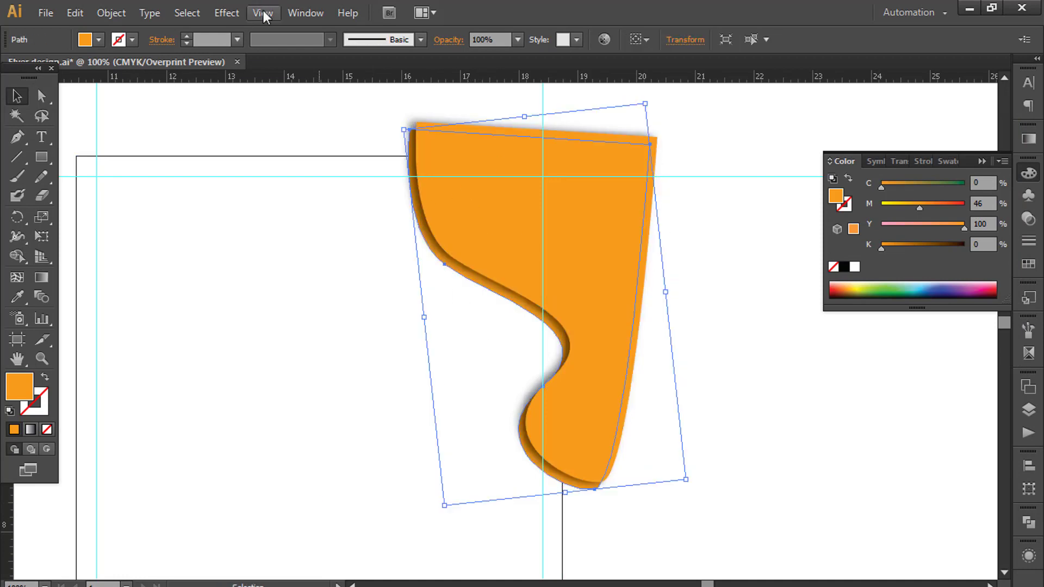
{"action": "left_click", "coordinate": [226, 13]}
{"action": "mouse_move", "coordinate": [296, 203]}
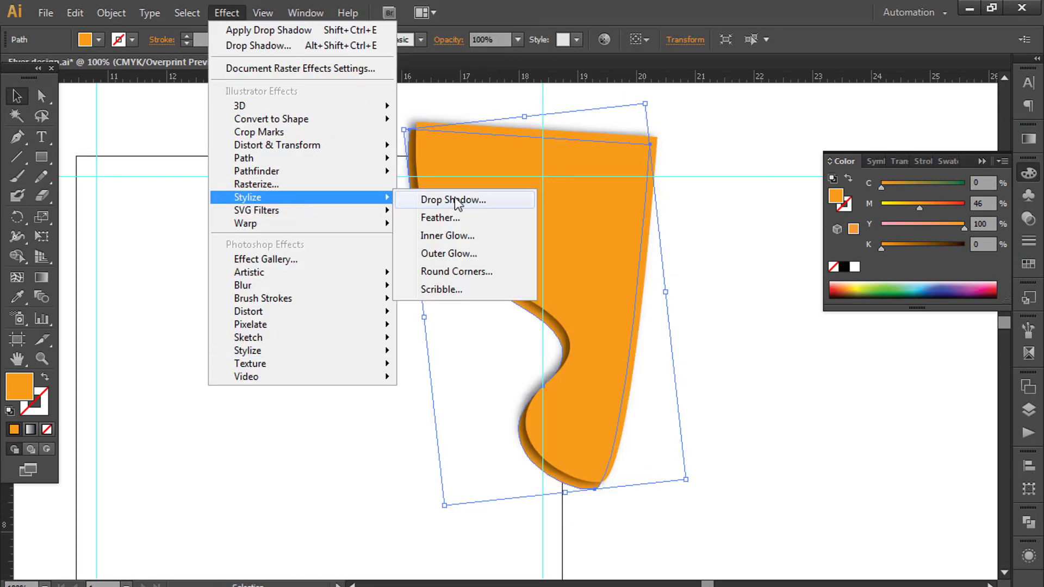
{"action": "left_click", "coordinate": [454, 199]}
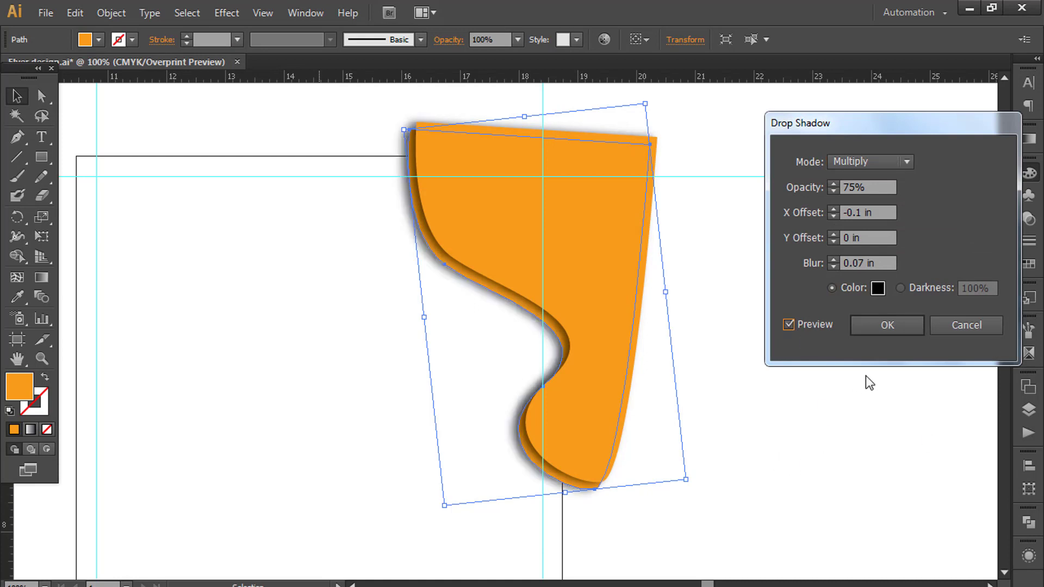
{"action": "left_click", "coordinate": [886, 326]}
{"action": "left_click", "coordinate": [699, 478]}
Draw a circle about 11 in wide over the rectangle's upper part and give it an orange outline with no fill
{"action": "key", "text": "ctrl+minus"}
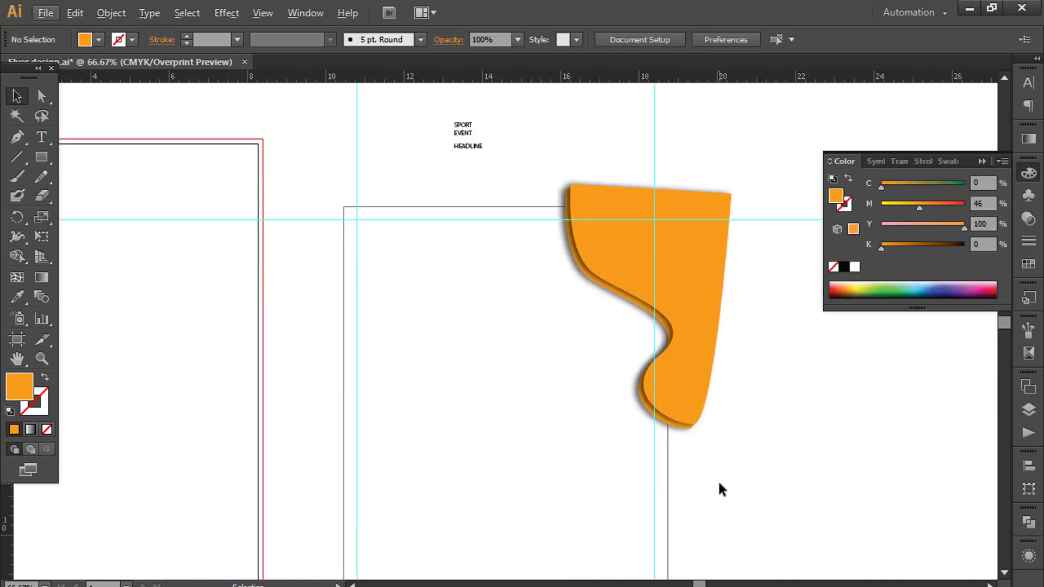
{"action": "scroll", "coordinate": [663, 461], "scroll_direction": "up", "scroll_amount": 1, "text": "alt"}
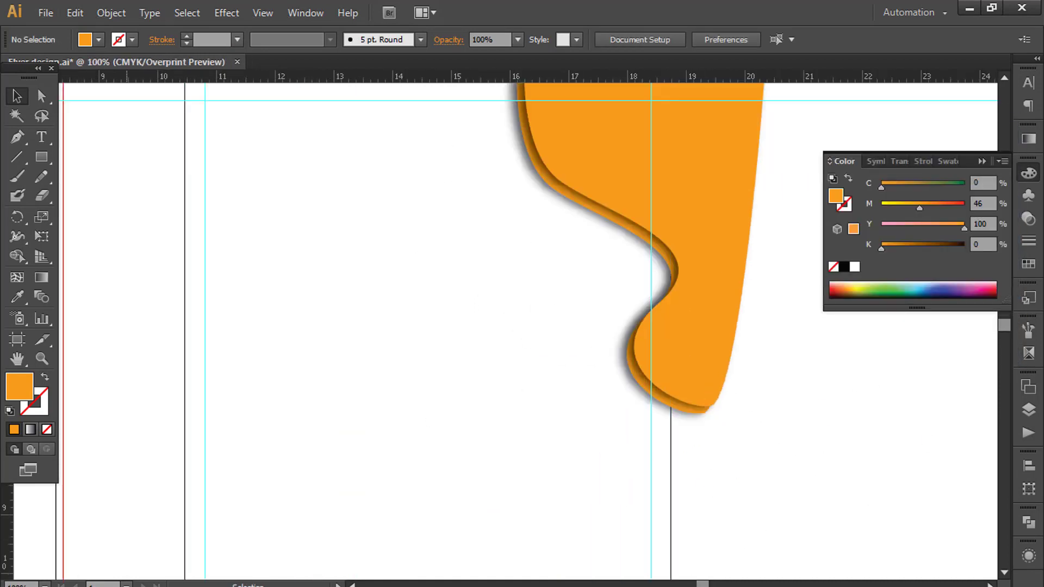
{"action": "left_click_drag", "start_coordinate": [42, 157], "coordinate": [117, 193]}
{"action": "scroll", "coordinate": [346, 390], "scroll_direction": "down", "scroll_amount": 2, "text": "alt"}
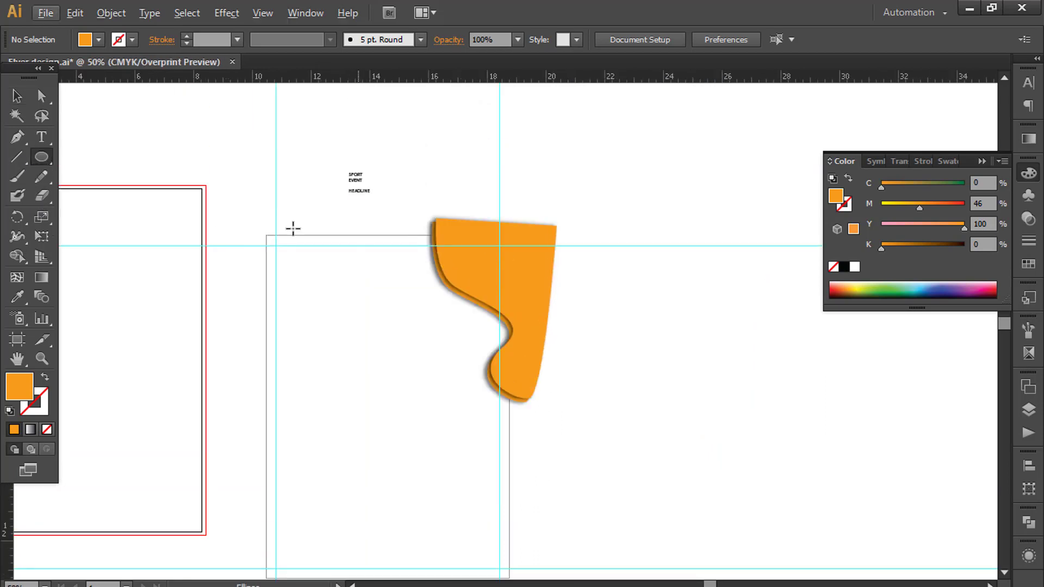
{"action": "left_click_drag", "start_coordinate": [412, 389], "coordinate": [562, 202]}
{"action": "scroll", "coordinate": [597, 373], "scroll_direction": "up", "scroll_amount": 3}
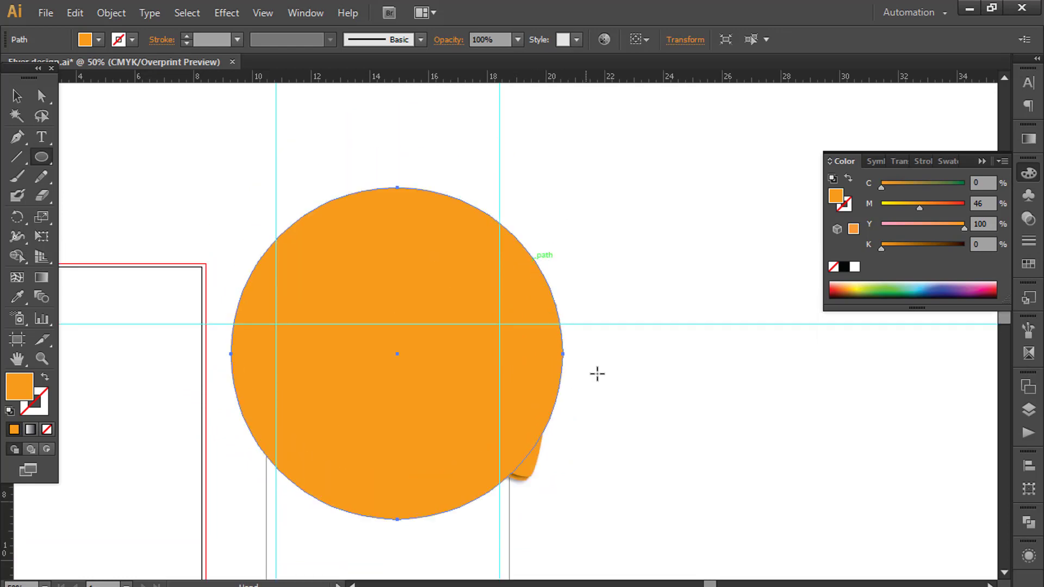
{"action": "left_click", "coordinate": [39, 378]}
{"action": "scroll", "coordinate": [392, 277], "scroll_direction": "down", "scroll_amount": 3}
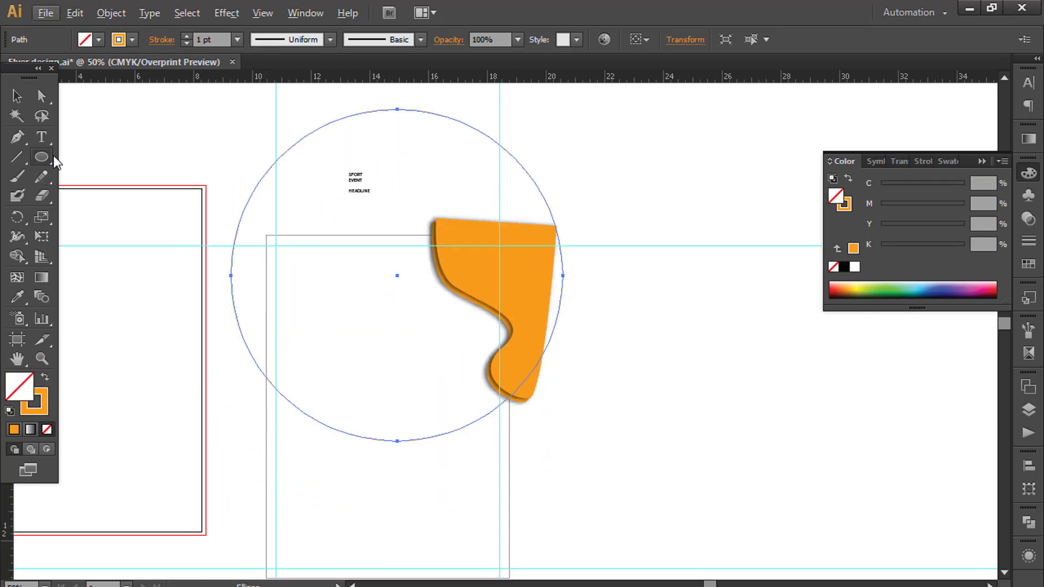
Duplicate the outlined circle slightly below and to the right of the original, and nudge the copy into place
{"action": "key", "text": "v"}
{"action": "left_click_drag", "start_coordinate": [396, 280], "coordinate": [408, 300]}
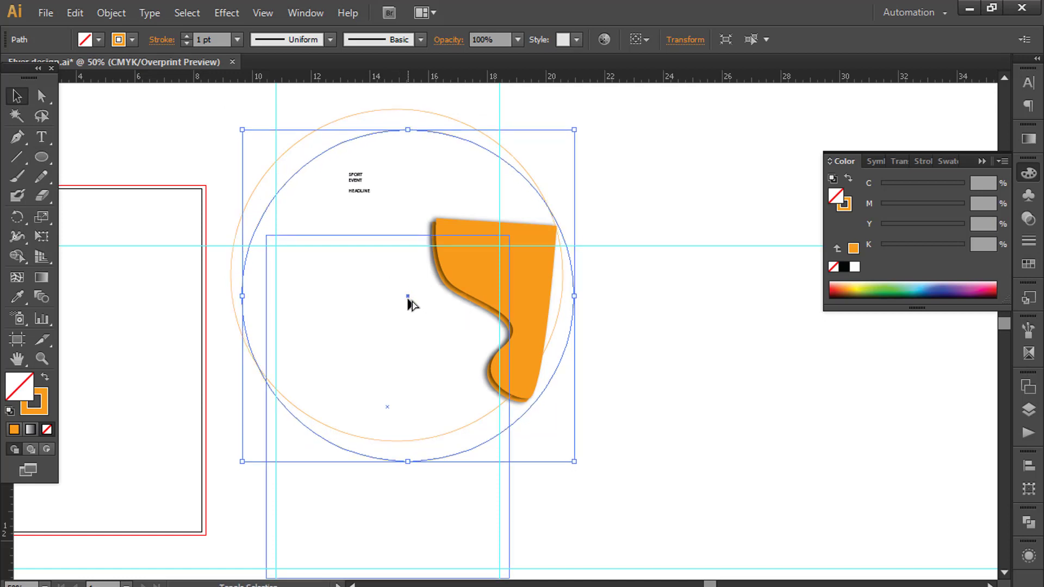
{"action": "key", "text": "Up"}
{"action": "key", "text": "Up"}
{"action": "key", "text": "Up"}
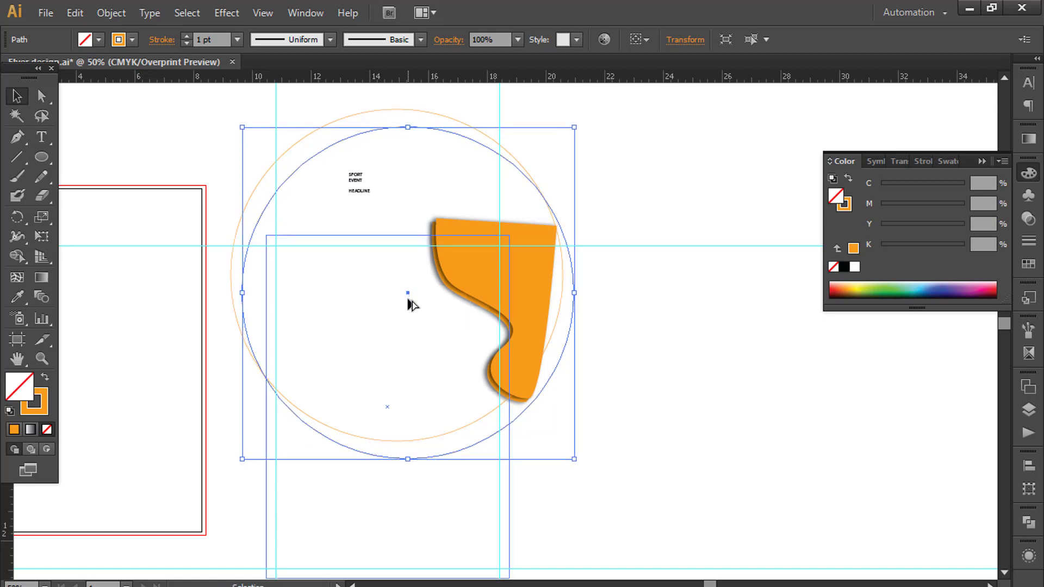
{"action": "key", "text": "Down"}
{"action": "key", "text": "Down"}
{"action": "key", "text": "Left"}
{"action": "key", "text": "Left"}
{"action": "key", "text": "Left"}
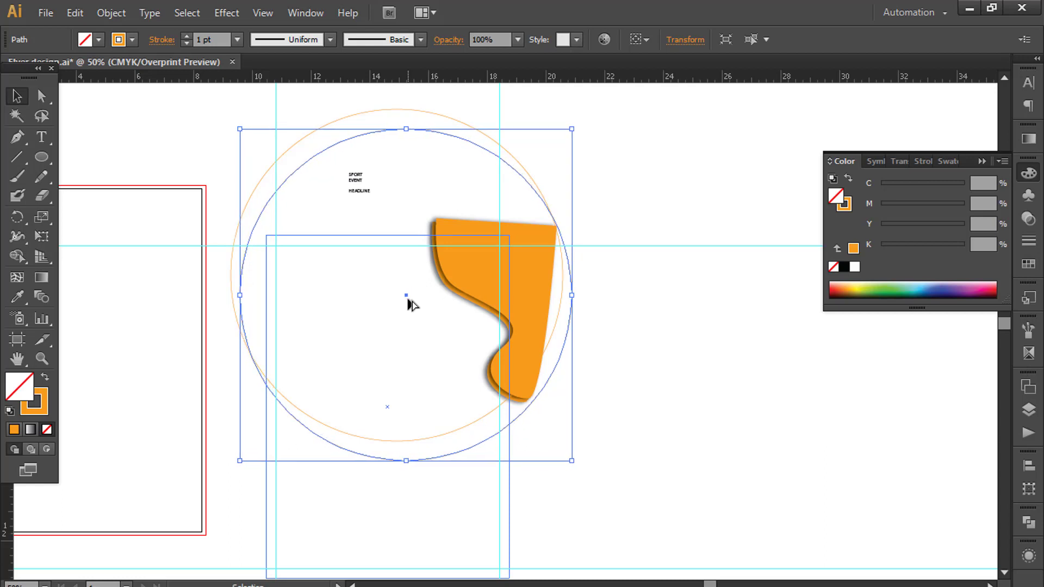
{"action": "key", "text": "Left"}
{"action": "key", "text": "Left"}
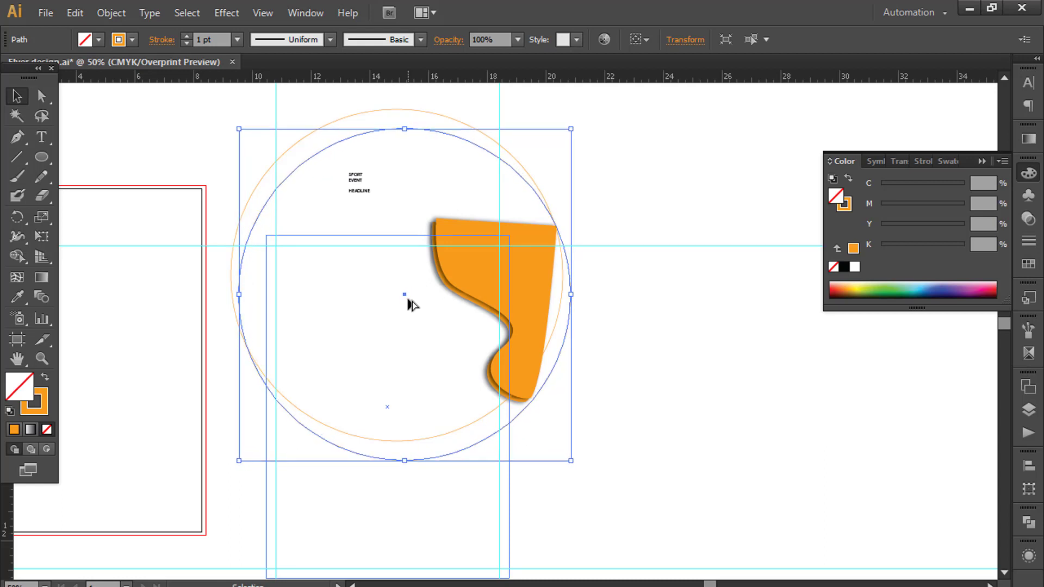
Fine-tune the position of the duplicated circle with small nudges below and to the right of the original circle
{"action": "key", "text": "Down"}
{"action": "key", "text": "Down"}
{"action": "key", "text": "Down"}
{"action": "key", "text": "Down"}
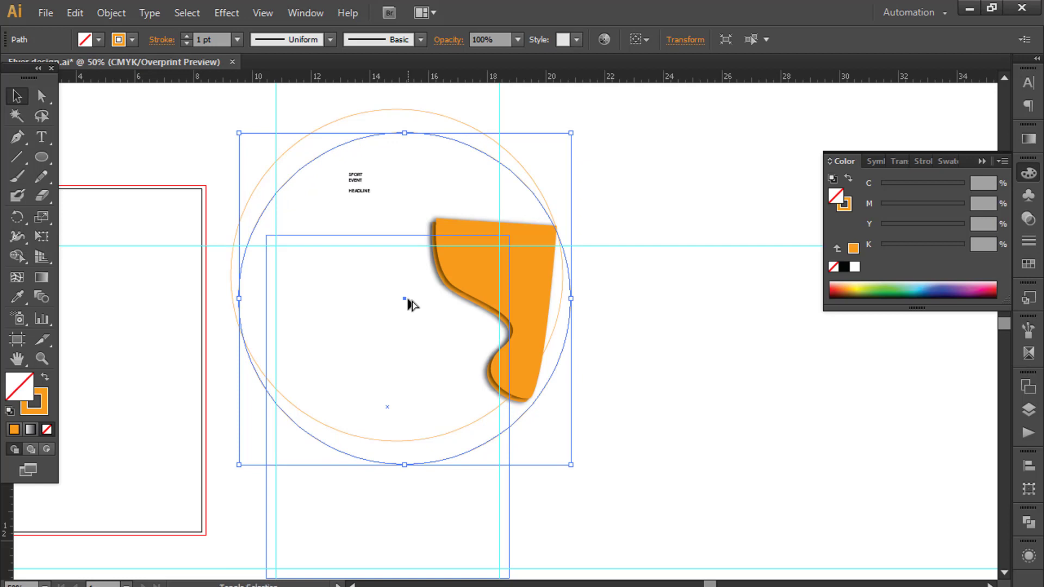
{"action": "key", "text": "Up"}
{"action": "key", "text": "Up"}
{"action": "key", "text": "Up"}
{"action": "key", "text": "Up"}
{"action": "key", "text": "Right"}
{"action": "key", "text": "Down"}
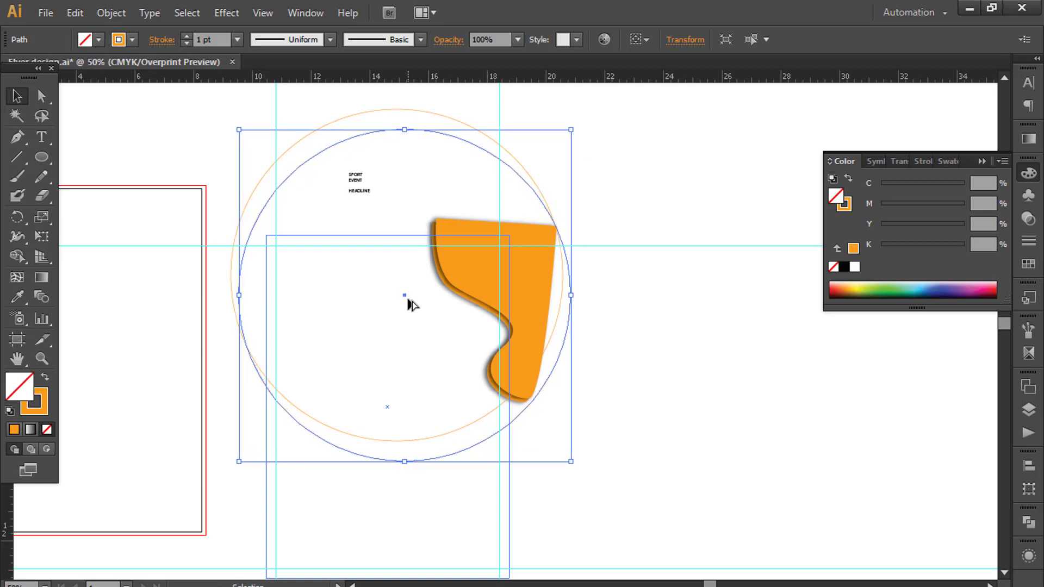
{"action": "key", "text": "Right"}
Flatten the original circle slightly about its centre and shift it a little downward
{"action": "left_click", "coordinate": [438, 429]}
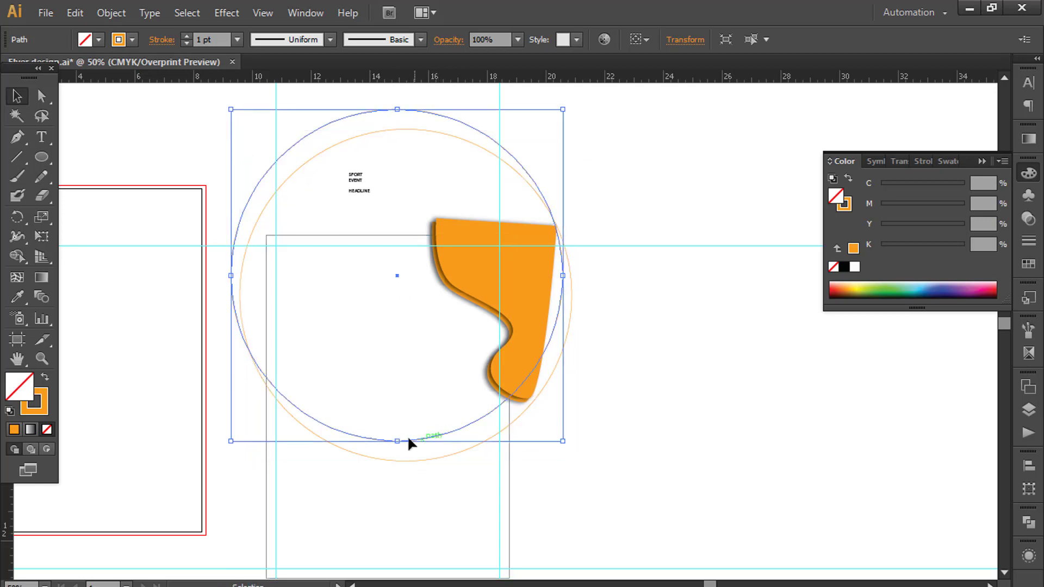
{"action": "left_click_drag", "start_coordinate": [397, 440], "coordinate": [399, 434]}
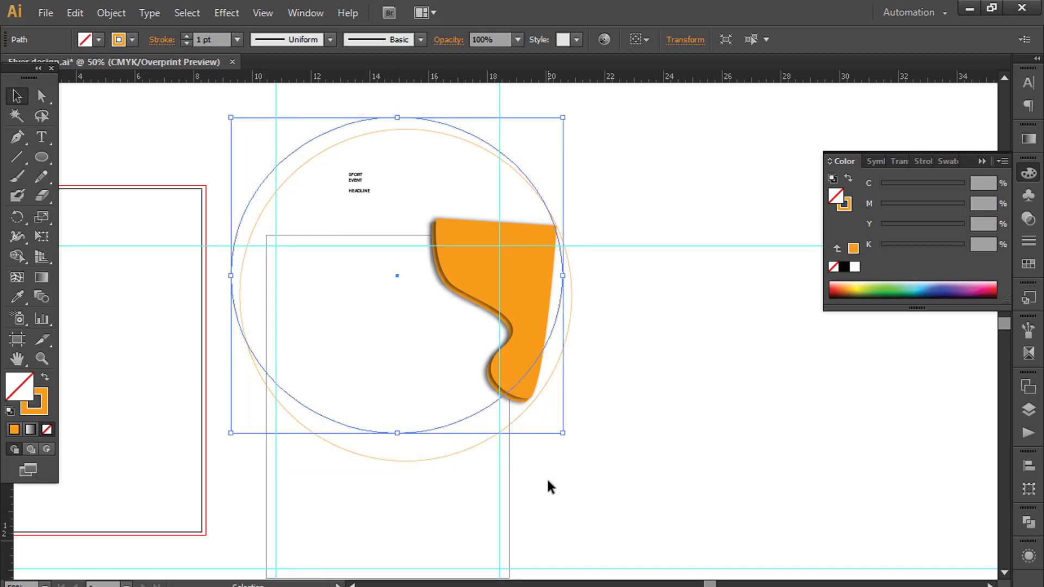
{"action": "left_click", "coordinate": [510, 446]}
{"action": "left_click", "coordinate": [524, 415]}
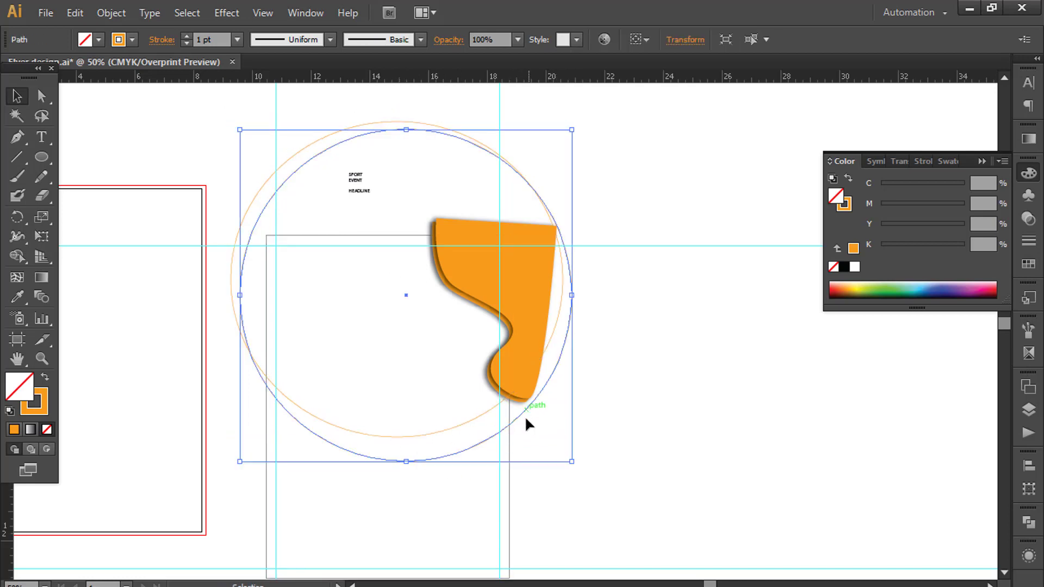
Divide the two overlapping circles along their intersections with Pathfinder and ungroup the resulting pieces
{"action": "left_click", "coordinate": [438, 431], "text": "shift"}
{"action": "left_click", "coordinate": [430, 430], "text": "shift"}
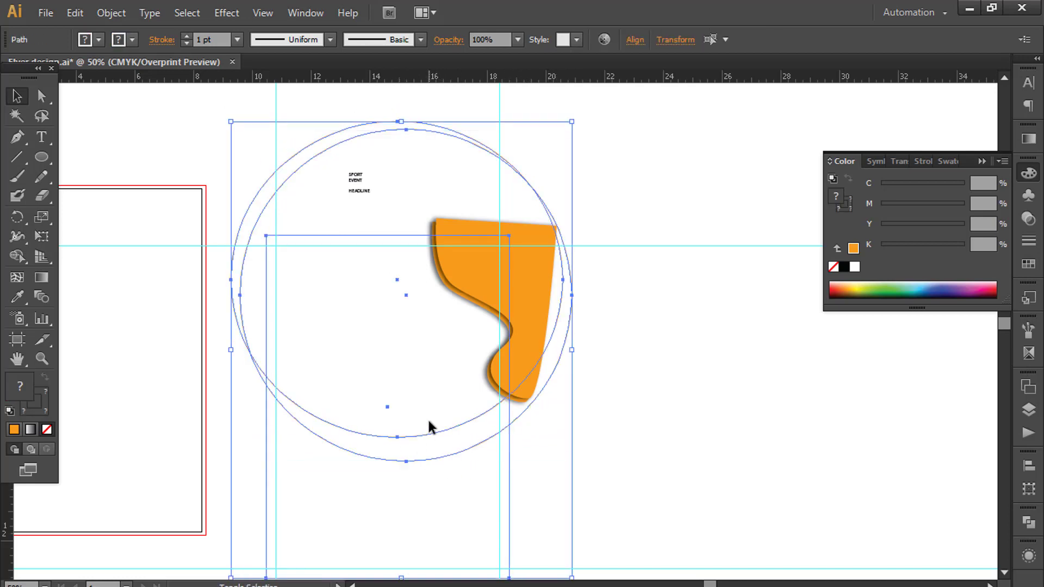
{"action": "left_click", "coordinate": [510, 504], "text": "shift"}
{"action": "left_click", "coordinate": [1029, 523]}
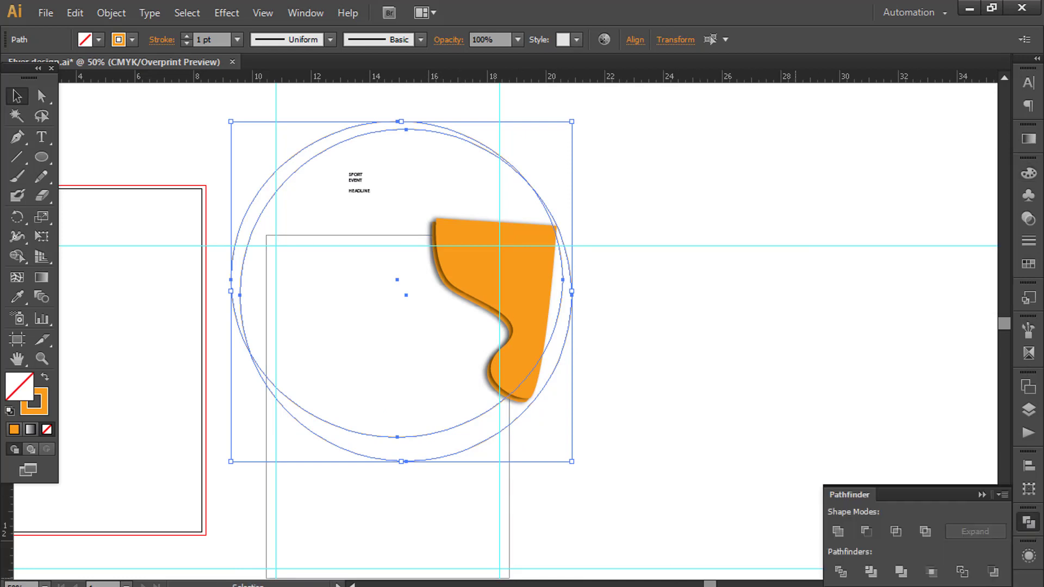
{"action": "right_click", "coordinate": [588, 353]}
{"action": "left_click", "coordinate": [739, 450]}
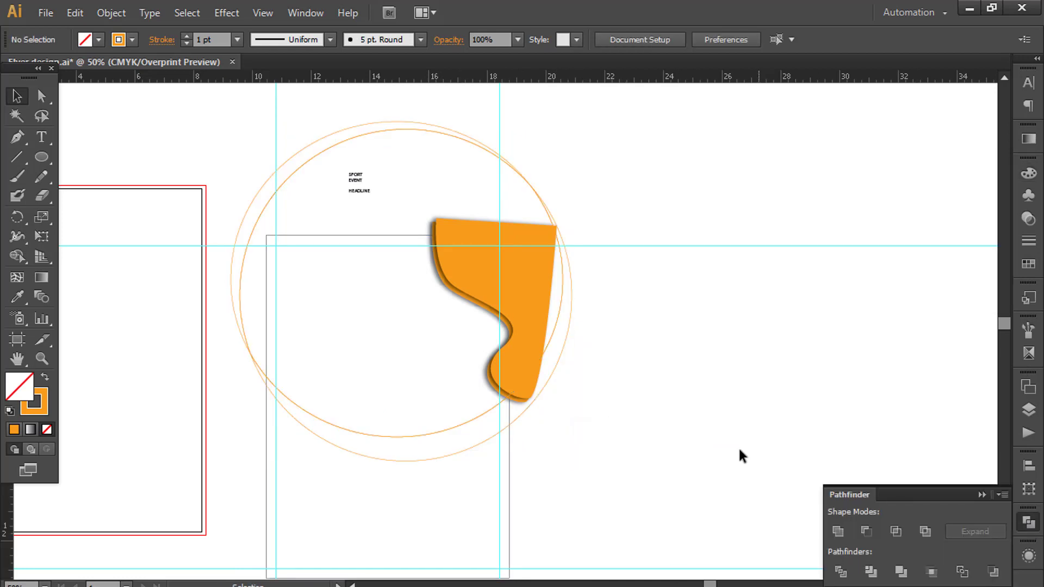
Divide the page rectangle with the lower crescent piece using Pathfinder and ungroup the resulting pieces
{"action": "left_click", "coordinate": [532, 487]}
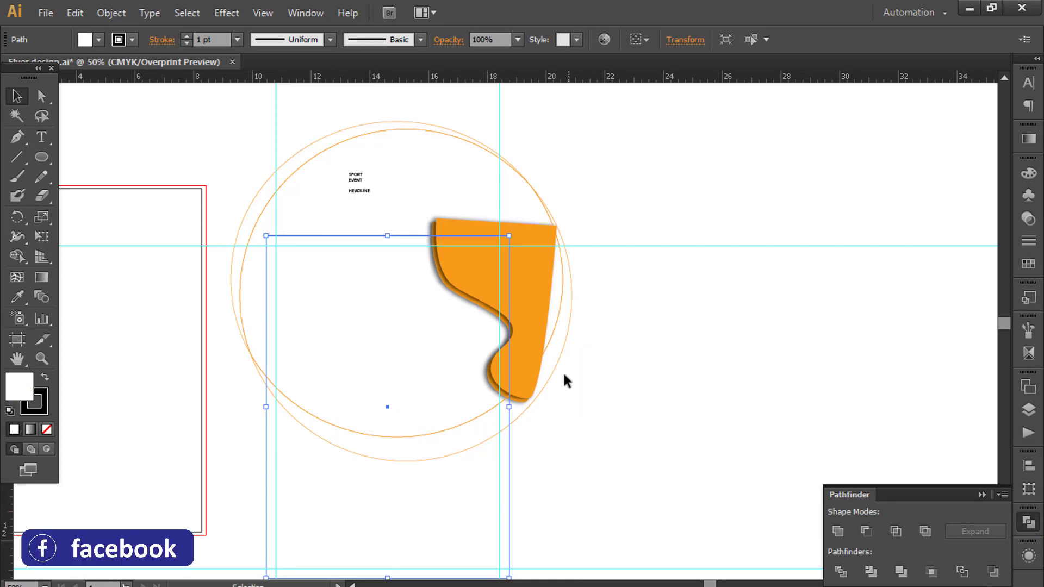
{"action": "left_click", "coordinate": [560, 348], "text": "shift"}
{"action": "right_click", "coordinate": [561, 333]}
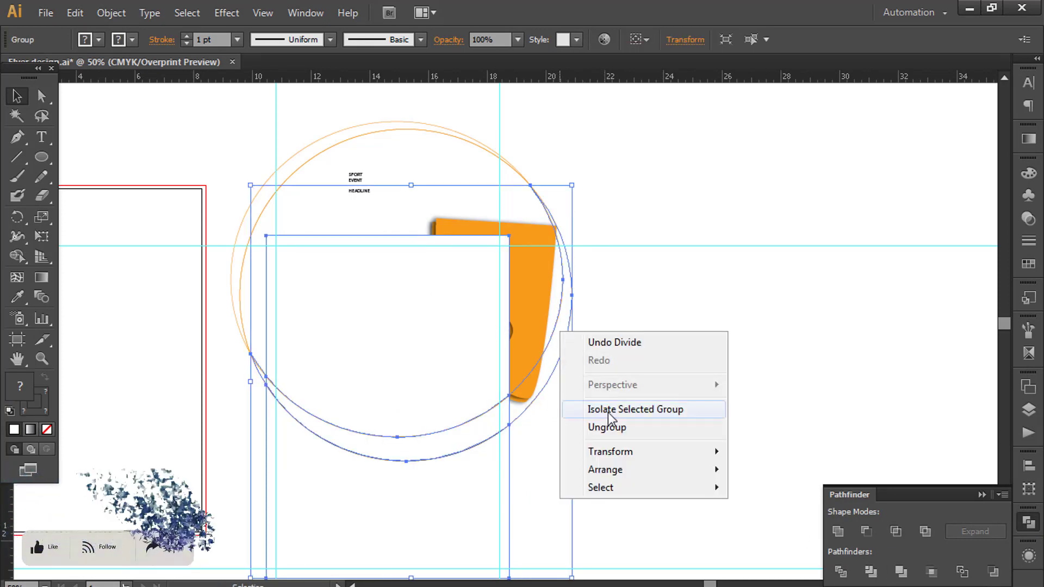
{"action": "left_click", "coordinate": [552, 310]}
{"action": "left_click", "coordinate": [572, 321]}
{"action": "left_click", "coordinate": [590, 326]}
Delete the leftover circle pieces that extend outside the page rectangle
{"action": "left_click", "coordinate": [433, 125]}
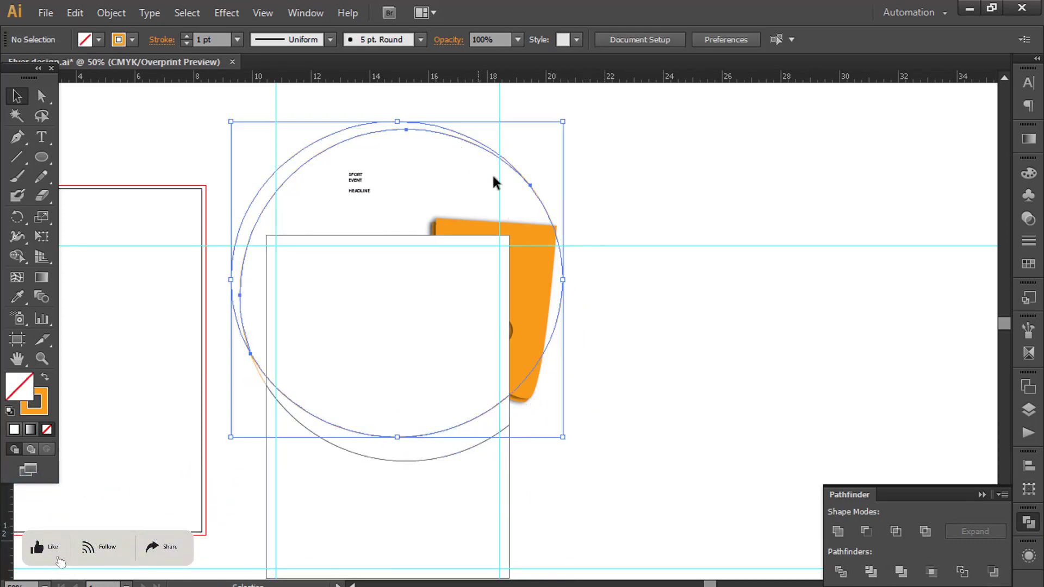
{"action": "key", "text": "Delete"}
{"action": "left_click", "coordinate": [253, 363]}
{"action": "key", "text": "Delete"}
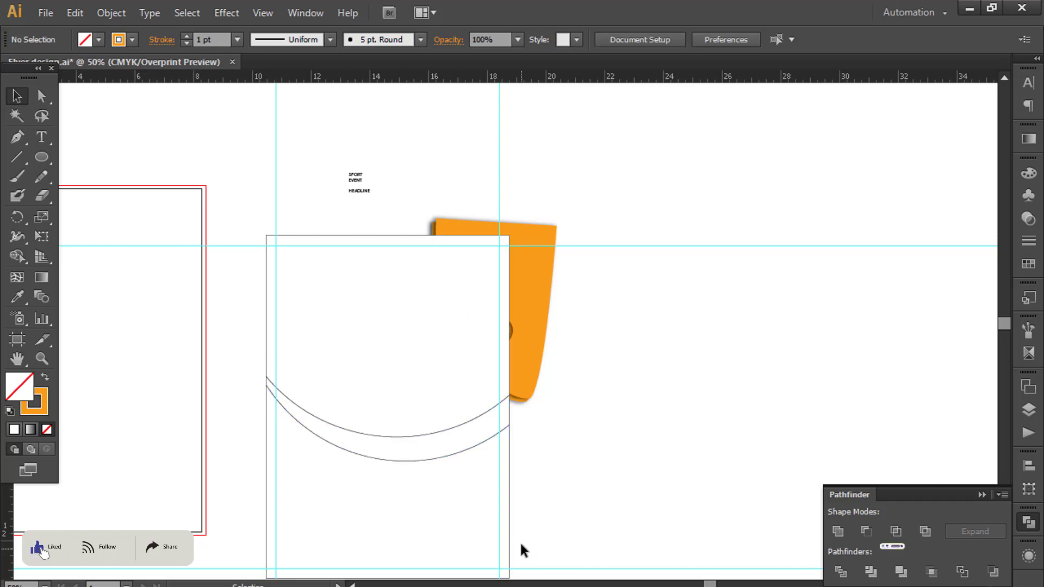
{"action": "scroll", "coordinate": [511, 489], "scroll_direction": "down", "scroll_amount": 3}
{"action": "left_click_drag", "start_coordinate": [509, 430], "coordinate": [631, 450]}
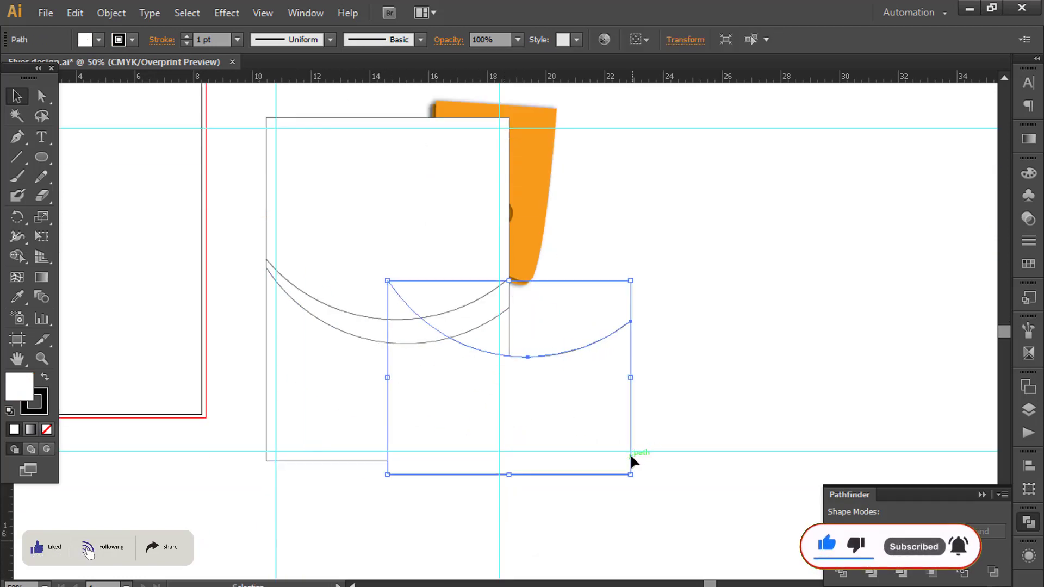
{"action": "key", "text": "ctrl+z"}
{"action": "left_click", "coordinate": [621, 328]}
{"action": "scroll", "coordinate": [616, 342], "scroll_direction": "up", "scroll_amount": 2}
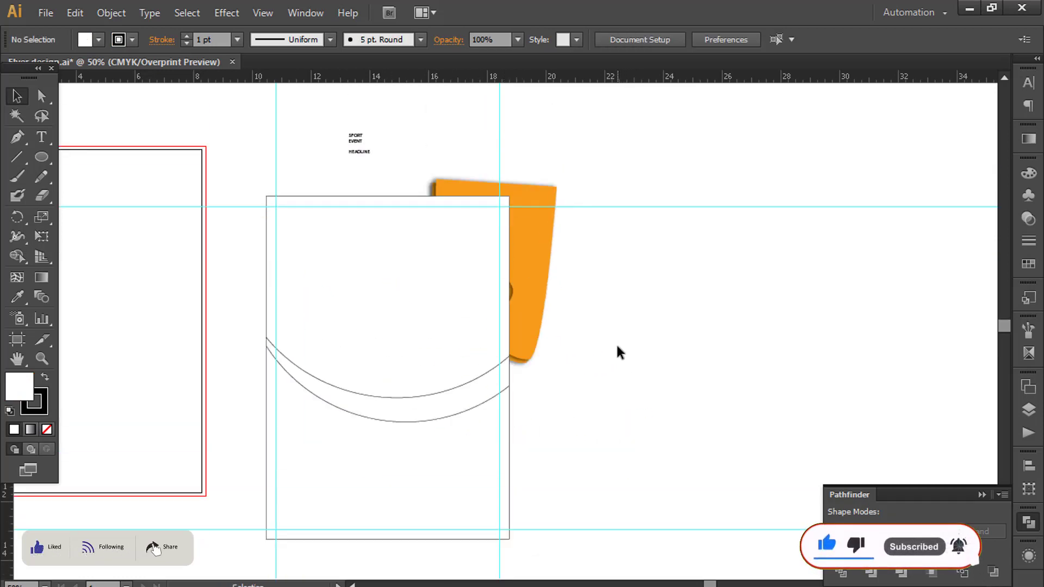
{"action": "left_click", "coordinate": [525, 266]}
{"action": "left_click", "coordinate": [633, 380]}
{"action": "left_click", "coordinate": [318, 195]}
{"action": "left_click_drag", "start_coordinate": [318, 195], "coordinate": [401, 205]}
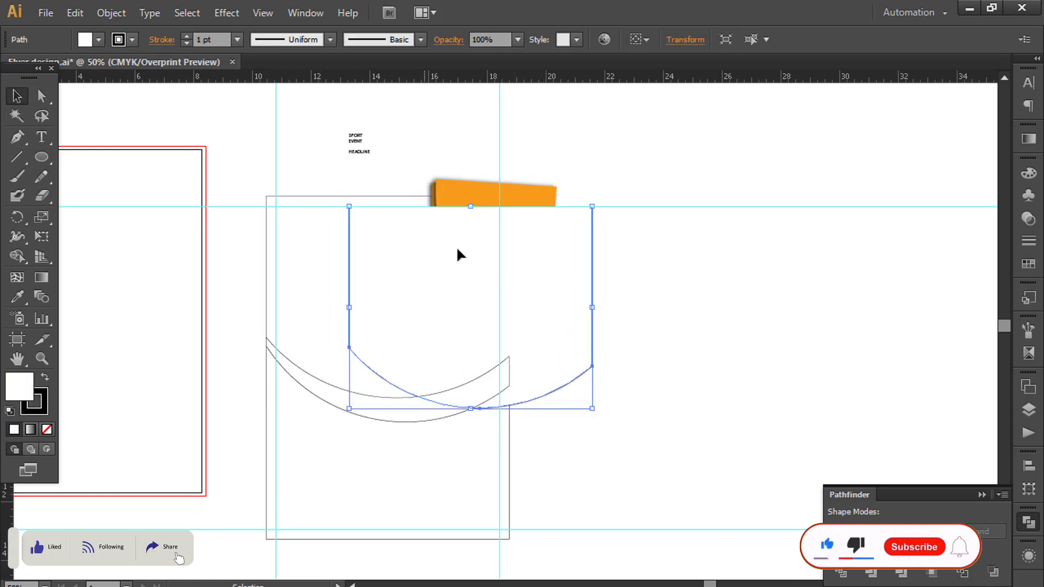
{"action": "key", "text": "ctrl+z"}
{"action": "left_click", "coordinate": [540, 251]}
{"action": "left_click", "coordinate": [633, 367]}
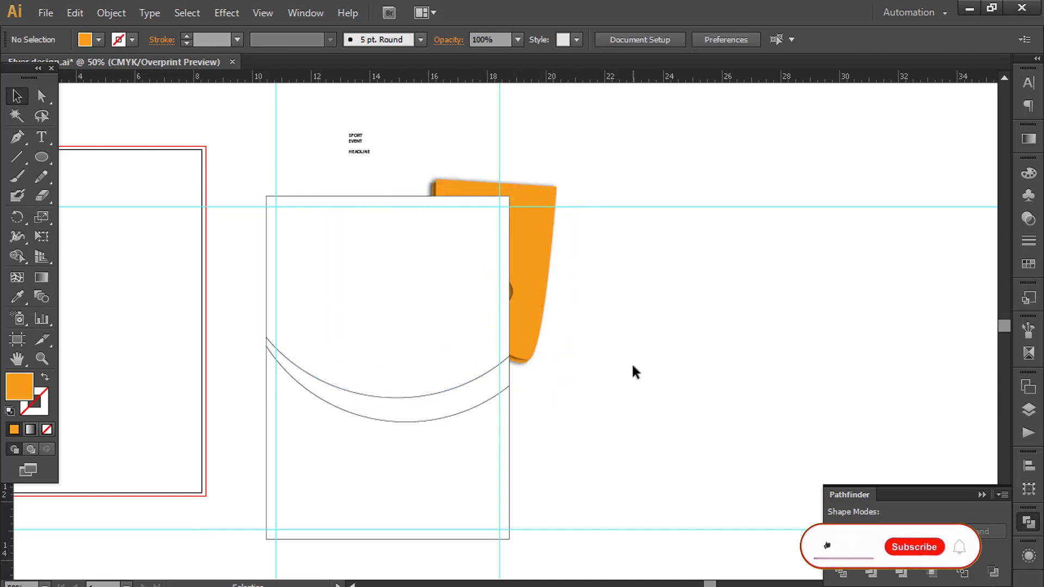
Bring the orange shapes to the front and clip the front one to the page's upper curved section
{"action": "left_click_drag", "start_coordinate": [631, 362], "coordinate": [530, 262]}
{"action": "key", "text": "ctrl+shift+bracketright"}
{"action": "key", "text": "ctrl+shift+a"}
{"action": "key", "text": "ctrl+equal"}
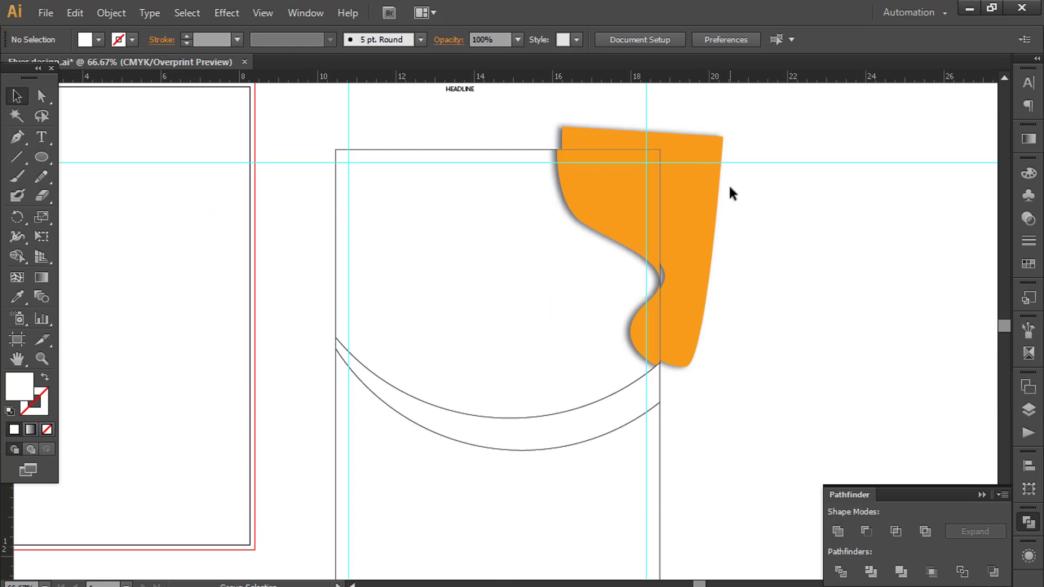
{"action": "left_click_drag", "start_coordinate": [718, 182], "coordinate": [758, 251]}
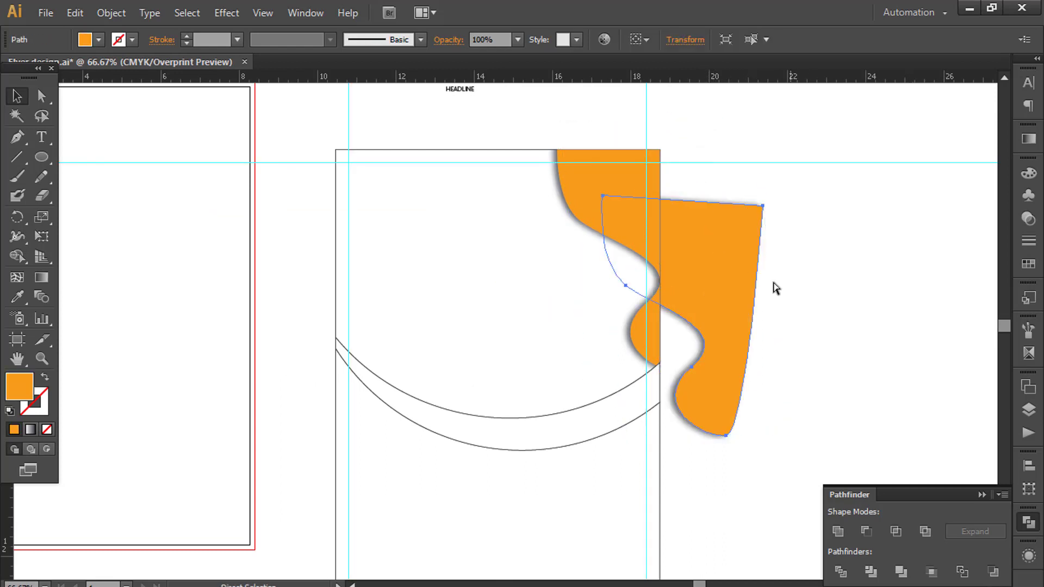
{"action": "key", "text": "ctrl+z"}
{"action": "key", "text": "v"}
{"action": "left_click", "coordinate": [760, 290]}
Hide the clipped front orange shape
{"action": "key", "text": "a"}
{"action": "left_click", "coordinate": [580, 184]}
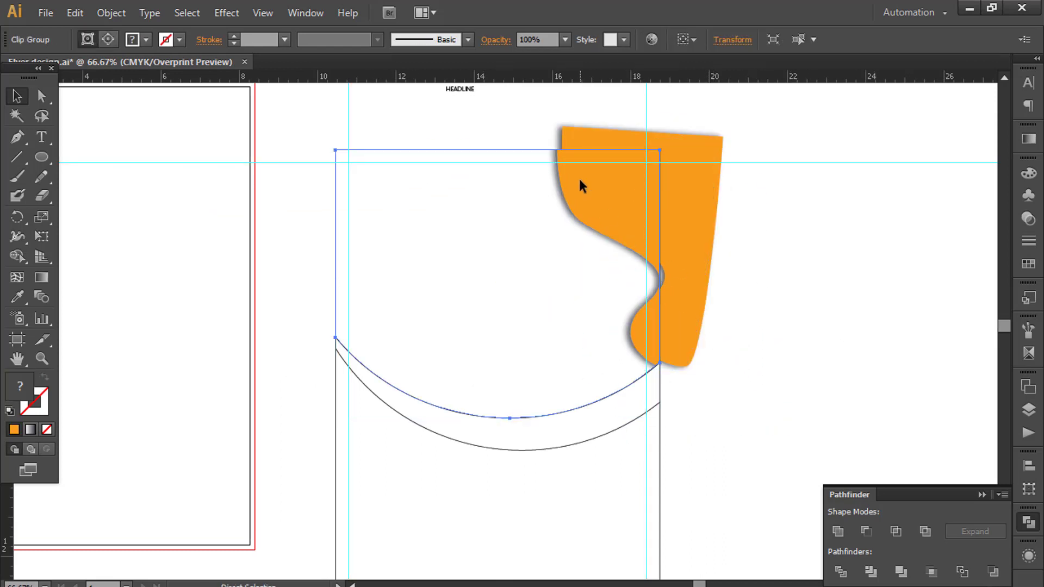
{"action": "key", "text": "ctrl+3"}
Clip the remaining orange shape to the page's upper curved section and show the hidden front shape again
{"action": "key", "text": "v"}
{"action": "left_click", "coordinate": [580, 185]}
{"action": "left_click", "coordinate": [687, 198], "text": "shift"}
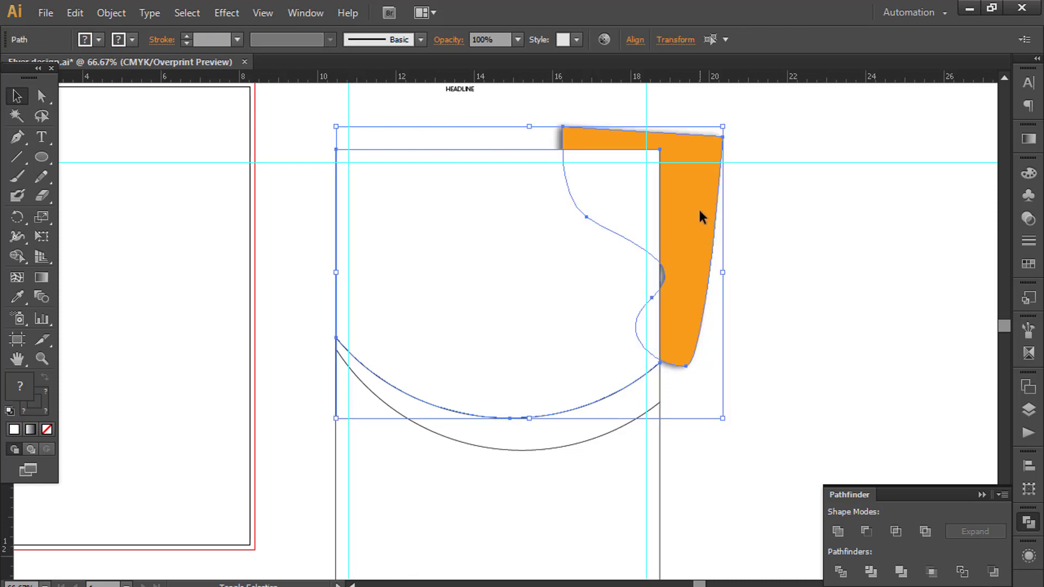
{"action": "right_click", "coordinate": [701, 212]}
{"action": "left_click", "coordinate": [772, 349]}
{"action": "left_click", "coordinate": [825, 361]}
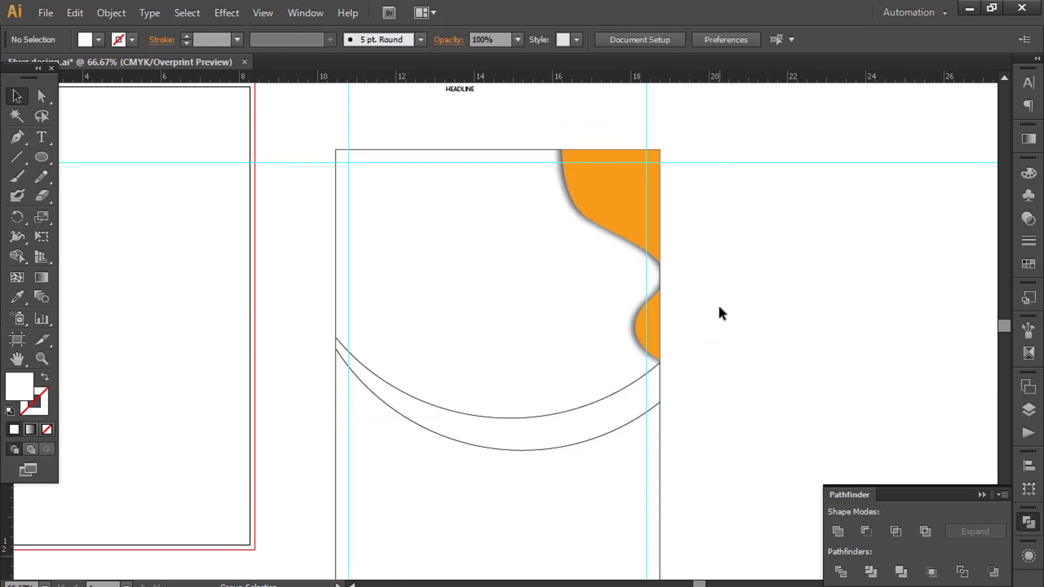
{"action": "key", "text": "ctrl+z"}
{"action": "left_click", "coordinate": [670, 417]}
{"action": "left_click", "coordinate": [634, 204]}
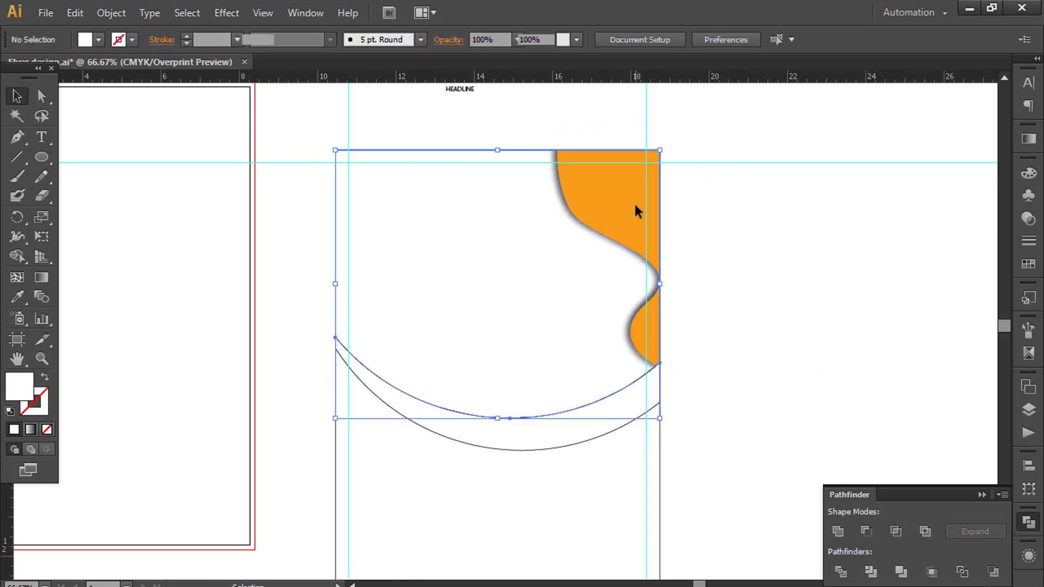
{"action": "key", "text": "ctrl+z"}
{"action": "left_click", "coordinate": [635, 204]}
{"action": "key", "text": "Delete"}
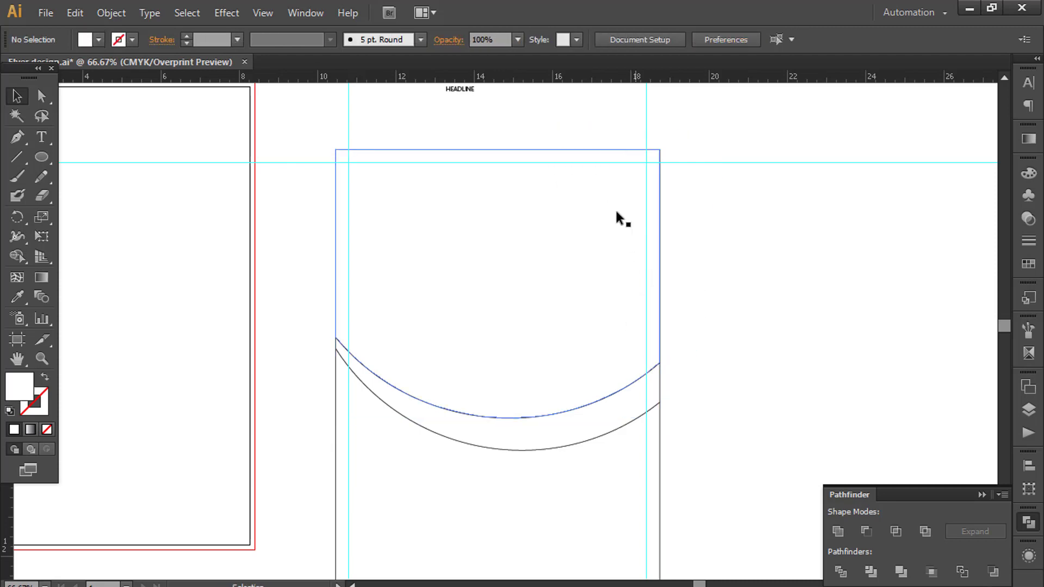
{"action": "left_click_drag", "start_coordinate": [537, 263], "coordinate": [790, 320]}
{"action": "key", "text": "ctrl+z"}
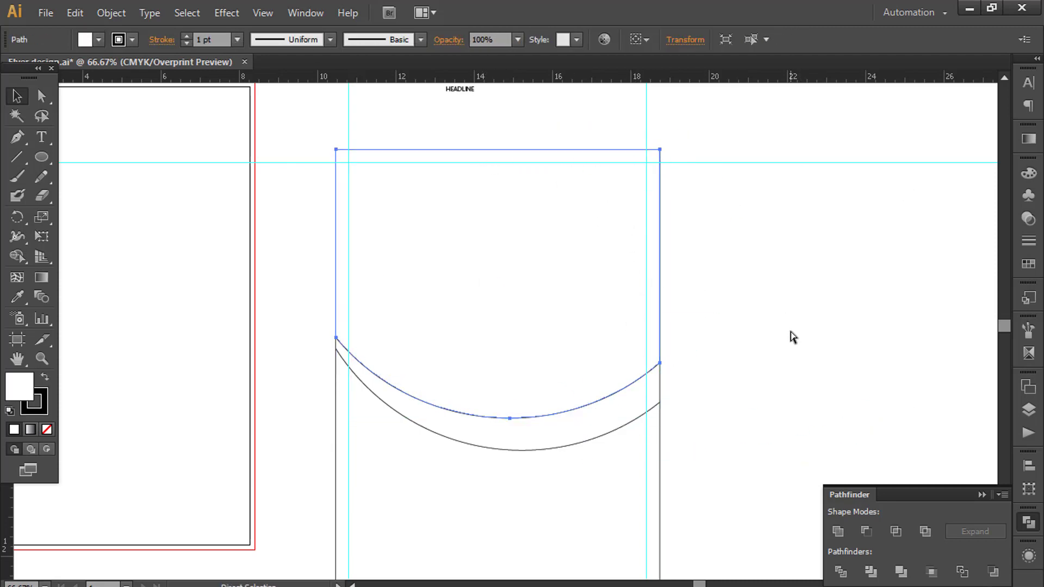
{"action": "key", "text": "ctrl+z"}
{"action": "key", "text": "ctrl+z"}
{"action": "left_click", "coordinate": [788, 331]}
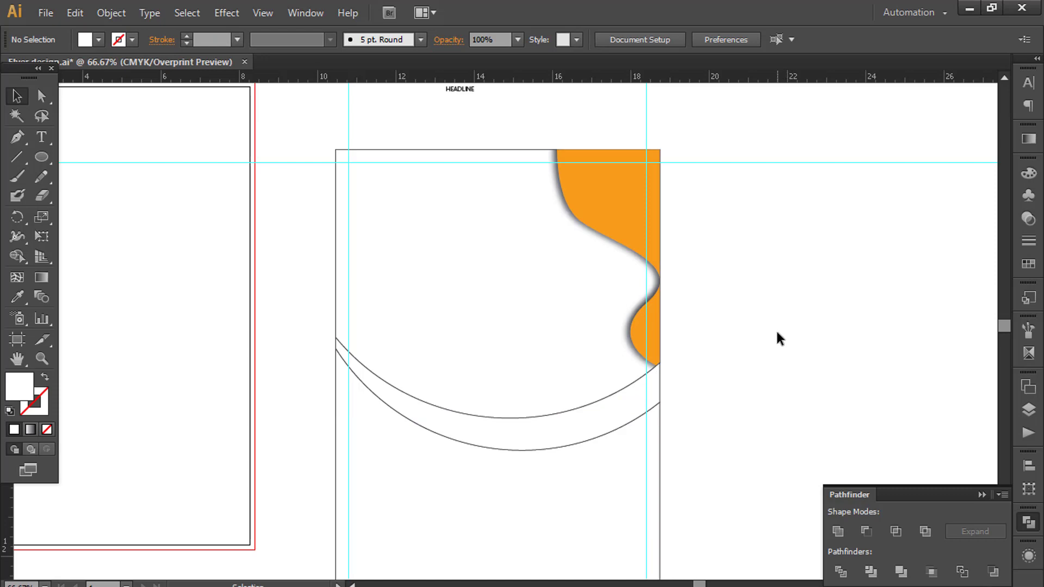
Place the image Generic-Football.png from the Flyer Design folder with the Link option turned off
{"action": "key", "text": "alt+Tab"}
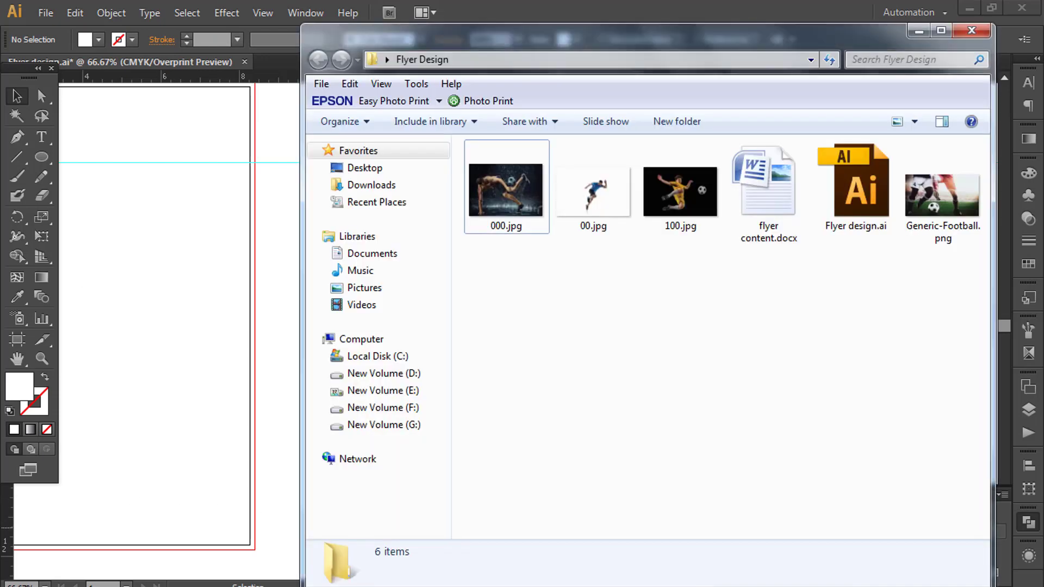
{"action": "left_click", "coordinate": [48, 18]}
{"action": "left_click", "coordinate": [65, 276]}
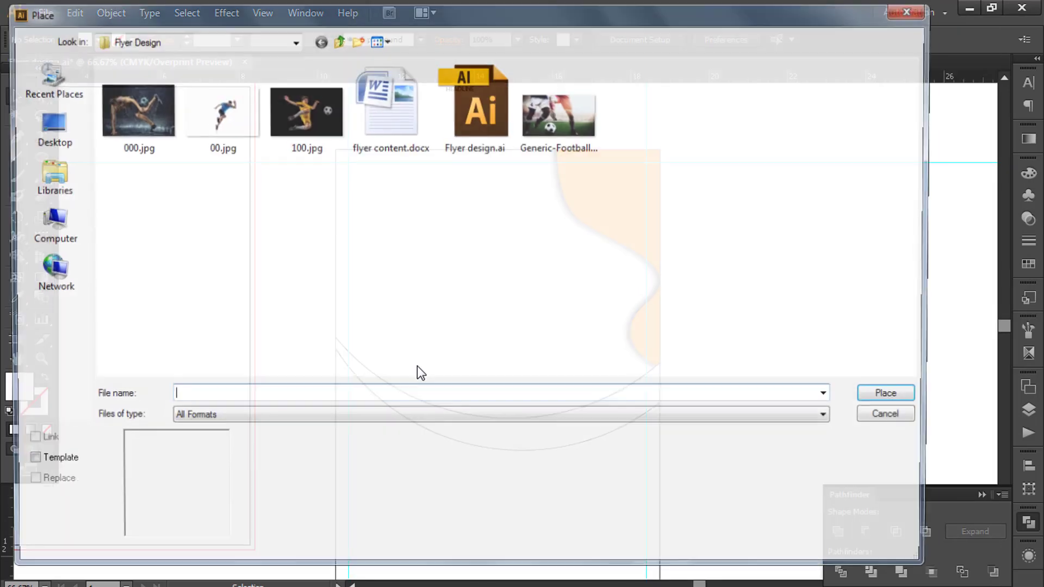
{"action": "left_click", "coordinate": [560, 114]}
{"action": "left_click", "coordinate": [23, 442]}
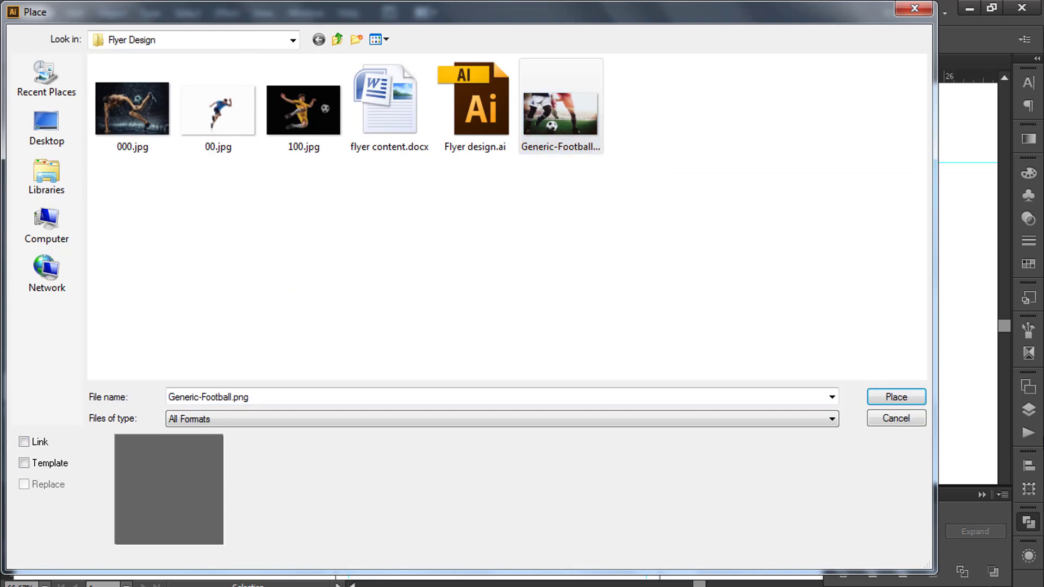
{"action": "left_click", "coordinate": [902, 404]}
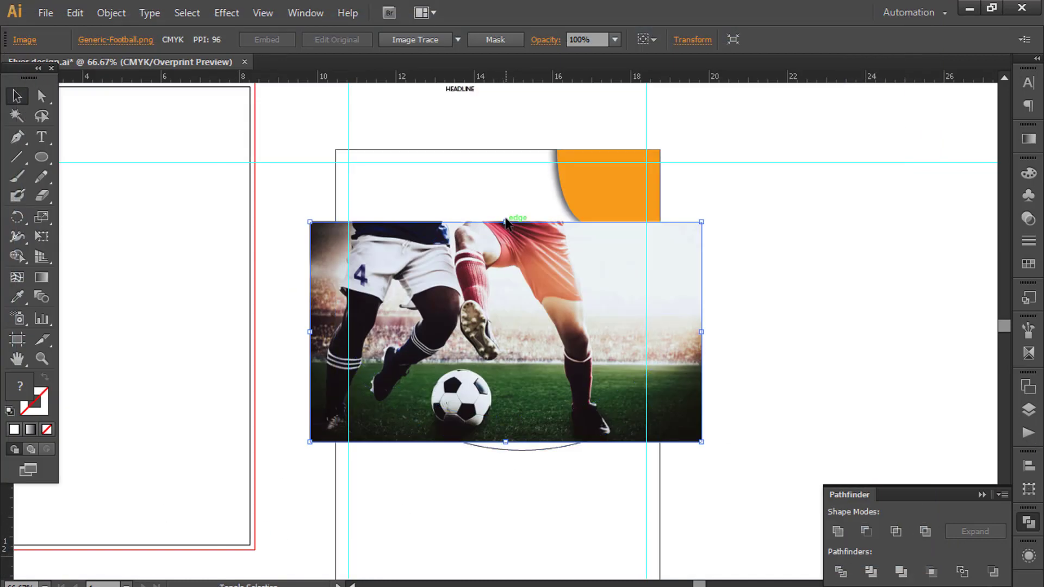
Enlarge the football photo to about 13.8 in wide and 7.8 in high, and send it to the back
{"action": "left_click_drag", "start_coordinate": [505, 221], "coordinate": [491, 138]}
{"action": "key", "text": "ctrl+shift+bracketleft"}
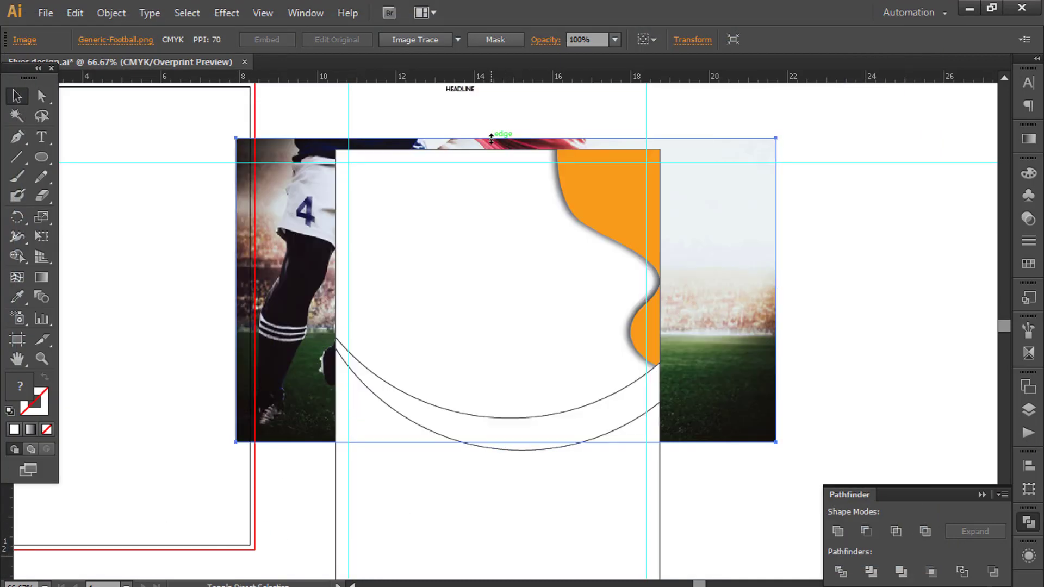
Clip the football photo with the page's upper curved section as a clipping mask, and deselect it
{"action": "left_click", "coordinate": [397, 306], "text": "shift"}
{"action": "right_click", "coordinate": [475, 287]}
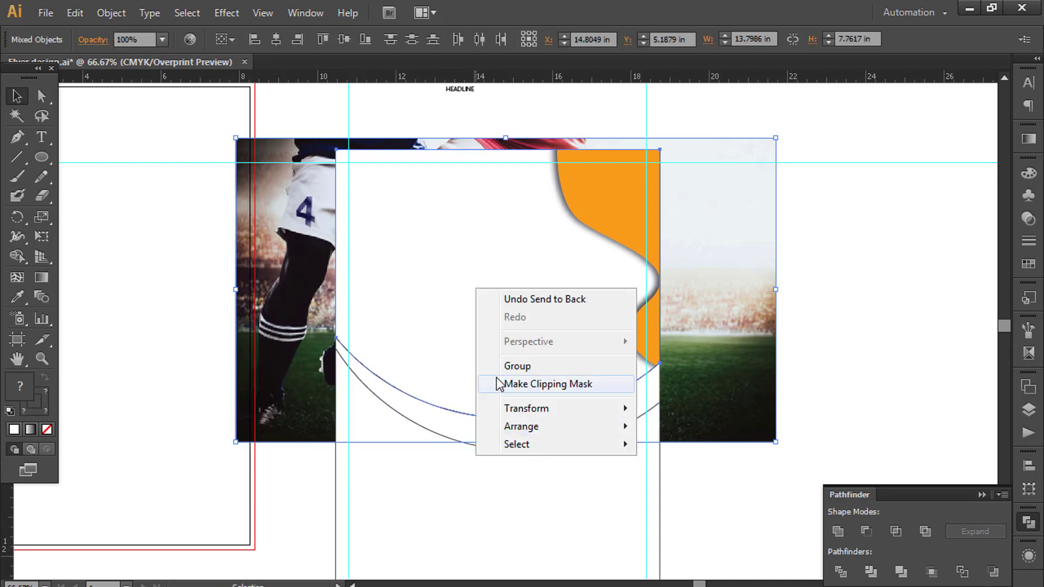
{"action": "left_click", "coordinate": [524, 369]}
{"action": "key", "text": "ctrl+z"}
{"action": "right_click", "coordinate": [489, 310]}
{"action": "left_click", "coordinate": [565, 407]}
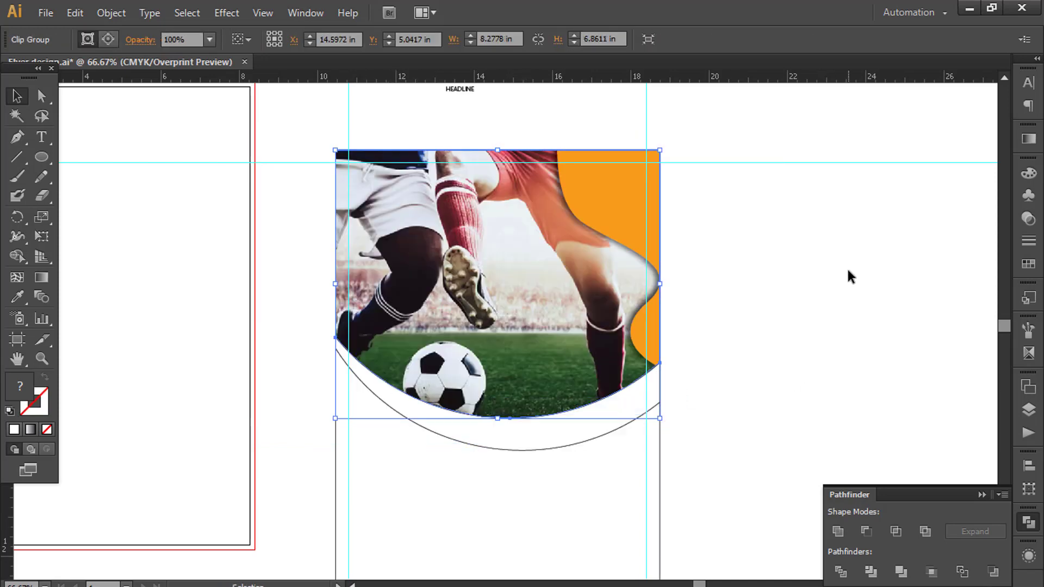
{"action": "left_click", "coordinate": [848, 275]}
Scale the football photo down slightly inside its clipping mask, keeping the curved section fully covered
{"action": "left_click", "coordinate": [41, 96]}
{"action": "left_click", "coordinate": [539, 325]}
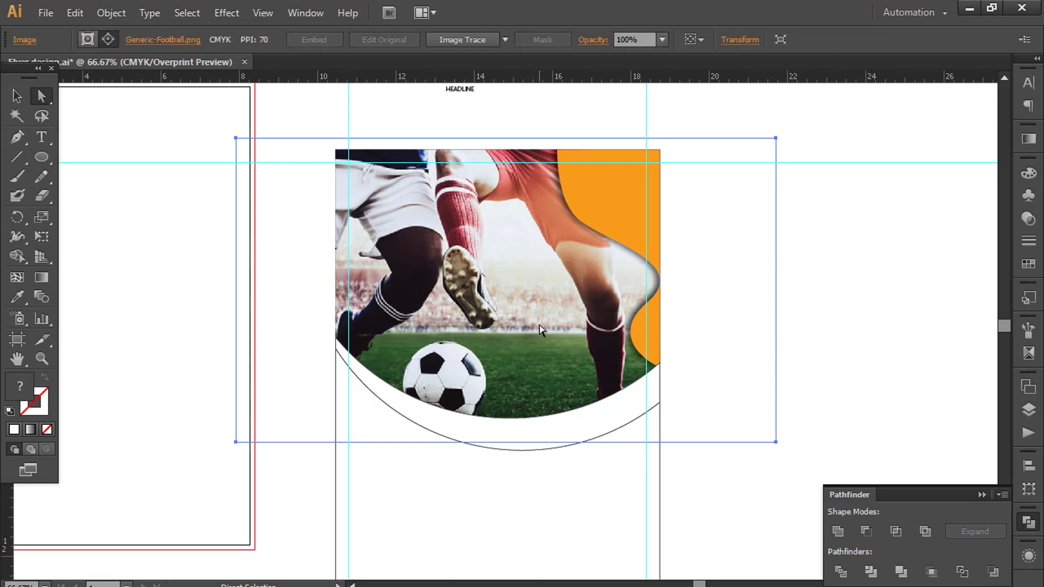
{"action": "left_click_drag", "start_coordinate": [512, 142], "coordinate": [512, 147]}
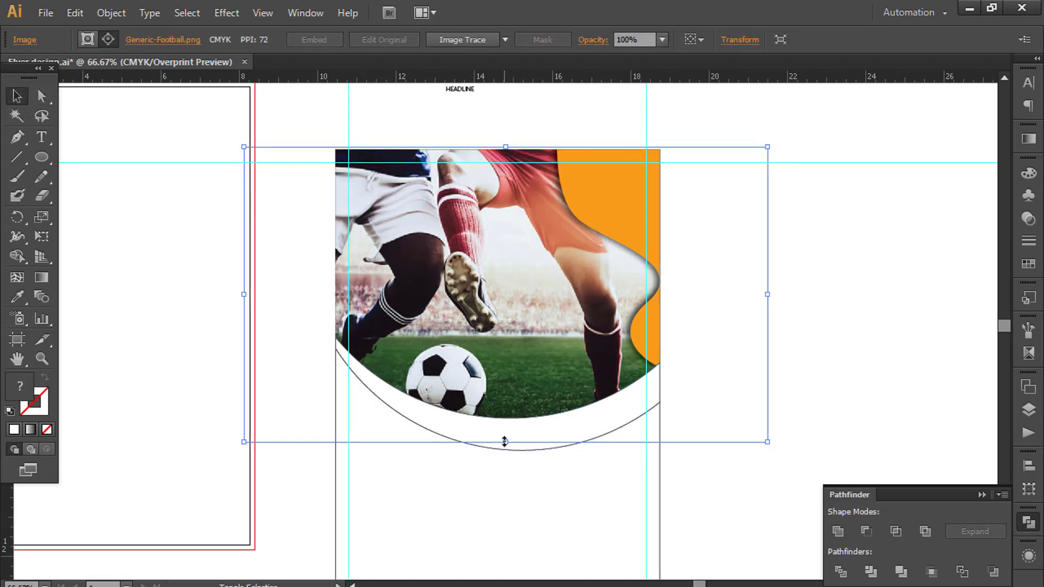
{"action": "left_click_drag", "start_coordinate": [504, 442], "coordinate": [506, 426]}
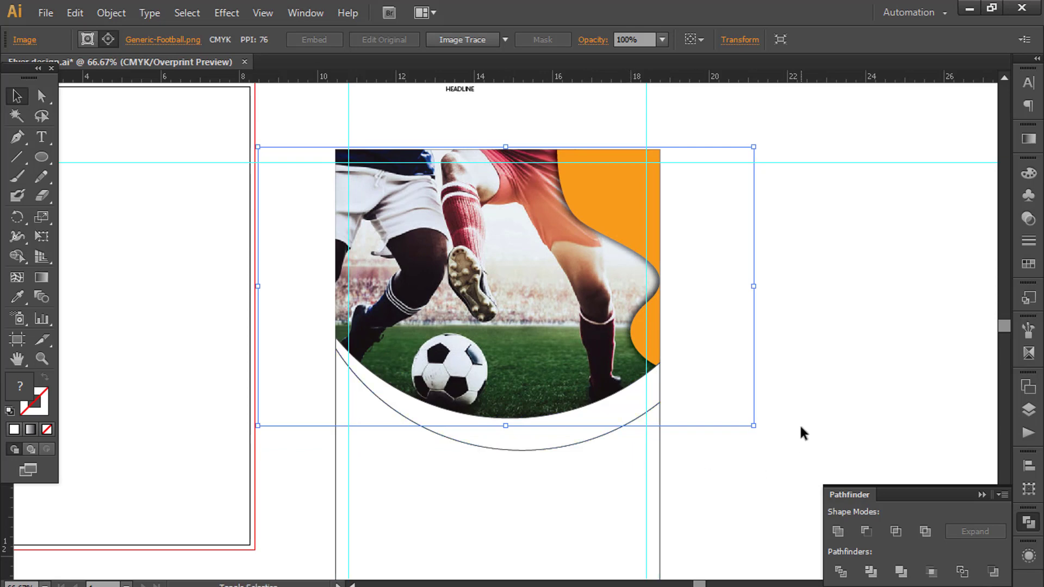
Shift the football photo to the right inside its curved clipping mask, keeping the mask covered, and deselect it
{"action": "key", "text": "shift+Right"}
{"action": "key", "text": "shift+Right"}
{"action": "key", "text": "shift+Right"}
{"action": "key", "text": "shift+Right"}
{"action": "key", "text": "shift+Right"}
{"action": "key", "text": "shift+Right"}
{"action": "key", "text": "shift+Right"}
{"action": "key", "text": "shift+Right"}
{"action": "key", "text": "shift+Right"}
{"action": "key", "text": "shift+Right"}
{"action": "key", "text": "shift+Right"}
{"action": "key", "text": "shift+Right"}
{"action": "key", "text": "shift+Right"}
{"action": "key", "text": "shift+Left"}
{"action": "key", "text": "shift+Left"}
{"action": "key", "text": "shift+Left"}
{"action": "key", "text": "shift+Left"}
{"action": "key", "text": "shift+Left"}
{"action": "key", "text": "shift+Left"}
{"action": "key", "text": "shift+Left"}
{"action": "key", "text": "shift+Left"}
{"action": "key", "text": "shift+Left"}
{"action": "key", "text": "shift+Left"}
{"action": "key", "text": "shift+Left"}
{"action": "key", "text": "shift+Left"}
{"action": "key", "text": "shift+Left"}
{"action": "key", "text": "shift+Left"}
{"action": "key", "text": "shift+Left"}
{"action": "key", "text": "shift+Left"}
{"action": "key", "text": "shift+Left"}
{"action": "key", "text": "shift+Left"}
{"action": "key", "text": "shift+Left"}
{"action": "key", "text": "shift+Left"}
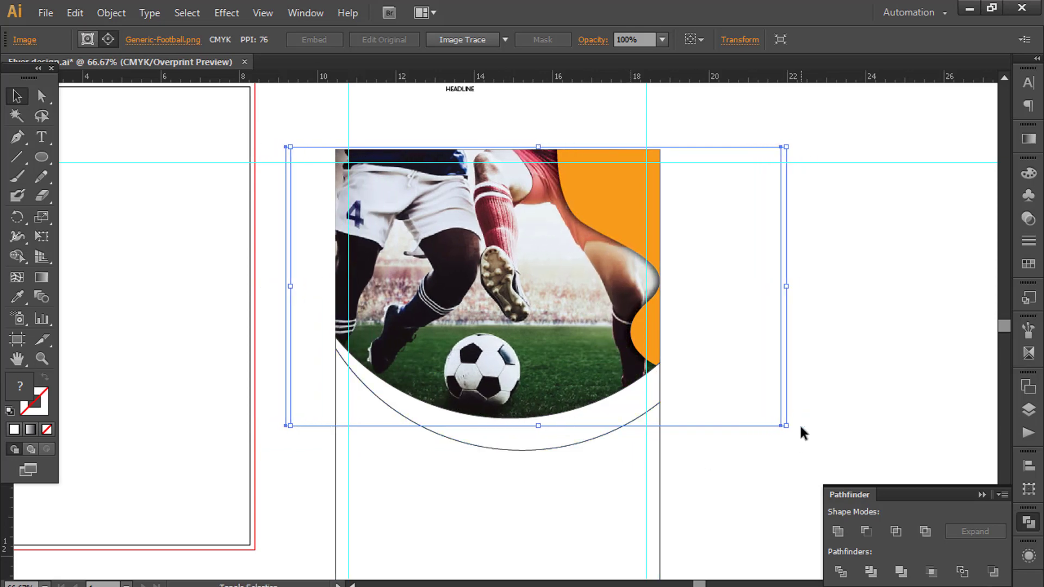
{"action": "key", "text": "shift+Right"}
{"action": "key", "text": "shift+Right"}
{"action": "key", "text": "shift+Right"}
{"action": "key", "text": "shift+Right"}
{"action": "key", "text": "shift+Right"}
{"action": "key", "text": "shift+Right"}
{"action": "key", "text": "shift+Right"}
{"action": "key", "text": "shift+Right"}
{"action": "key", "text": "shift+Right"}
{"action": "key", "text": "shift+Right"}
{"action": "key", "text": "shift+Right"}
{"action": "key", "text": "shift+Right"}
{"action": "key", "text": "shift+Right"}
{"action": "key", "text": "shift+Right"}
{"action": "key", "text": "shift+Right"}
{"action": "key", "text": "shift+Right"}
{"action": "key", "text": "shift+Right"}
{"action": "key", "text": "shift+Right"}
{"action": "key", "text": "shift+Right"}
{"action": "key", "text": "shift+Right"}
{"action": "key", "text": "shift+Right"}
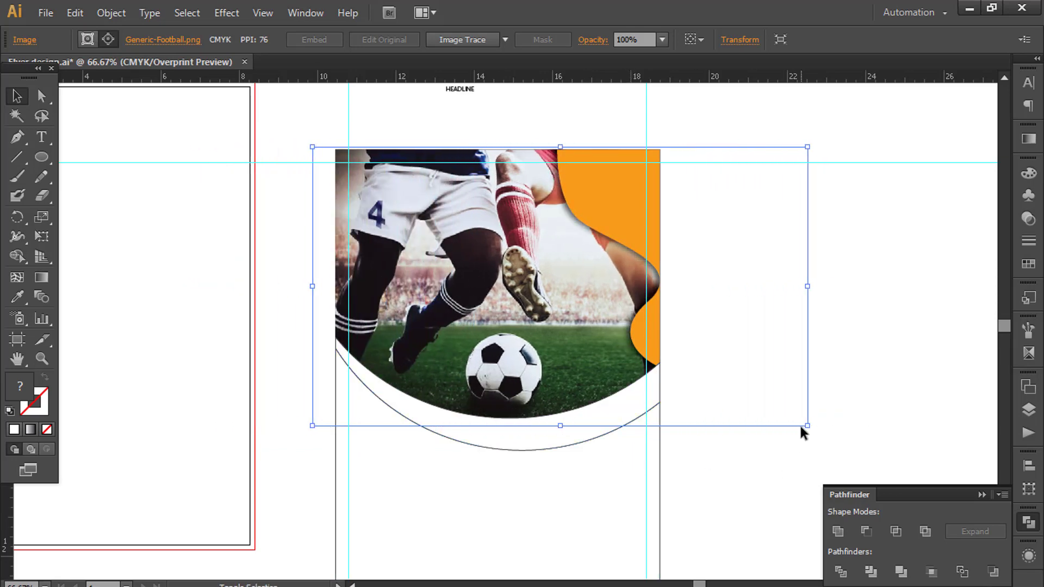
{"action": "key", "text": "shift+Left"}
{"action": "key", "text": "shift+Right"}
{"action": "left_click", "coordinate": [667, 423]}
Move the SPORT EVENT text clear of HEADLINE above the flyer and set its font to Audiowide
{"action": "scroll", "coordinate": [667, 326], "scroll_direction": "left", "scroll_amount": 1}
{"action": "scroll", "coordinate": [669, 279], "scroll_direction": "up", "scroll_amount": 3}
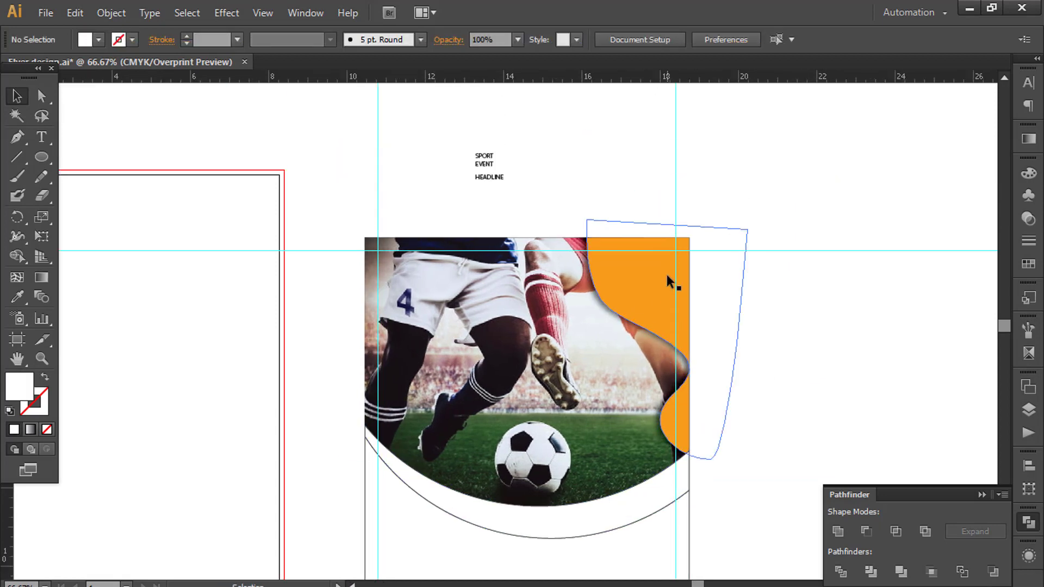
{"action": "left_click_drag", "start_coordinate": [574, 227], "coordinate": [431, 206]}
{"action": "scroll", "coordinate": [431, 206], "scroll_direction": "up", "scroll_amount": 3}
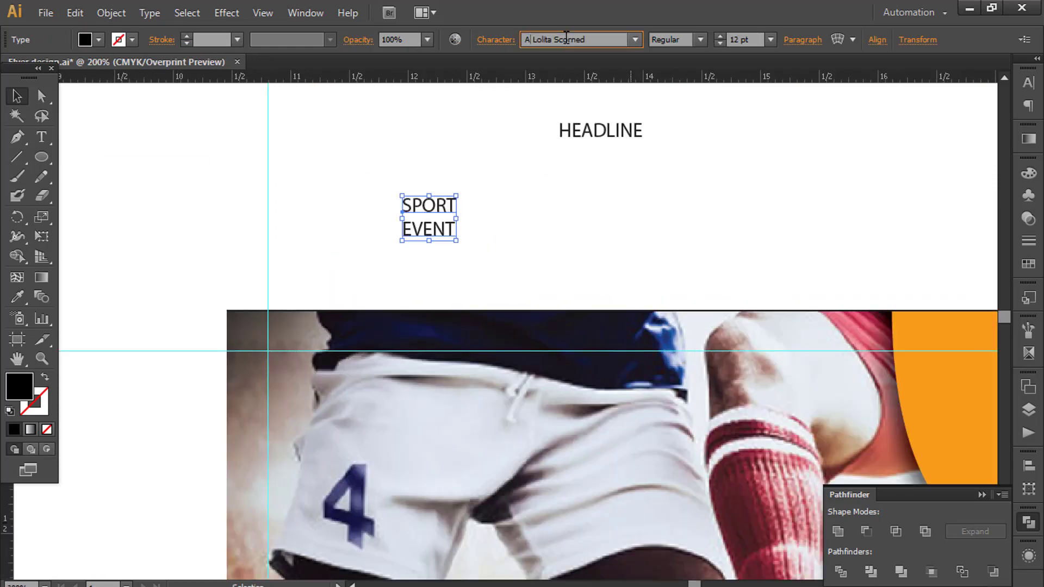
{"action": "key", "text": "Return"}
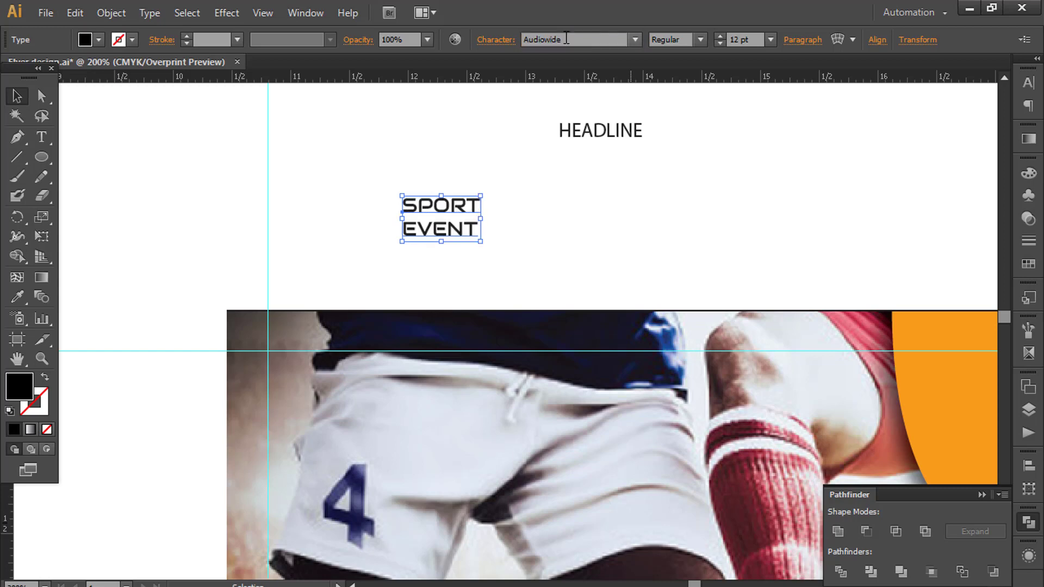
{"action": "left_click", "coordinate": [505, 239]}
Enlarge the SPORT EVENT text to 76 pt and place it over the lower left part of the football photo
{"action": "left_click", "coordinate": [445, 239]}
{"action": "scroll", "coordinate": [447, 244], "scroll_direction": "down", "scroll_amount": 2}
{"action": "key", "text": "ctrl+shift+period"}
{"action": "key", "text": "ctrl+shift+period"}
{"action": "key", "text": "ctrl+shift+period"}
{"action": "key", "text": "ctrl+shift+period"}
{"action": "key", "text": "ctrl+shift+period"}
{"action": "key", "text": "ctrl+shift+period"}
{"action": "key", "text": "ctrl+shift+period"}
{"action": "key", "text": "ctrl+shift+period"}
{"action": "key", "text": "ctrl+shift+period"}
{"action": "key", "text": "ctrl+shift+period"}
{"action": "key", "text": "ctrl+shift+period"}
{"action": "key", "text": "ctrl+shift+period"}
{"action": "key", "text": "ctrl+shift+period"}
{"action": "key", "text": "ctrl+shift+period"}
{"action": "key", "text": "ctrl+shift+period"}
{"action": "key", "text": "ctrl+shift+period"}
{"action": "key", "text": "ctrl+shift+period"}
{"action": "key", "text": "ctrl+shift+period"}
{"action": "key", "text": "ctrl+shift+period"}
{"action": "key", "text": "ctrl+shift+period"}
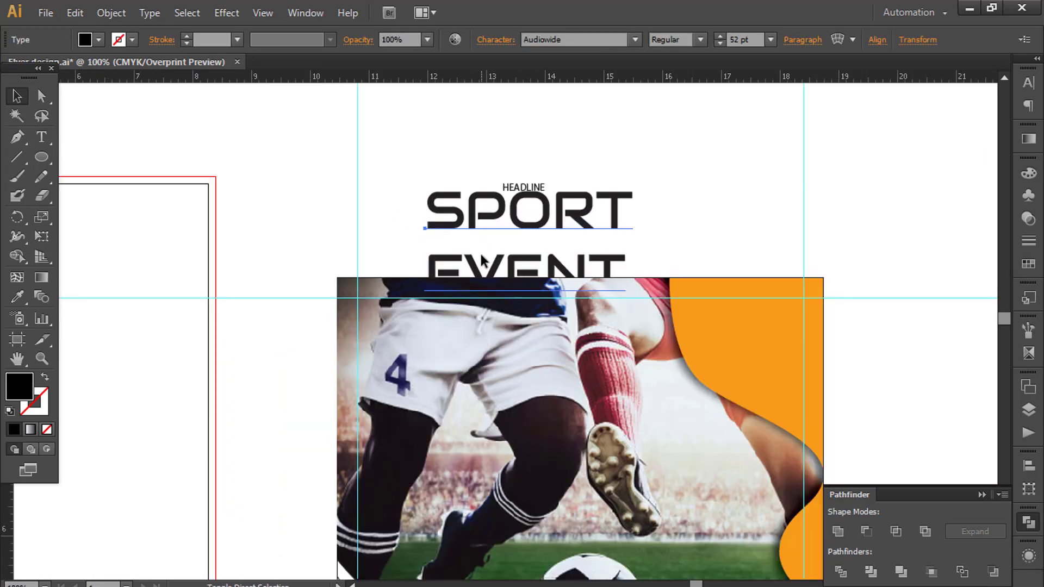
{"action": "scroll", "coordinate": [419, 272], "scroll_direction": "down", "scroll_amount": 2}
{"action": "left_click_drag", "start_coordinate": [429, 275], "coordinate": [411, 424]}
{"action": "scroll", "coordinate": [492, 421], "scroll_direction": "up", "scroll_amount": 1}
{"action": "scroll", "coordinate": [492, 421], "scroll_direction": "up", "scroll_amount": 2}
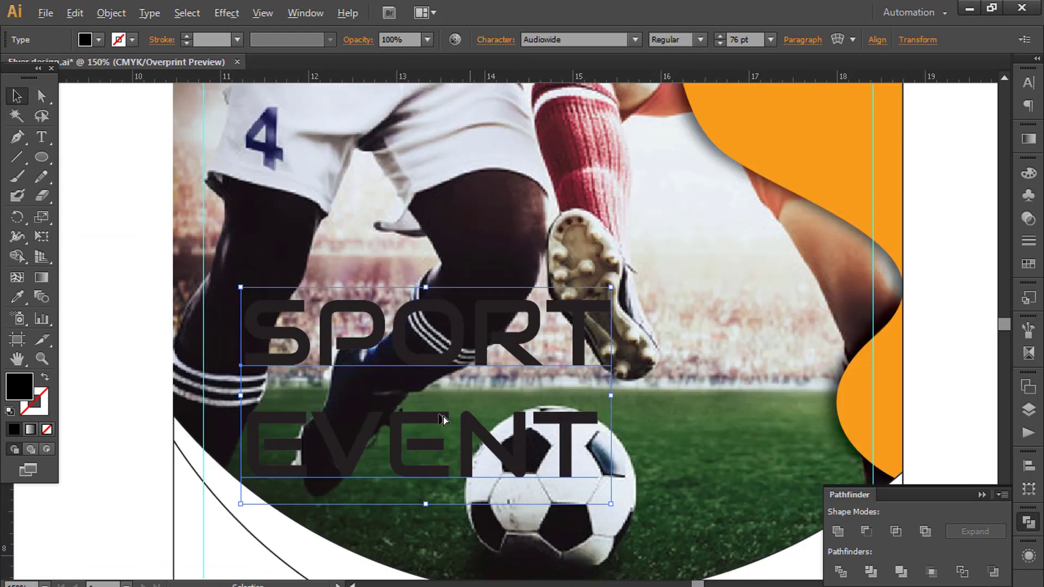
{"action": "left_click_drag", "start_coordinate": [296, 353], "coordinate": [304, 354]}
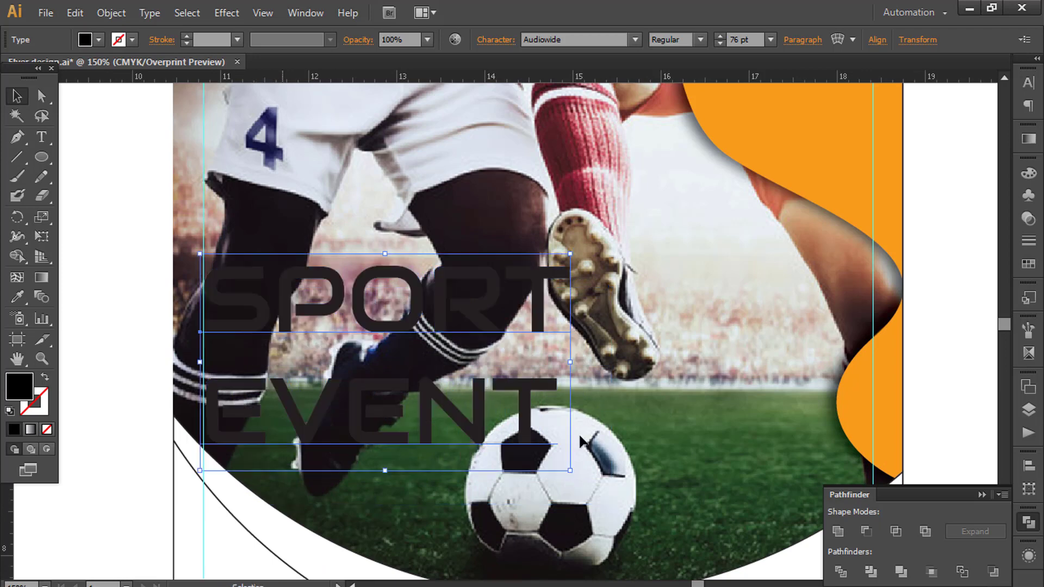
{"action": "key", "text": "ctrl+shift+o"}
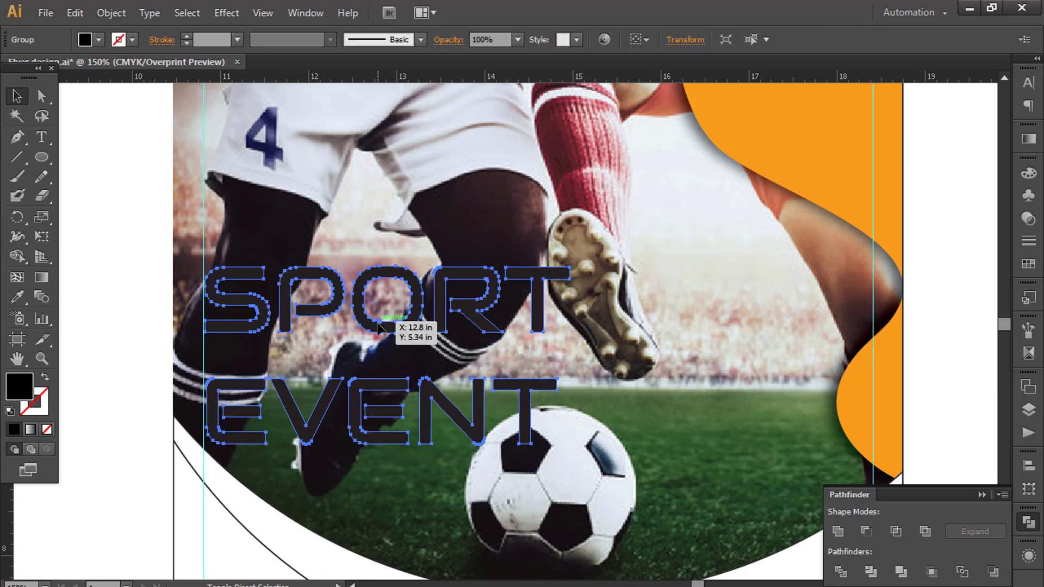
{"action": "key", "text": "ctrl+shift+a"}
{"action": "left_click", "coordinate": [237, 299]}
{"action": "left_click", "coordinate": [311, 299], "text": "shift"}
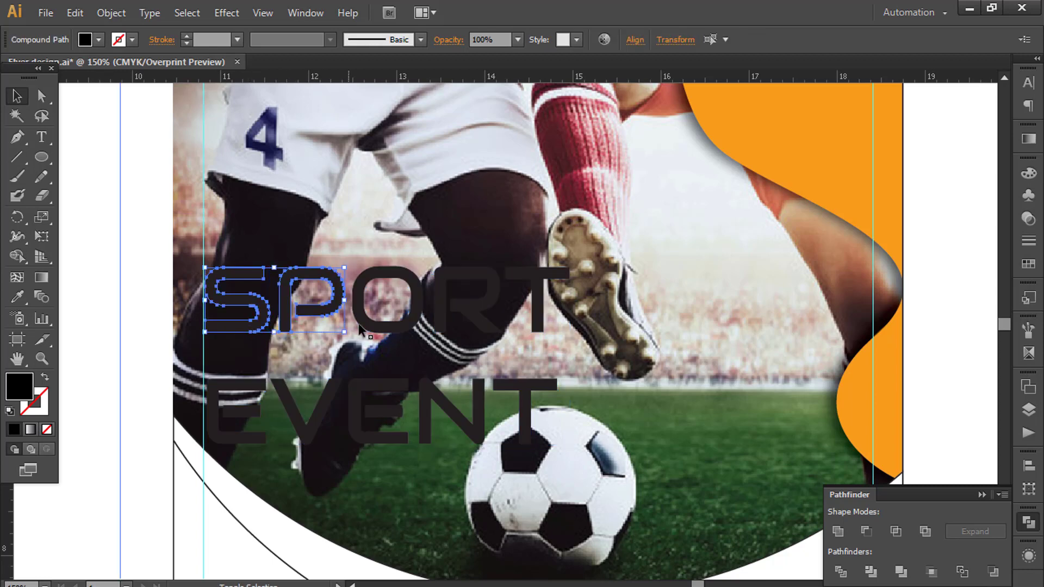
{"action": "left_click", "coordinate": [387, 299], "text": "shift"}
{"action": "key", "text": "ctrl+z"}
{"action": "key", "text": "ctrl+z"}
{"action": "key", "text": "ctrl+z"}
{"action": "key", "text": "ctrl+z"}
{"action": "key", "text": "ctrl+z"}
{"action": "key", "text": "ctrl+z"}
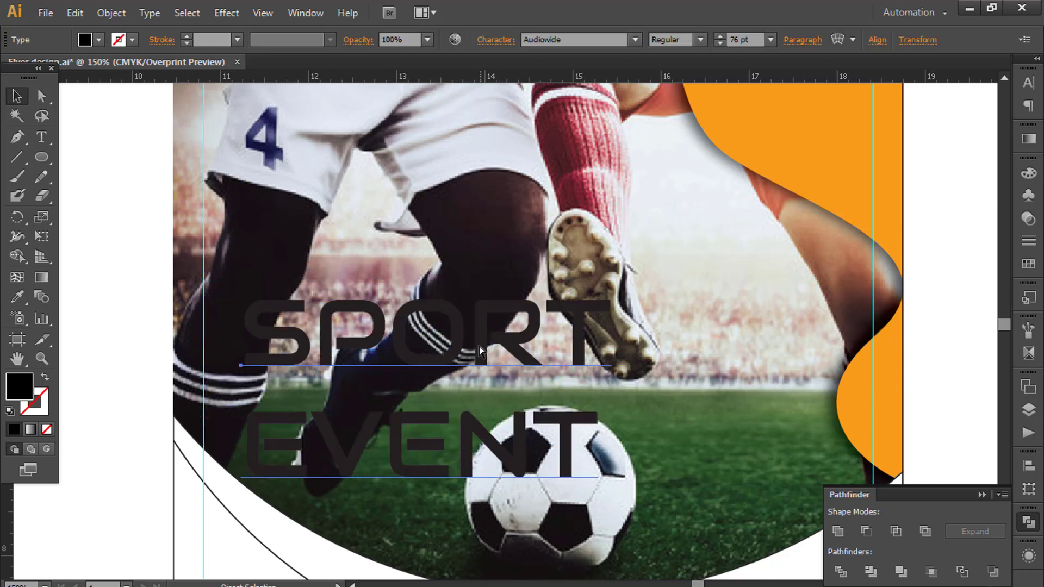
Split the heading into two separate text objects, with SPORT on the upper line and EVENT below it
{"action": "key", "text": "ctrl+z"}
{"action": "key", "text": "ctrl+z"}
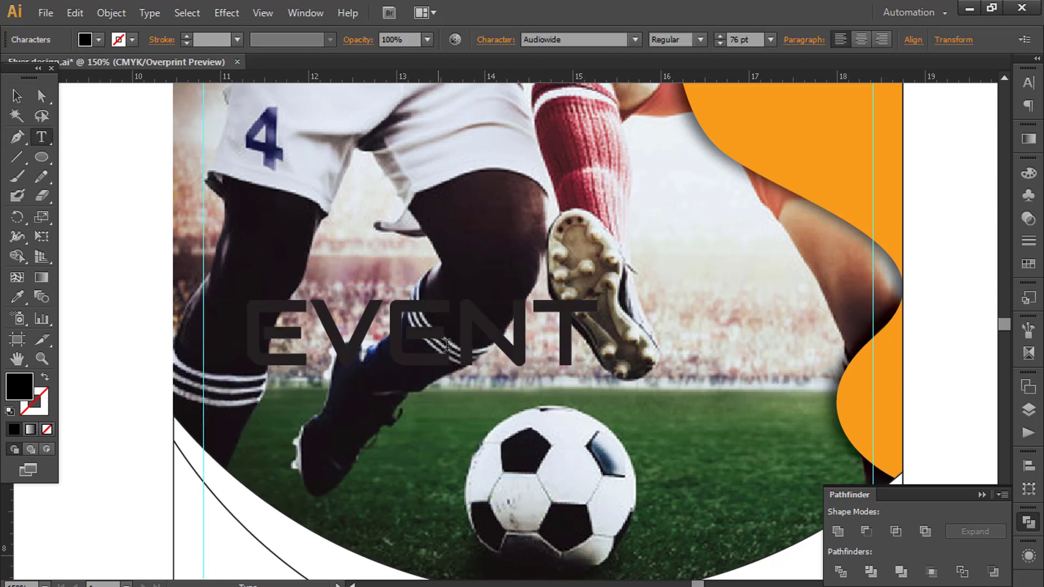
{"action": "key", "text": "ctrl+z"}
{"action": "key", "text": "ctrl+z"}
{"action": "key", "text": "ctrl+z"}
{"action": "key", "text": "ctrl+z"}
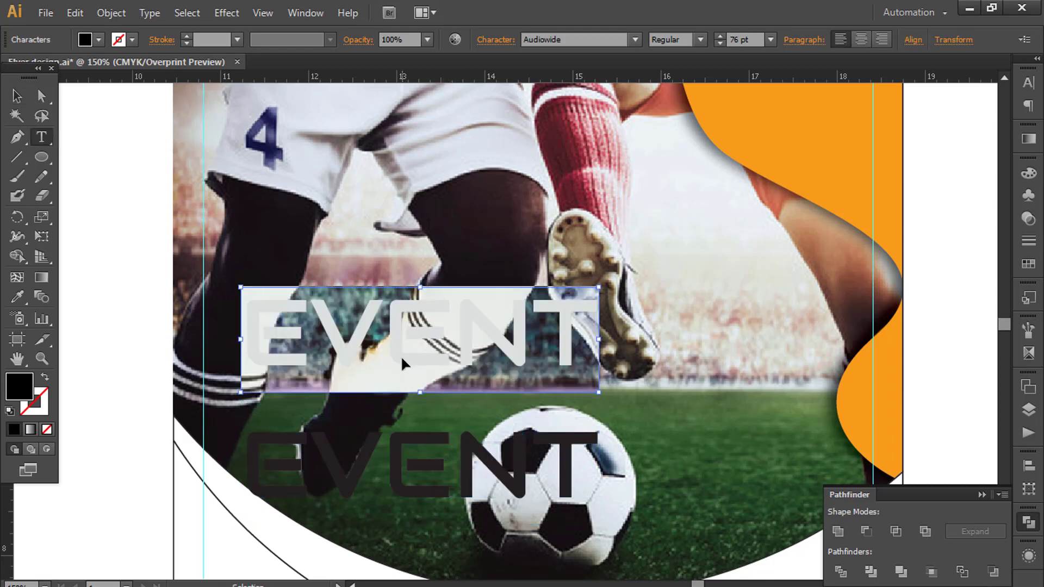
{"action": "key", "text": "ctrl+z"}
{"action": "key", "text": "ctrl+z"}
{"action": "key", "text": "ctrl+z"}
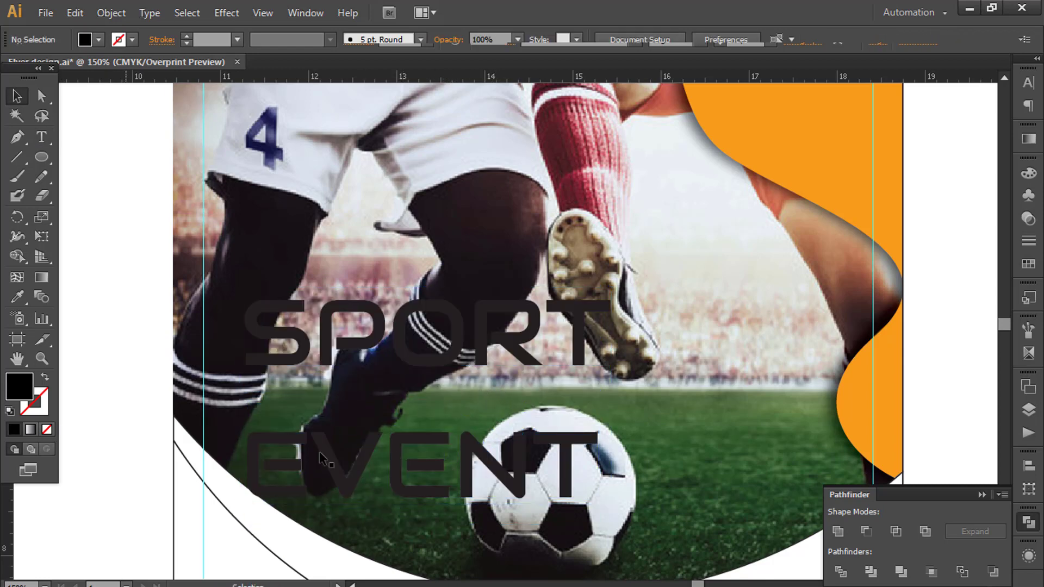
Move the SPORT and EVENT texts together up and over to the flyer's left margin guide
{"action": "left_click", "coordinate": [341, 368], "text": "shift"}
{"action": "left_click_drag", "start_coordinate": [345, 341], "coordinate": [302, 248]}
{"action": "key", "text": "Right"}
{"action": "key", "text": "Right"}
{"action": "key", "text": "Right"}
{"action": "key", "text": "Right"}
{"action": "key", "text": "Right"}
{"action": "key", "text": "Right"}
{"action": "key", "text": "Right"}
{"action": "key", "text": "Right"}
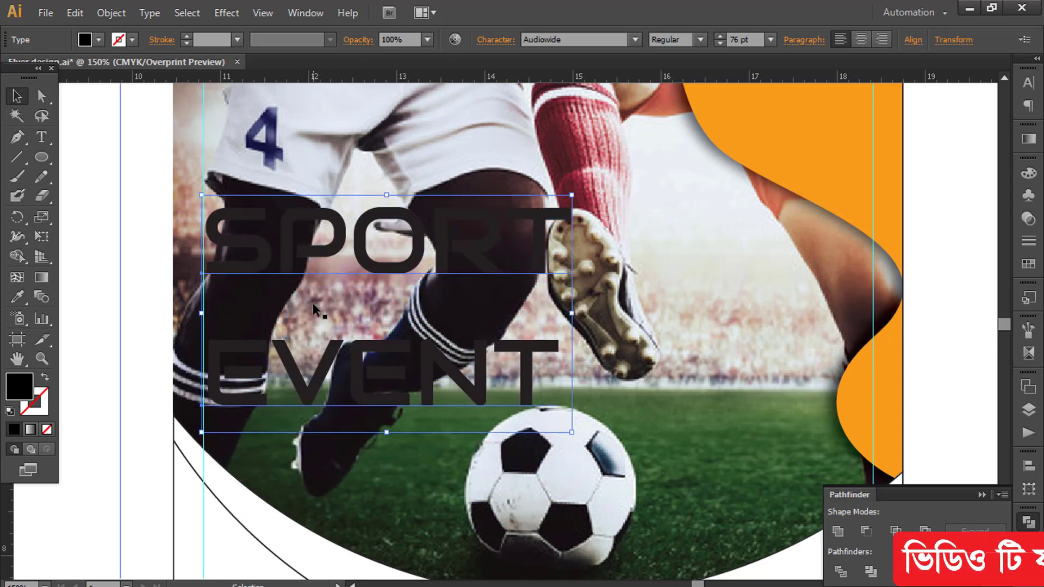
Align the left edges of the SPORT and EVENT texts and fine-tune their position at the left margin guide
{"action": "left_click", "coordinate": [913, 40]}
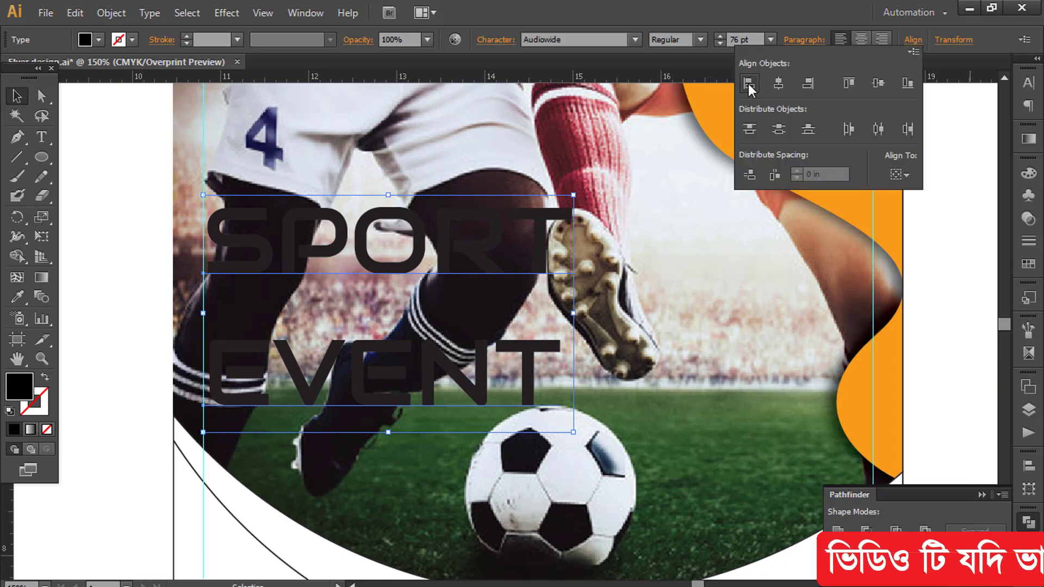
{"action": "left_click", "coordinate": [607, 183]}
{"action": "left_click", "coordinate": [288, 380]}
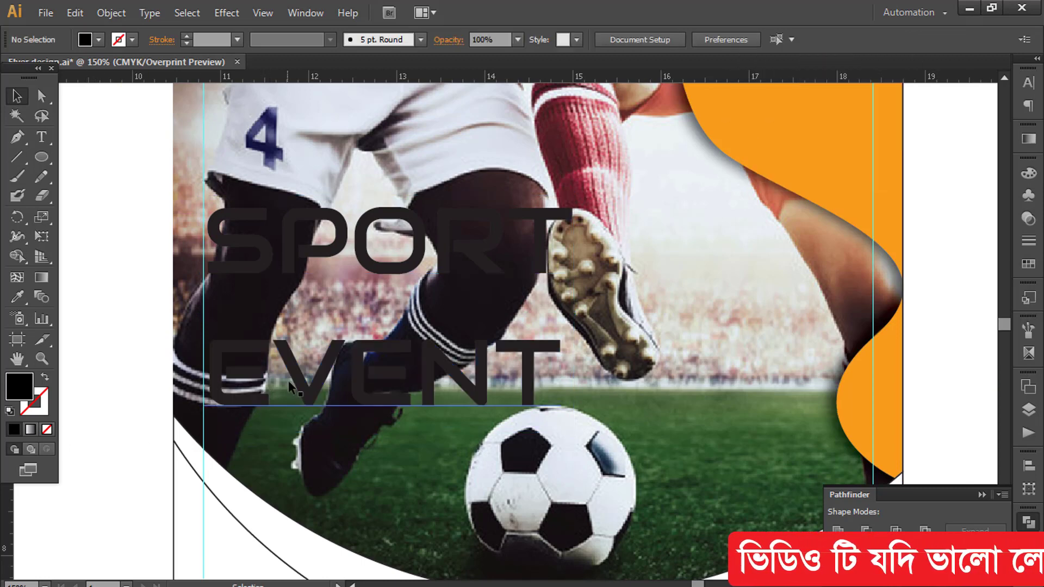
{"action": "left_click", "coordinate": [274, 376]}
{"action": "left_click", "coordinate": [277, 250], "text": "shift"}
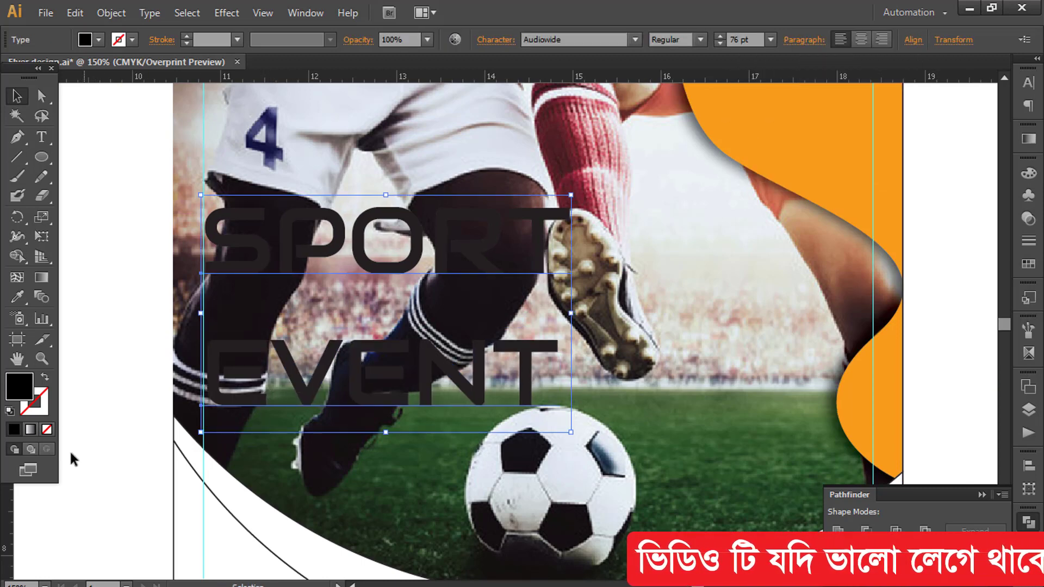
Fill the SPORT text with white
{"action": "left_click", "coordinate": [346, 277]}
{"action": "key", "text": "ctrl+z"}
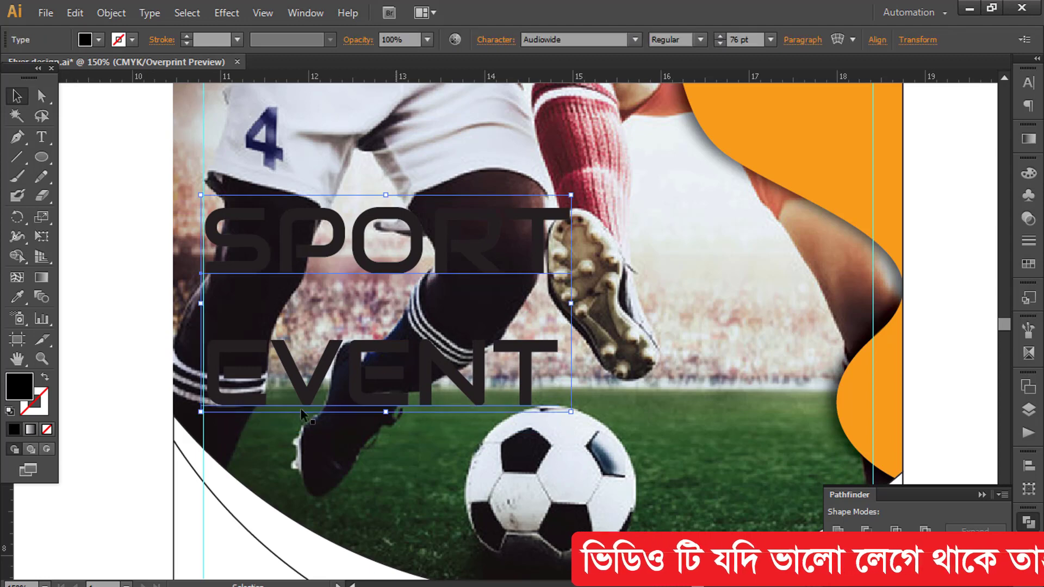
{"action": "left_click", "coordinate": [1037, 172]}
{"action": "left_click", "coordinate": [853, 266]}
Fill the EVENT text with red, using M 100 and Y 100, and deselect it
{"action": "left_click", "coordinate": [275, 375]}
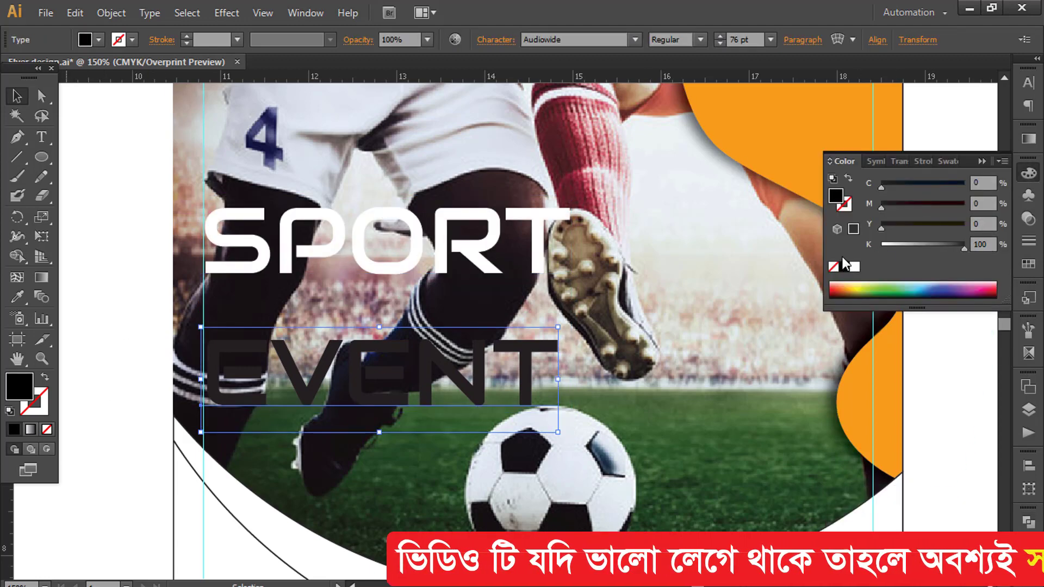
{"action": "left_click", "coordinate": [855, 267]}
{"action": "left_click_drag", "start_coordinate": [882, 206], "coordinate": [965, 206]}
{"action": "left_click", "coordinate": [962, 225]}
{"action": "left_click", "coordinate": [974, 341]}
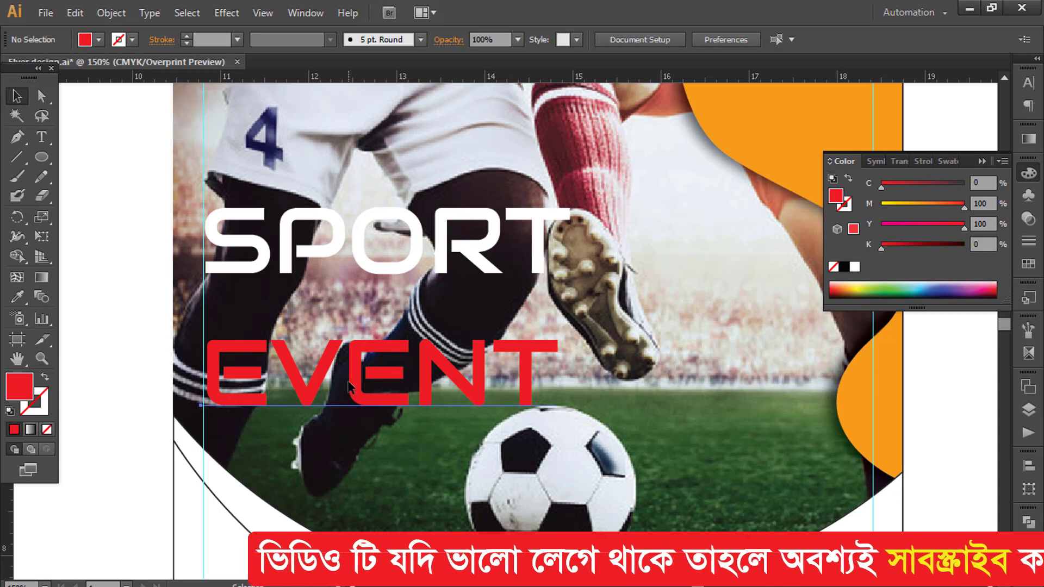
Give the SPORT and EVENT texts a 7 pt black stroke and place unstroked copies in front of them
{"action": "left_click", "coordinate": [348, 386]}
{"action": "left_click", "coordinate": [433, 290]}
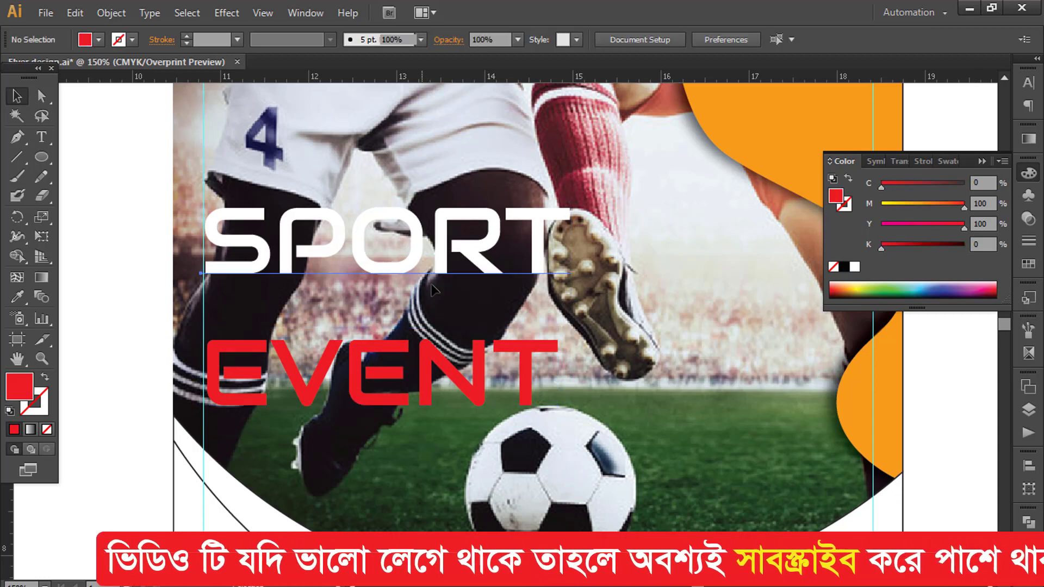
{"action": "key", "text": "ctrl+a"}
{"action": "left_click", "coordinate": [187, 36]}
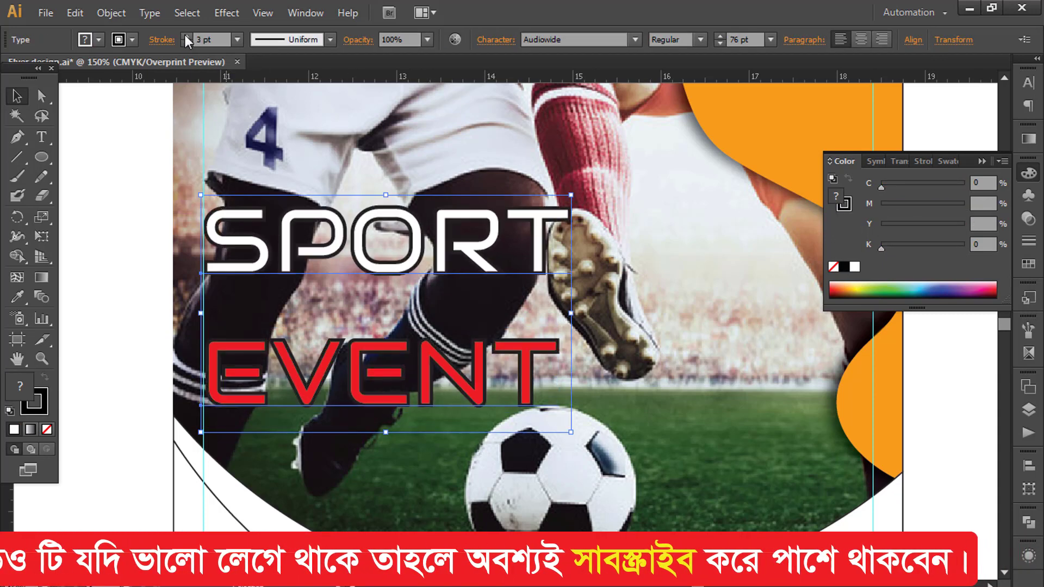
{"action": "left_click", "coordinate": [186, 35]}
{"action": "left_click", "coordinate": [186, 35]}
{"action": "left_click", "coordinate": [186, 36]}
{"action": "left_click", "coordinate": [186, 36]}
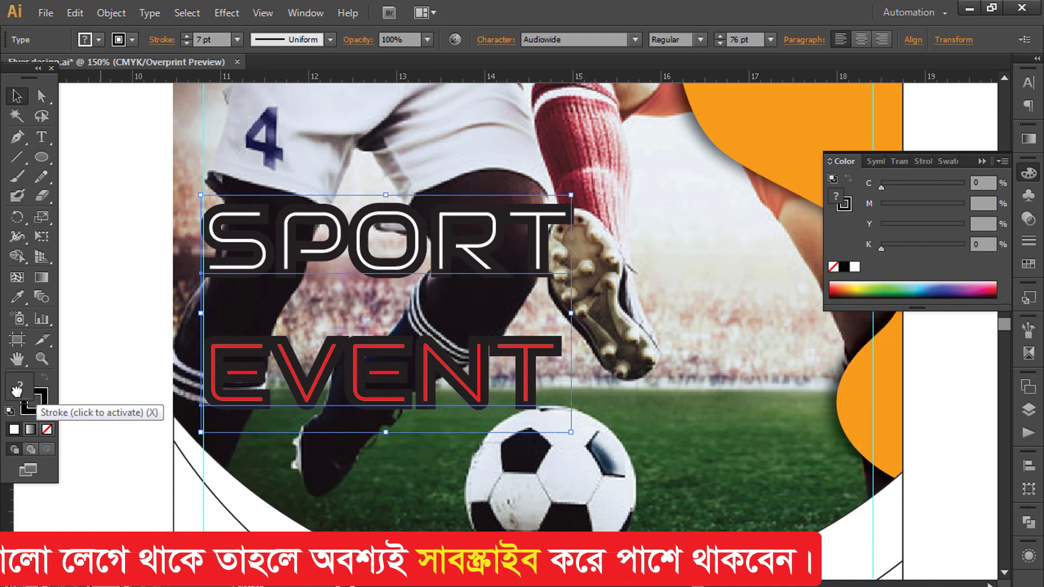
{"action": "left_click", "coordinate": [121, 328]}
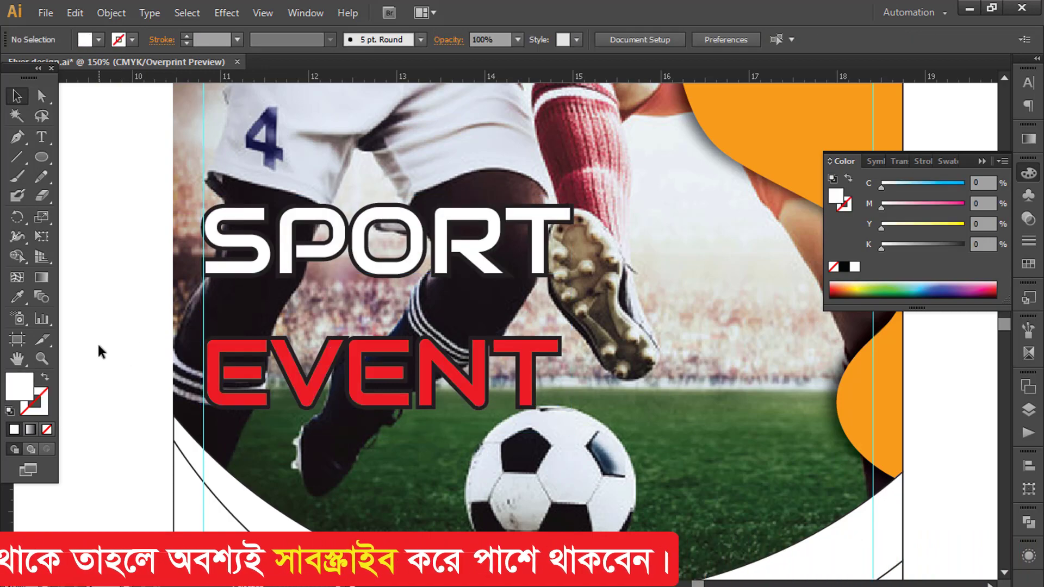
Recolour the stroked SPORT and EVENT texts behind to K 54 grey, hiding the front copies while doing so
{"action": "key", "text": "ctrl+minus"}
{"action": "key", "text": "ctrl+plus"}
{"action": "left_click", "coordinate": [469, 336]}
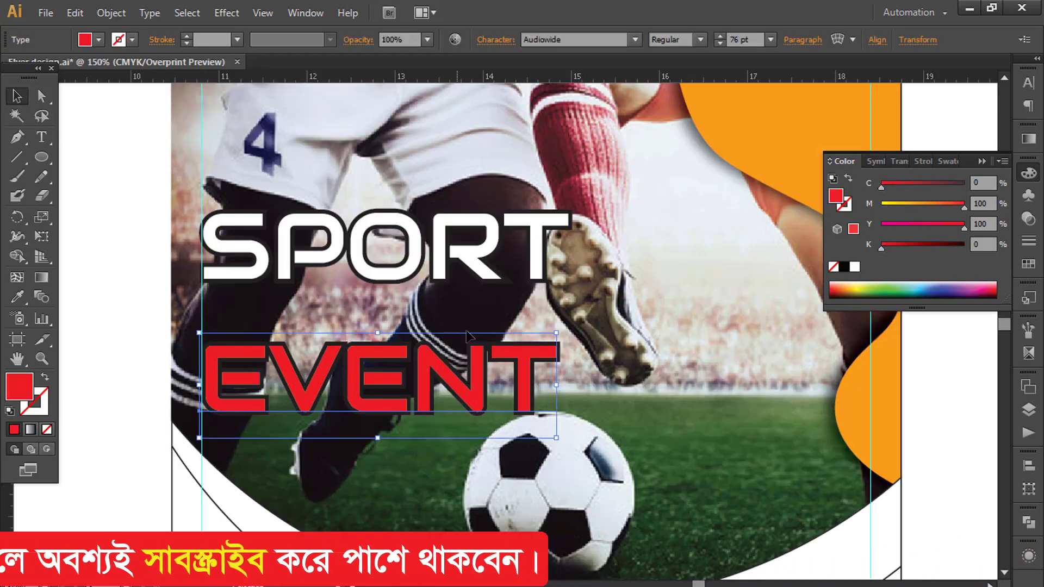
{"action": "left_click", "coordinate": [482, 234], "text": "shift"}
{"action": "key", "text": "ctrl+3"}
{"action": "left_click", "coordinate": [482, 235]}
{"action": "left_click", "coordinate": [383, 411], "text": "shift"}
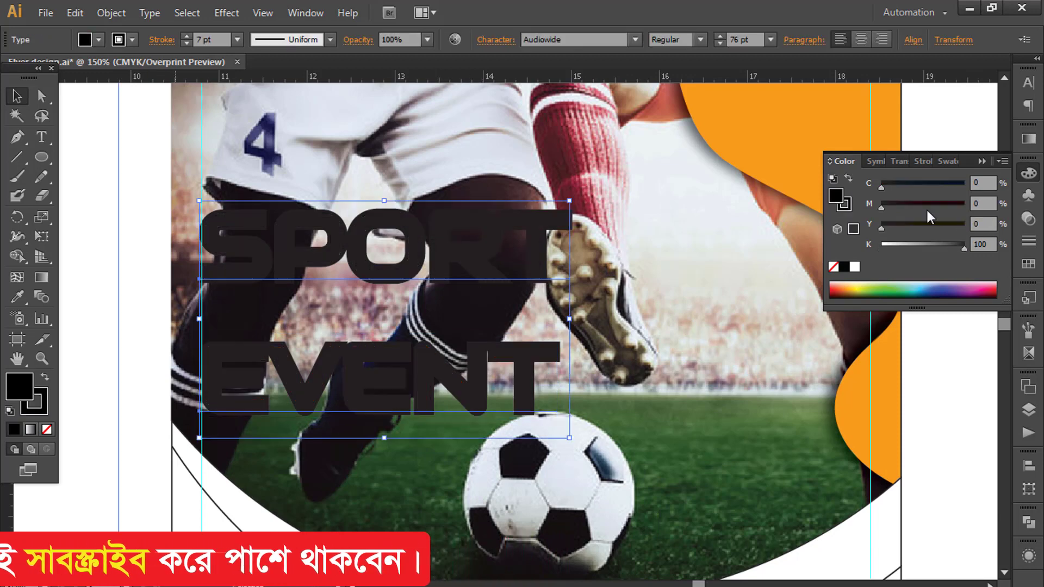
{"action": "left_click", "coordinate": [926, 245]}
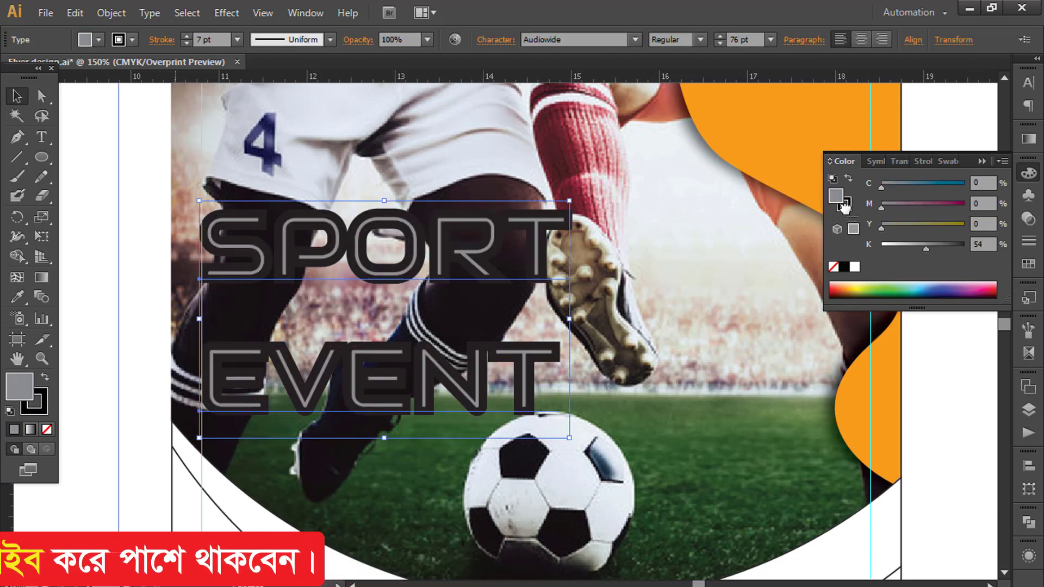
{"action": "left_click", "coordinate": [88, 318]}
{"action": "key", "text": "ctrl+alt+3"}
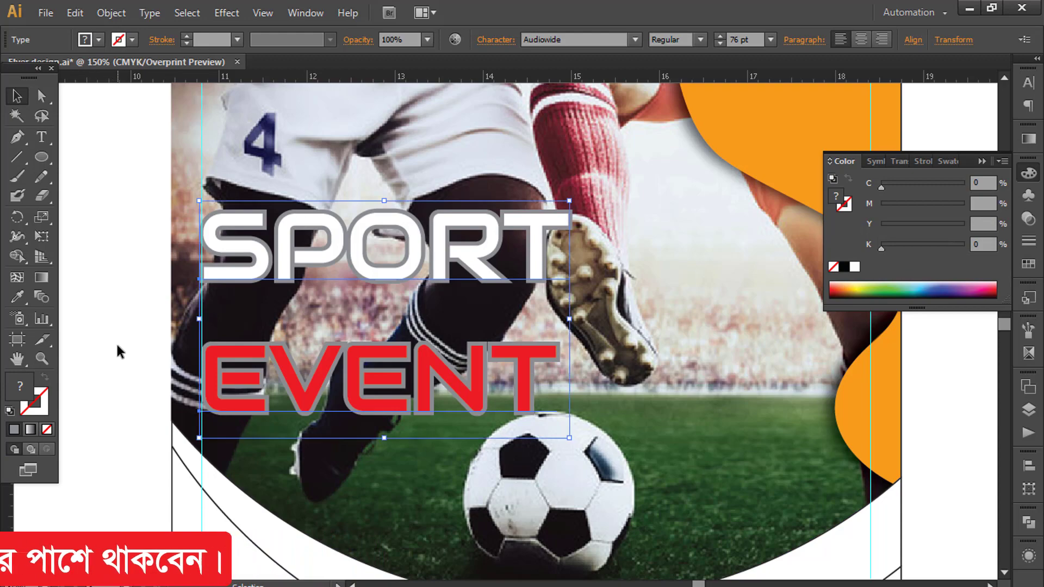
{"action": "left_click", "coordinate": [118, 346]}
Darken the grey SPORT and EVENT texts behind the front copies, setting their fill to K 66 and stroke to K 79
{"action": "scroll", "coordinate": [424, 340], "scroll_direction": "down", "scroll_amount": 2}
{"action": "scroll", "coordinate": [421, 334], "scroll_direction": "up", "scroll_amount": 1}
{"action": "left_click", "coordinate": [420, 297]}
{"action": "left_click", "coordinate": [401, 362], "text": "shift"}
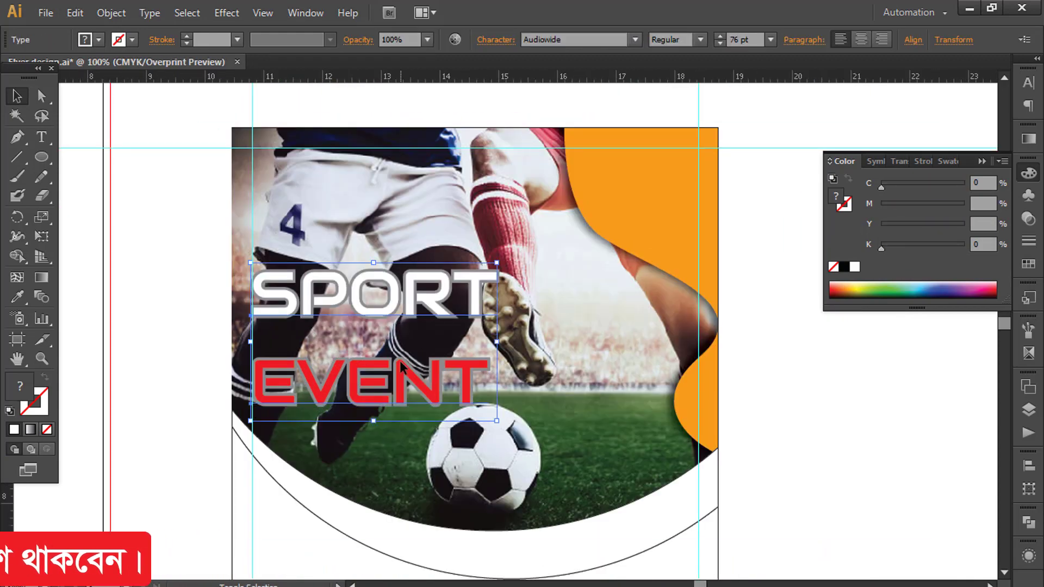
{"action": "left_click", "coordinate": [926, 245]}
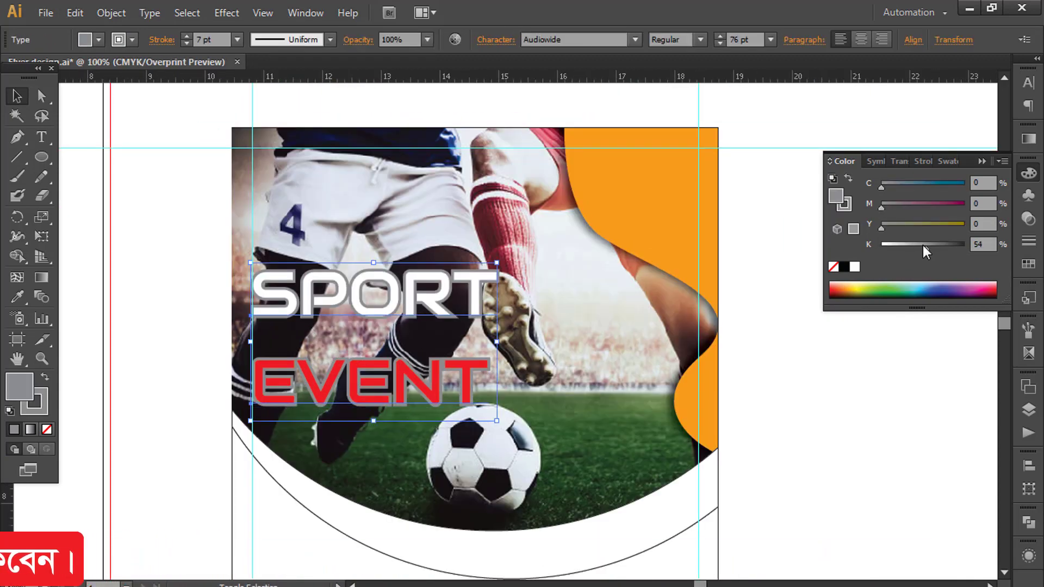
{"action": "left_click_drag", "start_coordinate": [923, 245], "coordinate": [939, 247]}
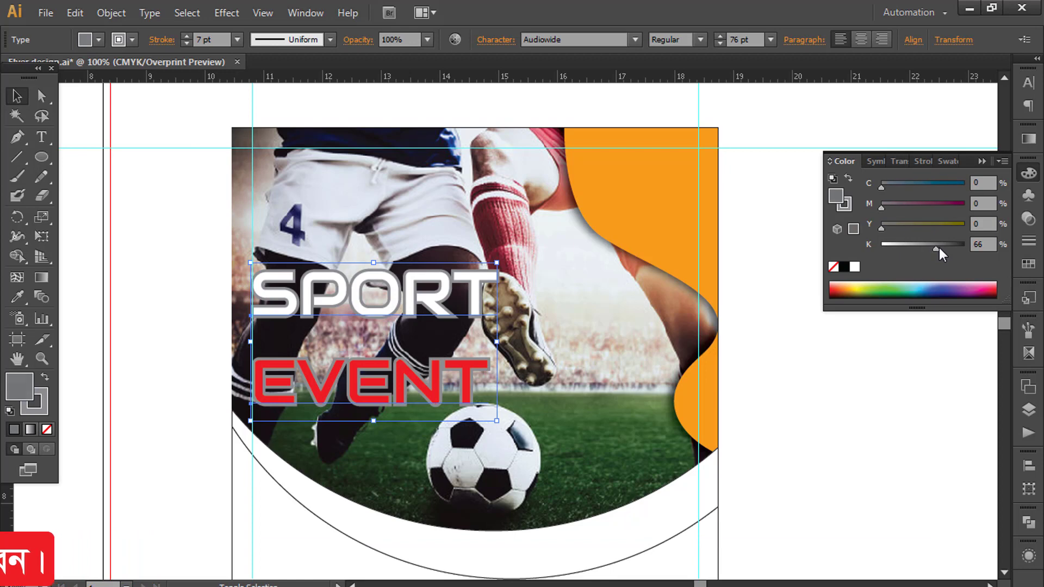
{"action": "left_click", "coordinate": [35, 399]}
{"action": "left_click_drag", "start_coordinate": [942, 251], "coordinate": [947, 249]}
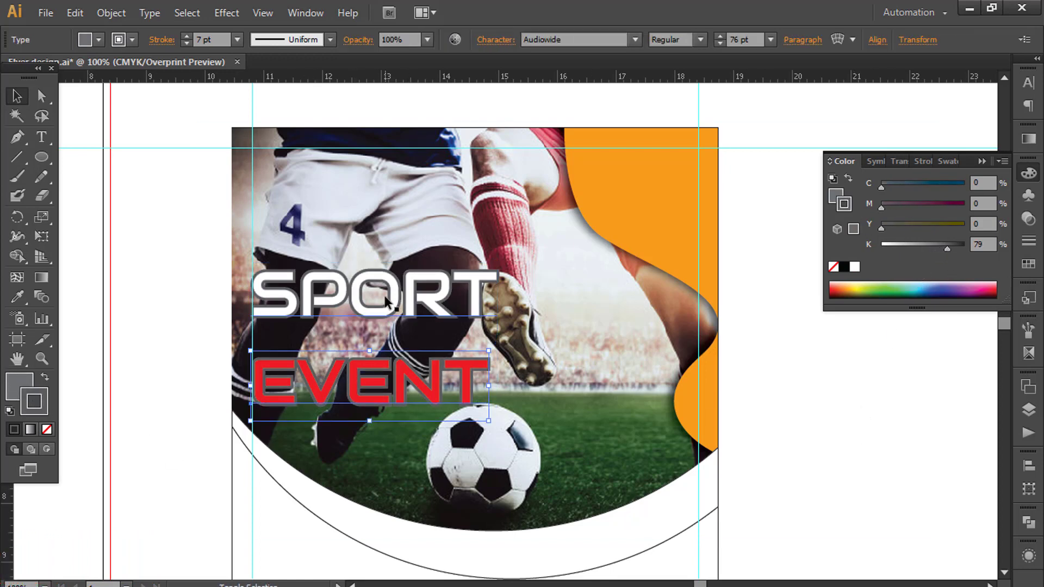
{"action": "left_click", "coordinate": [479, 361]}
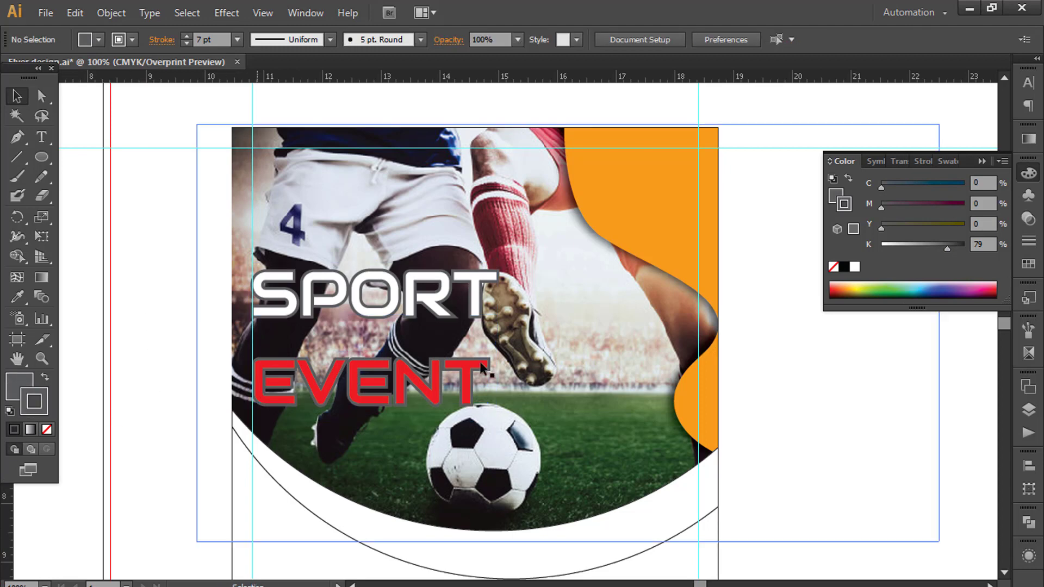
{"action": "left_click", "coordinate": [888, 386]}
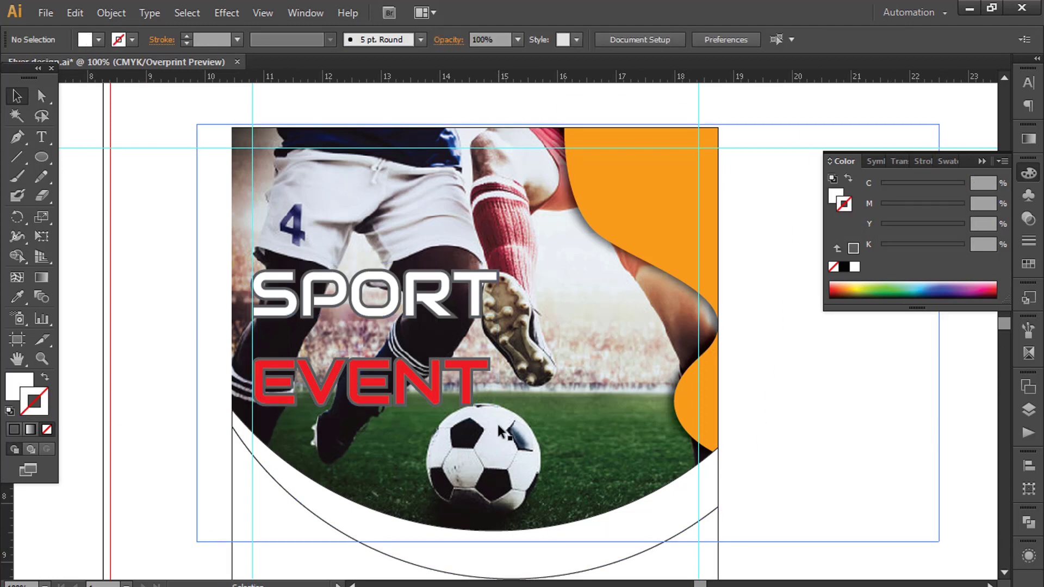
Try to offset a copy of the white curved band below the photo by nudging it up and back down
{"action": "scroll", "coordinate": [502, 428], "scroll_direction": "down", "scroll_amount": 3}
{"action": "left_click", "coordinate": [625, 381]}
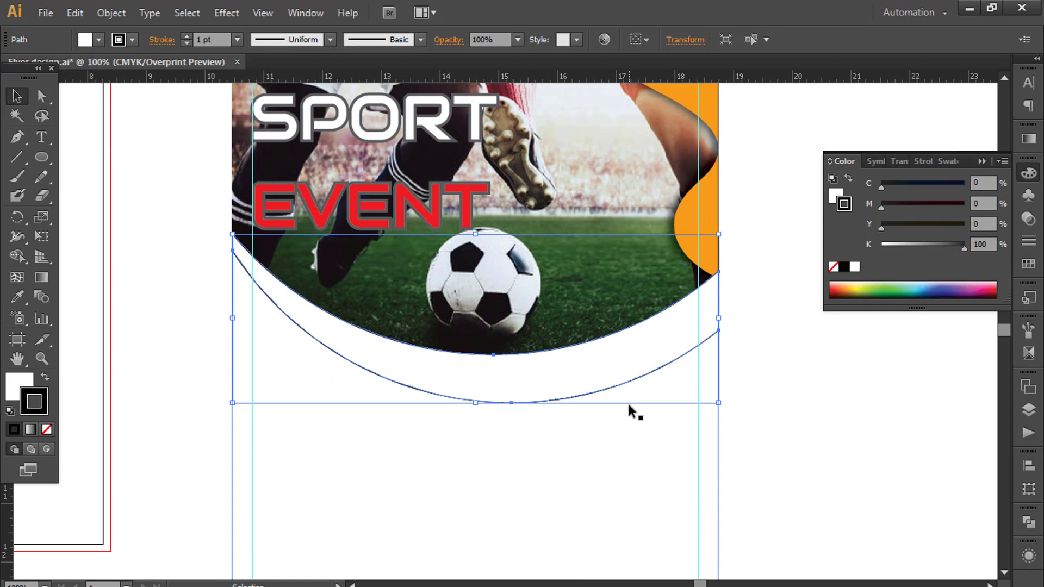
{"action": "left_click", "coordinate": [304, 378]}
{"action": "key", "text": "shift+Up"}
{"action": "key", "text": "shift+Up"}
{"action": "key", "text": "shift+Up"}
{"action": "key", "text": "shift+Up"}
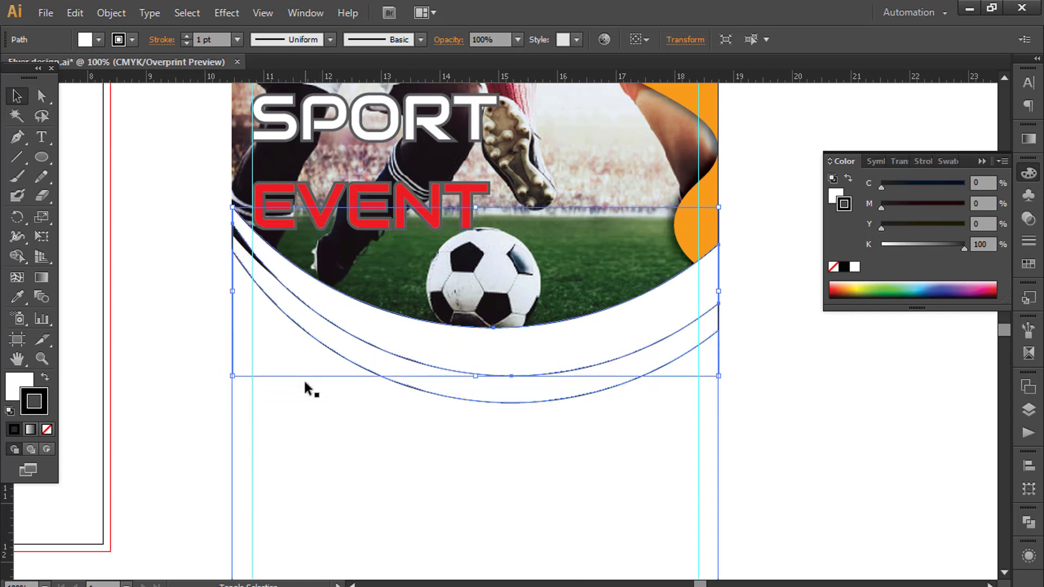
{"action": "key", "text": "a"}
{"action": "key", "text": "shift+Down"}
{"action": "key", "text": "shift+Down"}
{"action": "key", "text": "shift+Down"}
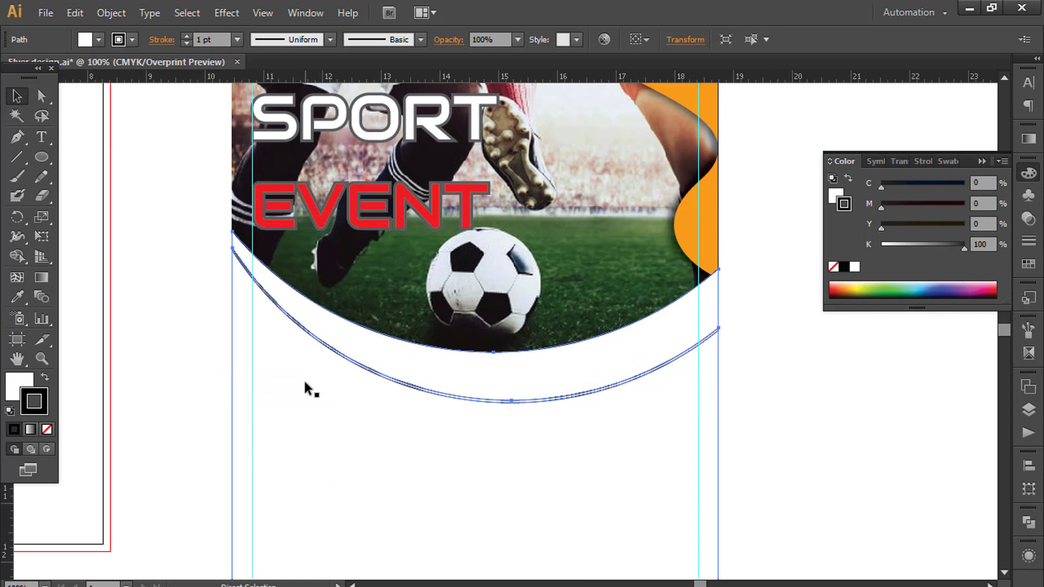
{"action": "key", "text": "v"}
{"action": "left_click", "coordinate": [786, 406]}
{"action": "left_click_drag", "start_coordinate": [787, 408], "coordinate": [722, 400]}
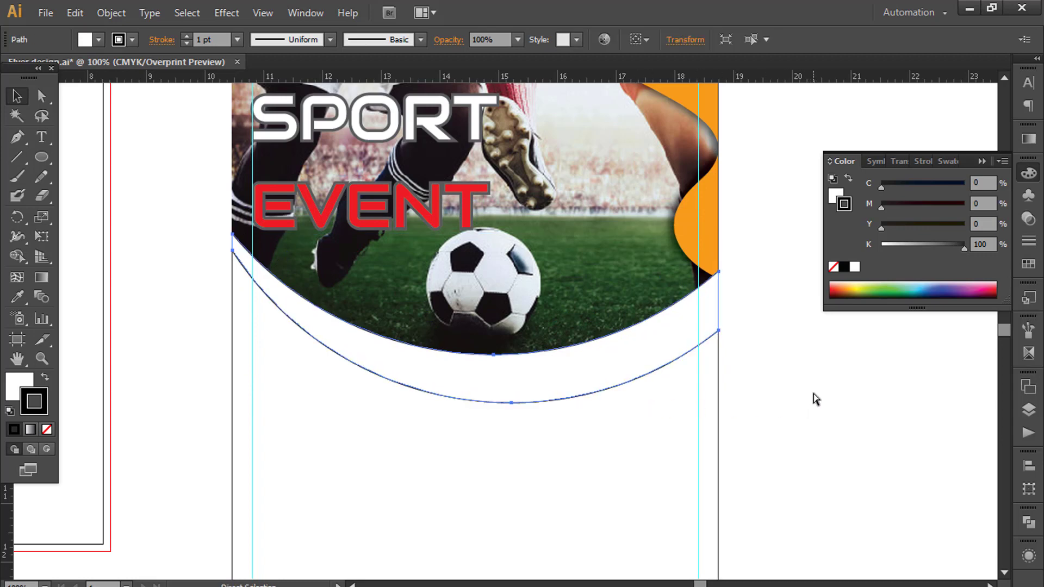
Place the copy of the white curved band slightly above the original, leaving a thin strip along the lower edge
{"action": "left_click", "coordinate": [622, 412]}
{"action": "left_click", "coordinate": [577, 384]}
{"action": "left_click_drag", "start_coordinate": [575, 317], "coordinate": [576, 309]}
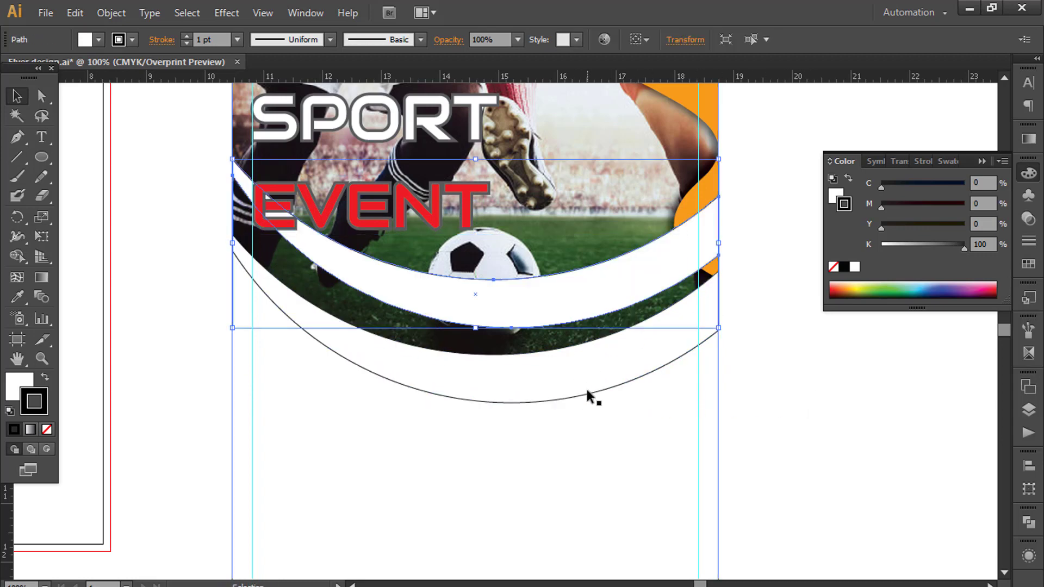
{"action": "left_click_drag", "start_coordinate": [587, 391], "coordinate": [592, 442]}
{"action": "key", "text": "ctrl+z"}
{"action": "left_click", "coordinate": [604, 284]}
{"action": "left_click_drag", "start_coordinate": [603, 288], "coordinate": [591, 352]}
{"action": "scroll", "coordinate": [793, 377], "scroll_direction": "up", "scroll_amount": 5}
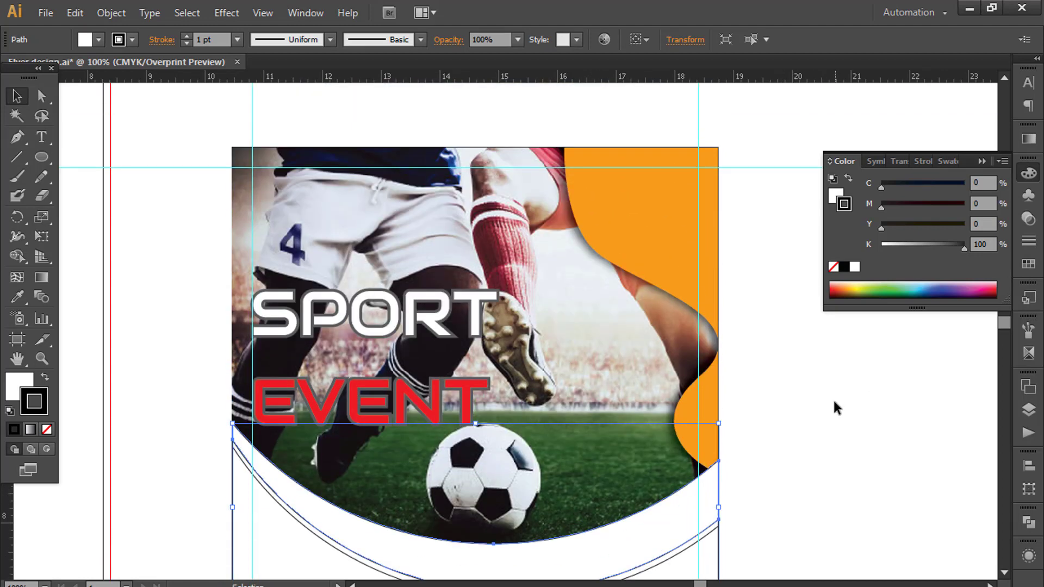
Try to enlarge the clipped orange wavy shapes over the photo, undo the resize and deselect
{"action": "left_click", "coordinate": [639, 237]}
{"action": "scroll", "coordinate": [729, 515], "scroll_direction": "down", "scroll_amount": 3}
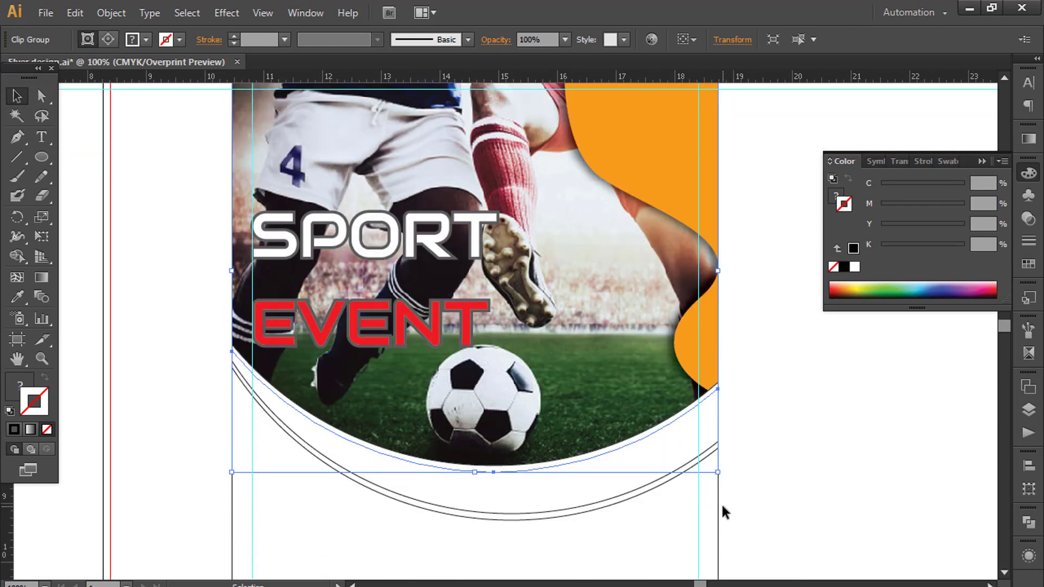
{"action": "left_click_drag", "start_coordinate": [718, 472], "coordinate": [747, 518]}
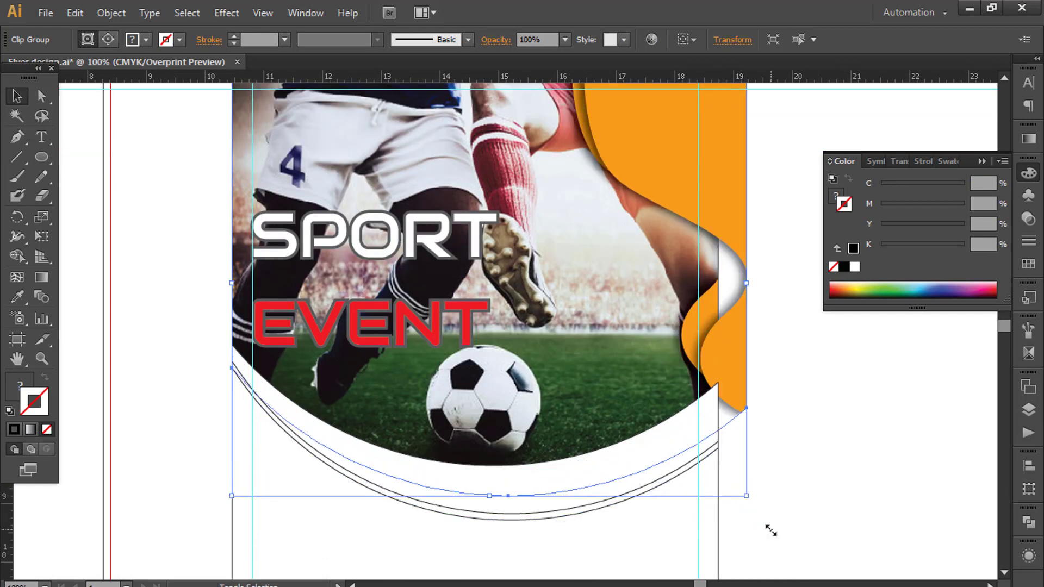
{"action": "key", "text": "ctrl+z"}
{"action": "left_click", "coordinate": [745, 448]}
Fill the upper curved band with the wavy shape's orange and no stroke, sampling it with the Eyedropper
{"action": "scroll", "coordinate": [745, 448], "scroll_direction": "down", "scroll_amount": 2}
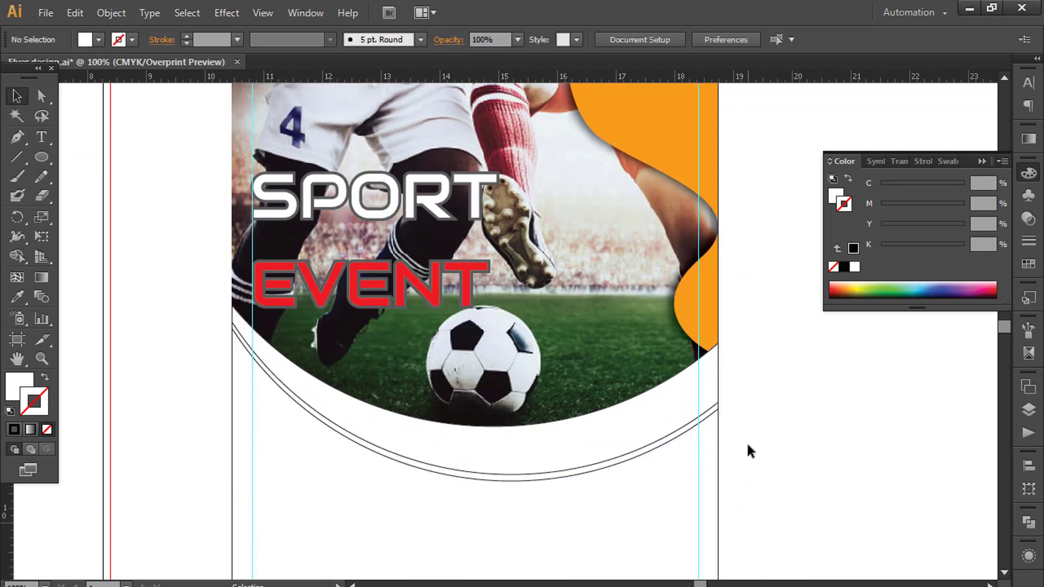
{"action": "scroll", "coordinate": [750, 450], "scroll_direction": "up", "scroll_amount": 1}
{"action": "scroll", "coordinate": [783, 473], "scroll_direction": "up", "scroll_amount": 3}
{"action": "scroll", "coordinate": [776, 450], "scroll_direction": "down", "scroll_amount": 2}
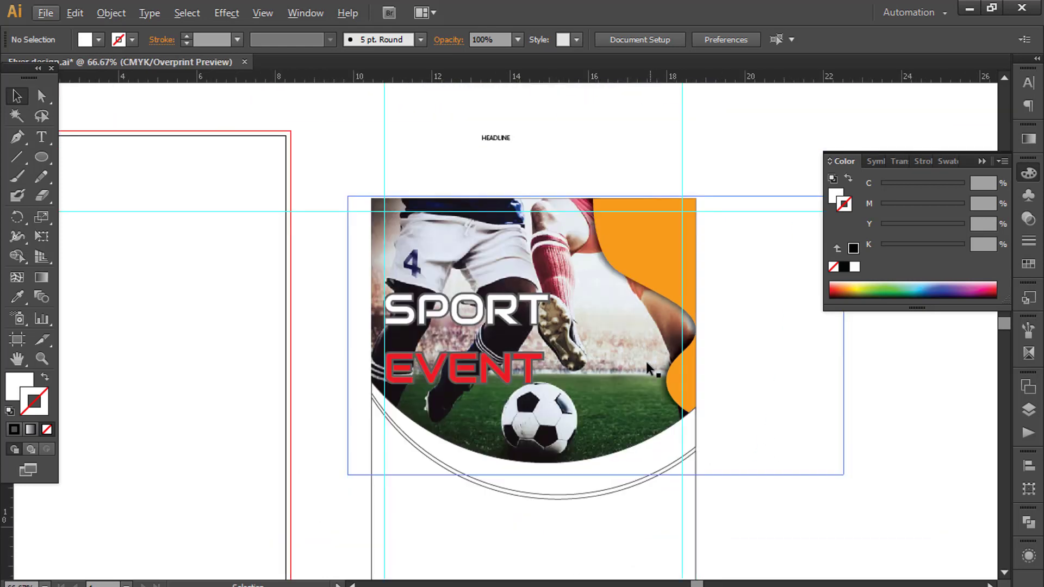
{"action": "scroll", "coordinate": [674, 407], "scroll_direction": "up", "scroll_amount": 2}
{"action": "scroll", "coordinate": [674, 408], "scroll_direction": "down", "scroll_amount": 1}
{"action": "left_click", "coordinate": [527, 544]}
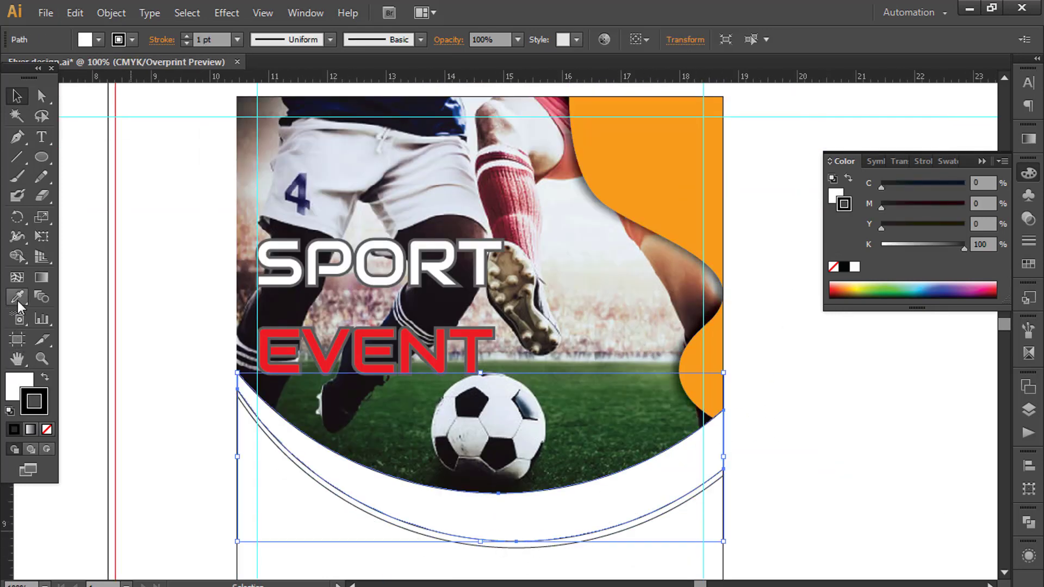
{"action": "left_click", "coordinate": [622, 168]}
{"action": "left_click", "coordinate": [16, 97]}
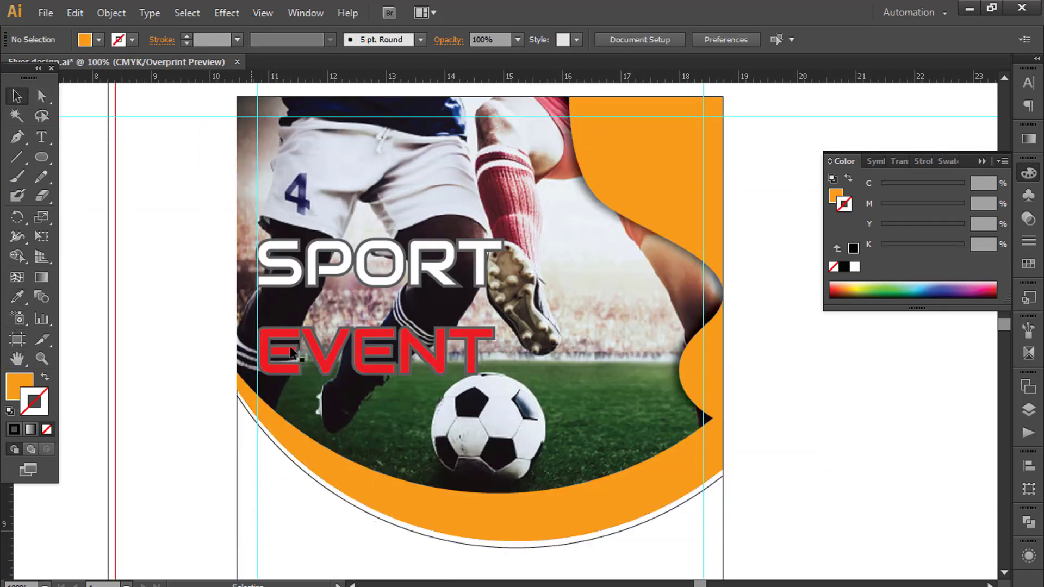
{"action": "scroll", "coordinate": [710, 466], "scroll_direction": "down", "scroll_amount": 5}
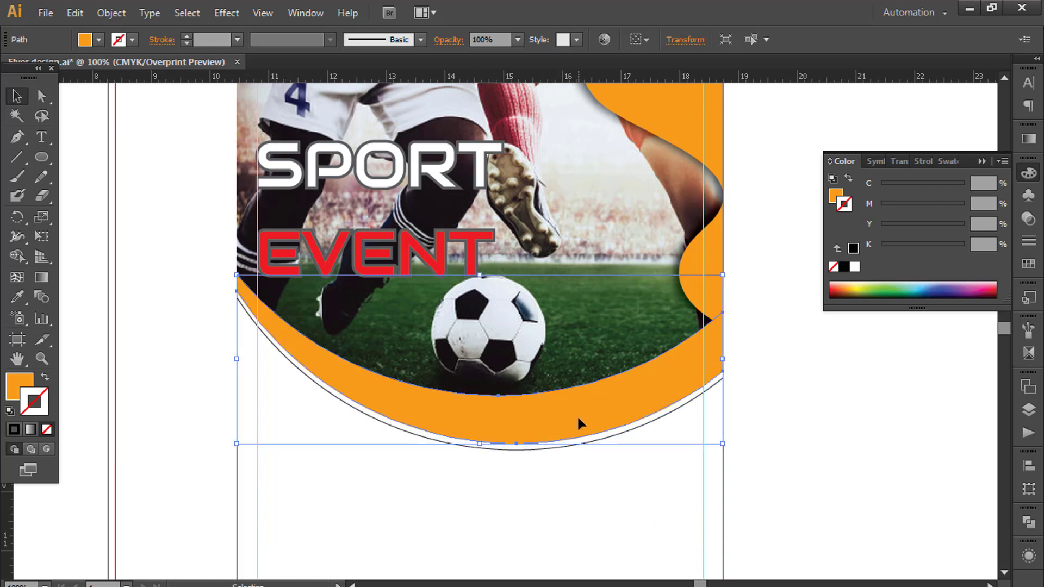
{"action": "left_click", "coordinate": [1027, 140]}
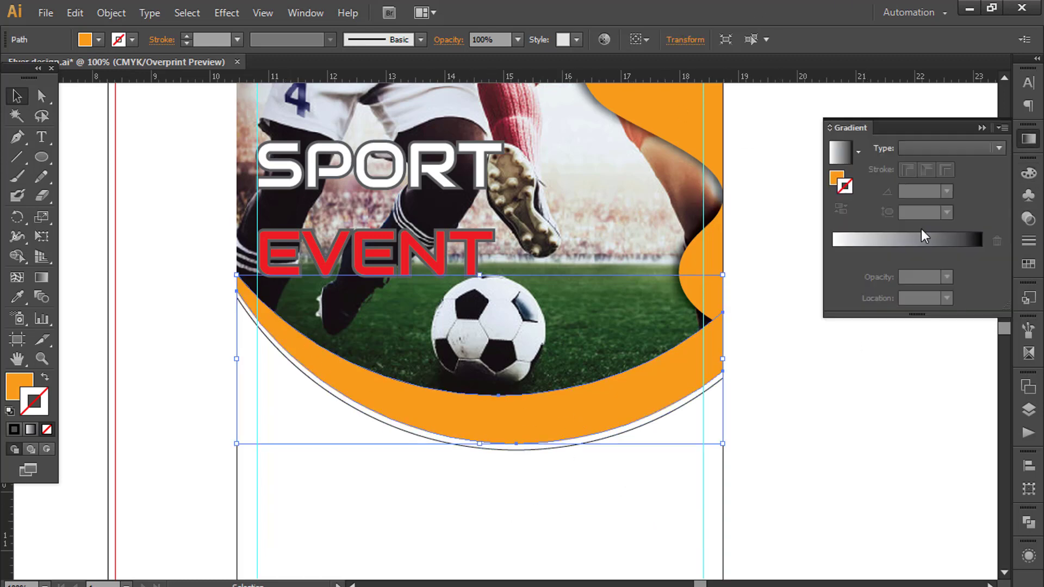
{"action": "left_click", "coordinate": [921, 237]}
{"action": "left_click", "coordinate": [981, 254]}
{"action": "left_click_drag", "start_coordinate": [607, 381], "coordinate": [607, 456]}
{"action": "key", "text": "ctrl+z"}
{"action": "left_click", "coordinate": [47, 430]}
{"action": "left_click", "coordinate": [13, 384]}
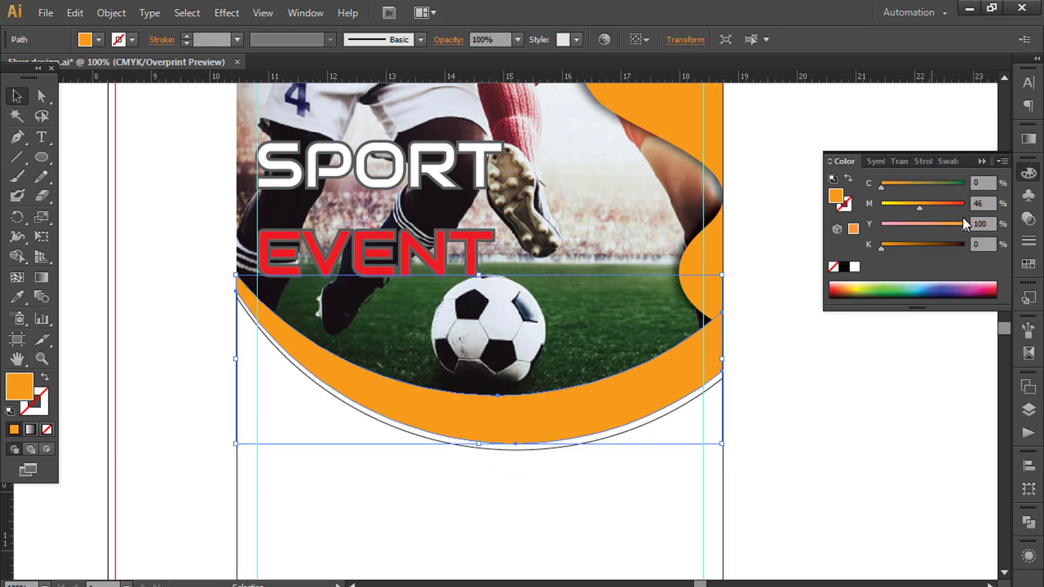
Apply a linear gradient to the orange curved band and set its end stop to CMYK orange with M 47 and Y 100
{"action": "left_click", "coordinate": [1029, 138]}
{"action": "left_click", "coordinate": [980, 253]}
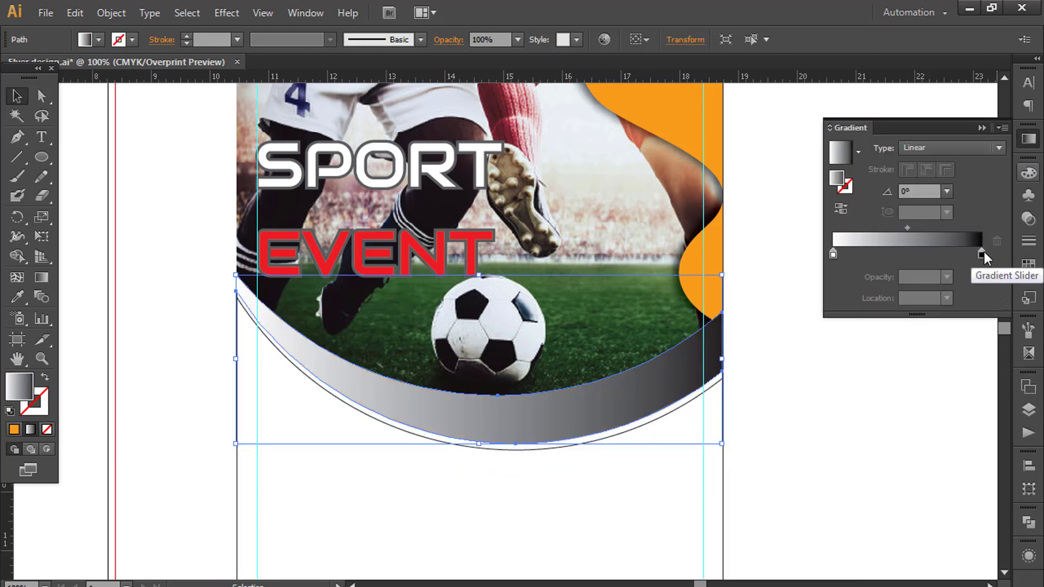
{"action": "double_click", "coordinate": [981, 253]}
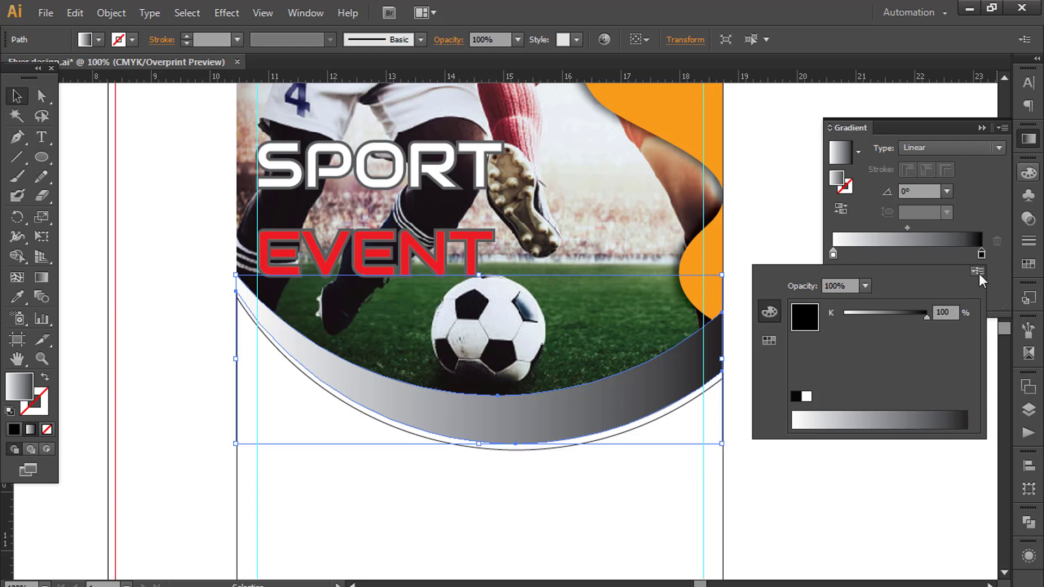
{"action": "left_click", "coordinate": [978, 271]}
{"action": "left_click", "coordinate": [919, 329]}
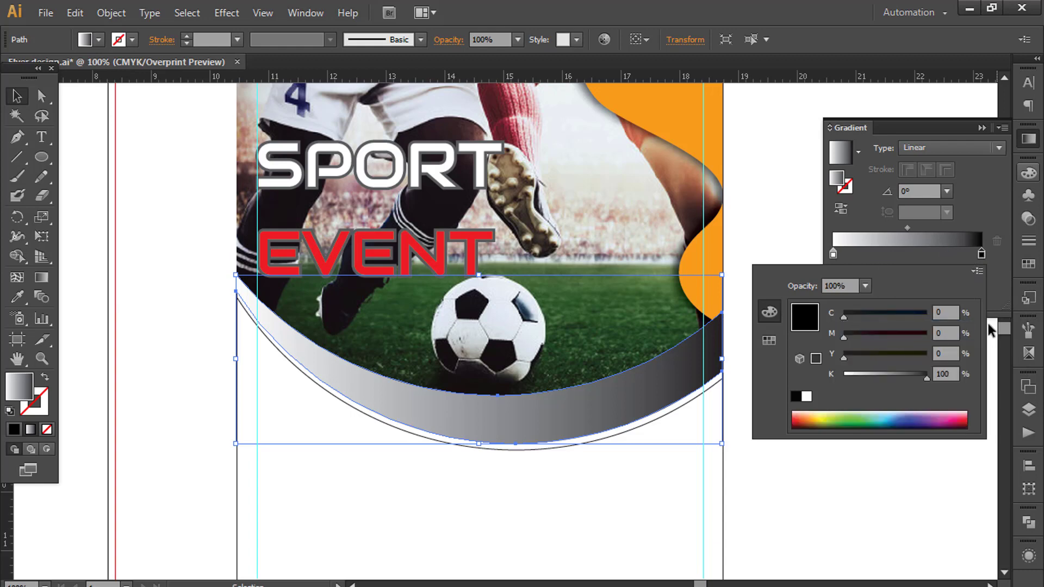
{"action": "left_click", "coordinate": [981, 253]}
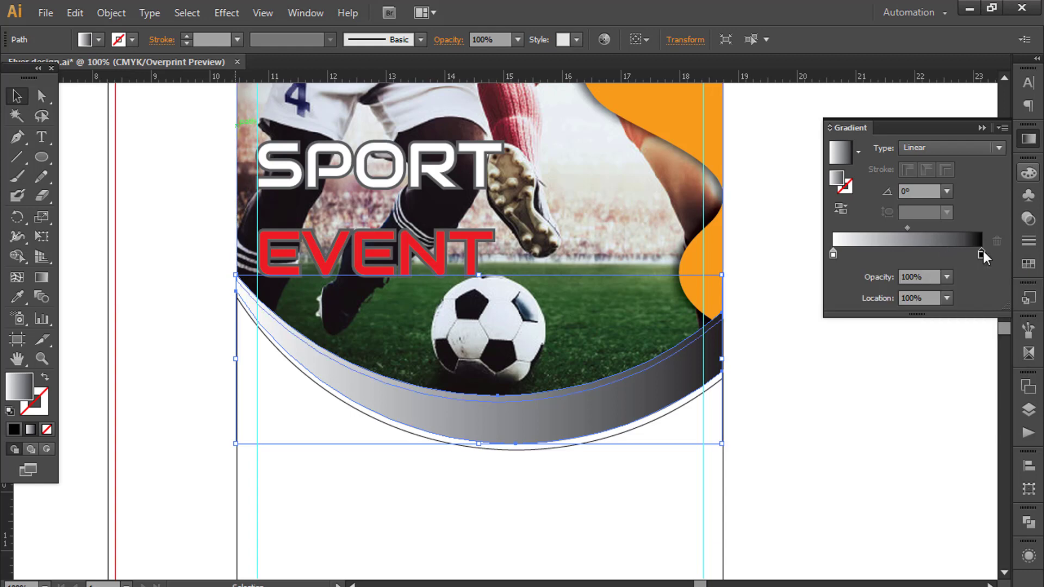
{"action": "double_click", "coordinate": [982, 252]}
{"action": "left_click_drag", "start_coordinate": [898, 373], "coordinate": [843, 374]}
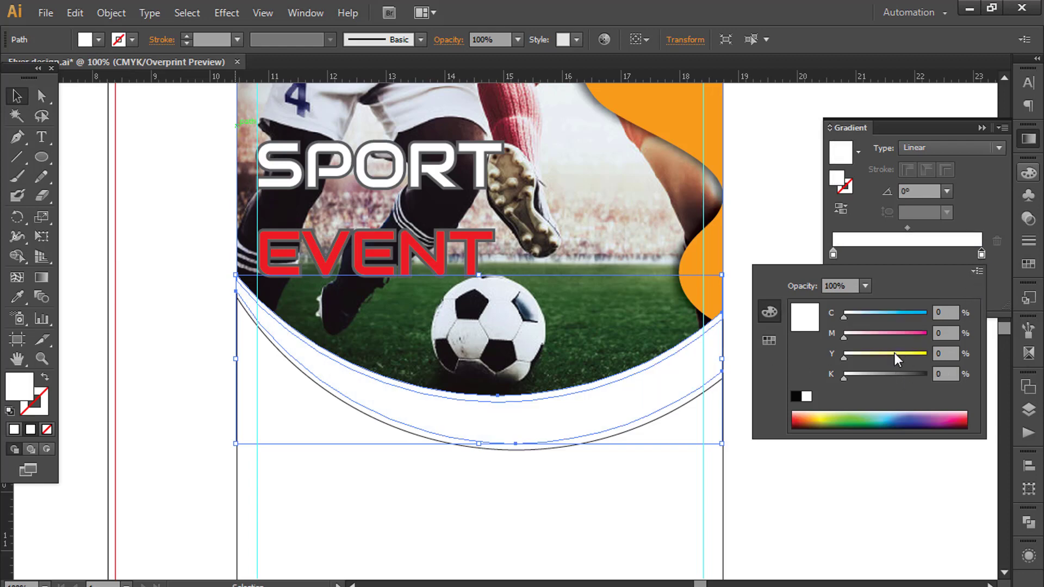
{"action": "left_click_drag", "start_coordinate": [895, 353], "coordinate": [882, 335]}
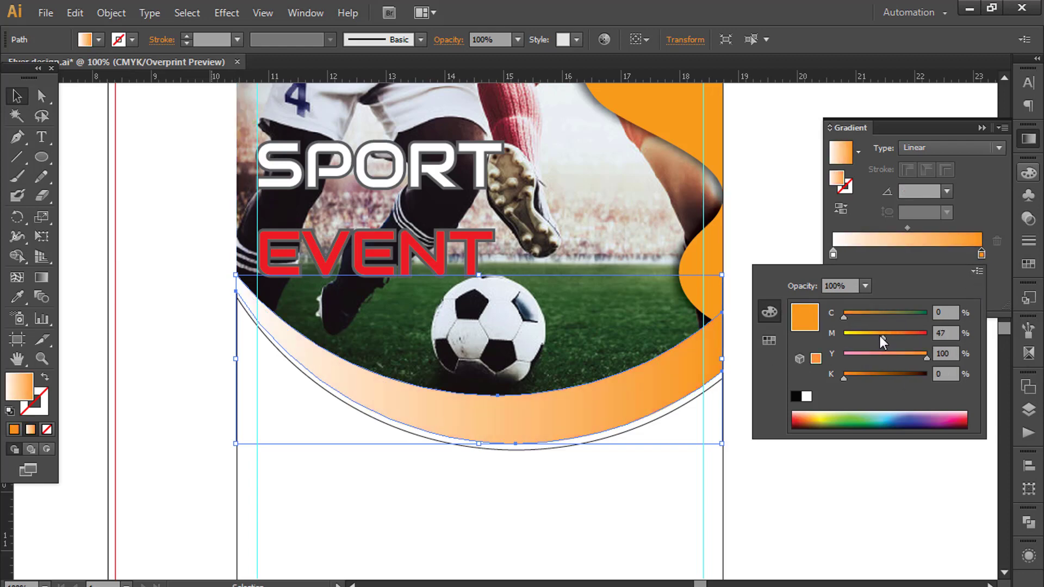
Set the gradient's start stop to CMYK yellow with C 0, M 0, Y 100 and K 0
{"action": "left_click", "coordinate": [832, 251]}
{"action": "double_click", "coordinate": [833, 251]}
{"action": "left_click", "coordinate": [979, 272]}
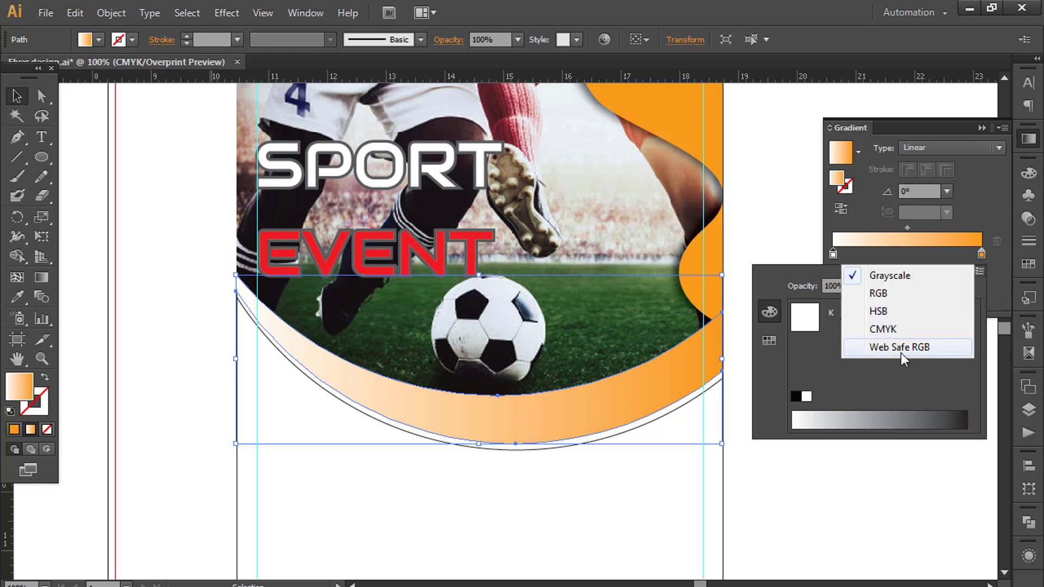
{"action": "left_click", "coordinate": [883, 330]}
{"action": "left_click_drag", "start_coordinate": [876, 354], "coordinate": [927, 354]}
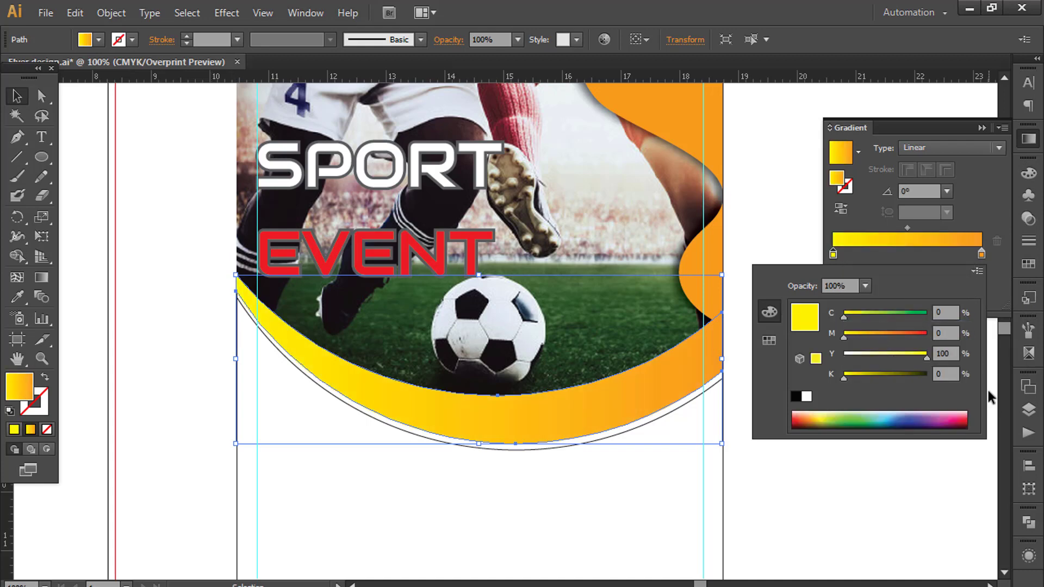
{"action": "key", "text": "Escape"}
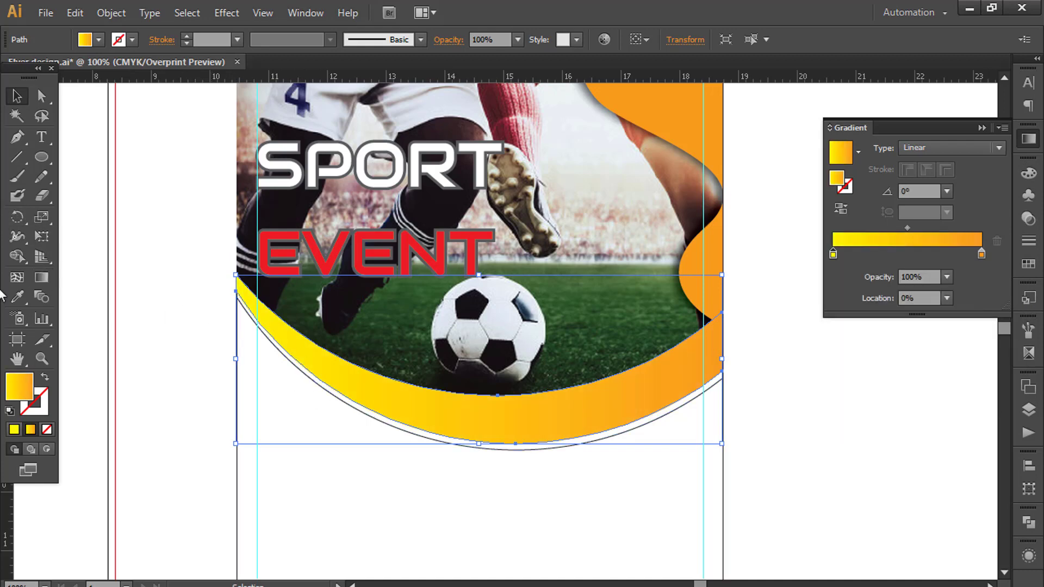
Redirect the curved band's yellow-to-orange gradient to run diagonally downward at -24° with the Gradient tool, and deselect it
{"action": "left_click", "coordinate": [41, 277]}
{"action": "left_click_drag", "start_coordinate": [199, 319], "coordinate": [653, 394]}
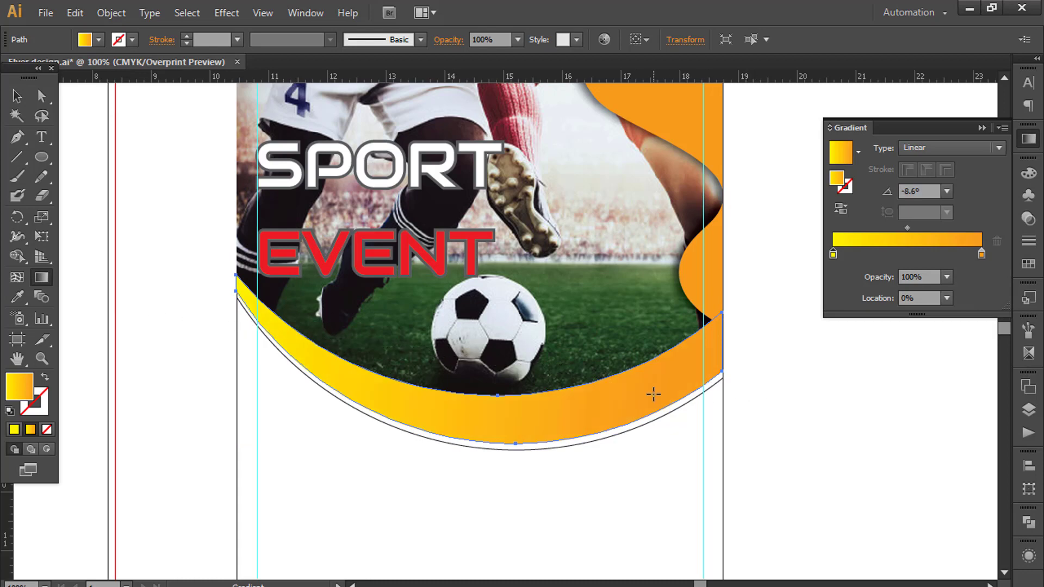
{"action": "left_click_drag", "start_coordinate": [234, 311], "coordinate": [388, 382]}
{"action": "left_click_drag", "start_coordinate": [194, 299], "coordinate": [776, 449]}
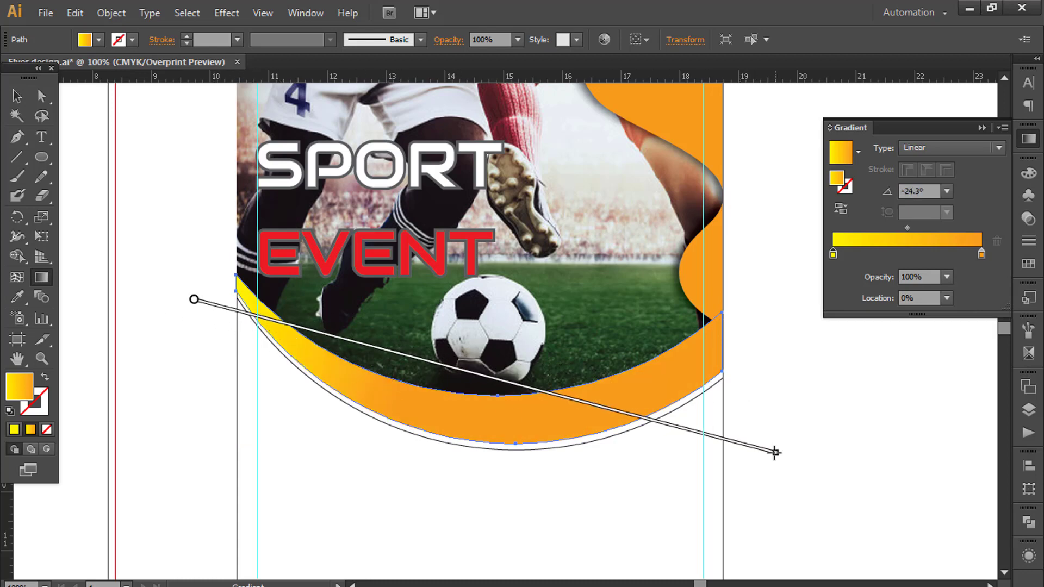
{"action": "left_click_drag", "start_coordinate": [209, 310], "coordinate": [272, 344]}
{"action": "left_click_drag", "start_coordinate": [342, 383], "coordinate": [446, 386]}
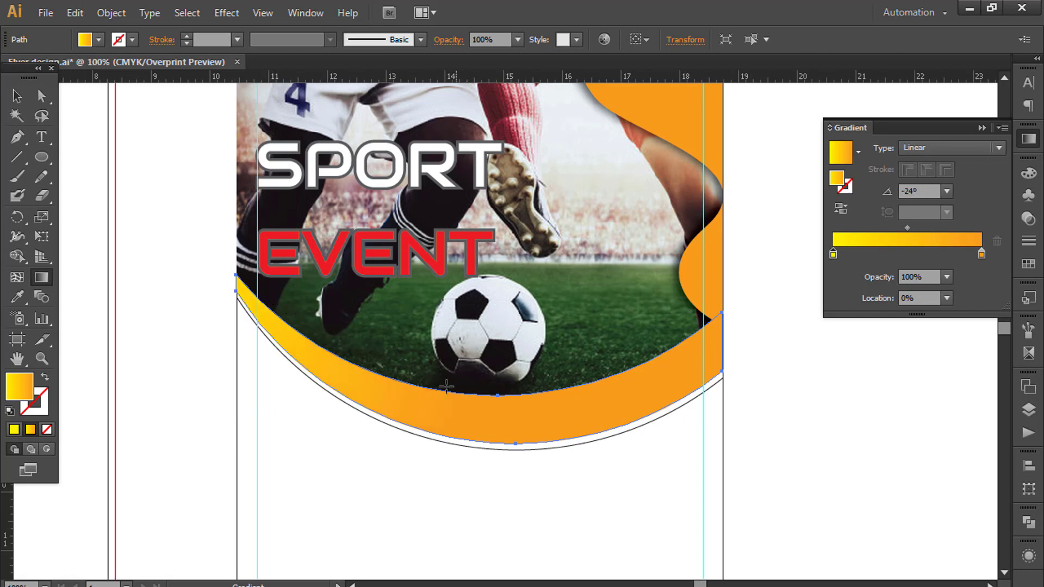
{"action": "key", "text": "v"}
{"action": "left_click", "coordinate": [729, 438]}
Set the curved band's gradient end stop to M 60 and shift the gradient midpoint to 35.48%
{"action": "left_click", "coordinate": [595, 387]}
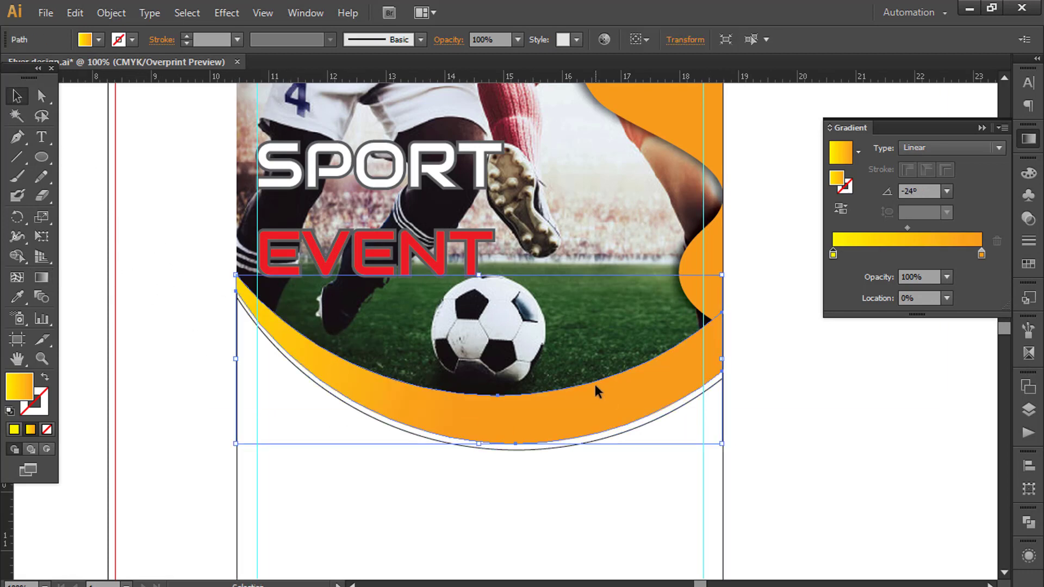
{"action": "double_click", "coordinate": [981, 256]}
{"action": "left_click_drag", "start_coordinate": [886, 340], "coordinate": [893, 339]}
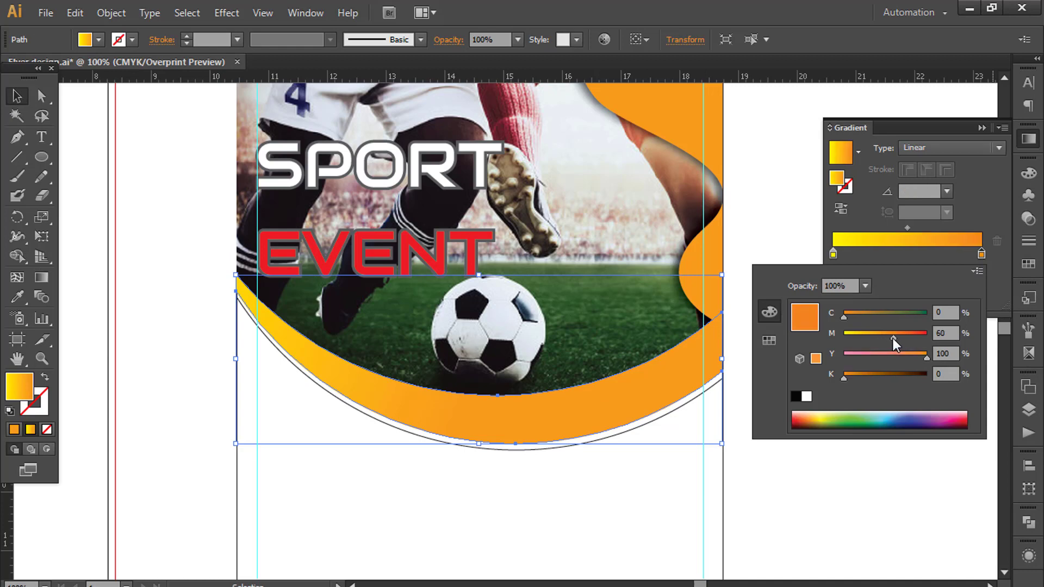
{"action": "left_click_drag", "start_coordinate": [909, 227], "coordinate": [887, 230]}
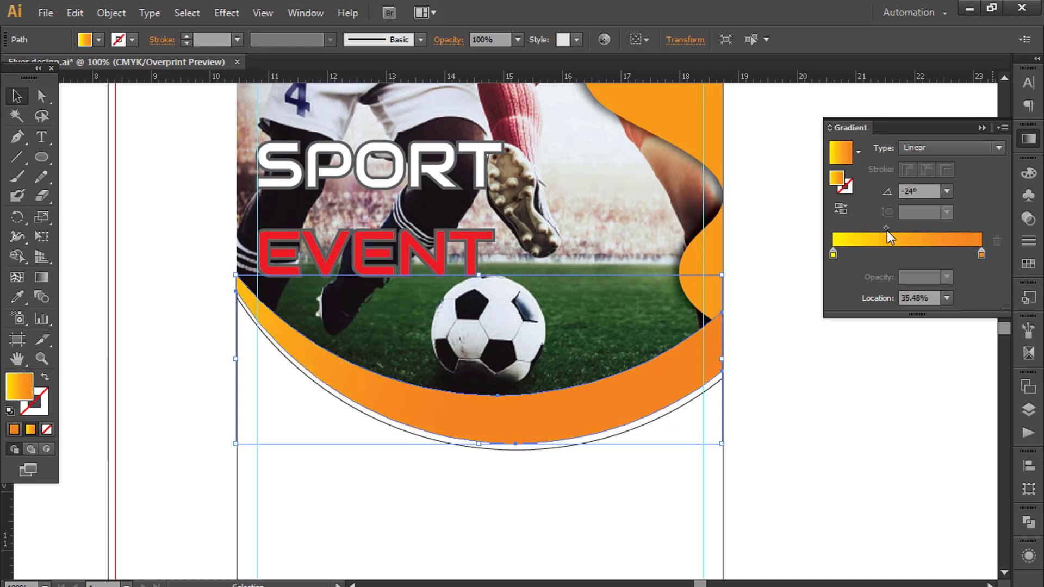
{"action": "left_click", "coordinate": [168, 381]}
{"action": "left_click", "coordinate": [532, 471]}
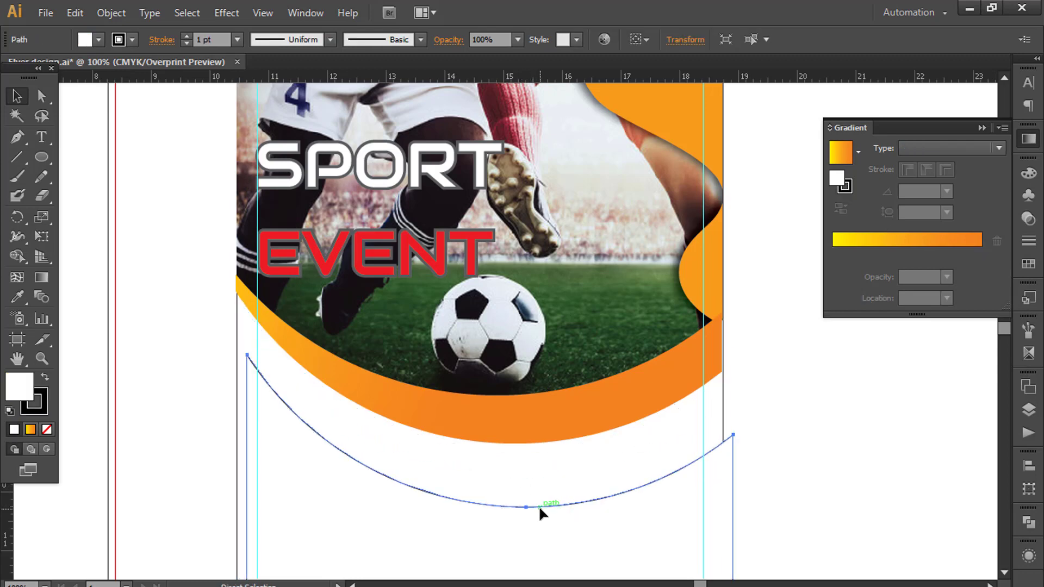
{"action": "scroll", "coordinate": [556, 500], "scroll_direction": "down", "scroll_amount": 3}
{"action": "scroll", "coordinate": [559, 498], "scroll_direction": "up", "scroll_amount": 2}
{"action": "left_click", "coordinate": [797, 466]}
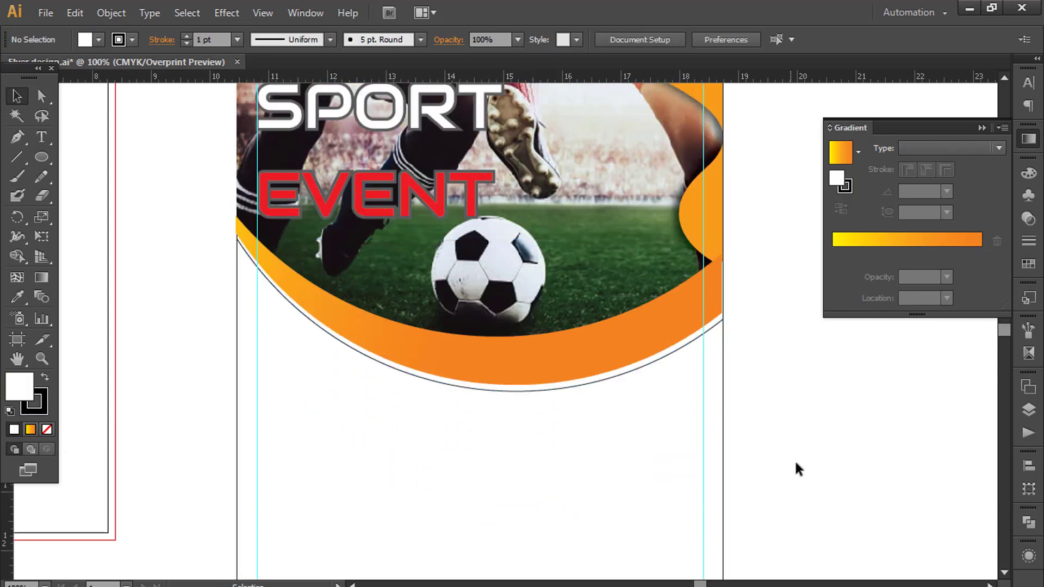
{"action": "scroll", "coordinate": [797, 466], "scroll_direction": "up", "scroll_amount": 4}
{"action": "left_click_drag", "start_coordinate": [419, 298], "coordinate": [688, 419]}
{"action": "left_click", "coordinate": [805, 447]}
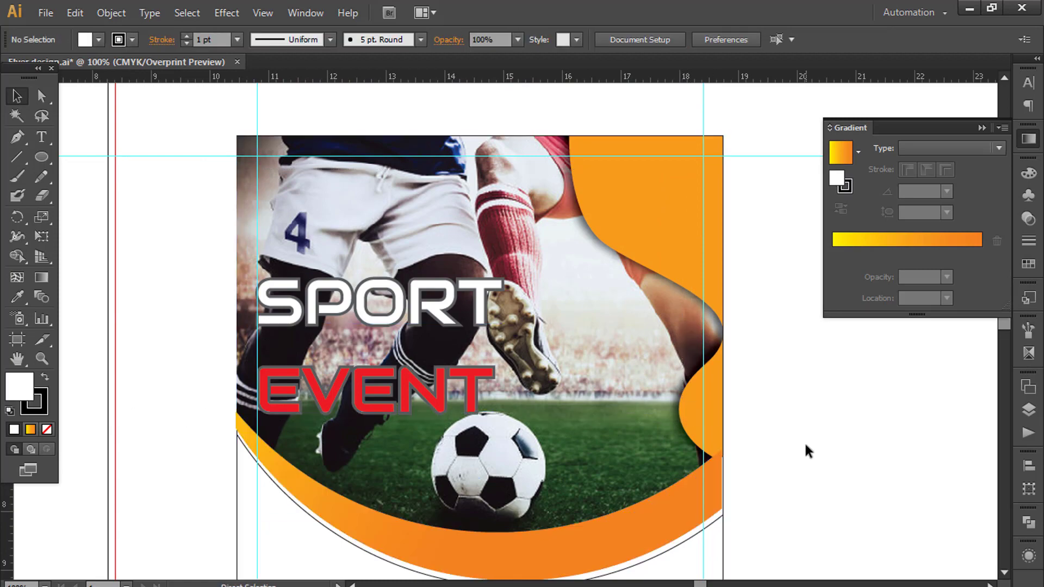
Raise the upper anchor points of the white lower shape so its curved edge tucks under the orange band
{"action": "scroll", "coordinate": [168, 338], "scroll_direction": "down", "scroll_amount": 3}
{"action": "left_click", "coordinate": [39, 96]}
{"action": "key", "text": "ctrl+a"}
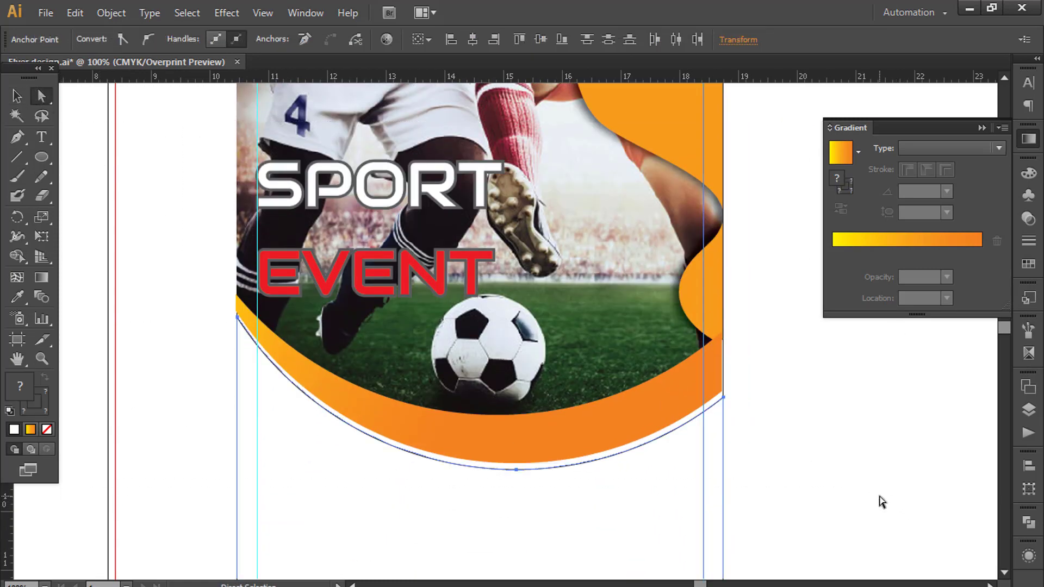
{"action": "scroll", "coordinate": [785, 468], "scroll_direction": "up", "scroll_amount": 6}
{"action": "scroll", "coordinate": [769, 430], "scroll_direction": "up", "scroll_amount": 1}
{"action": "left_click_drag", "start_coordinate": [727, 156], "coordinate": [634, 203]}
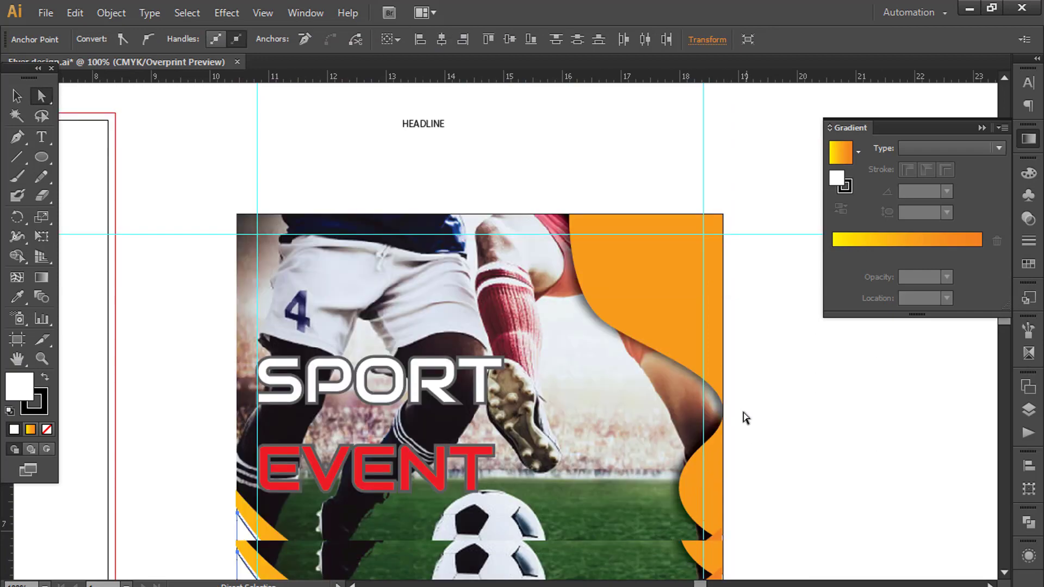
{"action": "scroll", "coordinate": [743, 417], "scroll_direction": "down", "scroll_amount": 6}
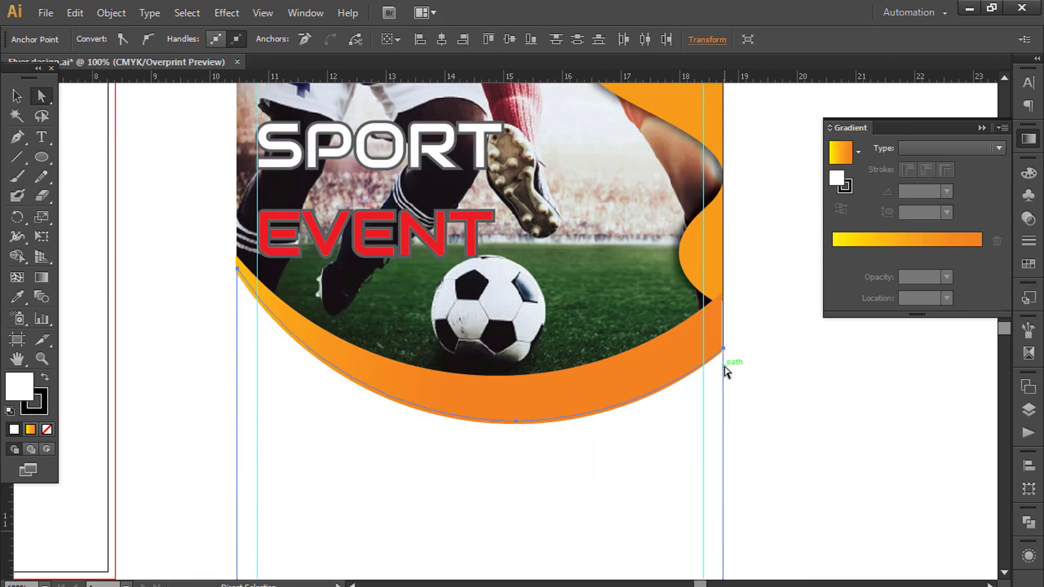
{"action": "left_click", "coordinate": [203, 285]}
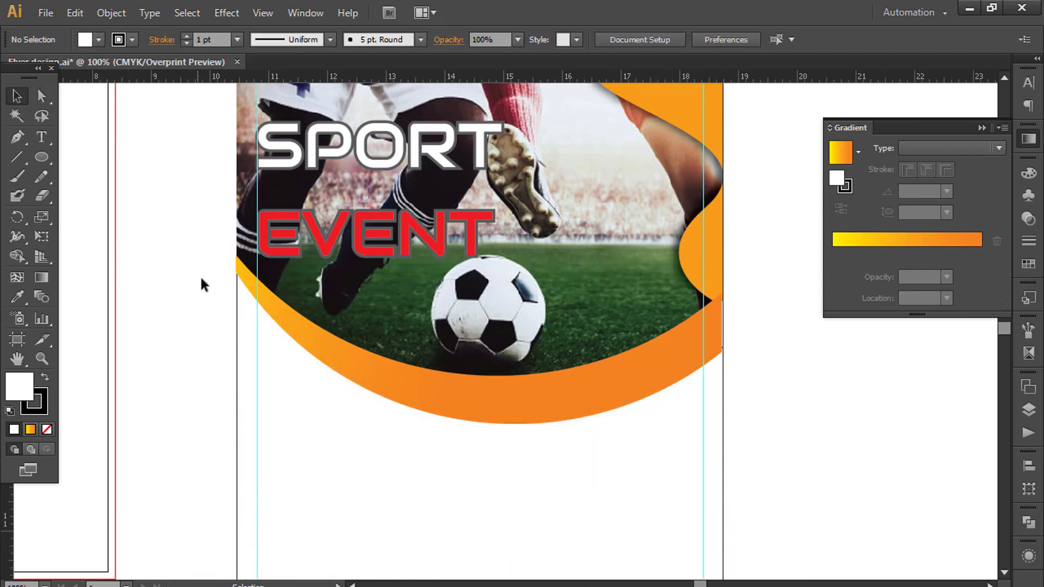
Try to stretch the orange curved band sideways to reach the page's right edge
{"action": "key", "text": "v"}
{"action": "left_click", "coordinate": [638, 359]}
{"action": "left_click", "coordinate": [829, 413]}
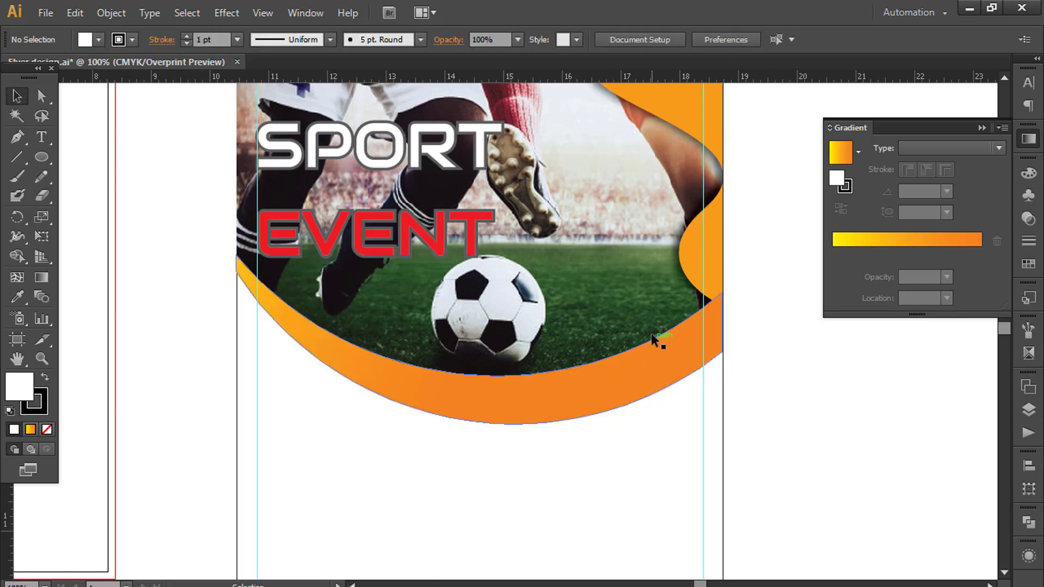
{"action": "left_click", "coordinate": [651, 333]}
{"action": "left_click", "coordinate": [673, 367]}
{"action": "scroll", "coordinate": [741, 329], "scroll_direction": "up", "scroll_amount": 4}
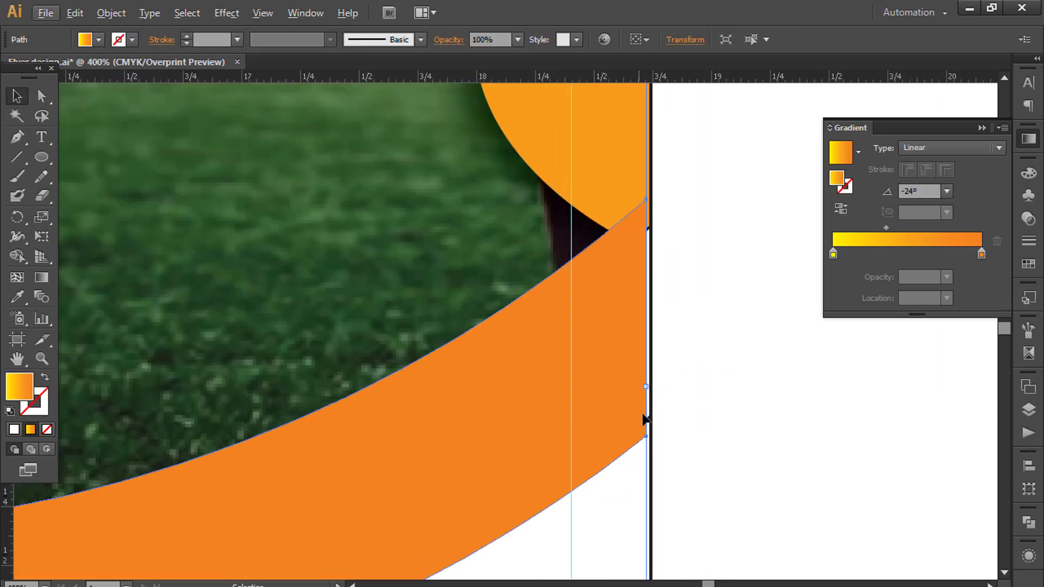
{"action": "left_click_drag", "start_coordinate": [646, 387], "coordinate": [651, 387]}
{"action": "left_click", "coordinate": [748, 461]}
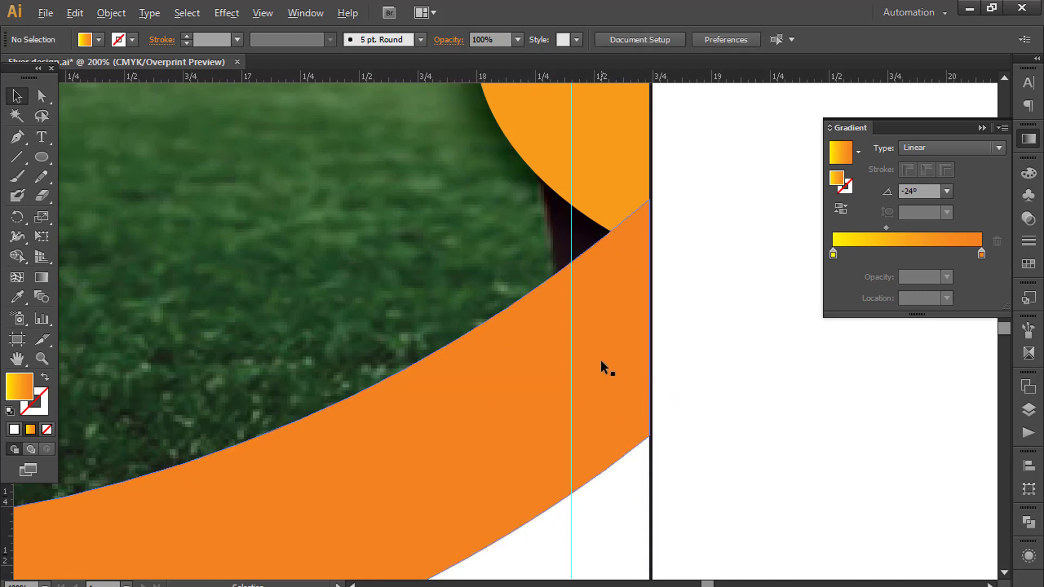
Check both ends of the orange band against the page edges and undo its widening
{"action": "scroll", "coordinate": [602, 366], "scroll_direction": "down", "scroll_amount": 4}
{"action": "scroll", "coordinate": [721, 458], "scroll_direction": "left", "scroll_amount": 3}
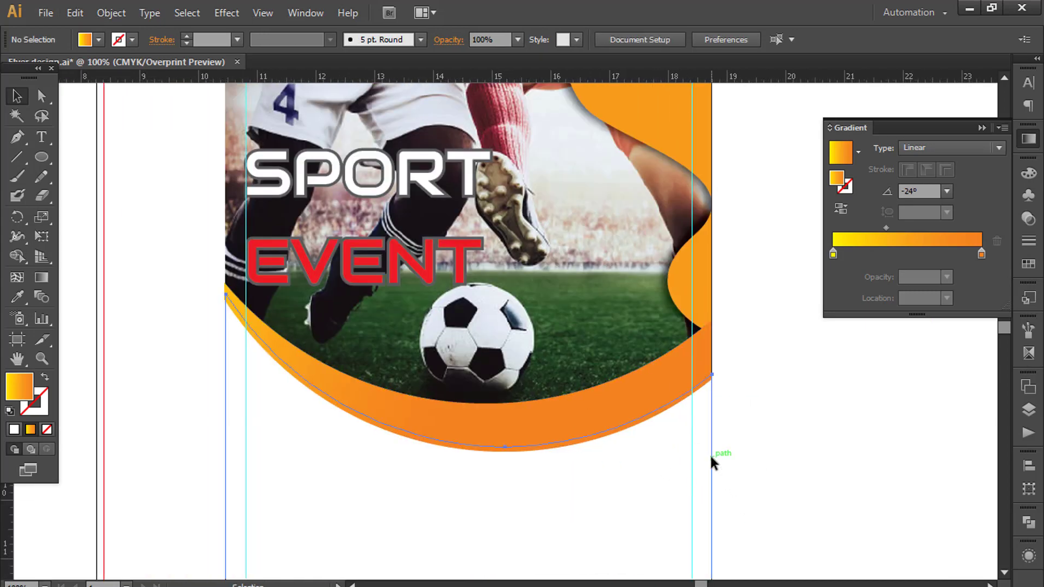
{"action": "key", "text": "d"}
{"action": "scroll", "coordinate": [774, 486], "scroll_direction": "down", "scroll_amount": 2}
{"action": "left_click", "coordinate": [671, 357]}
{"action": "left_click", "coordinate": [774, 435]}
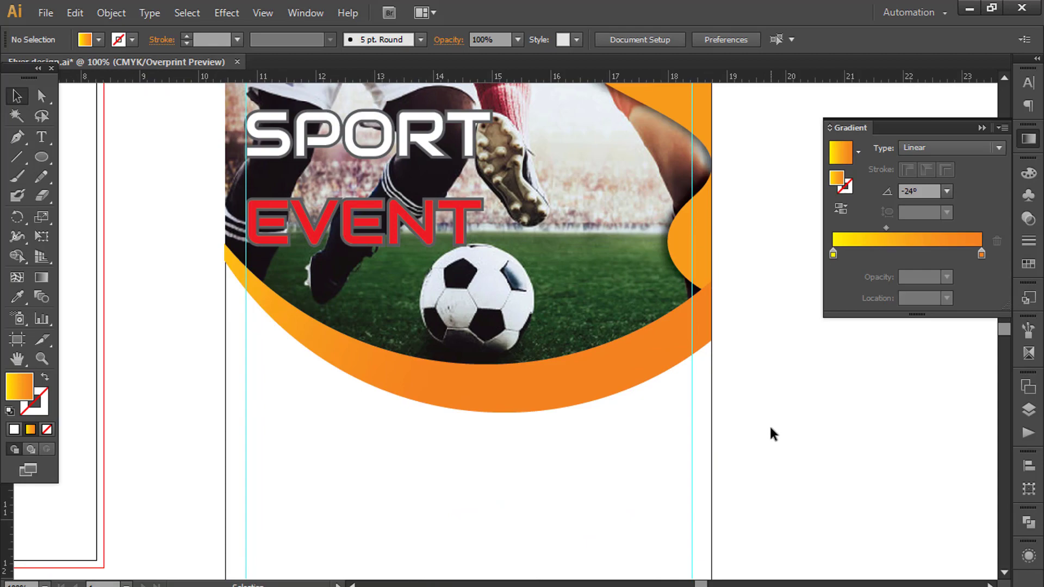
{"action": "scroll", "coordinate": [363, 302], "scroll_direction": "down", "scroll_amount": 1}
{"action": "scroll", "coordinate": [210, 230], "scroll_direction": "up", "scroll_amount": 3}
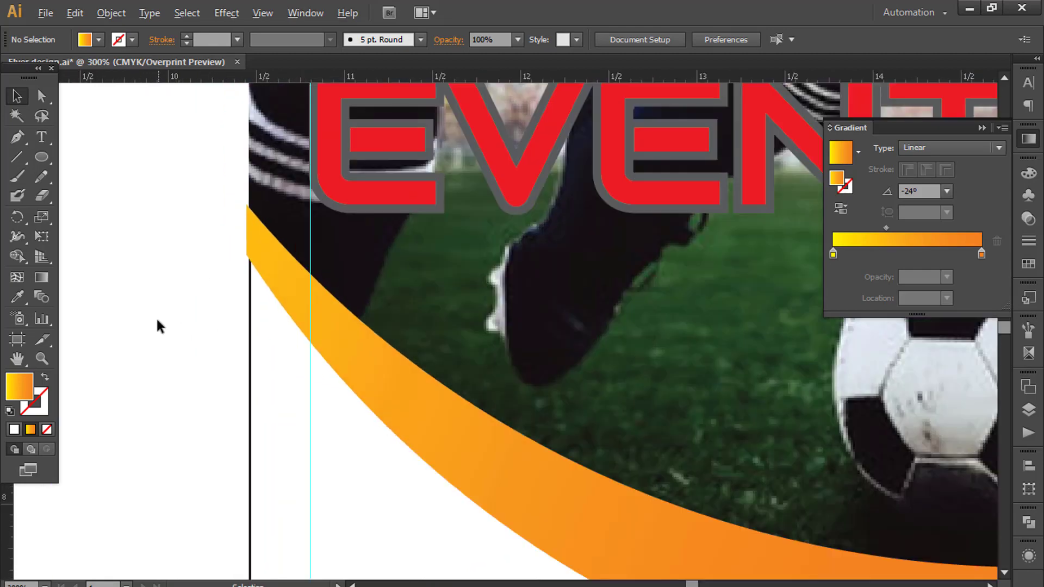
{"action": "key", "text": "ctrl+z"}
Align the right edges of the orange band and the white lower shape, and check the band's left end
{"action": "scroll", "coordinate": [244, 308], "scroll_direction": "down", "scroll_amount": 5}
{"action": "scroll", "coordinate": [574, 375], "scroll_direction": "right", "scroll_amount": 7}
{"action": "scroll", "coordinate": [308, 354], "scroll_direction": "left", "scroll_amount": 5}
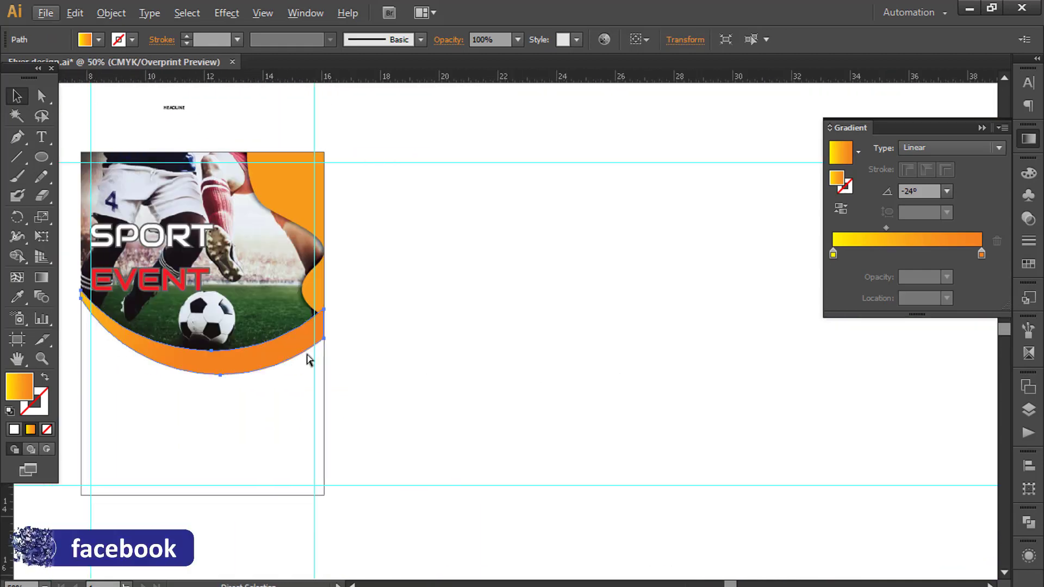
{"action": "scroll", "coordinate": [559, 380], "scroll_direction": "up", "scroll_amount": 3}
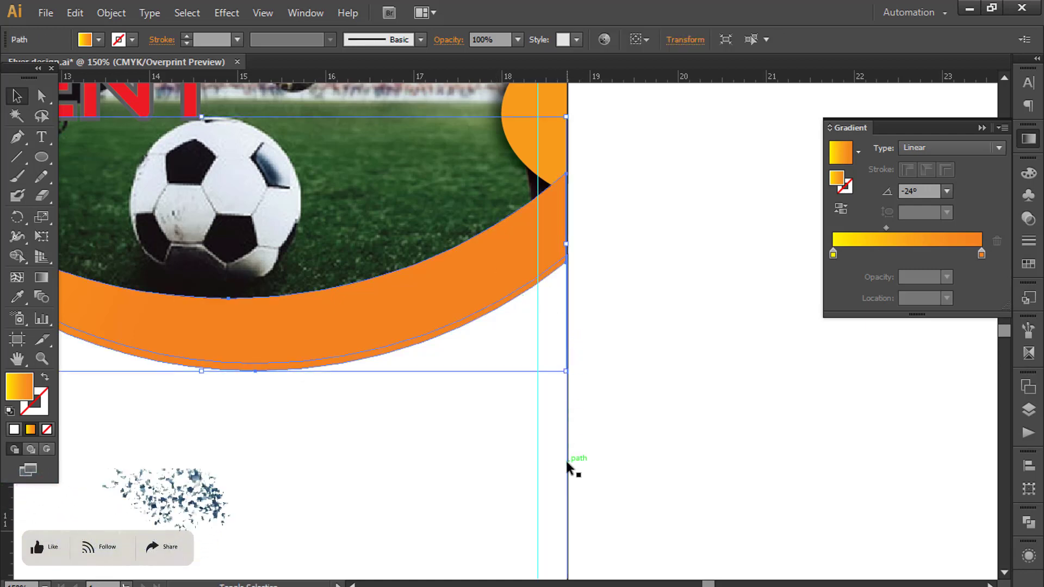
{"action": "left_click", "coordinate": [568, 466], "text": "shift"}
{"action": "left_click", "coordinate": [637, 46]}
{"action": "left_click", "coordinate": [529, 83]}
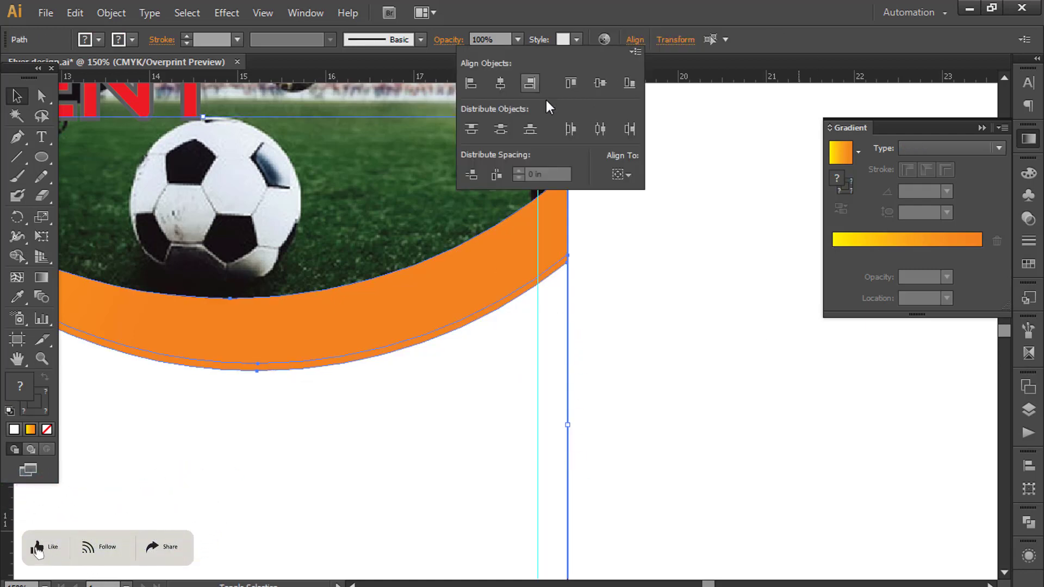
{"action": "left_click", "coordinate": [711, 412]}
{"action": "scroll", "coordinate": [489, 318], "scroll_direction": "down", "scroll_amount": 2}
{"action": "scroll", "coordinate": [488, 318], "scroll_direction": "left", "scroll_amount": 3}
{"action": "scroll", "coordinate": [559, 276], "scroll_direction": "up", "scroll_amount": 3}
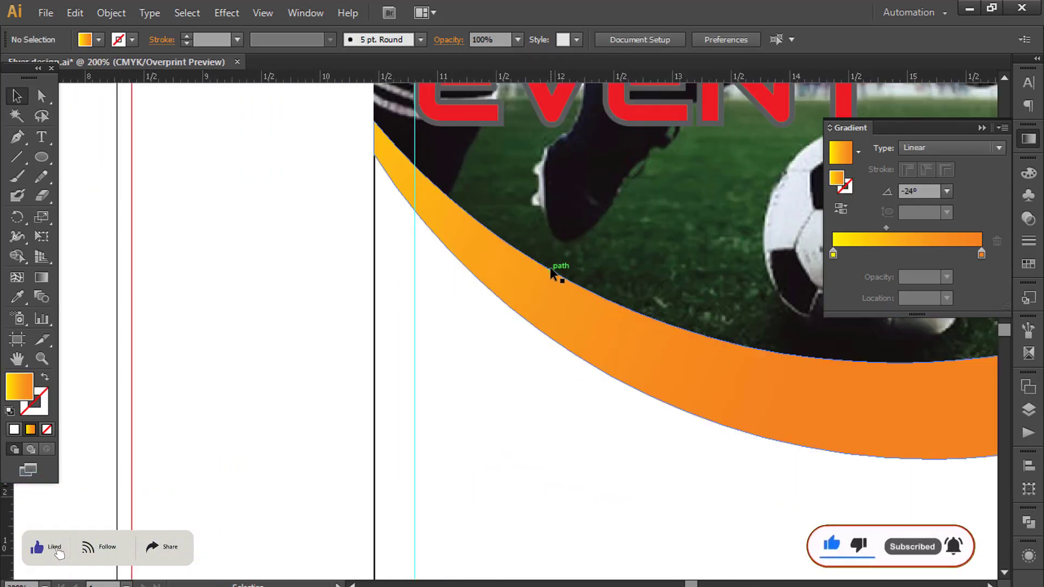
{"action": "scroll", "coordinate": [624, 323], "scroll_direction": "down", "scroll_amount": 2}
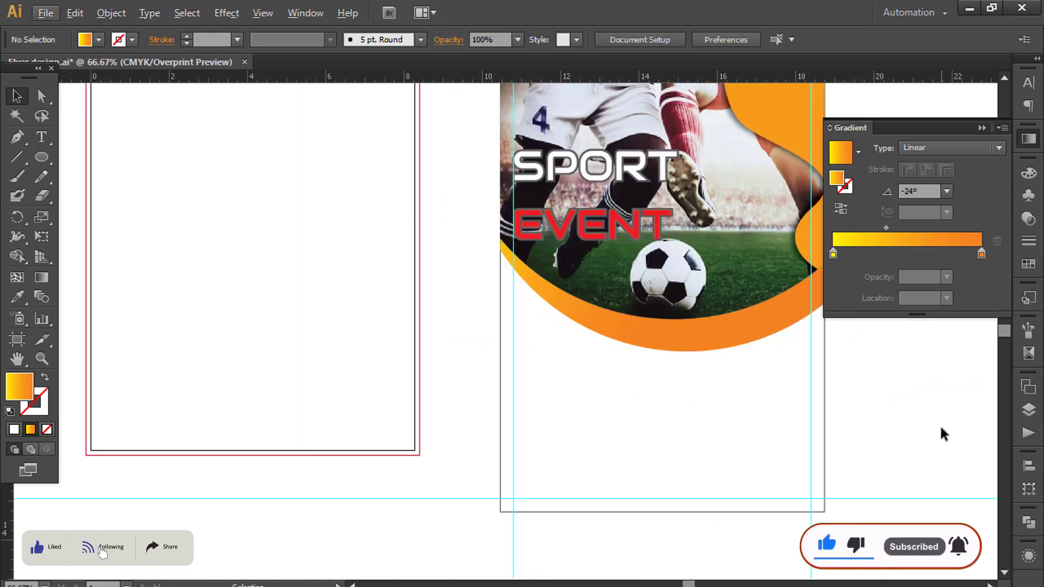
Fill the lower shape with dark gray, CMYK K 80, and remove its stroke
{"action": "scroll", "coordinate": [944, 431], "scroll_direction": "right", "scroll_amount": 2}
{"action": "left_click", "coordinate": [765, 375]}
{"action": "left_click", "coordinate": [45, 377]}
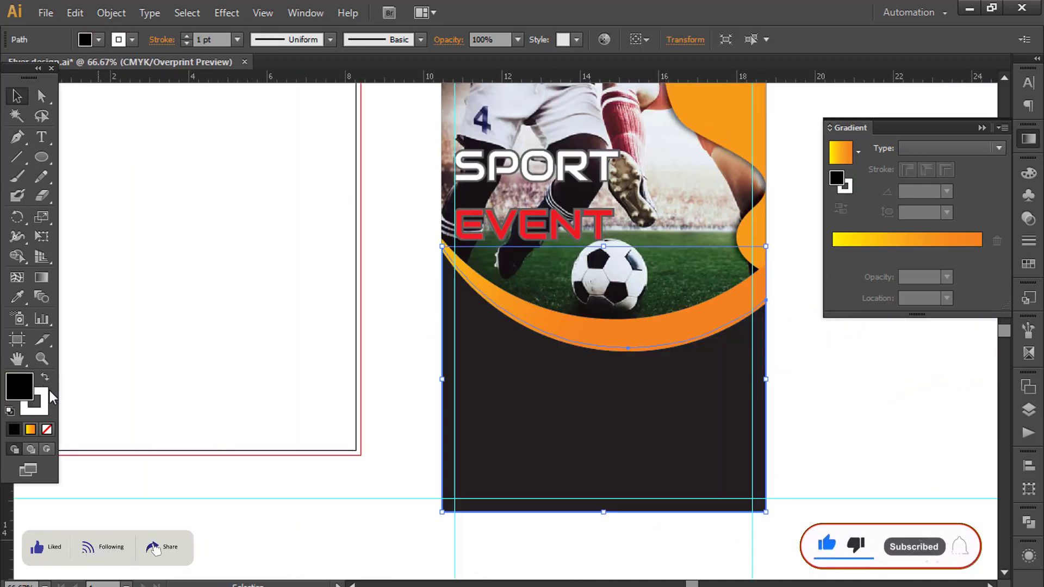
{"action": "left_click", "coordinate": [45, 403]}
{"action": "left_click", "coordinate": [47, 430]}
{"action": "left_click", "coordinate": [12, 387]}
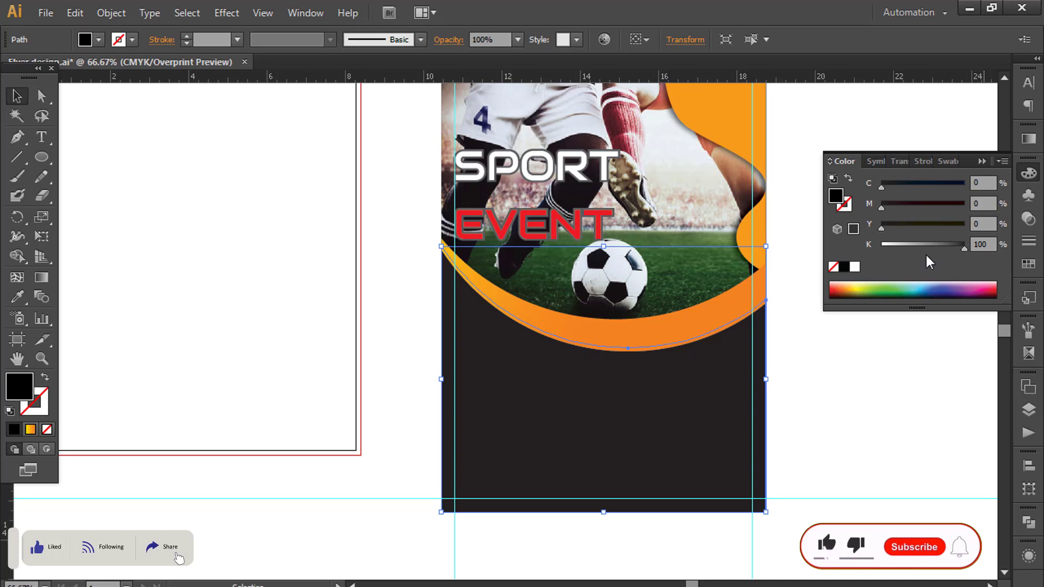
{"action": "left_click_drag", "start_coordinate": [931, 247], "coordinate": [947, 250]}
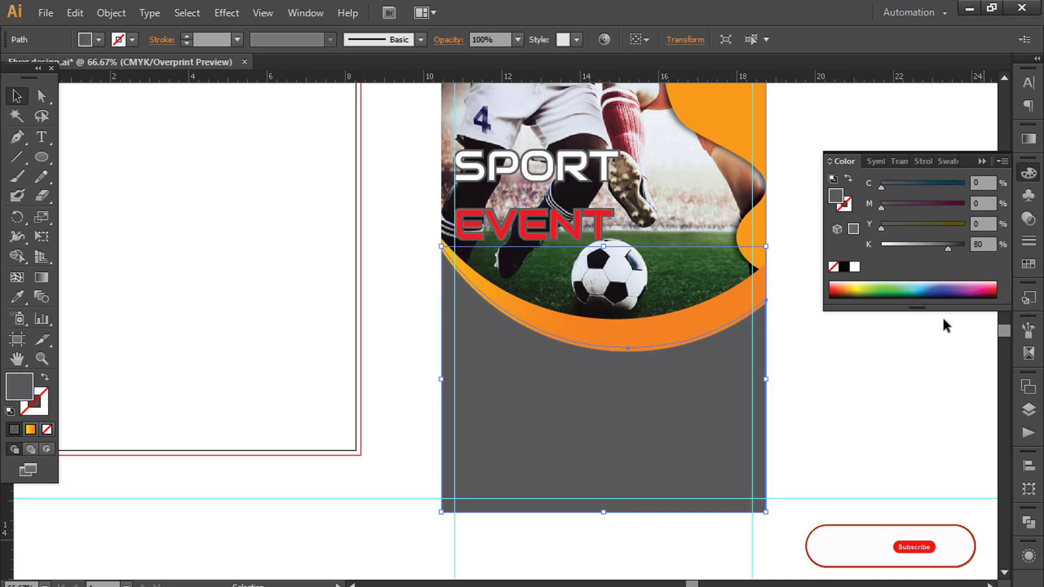
{"action": "left_click", "coordinate": [945, 326]}
Move the HEADLINE text onto the gray lower area, enlarge it to about 37 pt and place it against the left guide
{"action": "scroll", "coordinate": [845, 379], "scroll_direction": "right", "scroll_amount": 2}
{"action": "key", "text": "ctrl+plus"}
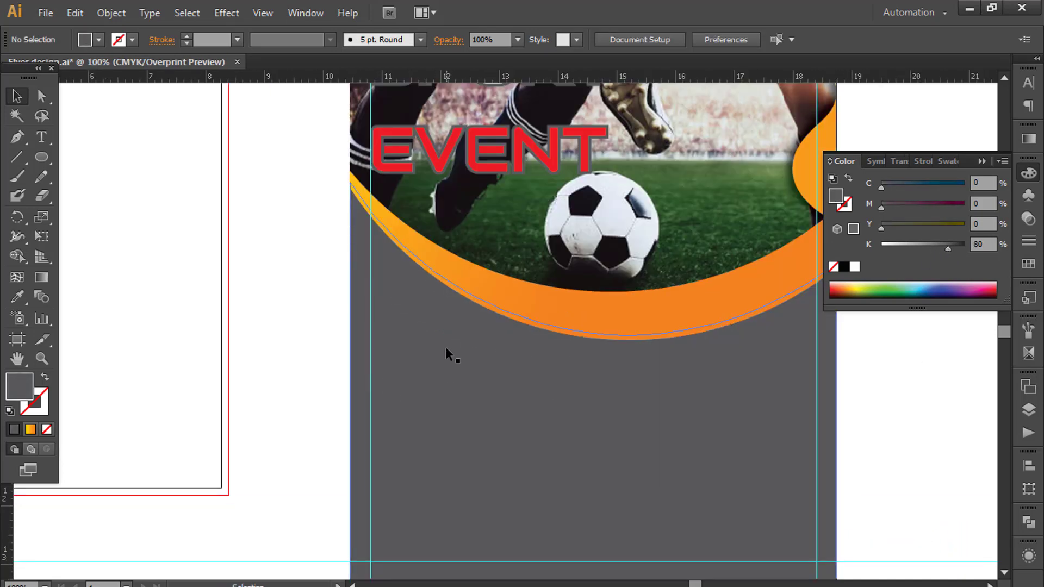
{"action": "key", "text": "ctrl+minus"}
{"action": "key", "text": "ctrl+minus"}
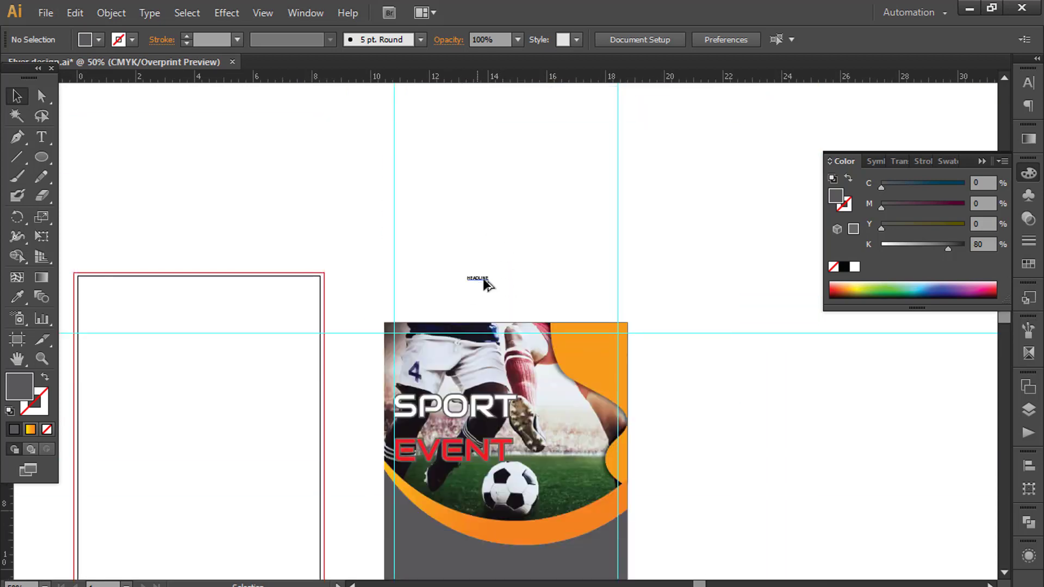
{"action": "left_click_drag", "start_coordinate": [485, 283], "coordinate": [662, 489]}
{"action": "scroll", "coordinate": [517, 303], "scroll_direction": "down", "scroll_amount": 5}
{"action": "key", "text": "ctrl+plus"}
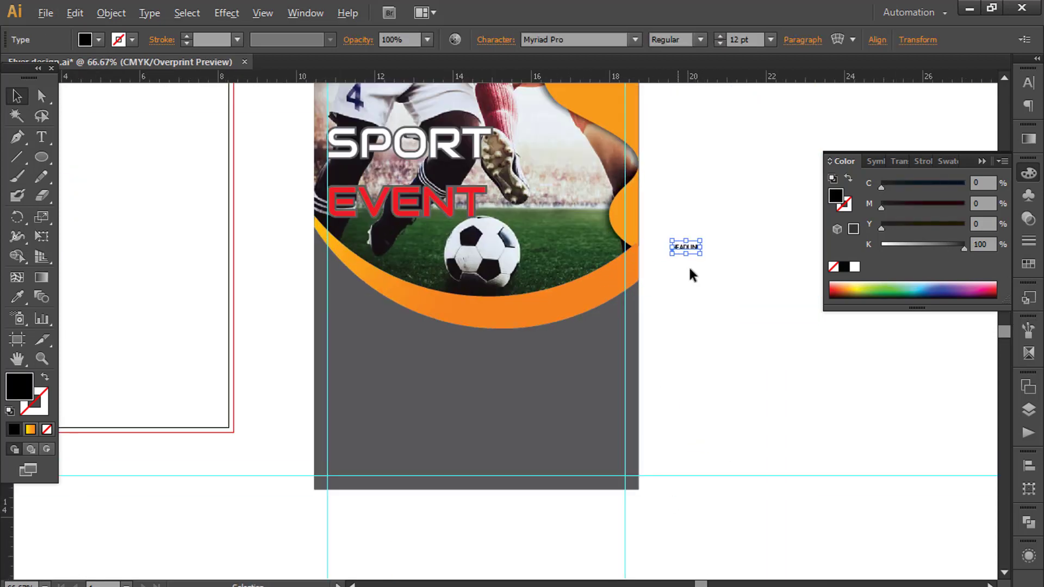
{"action": "left_click_drag", "start_coordinate": [355, 325], "coordinate": [555, 375]}
{"action": "key", "text": "ctrl+plus"}
{"action": "key", "text": "ctrl+plus"}
{"action": "key", "text": "ctrl+plus"}
{"action": "left_click_drag", "start_coordinate": [414, 346], "coordinate": [381, 346]}
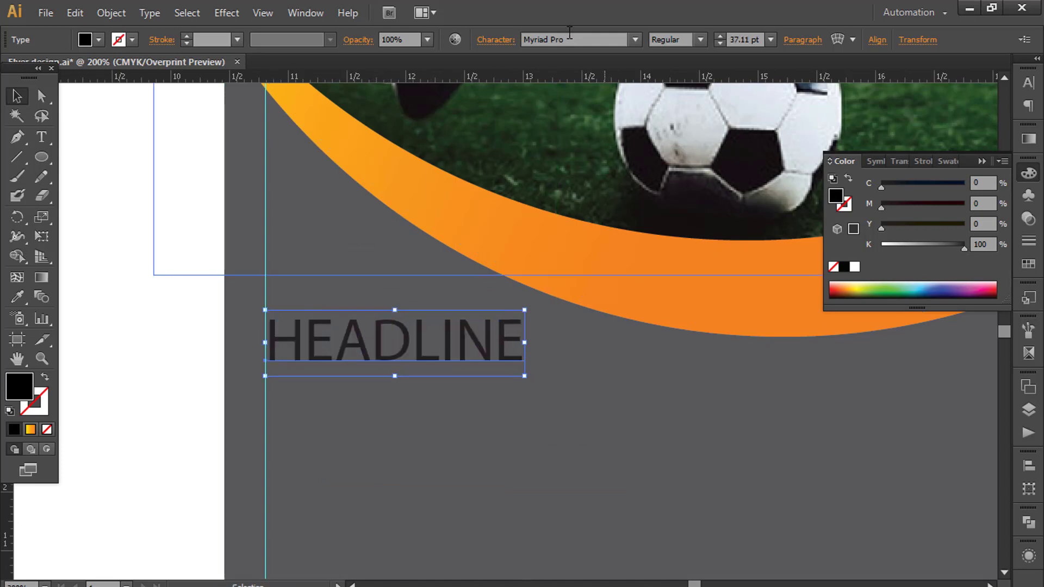
Change the font of the HEADLINE text to Book Antiqua
{"action": "left_click", "coordinate": [566, 38]}
{"action": "type", "text": "Boo"}
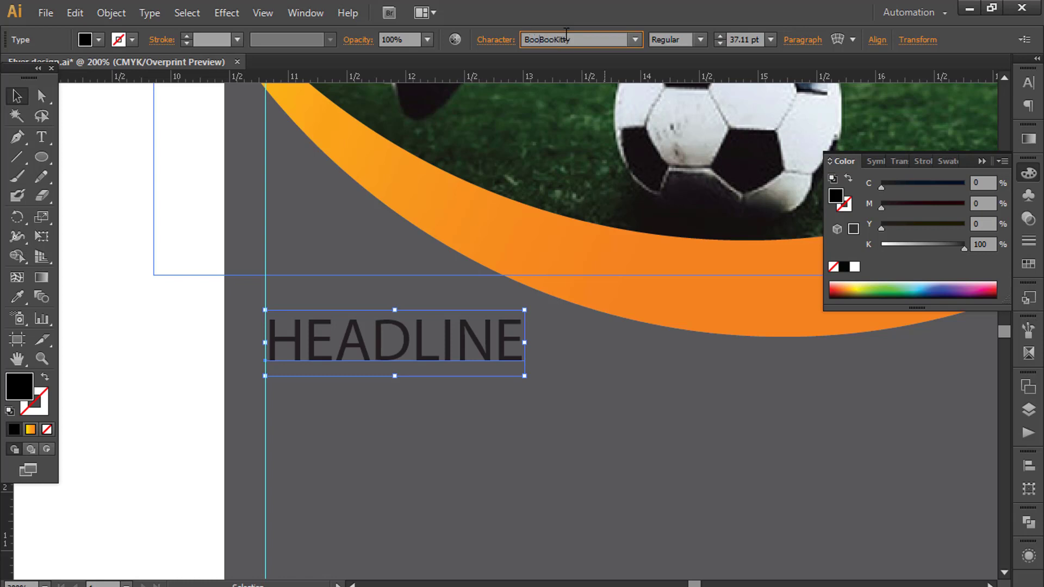
{"action": "type", "text": "k"}
{"action": "key", "text": "Return"}
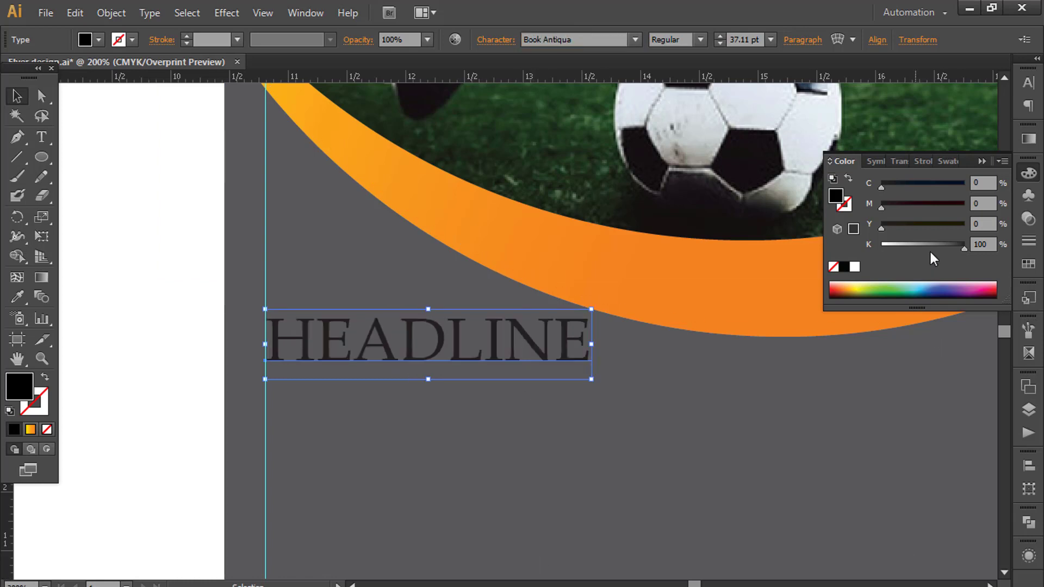
Recolor the HEADLINE text light blue with C 50, M 0, Y 0 and K 0
{"action": "left_click_drag", "start_coordinate": [932, 248], "coordinate": [881, 245]}
{"action": "left_click_drag", "start_coordinate": [881, 186], "coordinate": [921, 185]}
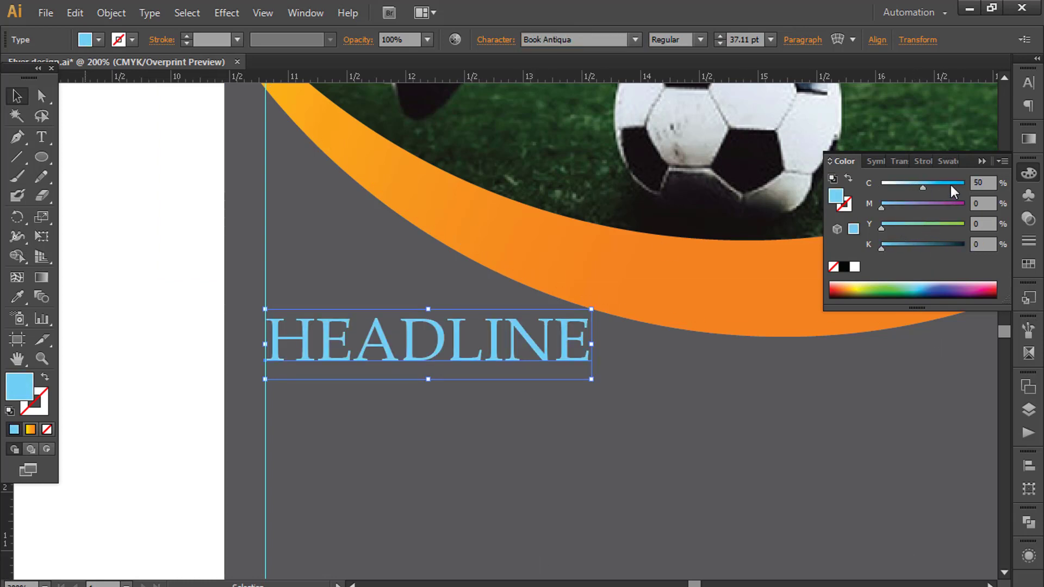
{"action": "left_click", "coordinate": [255, 402]}
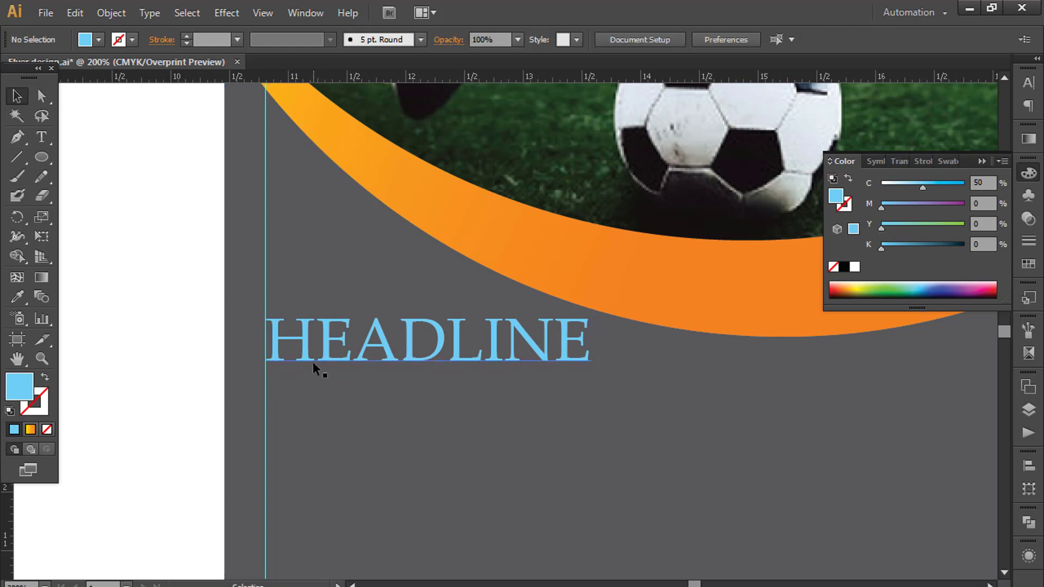
{"action": "left_click_drag", "start_coordinate": [348, 336], "coordinate": [348, 336]}
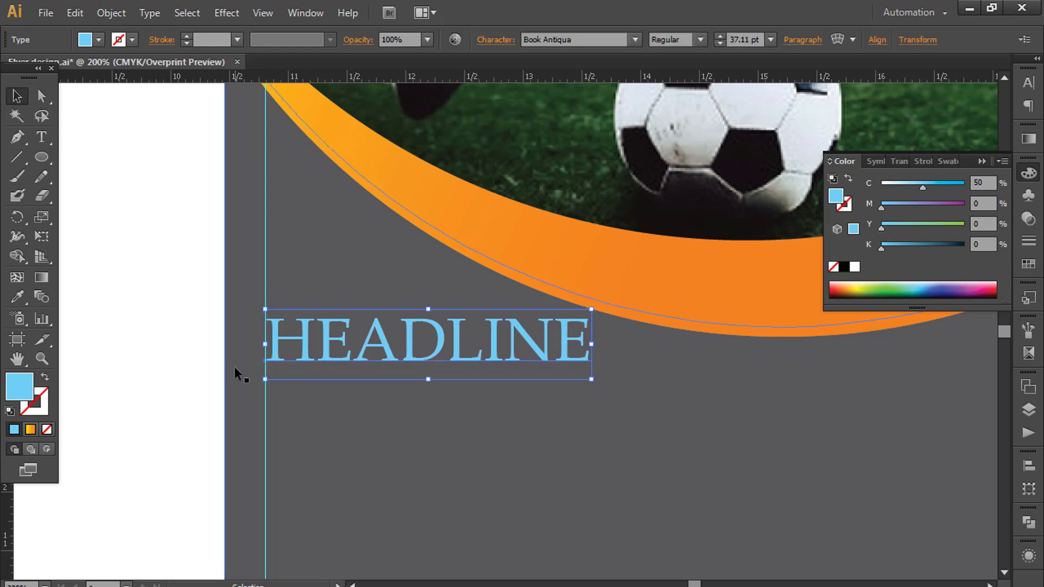
Copy the whole Lorem ipsum paragraph from flyer content.docx in Word and return to Illustrator
{"action": "key", "text": "alt+Tab"}
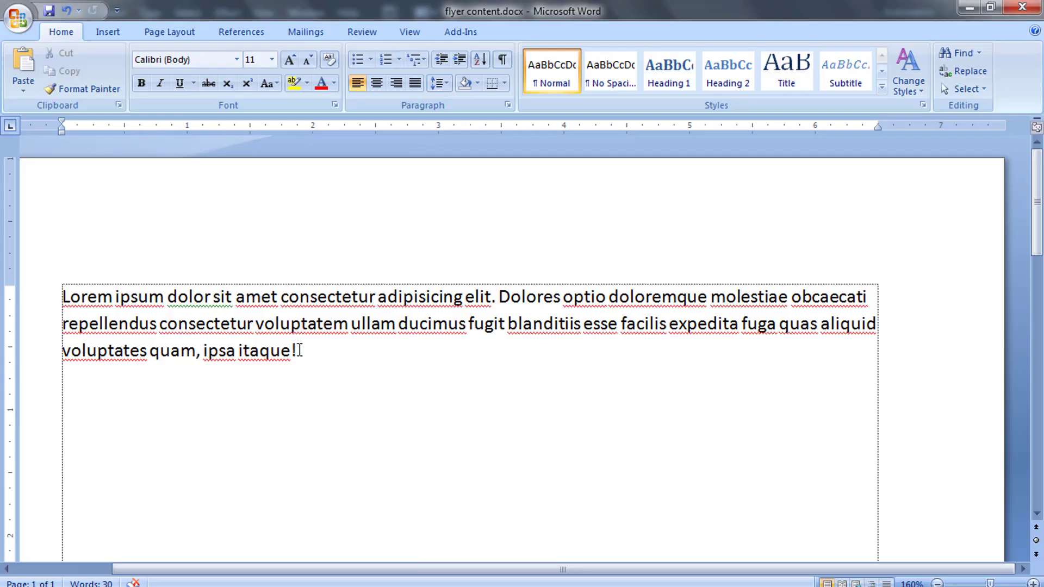
{"action": "key", "text": "ctrl+a"}
{"action": "key", "text": "alt+Tab"}
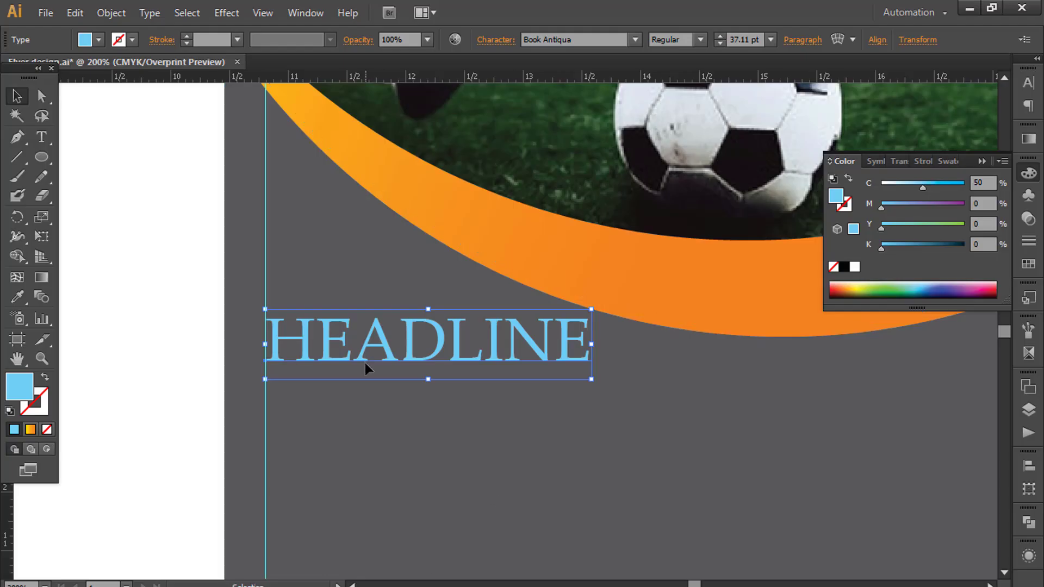
{"action": "left_click_drag", "start_coordinate": [398, 352], "coordinate": [397, 432]}
{"action": "double_click", "coordinate": [397, 431]}
{"action": "key", "text": "ctrl+v"}
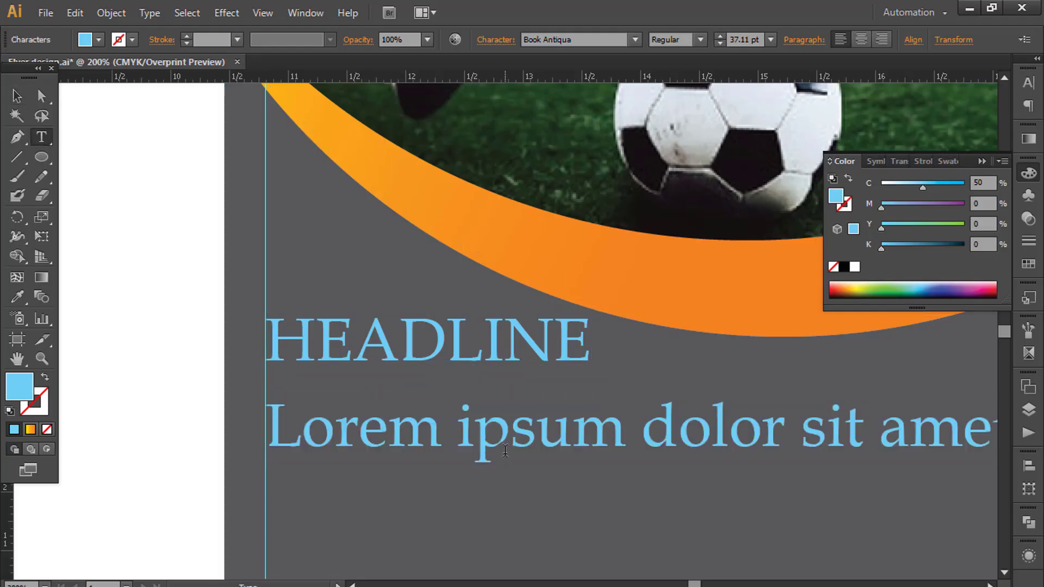
{"action": "scroll", "coordinate": [805, 444], "scroll_direction": "down", "scroll_amount": 2}
{"action": "scroll", "coordinate": [870, 450], "scroll_direction": "right", "scroll_amount": 3}
{"action": "key", "text": "ctrl+z"}
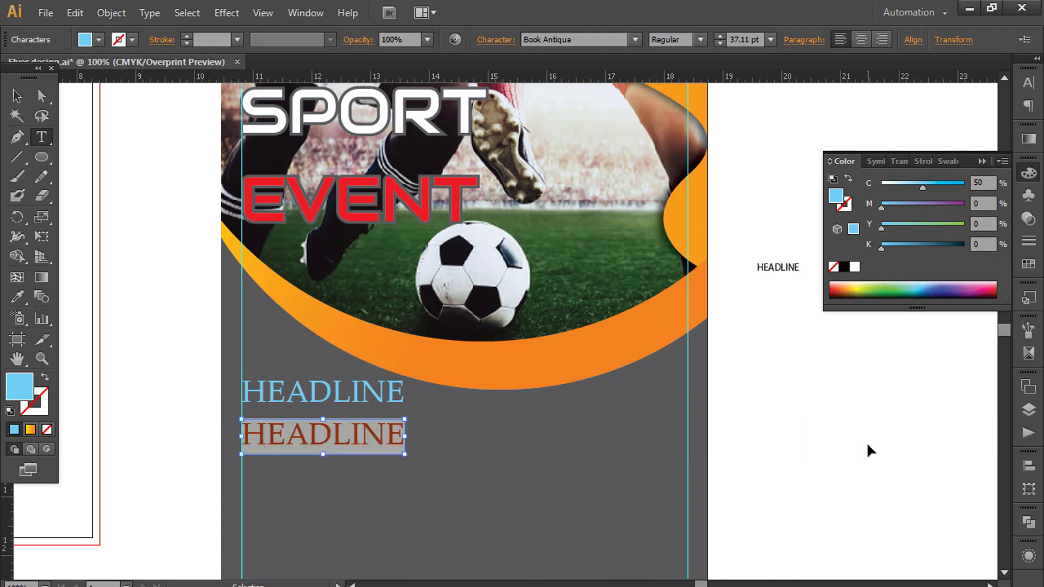
{"action": "key", "text": "Escape"}
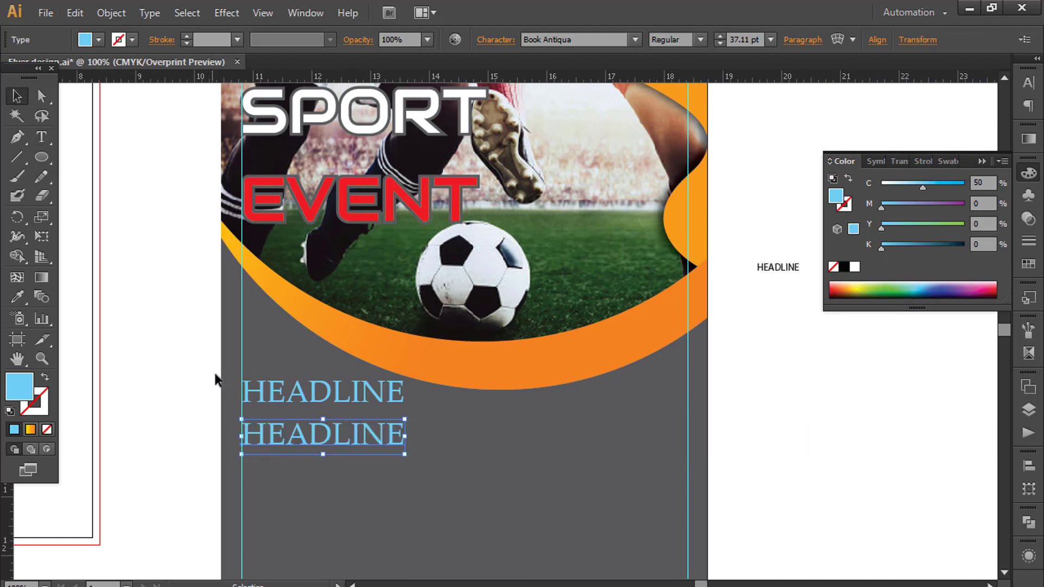
{"action": "key", "text": "Delete"}
Create a wide area text box below HEADLINE, paste the copied Lorem ipsum paragraph into it and set its size to 12 pt
{"action": "key", "text": "t"}
{"action": "left_click_drag", "start_coordinate": [258, 426], "coordinate": [669, 547]}
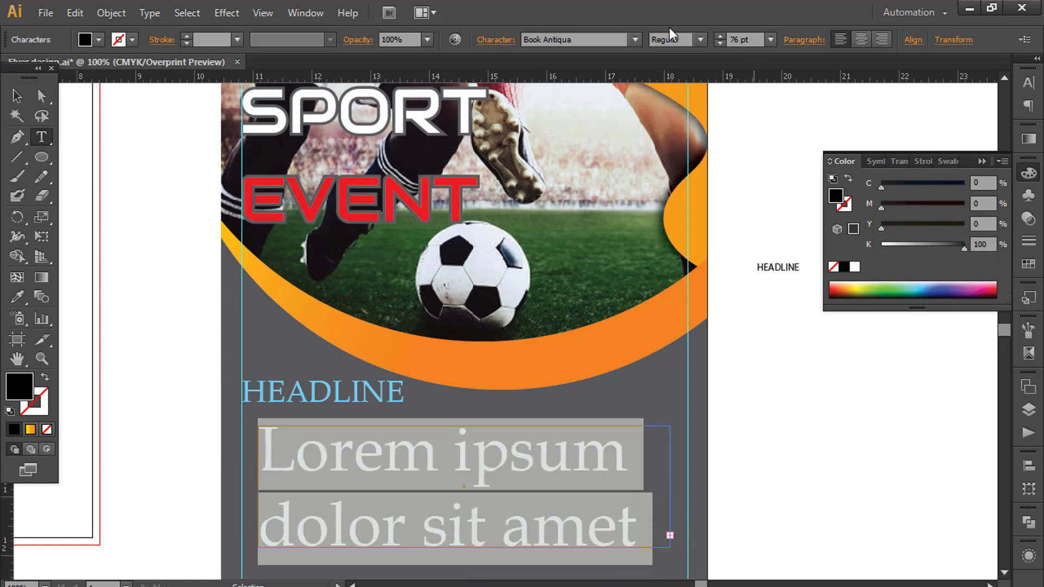
{"action": "left_click", "coordinate": [749, 41]}
{"action": "type", "text": "12"}
{"action": "key", "text": "Return"}
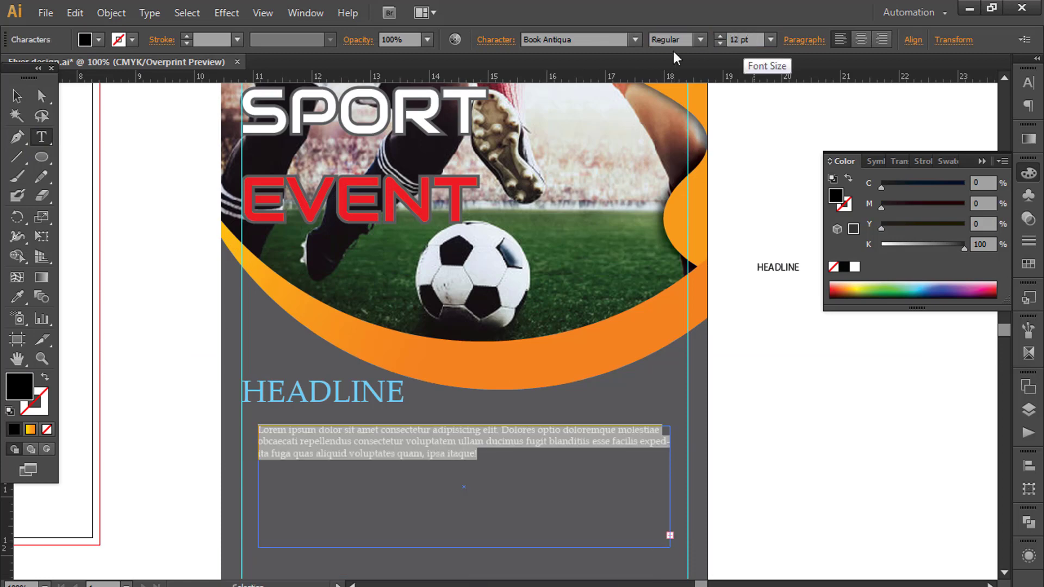
Narrow the paragraph's text frame to about half its width and align it with the left guide directly beneath HEADLINE
{"action": "left_click", "coordinate": [17, 96]}
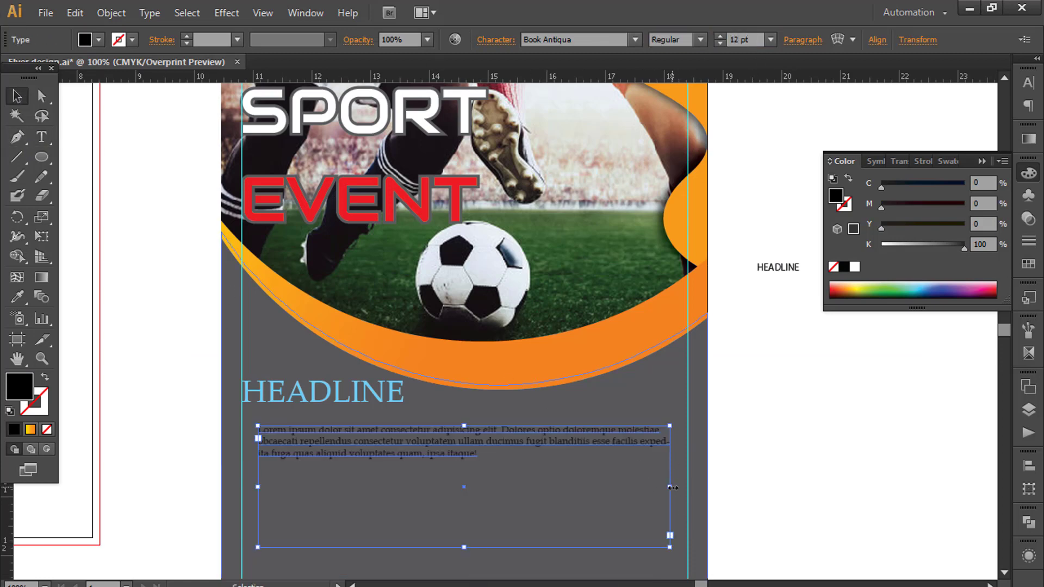
{"action": "left_click_drag", "start_coordinate": [669, 487], "coordinate": [476, 487]}
{"action": "scroll", "coordinate": [288, 441], "scroll_direction": "up", "scroll_amount": 2}
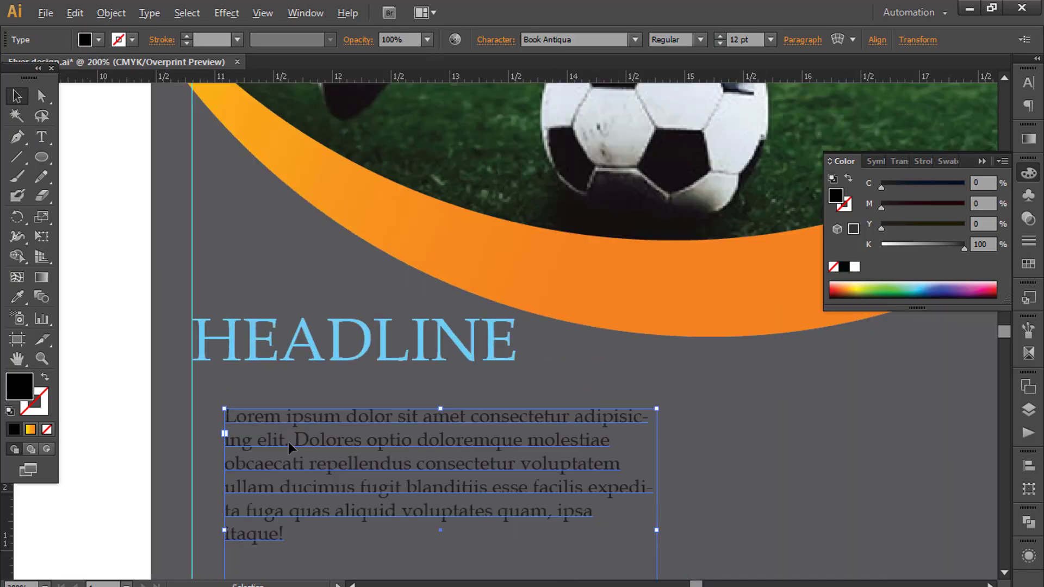
{"action": "scroll", "coordinate": [252, 426], "scroll_direction": "left", "scroll_amount": 2}
{"action": "scroll", "coordinate": [284, 432], "scroll_direction": "up", "scroll_amount": 2}
{"action": "scroll", "coordinate": [308, 433], "scroll_direction": "down", "scroll_amount": 1}
{"action": "left_click_drag", "start_coordinate": [324, 412], "coordinate": [275, 349]}
{"action": "left_click_drag", "start_coordinate": [449, 404], "coordinate": [450, 423]}
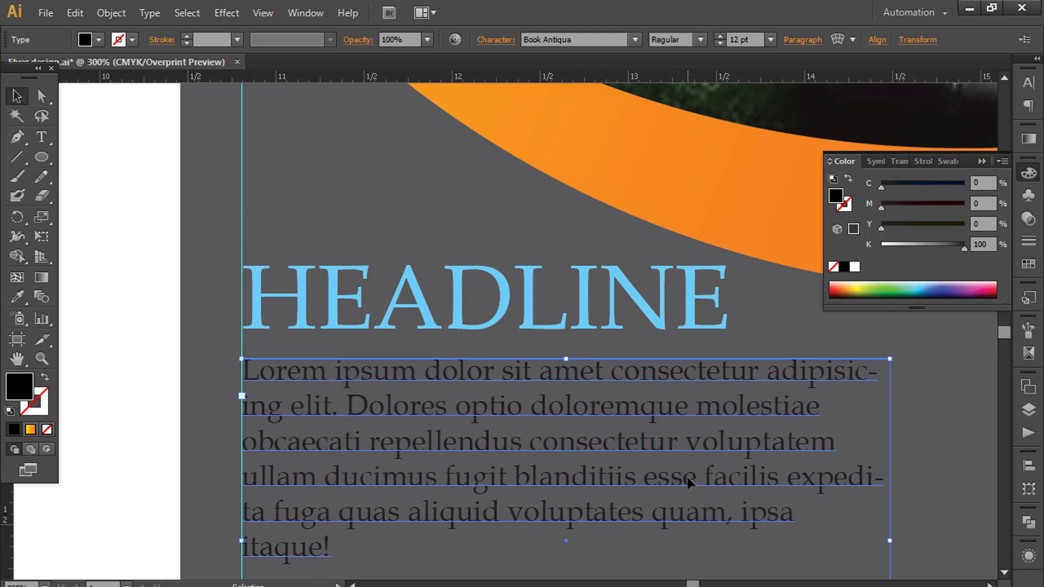
Cut the paragraph off after "ullam", end it with a period, and shorten its text frame to fit the remaining lines
{"action": "double_click", "coordinate": [325, 474]}
{"action": "left_click_drag", "start_coordinate": [325, 474], "coordinate": [352, 533]}
{"action": "key", "text": "BackSpace"}
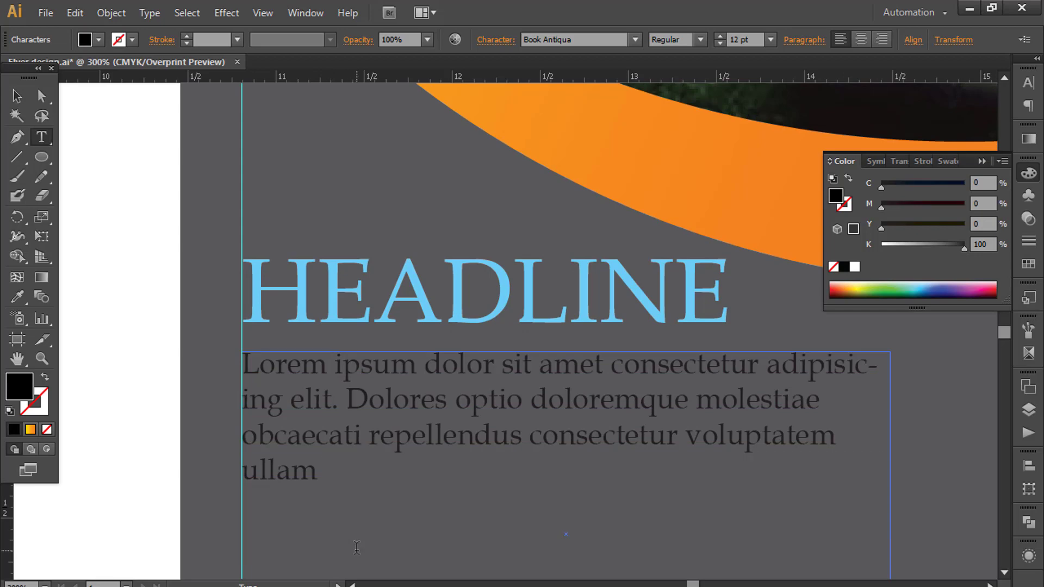
{"action": "key", "text": "Escape"}
{"action": "scroll", "coordinate": [511, 410], "scroll_direction": "down", "scroll_amount": 1}
{"action": "scroll", "coordinate": [581, 500], "scroll_direction": "down", "scroll_amount": 3}
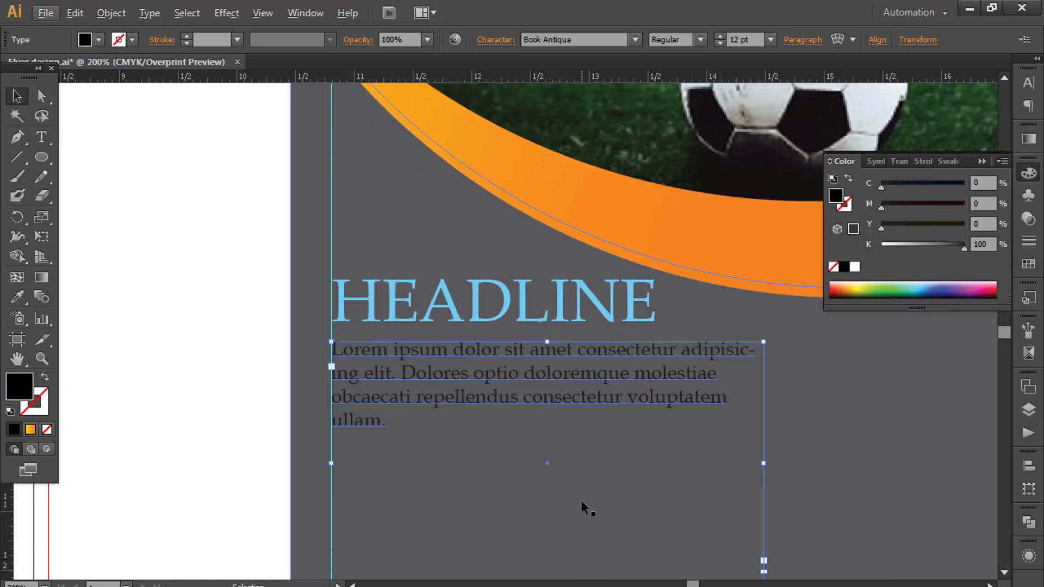
{"action": "left_click_drag", "start_coordinate": [548, 545], "coordinate": [522, 397]}
{"action": "left_click", "coordinate": [109, 361]}
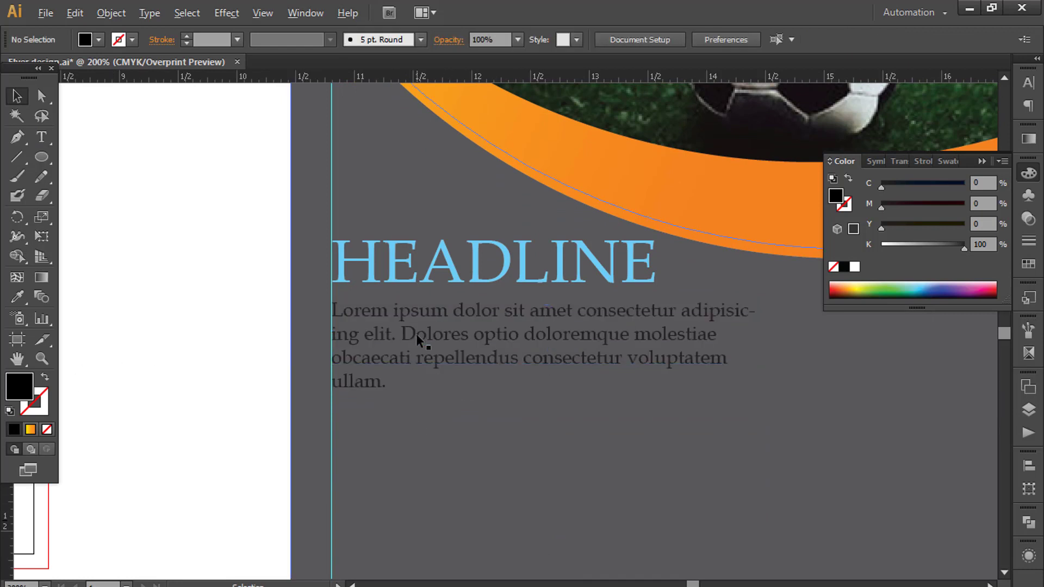
Duplicate the Lorem ipsum paragraph straight below the original and delete the copy's text after "obcaecati"
{"action": "left_click_drag", "start_coordinate": [421, 322], "coordinate": [421, 432]}
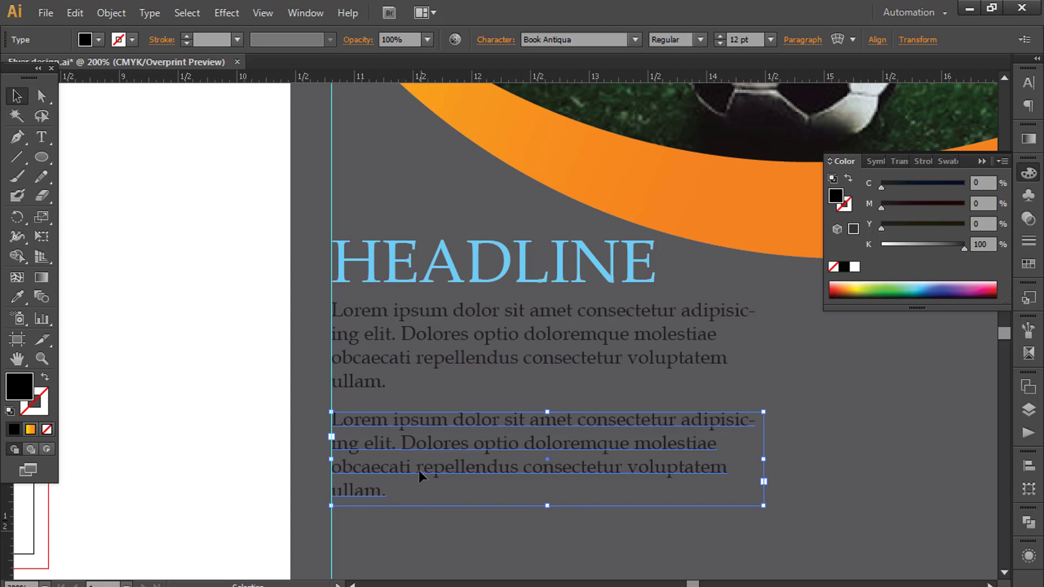
{"action": "double_click", "coordinate": [416, 466]}
{"action": "left_click", "coordinate": [440, 511], "text": "shift"}
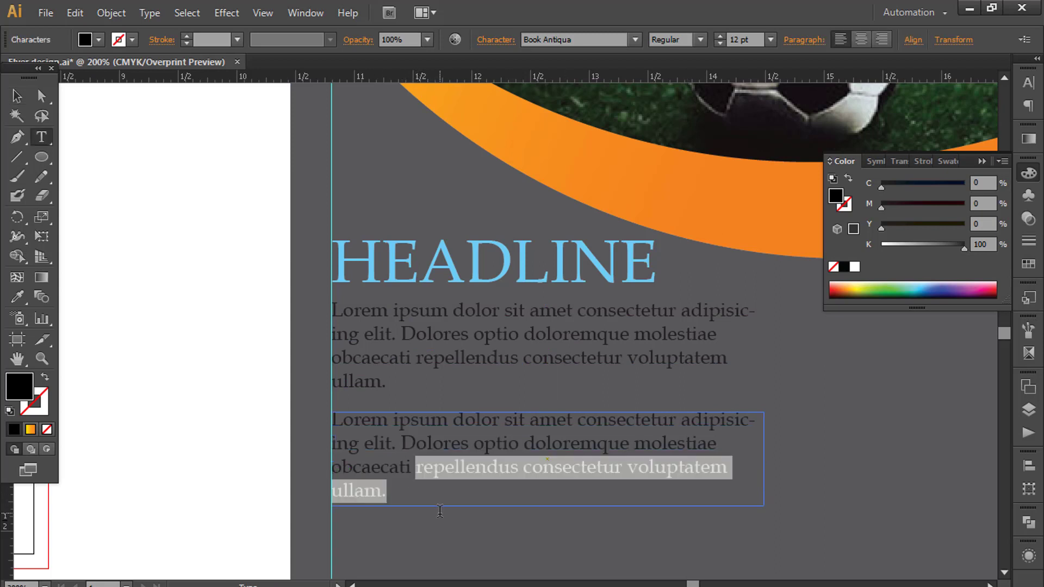
{"action": "key", "text": "Delete"}
{"action": "key", "text": "Escape"}
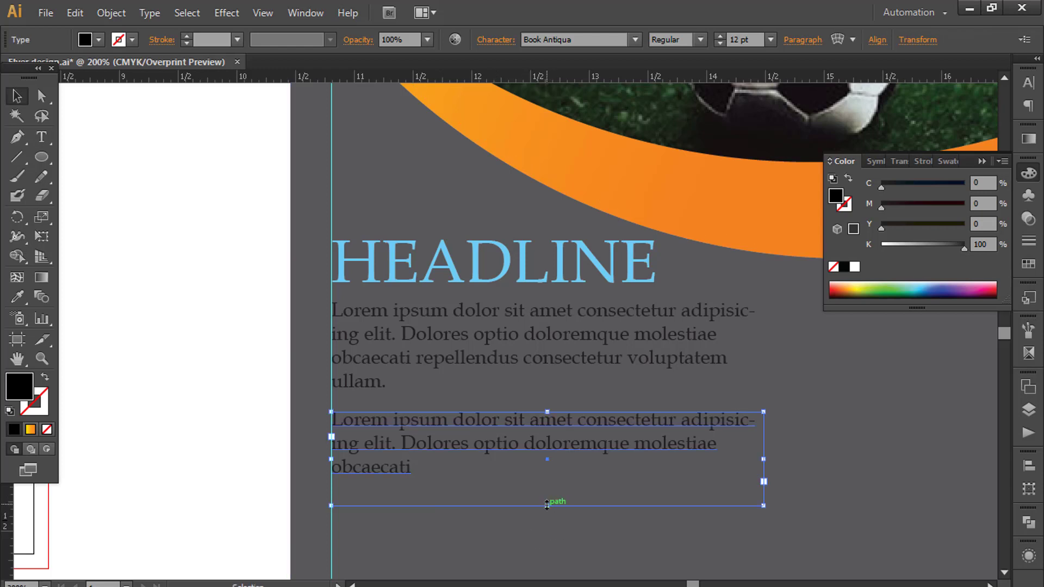
Shorten the copied paragraph's frame to fit its text and nudge it up close beneath the first paragraph
{"action": "double_click", "coordinate": [547, 505]}
{"action": "left_click", "coordinate": [605, 521]}
{"action": "left_click", "coordinate": [398, 422]}
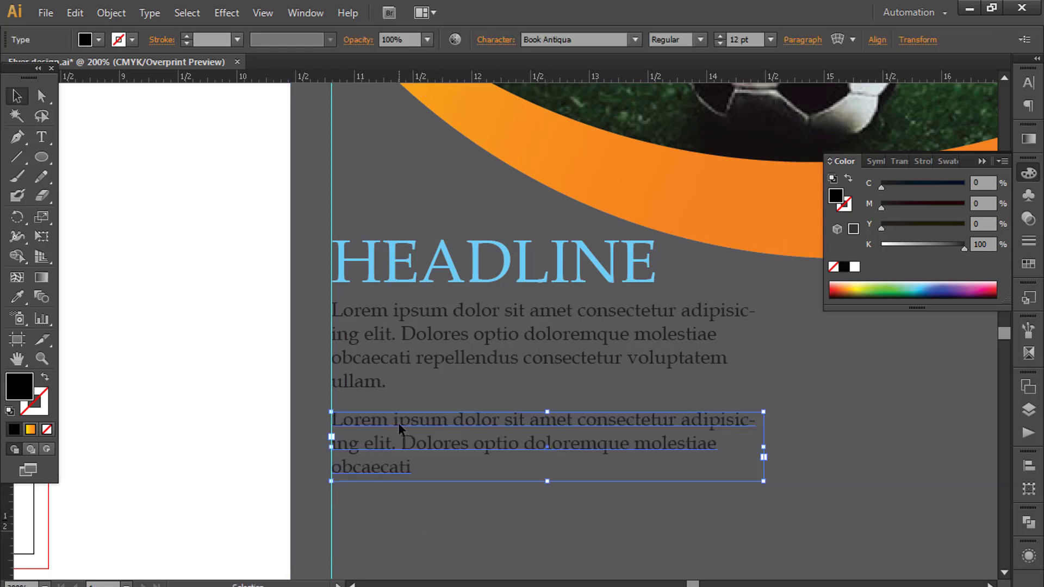
{"action": "key", "text": "Up"}
{"action": "key", "text": "Up"}
{"action": "key", "text": "Up"}
{"action": "key", "text": "Up"}
{"action": "key", "text": "Up"}
{"action": "key", "text": "Up"}
{"action": "key", "text": "Up"}
{"action": "key", "text": "Up"}
{"action": "key", "text": "Up"}
{"action": "key", "text": "Up"}
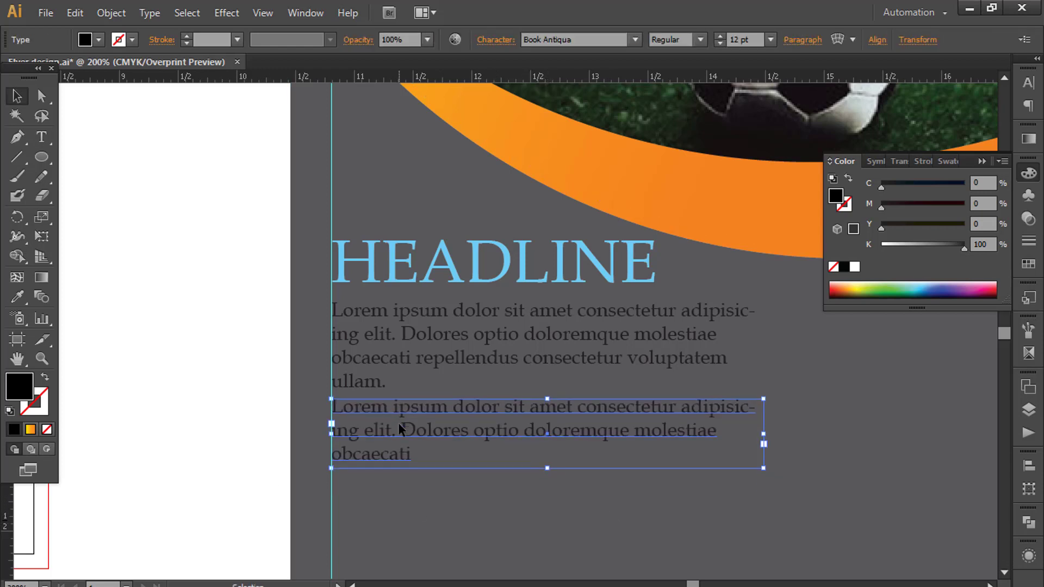
{"action": "left_click", "coordinate": [265, 440]}
Recolor the upper paragraph white and the lower paragraph yellow-orange with C 0, M 29, Y 100 and K 0
{"action": "left_click", "coordinate": [427, 363]}
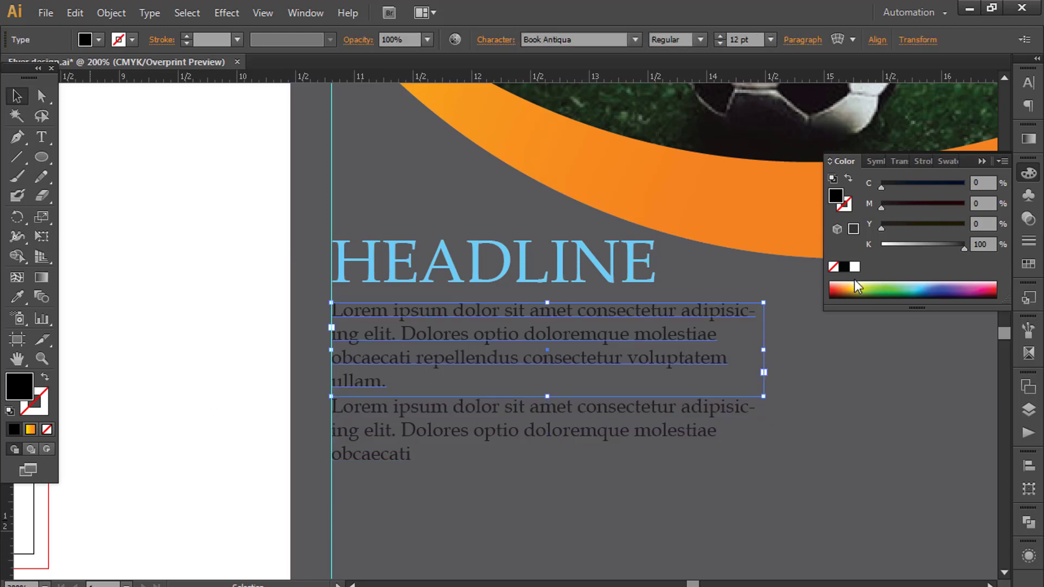
{"action": "left_click", "coordinate": [854, 267]}
{"action": "left_click", "coordinate": [680, 433]}
{"action": "left_click", "coordinate": [857, 290]}
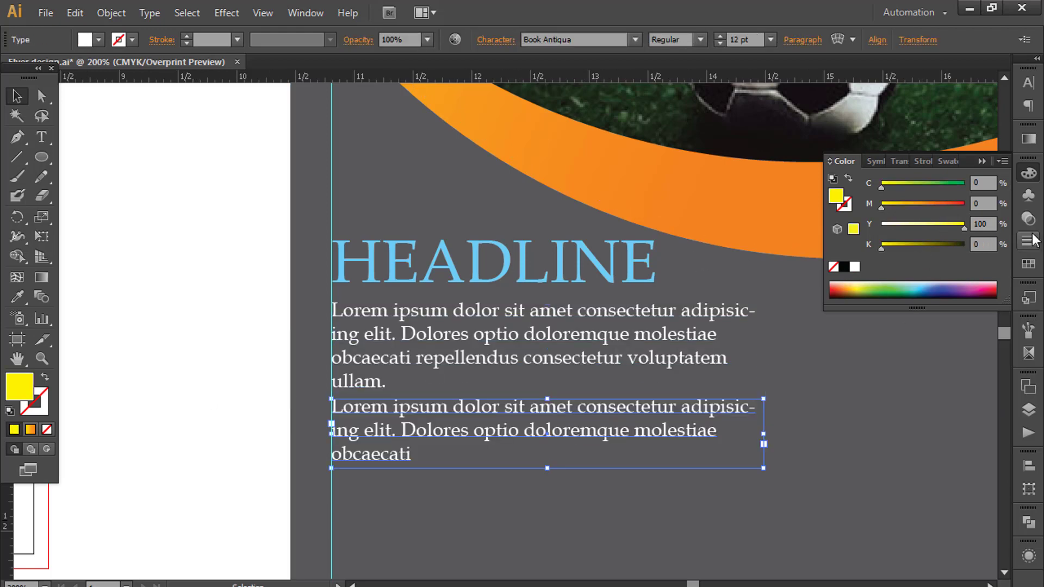
{"action": "left_click_drag", "start_coordinate": [891, 206], "coordinate": [908, 210]}
{"action": "left_click", "coordinate": [235, 385]}
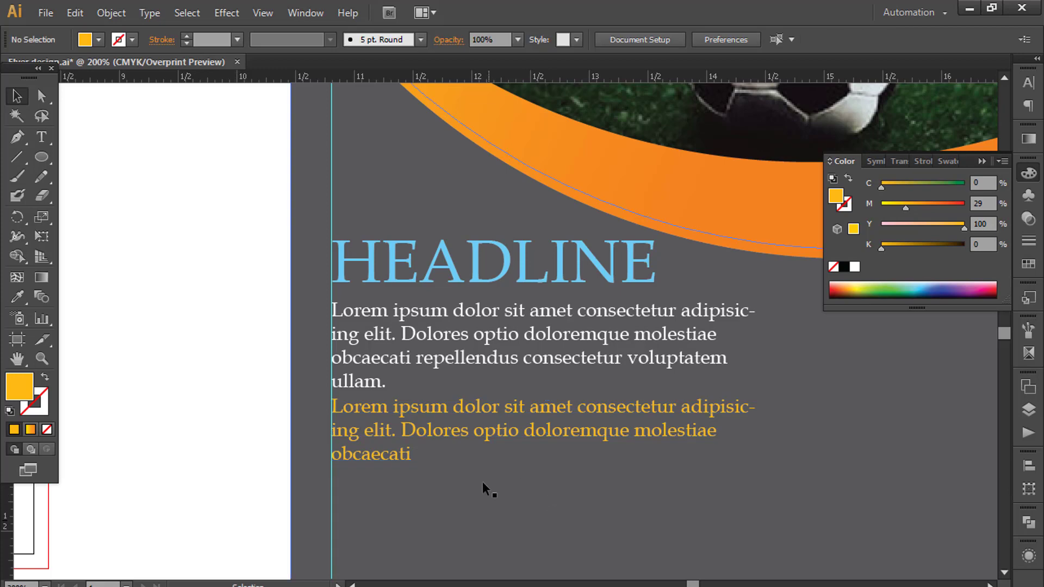
Draw a tall rounded rectangle with fully rounded ends on the blank canvas below the flyer
{"action": "key", "text": "ctrl+minus"}
{"action": "key", "text": "ctrl+minus"}
{"action": "key", "text": "ctrl+minus"}
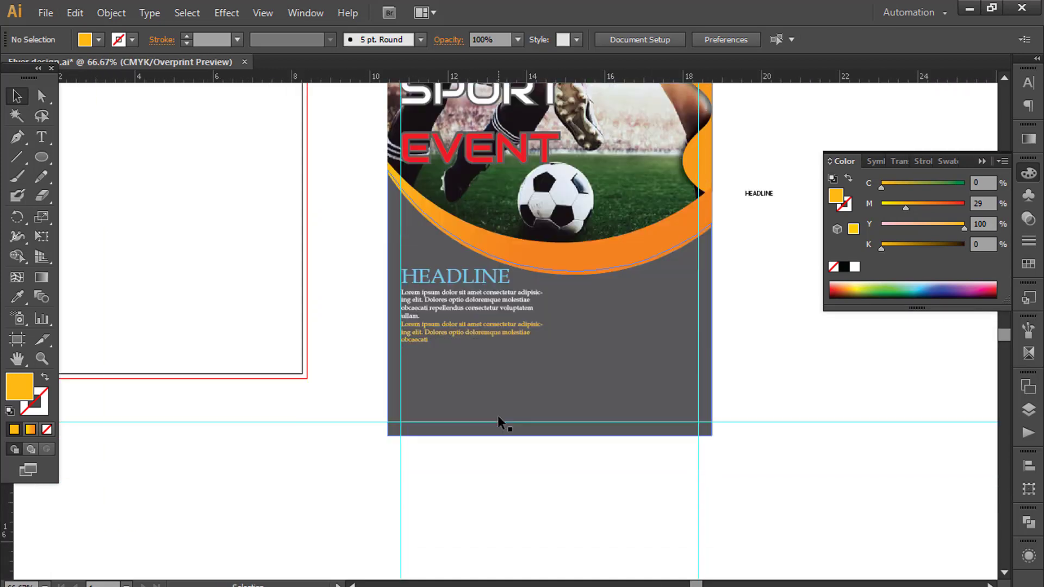
{"action": "scroll", "coordinate": [522, 391], "scroll_direction": "down", "scroll_amount": 2}
{"action": "scroll", "coordinate": [540, 361], "scroll_direction": "up", "scroll_amount": 3}
{"action": "scroll", "coordinate": [560, 361], "scroll_direction": "right", "scroll_amount": 1}
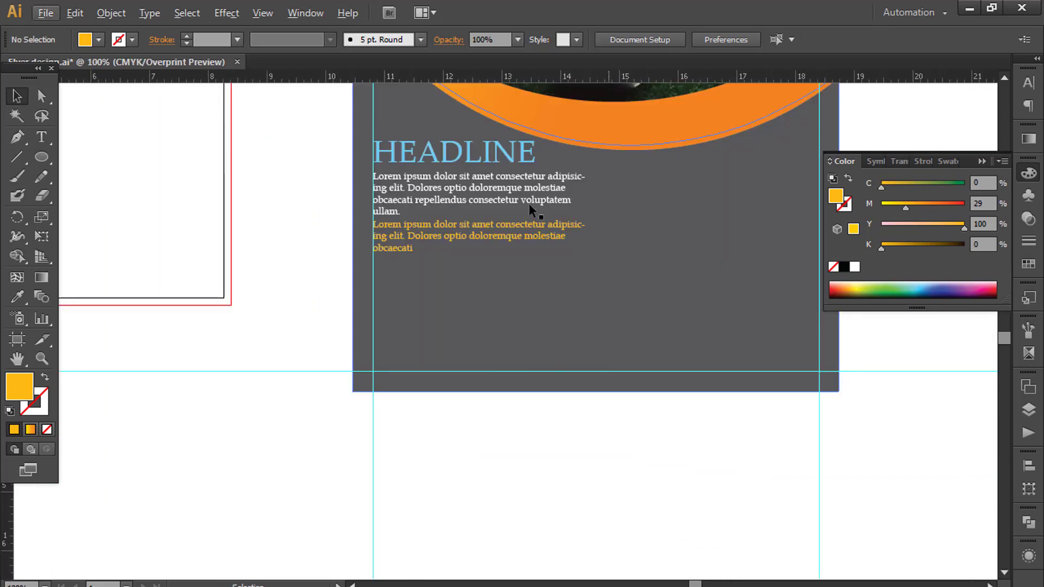
{"action": "left_click", "coordinate": [47, 161]}
{"action": "left_click", "coordinate": [128, 174]}
{"action": "scroll", "coordinate": [406, 361], "scroll_direction": "down", "scroll_amount": 4}
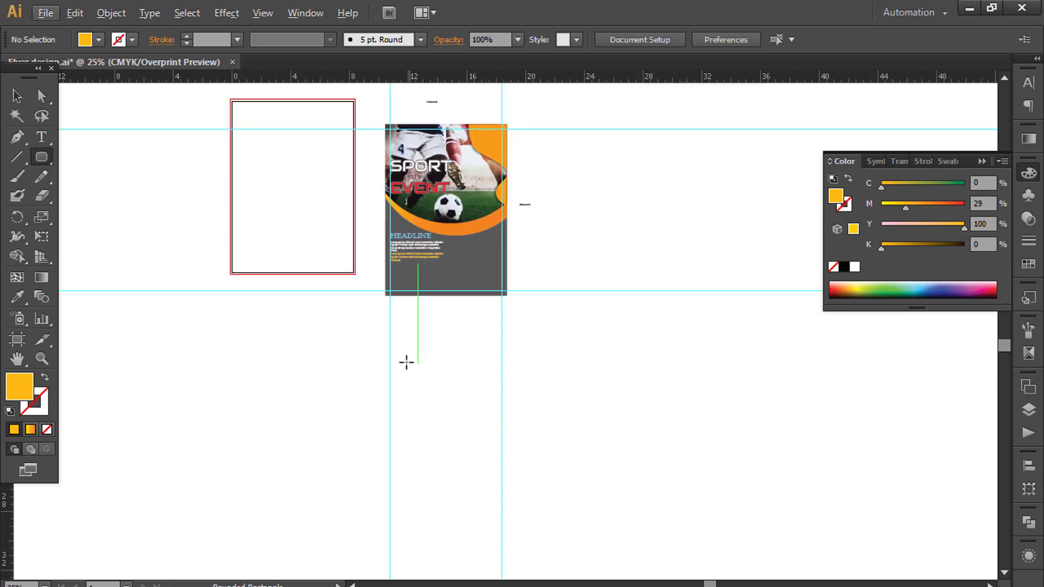
{"action": "left_click_drag", "start_coordinate": [401, 360], "coordinate": [459, 517]}
{"action": "key", "text": "Up"}
{"action": "key", "text": "Up"}
{"action": "key", "text": "Up"}
{"action": "key", "text": "Up"}
{"action": "key", "text": "Up"}
{"action": "key", "text": "Up"}
Rotate the rounded rectangle to a diagonal, scale it down and place its upper end over the flyer's lower-left corner
{"action": "key", "text": "v"}
{"action": "key", "text": "ctrl+equal"}
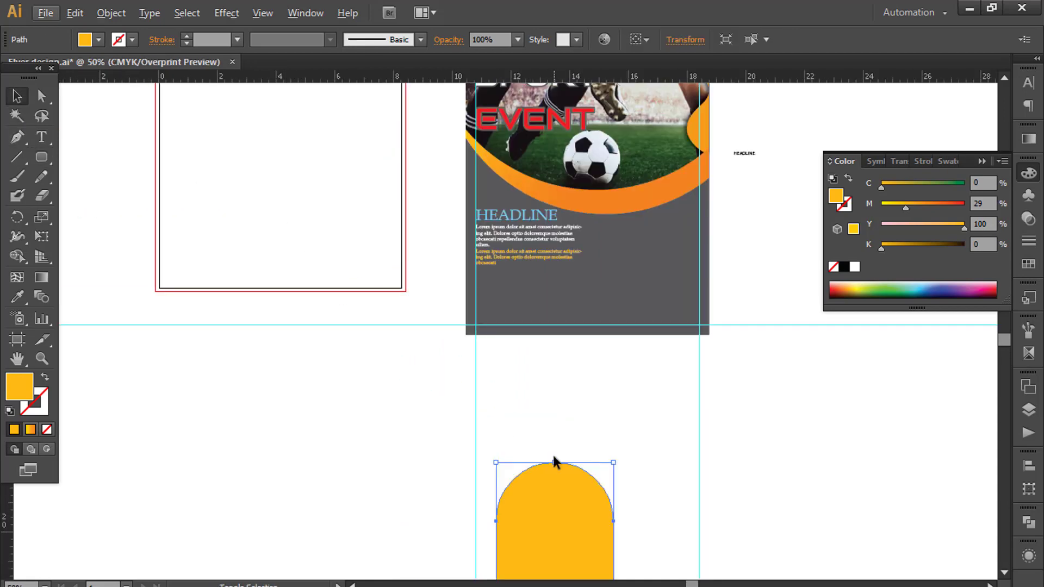
{"action": "left_click_drag", "start_coordinate": [619, 456], "coordinate": [723, 544]}
{"action": "left_click_drag", "start_coordinate": [625, 519], "coordinate": [506, 299]}
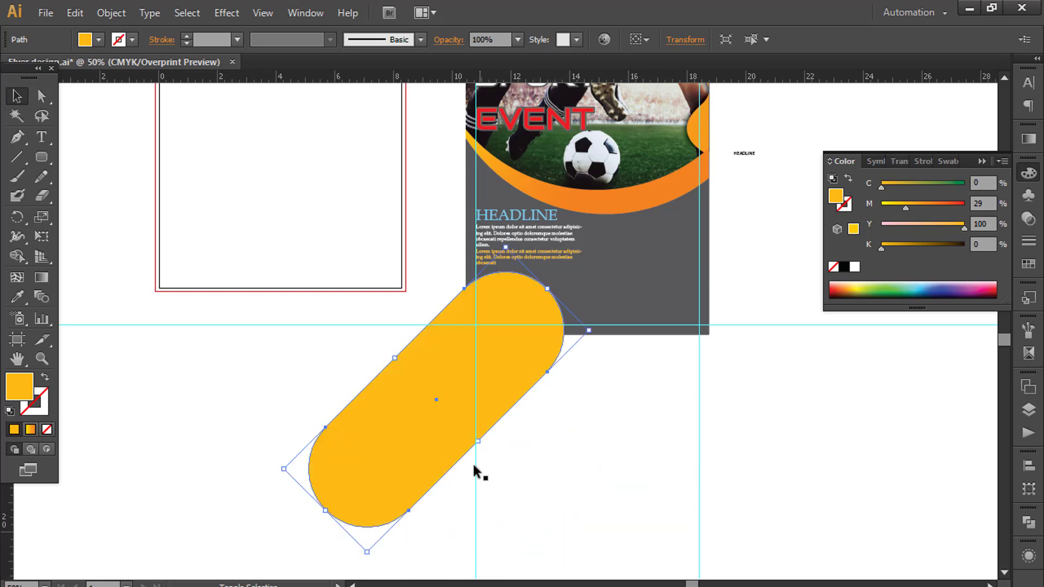
{"action": "left_click_drag", "start_coordinate": [368, 553], "coordinate": [394, 492]}
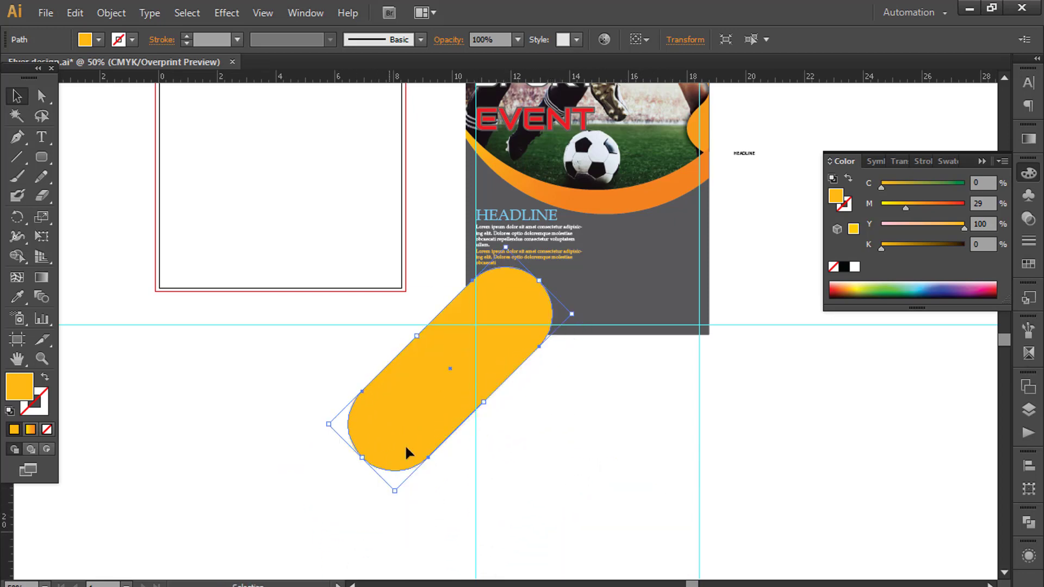
{"action": "key", "text": "ctrl+equal"}
{"action": "key", "text": "ctrl+equal"}
{"action": "left_click_drag", "start_coordinate": [590, 249], "coordinate": [594, 250]}
{"action": "scroll", "coordinate": [682, 385], "scroll_direction": "right", "scroll_amount": 3}
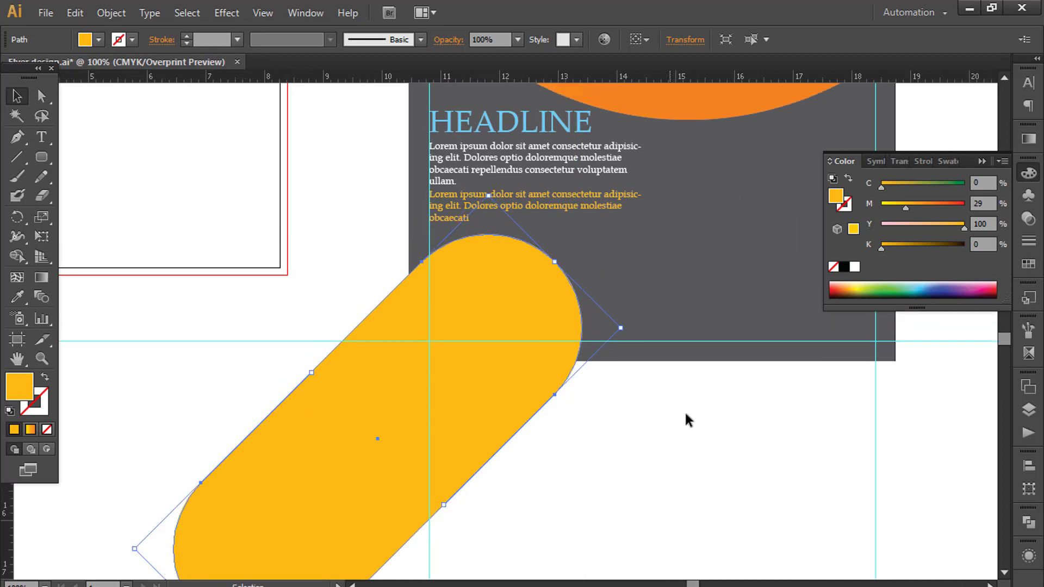
Recolor the diagonal rounded shape orange with C 0, M 49, Y 100 and K 0
{"action": "left_click_drag", "start_coordinate": [904, 210], "coordinate": [922, 208]}
{"action": "scroll", "coordinate": [652, 538], "scroll_direction": "up", "scroll_amount": 4}
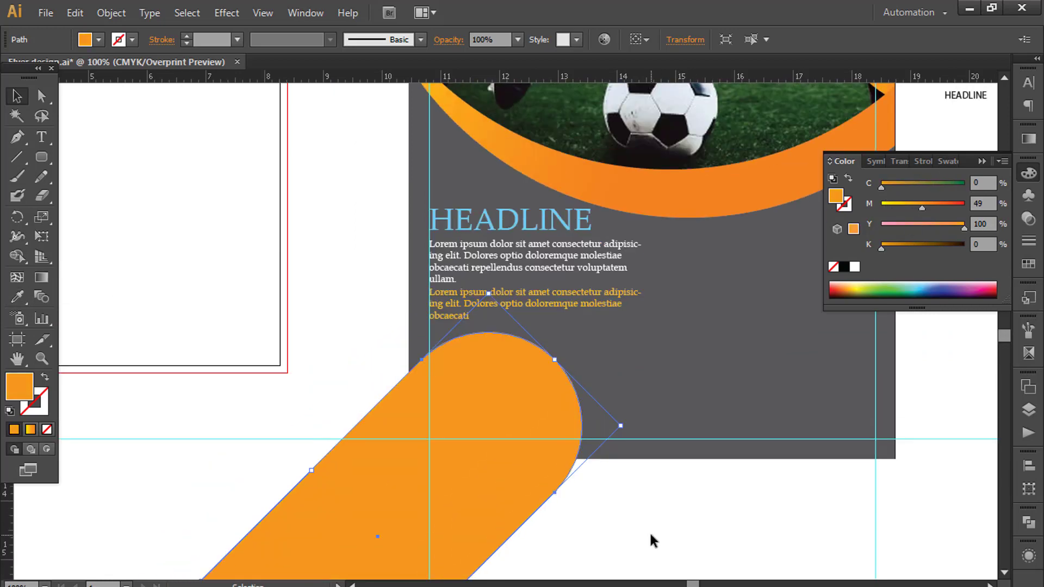
{"action": "left_click", "coordinate": [658, 531]}
Darken the flyer's lower gray area to K 88
{"action": "scroll", "coordinate": [718, 512], "scroll_direction": "right", "scroll_amount": 2}
{"action": "scroll", "coordinate": [717, 512], "scroll_direction": "right", "scroll_amount": 2}
{"action": "left_click", "coordinate": [576, 435]}
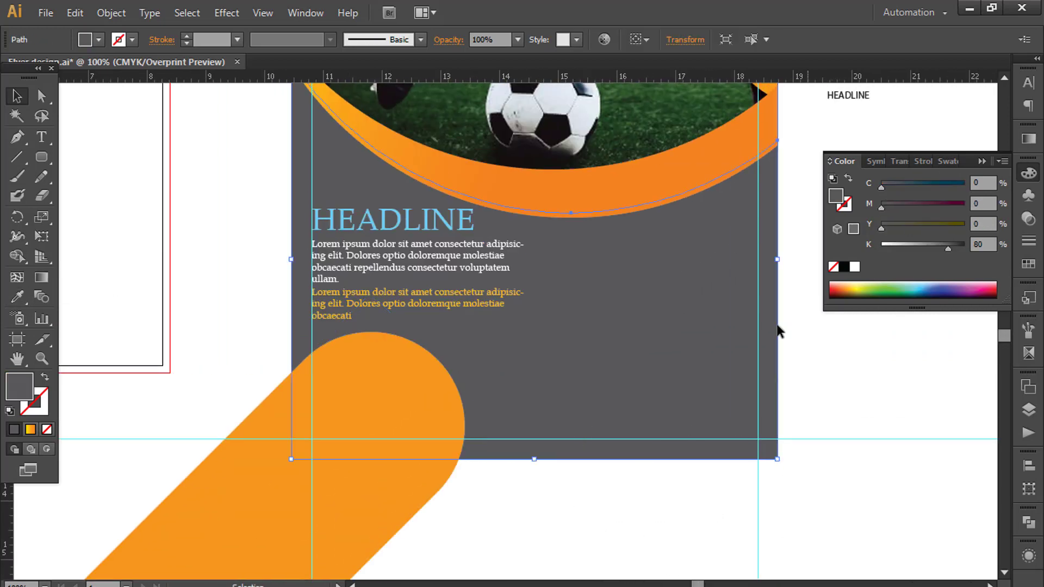
{"action": "left_click_drag", "start_coordinate": [951, 246], "coordinate": [955, 247]}
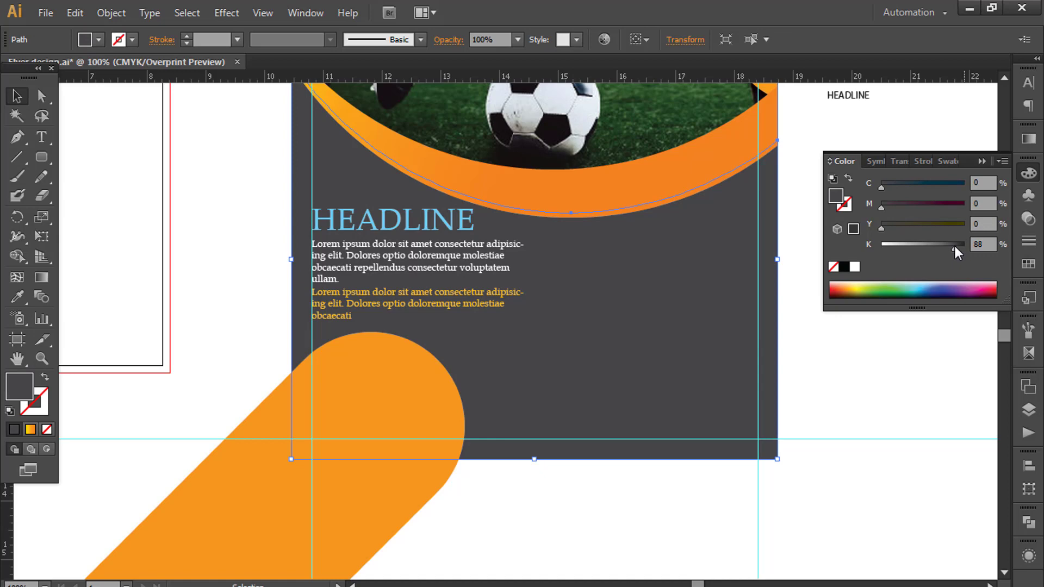
{"action": "left_click", "coordinate": [891, 418]}
Lighten the HEADLINE text slightly by lowering its cyan, and recolor the lower paragraph orange with C 0, M 38, Y 100 and K 0
{"action": "scroll", "coordinate": [870, 402], "scroll_direction": "up", "scroll_amount": 2}
{"action": "left_click", "coordinate": [392, 260]}
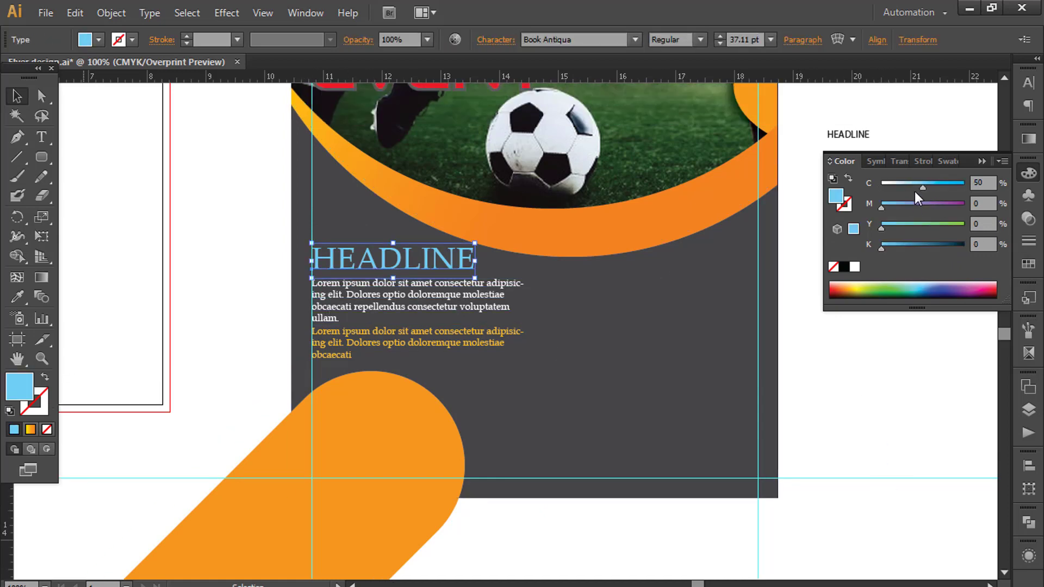
{"action": "mouse_move", "coordinate": [918, 185]}
{"action": "left_mouse_down"}
{"action": "mouse_move", "coordinate": [937, 185]}
{"action": "mouse_move", "coordinate": [918, 185]}
{"action": "left_mouse_up"}
{"action": "left_click", "coordinate": [541, 397]}
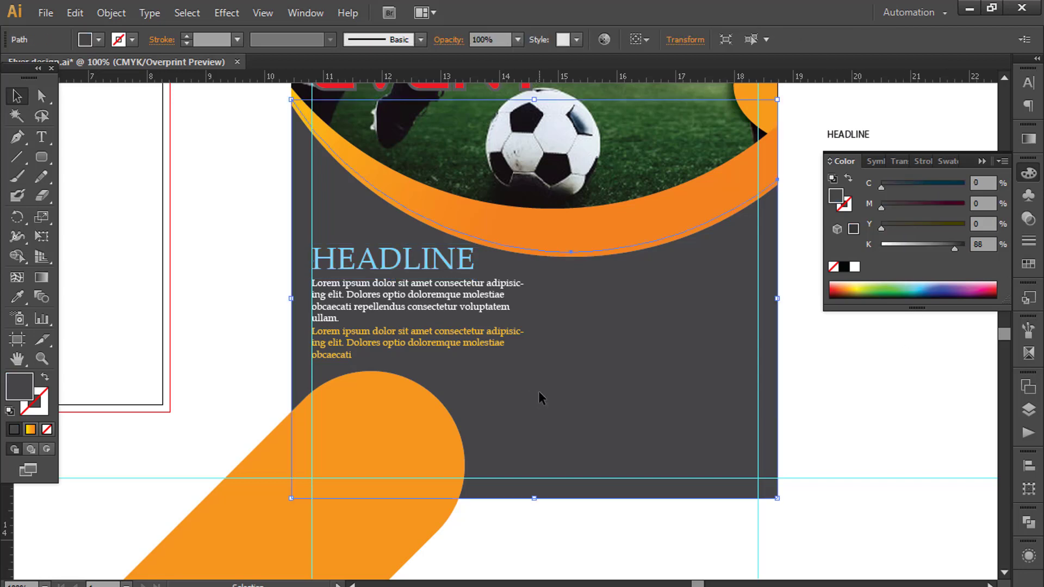
{"action": "left_click", "coordinate": [436, 331]}
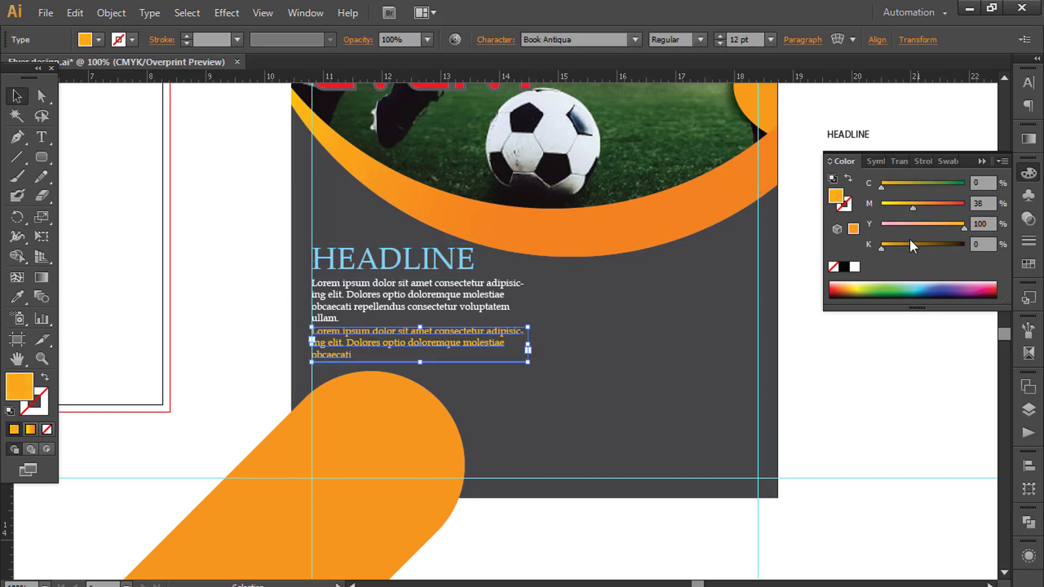
{"action": "left_click", "coordinate": [908, 389]}
{"action": "left_click", "coordinate": [601, 435]}
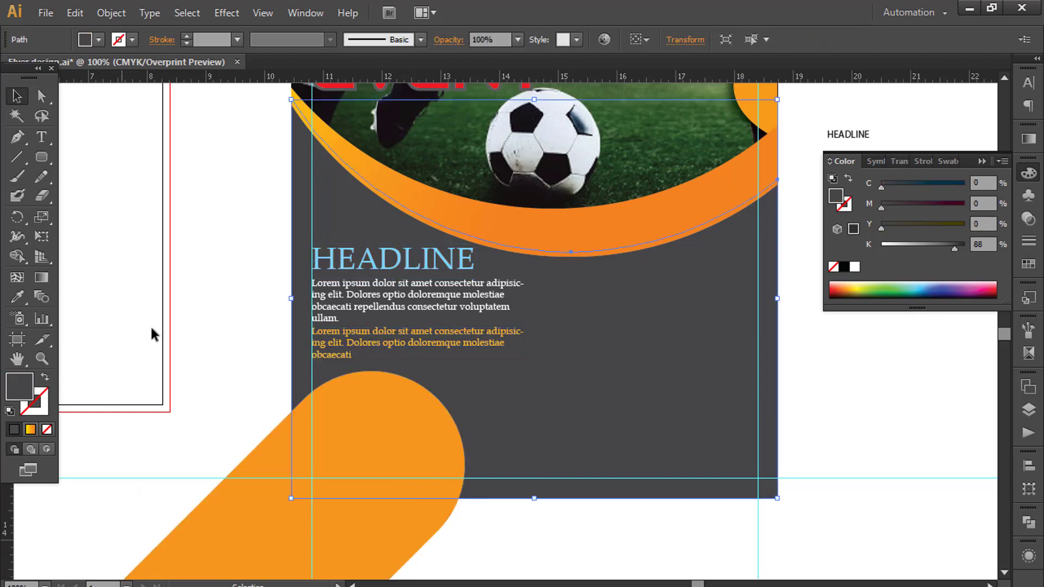
{"action": "left_click", "coordinate": [272, 336]}
Add a separate 12 pt text containing the year on the blank canvas below the flyer
{"action": "key", "text": "t"}
{"action": "scroll", "coordinate": [215, 235], "scroll_direction": "down", "scroll_amount": 5}
{"action": "left_click", "coordinate": [553, 430]}
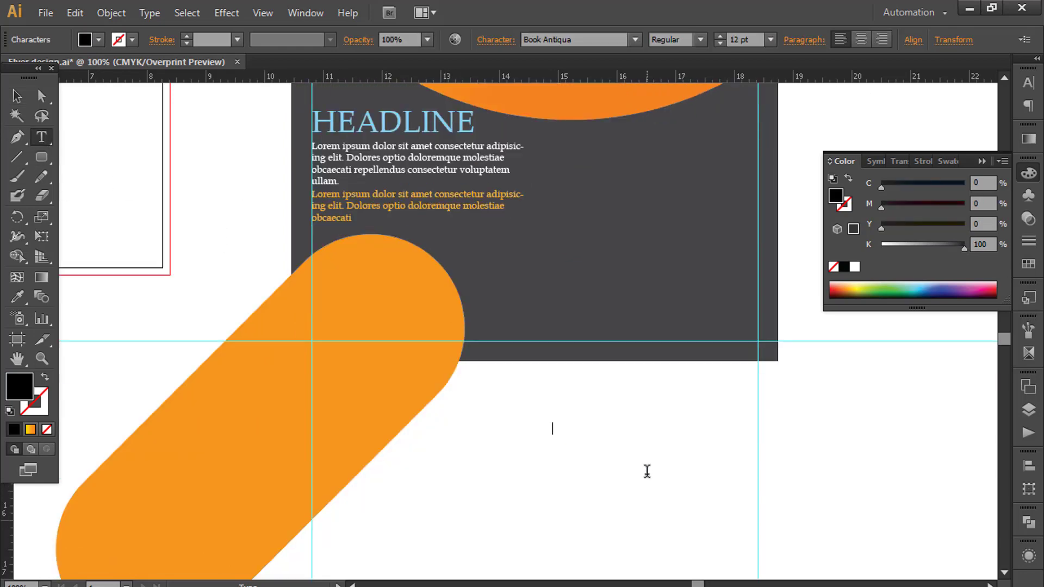
{"action": "key", "text": "Escape"}
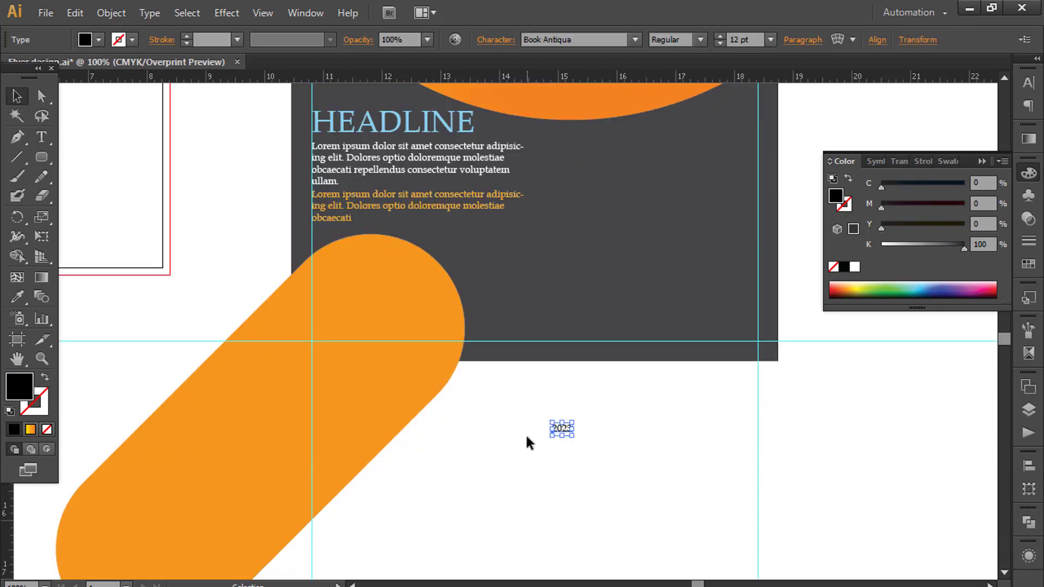
Change the 2023 text's font to Andes, enlarge it to about 56 pt and position it on the orange shape's upper end
{"action": "scroll", "coordinate": [525, 437], "scroll_direction": "up", "scroll_amount": 2}
{"action": "left_click", "coordinate": [555, 43]}
{"action": "scroll", "coordinate": [554, 45], "scroll_direction": "up", "scroll_amount": 5}
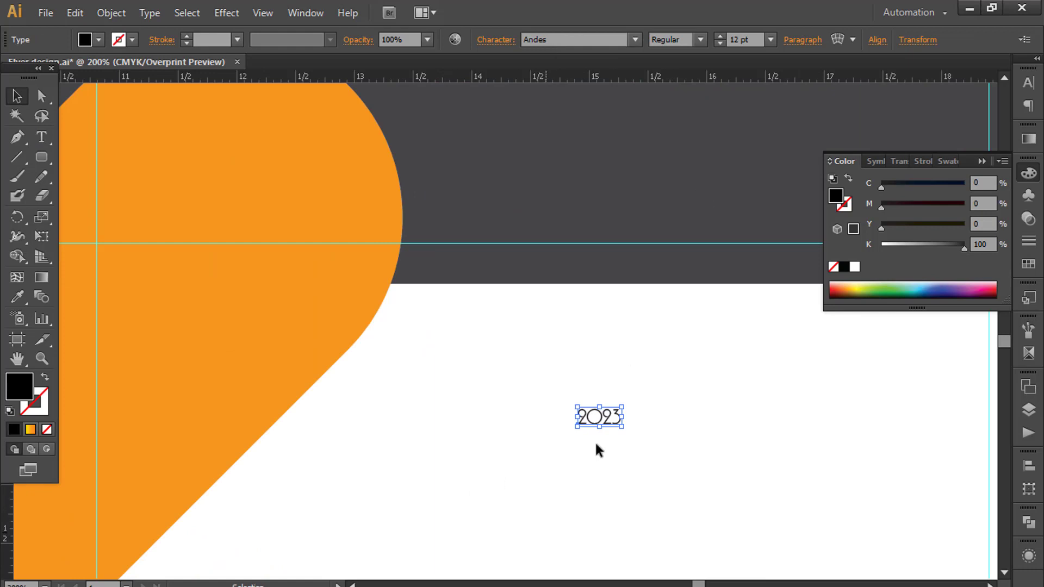
{"action": "scroll", "coordinate": [598, 450], "scroll_direction": "down", "scroll_amount": 1}
{"action": "scroll", "coordinate": [617, 430], "scroll_direction": "left", "scroll_amount": 3}
{"action": "left_click_drag", "start_coordinate": [760, 419], "coordinate": [556, 197]}
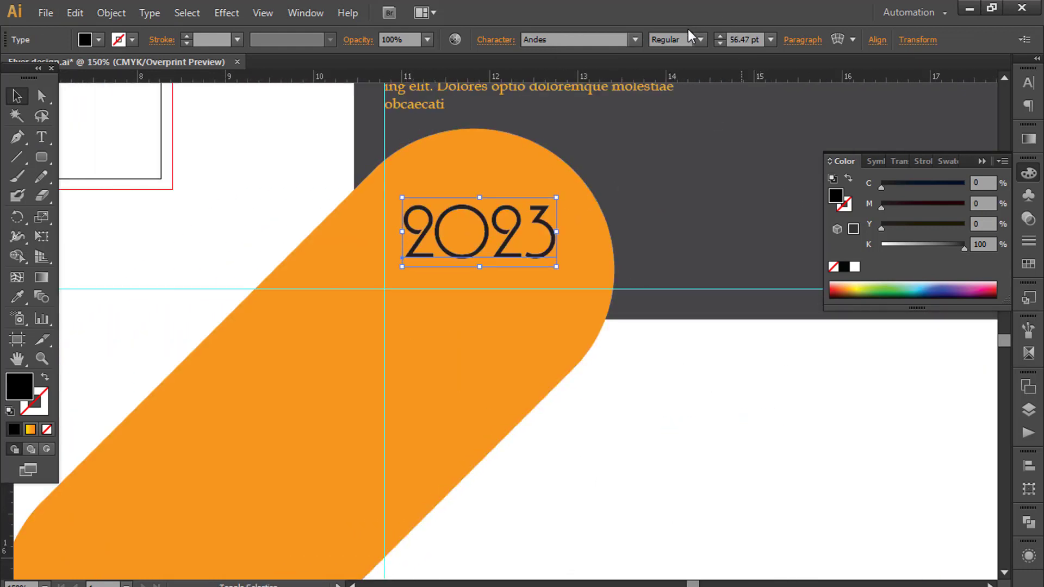
{"action": "left_click", "coordinate": [636, 328]}
{"action": "mouse_move", "coordinate": [513, 253]}
{"action": "left_mouse_down"}
{"action": "mouse_move", "coordinate": [513, 262]}
{"action": "mouse_move", "coordinate": [511, 235]}
{"action": "left_mouse_up"}
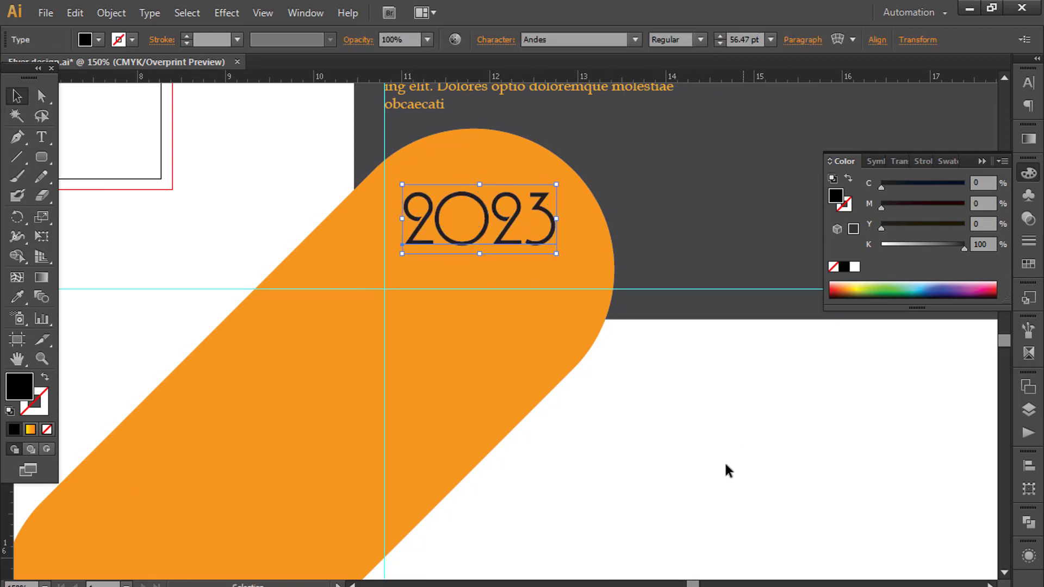
{"action": "left_click", "coordinate": [729, 471]}
Divide the orange diagonal shape at the flyer's edges with the Shape Builder tool and delete the part outside the flyer
{"action": "scroll", "coordinate": [701, 451], "scroll_direction": "right", "scroll_amount": 5}
{"action": "scroll", "coordinate": [516, 408], "scroll_direction": "down", "scroll_amount": 1}
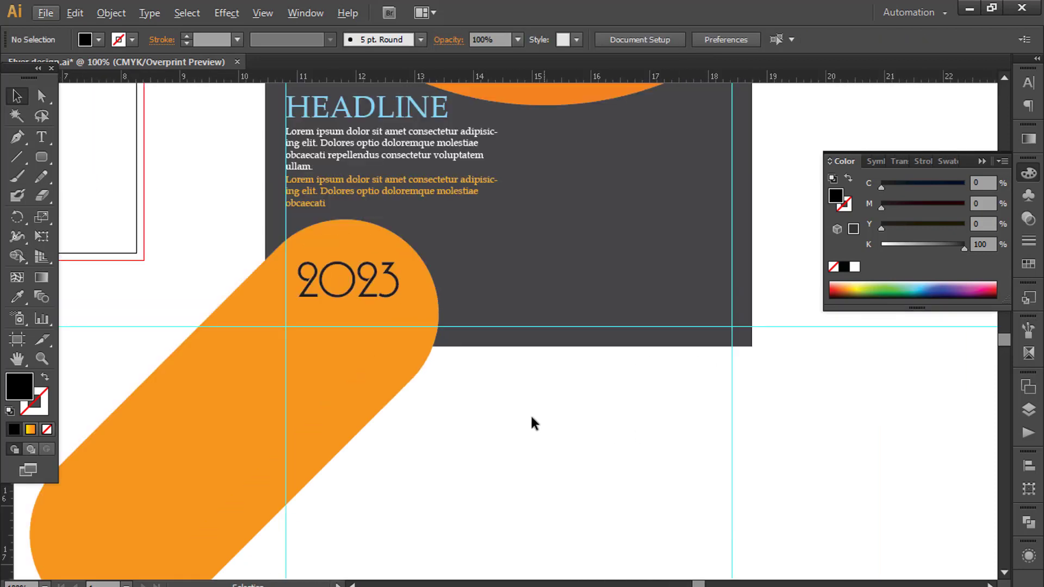
{"action": "left_click", "coordinate": [513, 326]}
{"action": "left_click", "coordinate": [360, 368], "text": "shift"}
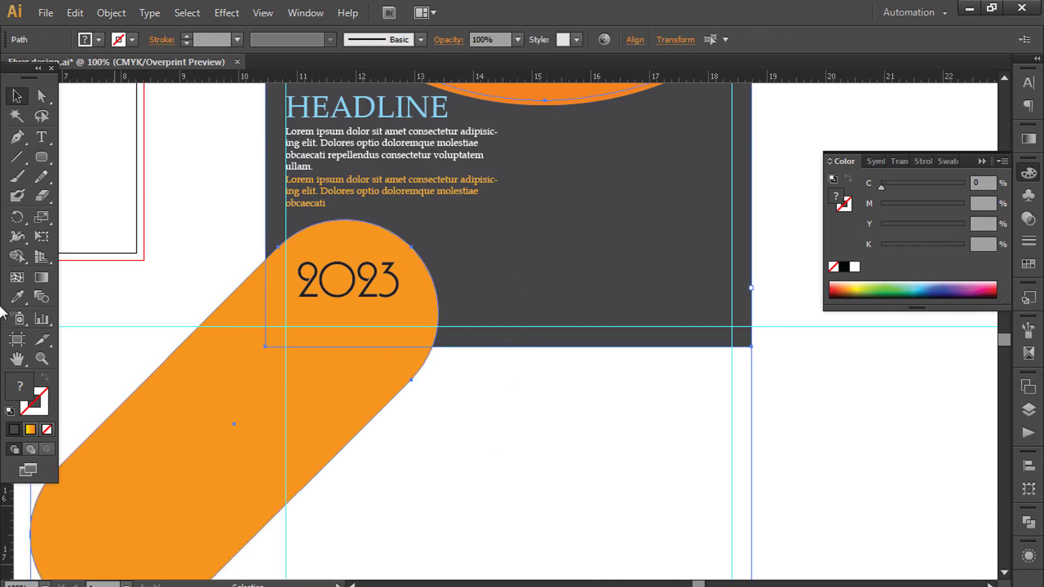
{"action": "left_click", "coordinate": [17, 256]}
{"action": "left_click", "coordinate": [354, 404], "text": "alt"}
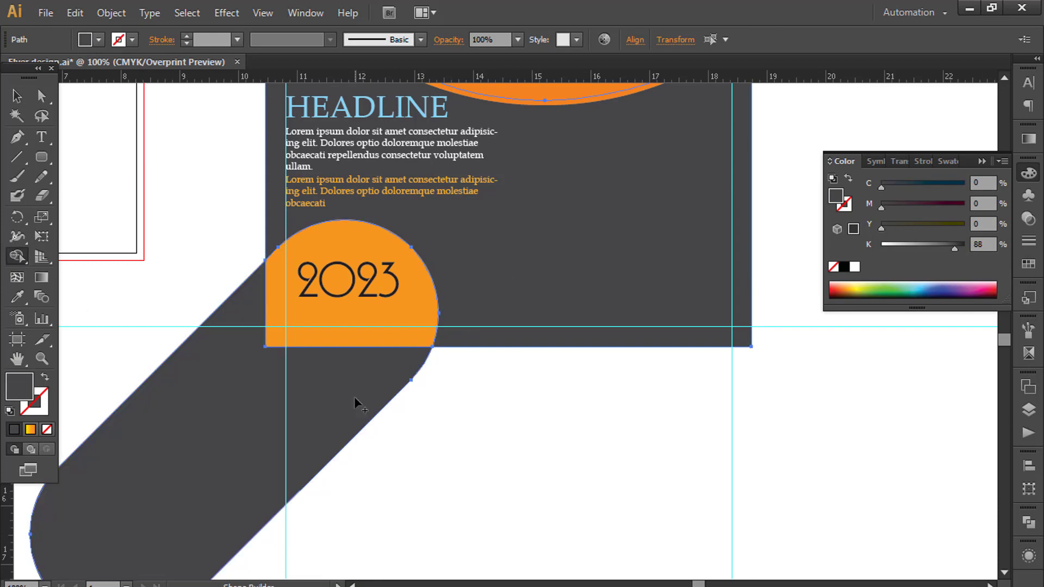
{"action": "key", "text": "v"}
{"action": "left_click", "coordinate": [288, 374]}
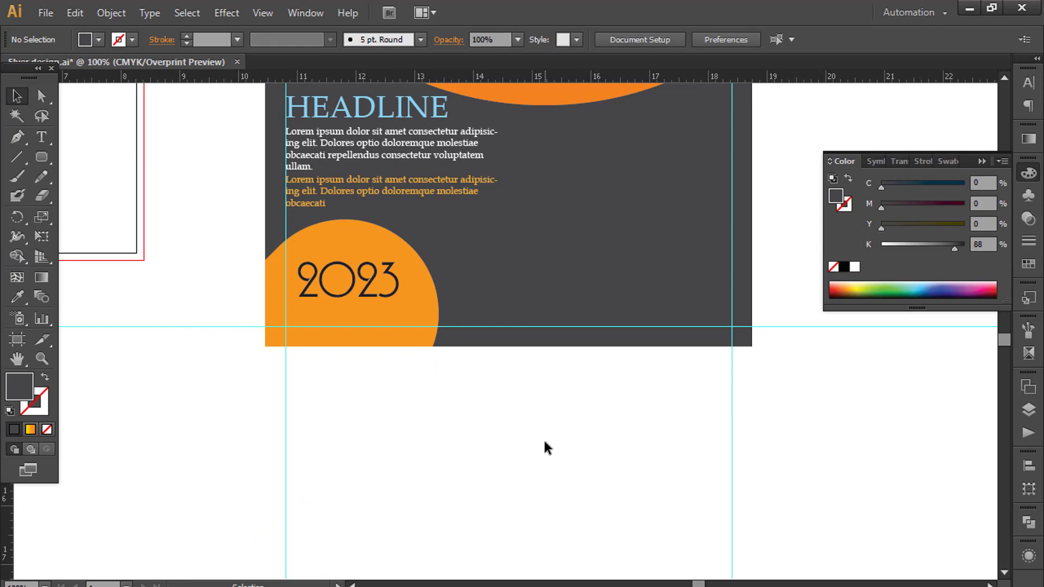
Recolor the 2023 text on the orange shape white
{"action": "left_click", "coordinate": [484, 252]}
{"action": "left_click", "coordinate": [517, 433]}
{"action": "scroll", "coordinate": [555, 422], "scroll_direction": "right", "scroll_amount": 2}
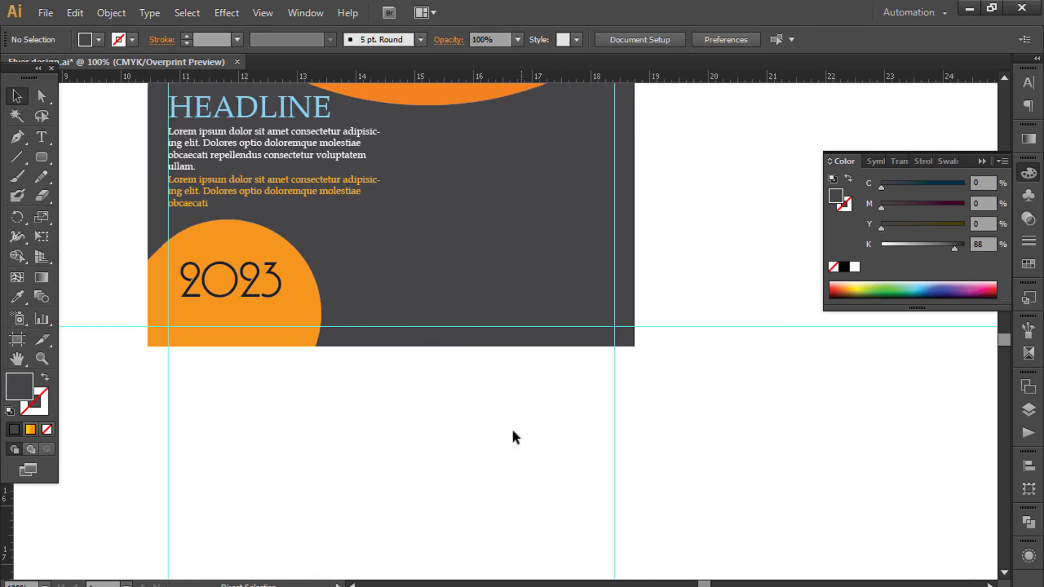
{"action": "scroll", "coordinate": [512, 431], "scroll_direction": "up", "scroll_amount": 3}
{"action": "left_click", "coordinate": [217, 353]}
{"action": "left_click", "coordinate": [690, 305]}
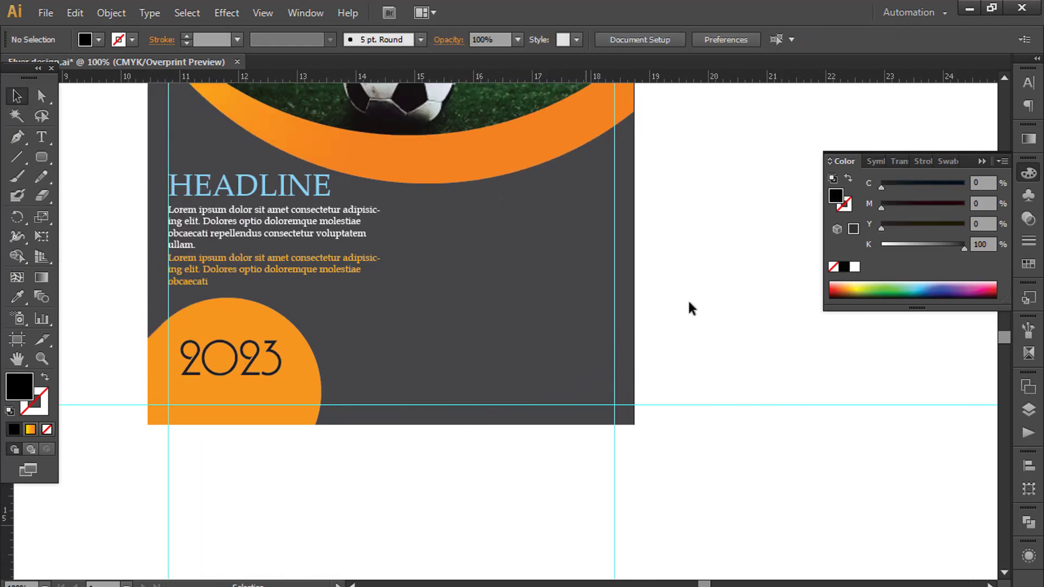
{"action": "key", "text": "ctrl+z"}
{"action": "left_click", "coordinate": [854, 266]}
{"action": "left_click", "coordinate": [406, 475]}
{"action": "scroll", "coordinate": [402, 473], "scroll_direction": "right", "scroll_amount": 2}
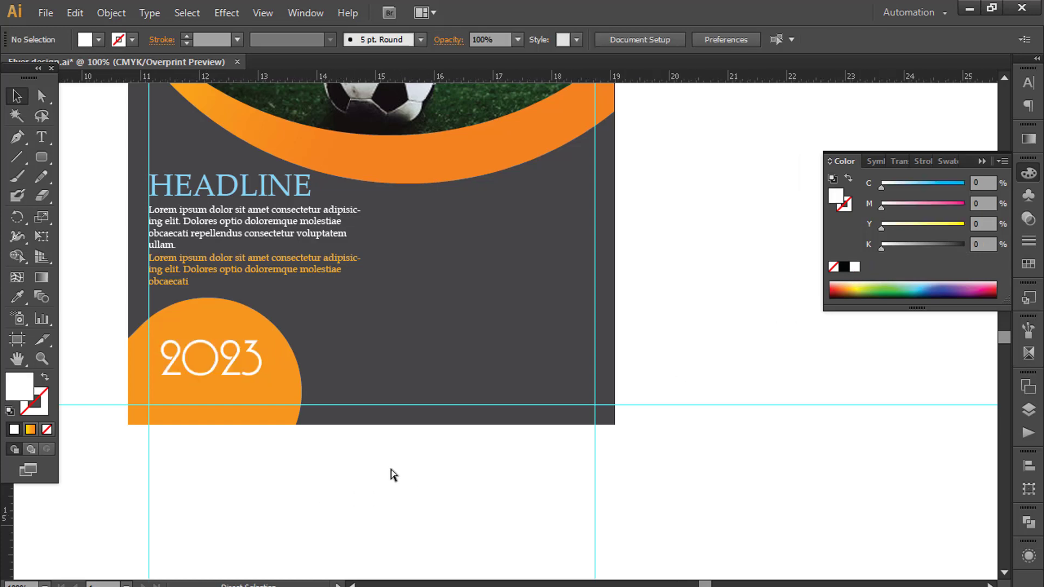
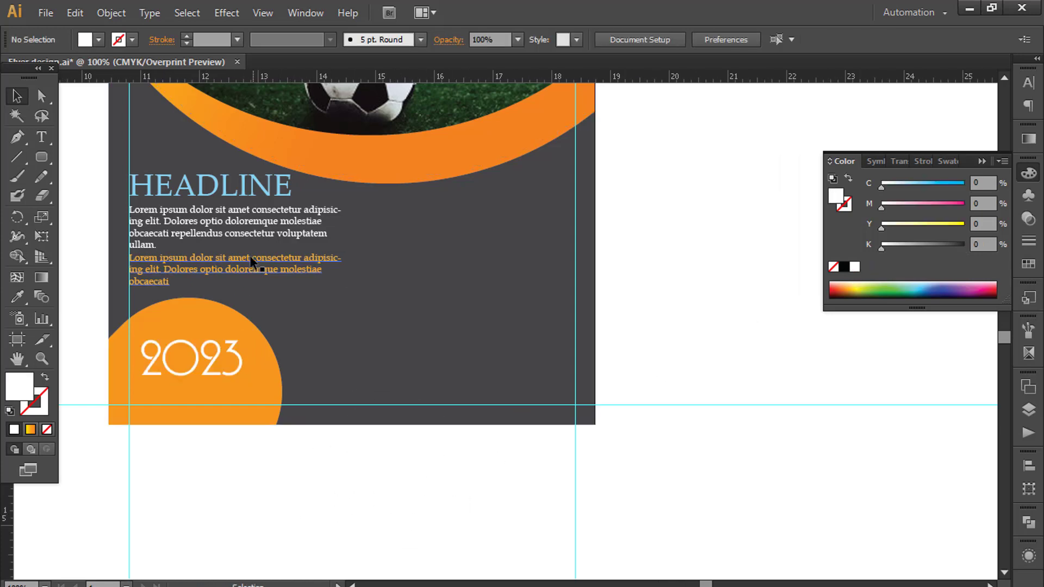
Duplicate the HEADLINE text and its two paragraphs into the empty gray area beside the orange year shape
{"action": "left_click", "coordinate": [233, 212]}
{"action": "left_click", "coordinate": [225, 256], "text": "shift"}
{"action": "left_click", "coordinate": [218, 187], "text": "shift"}
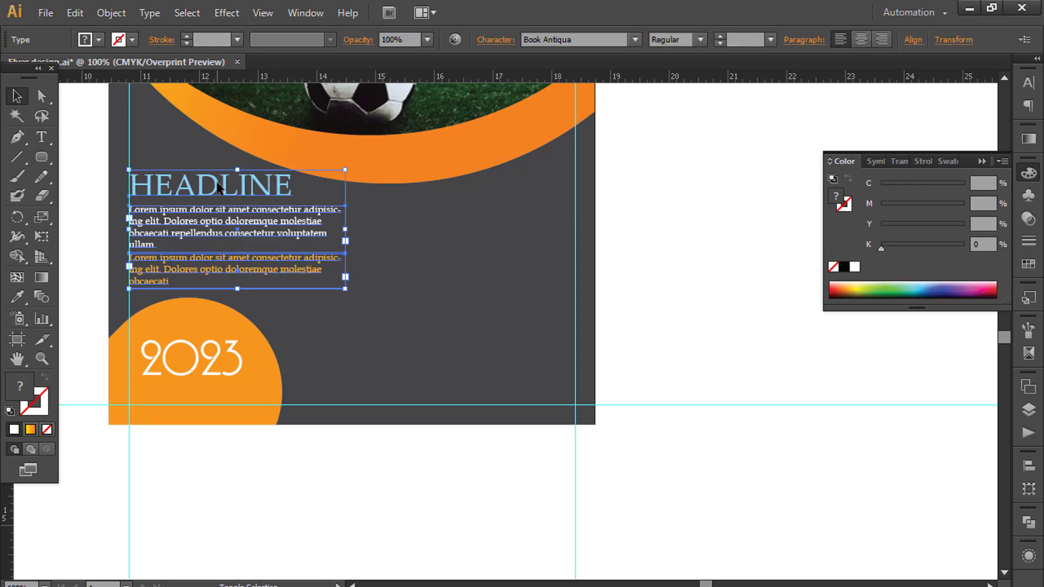
{"action": "left_click_drag", "start_coordinate": [189, 234], "coordinate": [407, 335]}
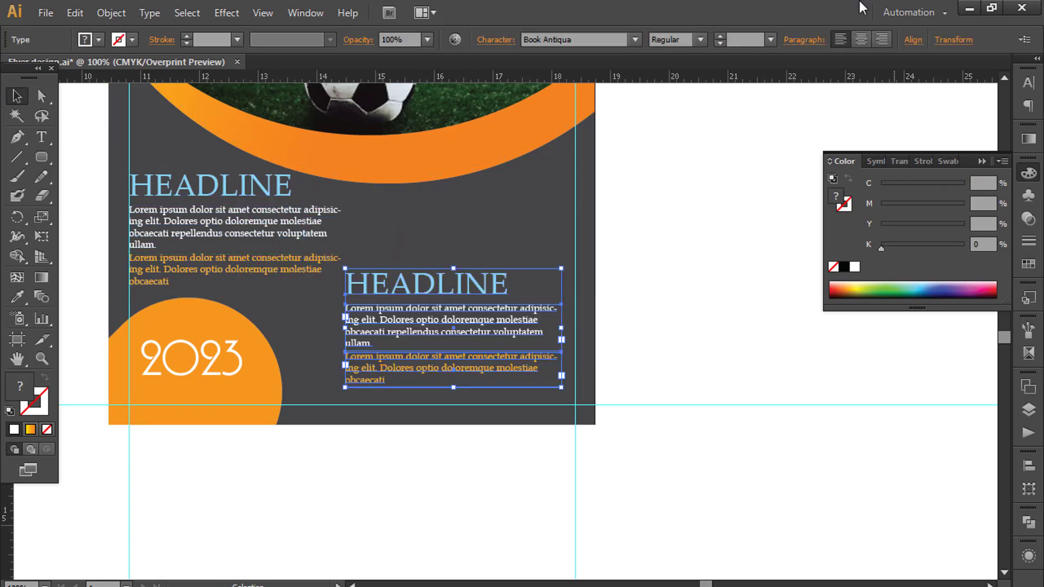
Right-align the text in the copied HEADLINE block and line up the right edges of its three text objects
{"action": "left_click", "coordinate": [920, 40]}
{"action": "left_click", "coordinate": [806, 82]}
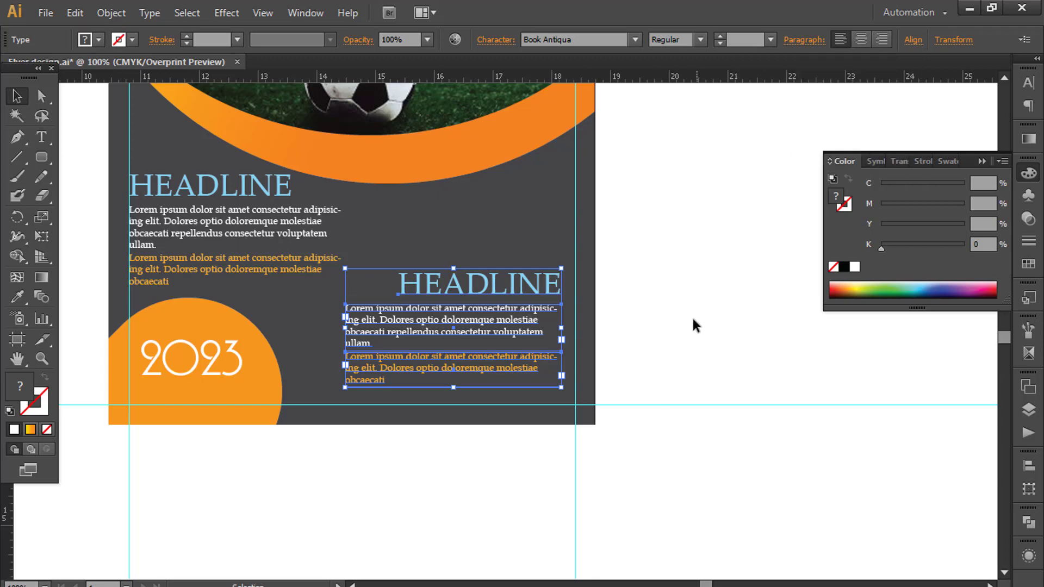
{"action": "left_click", "coordinate": [881, 39]}
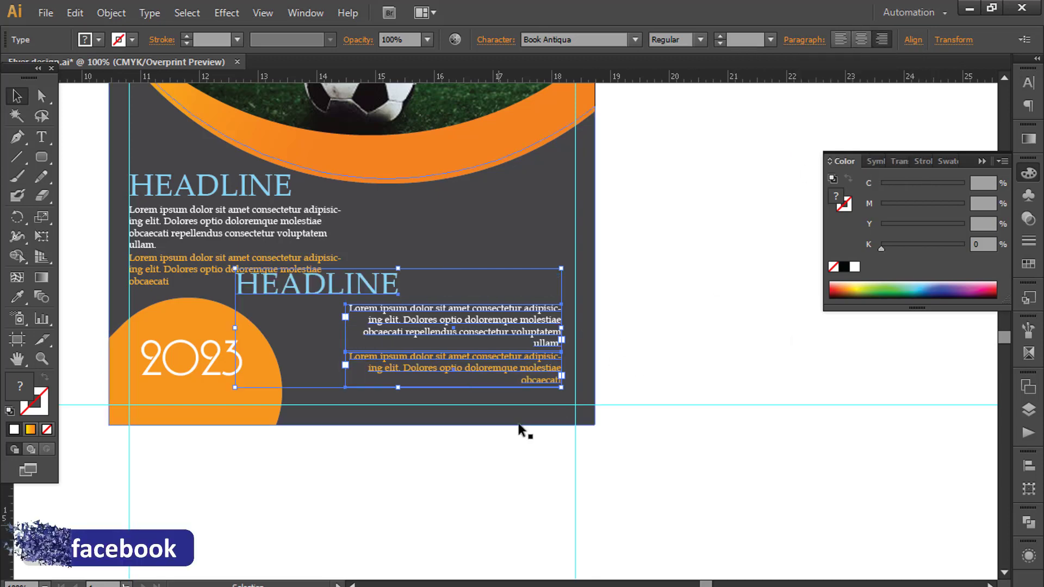
{"action": "left_click", "coordinate": [913, 39]}
{"action": "left_click", "coordinate": [806, 82]}
{"action": "scroll", "coordinate": [532, 325], "scroll_direction": "up", "scroll_amount": 1}
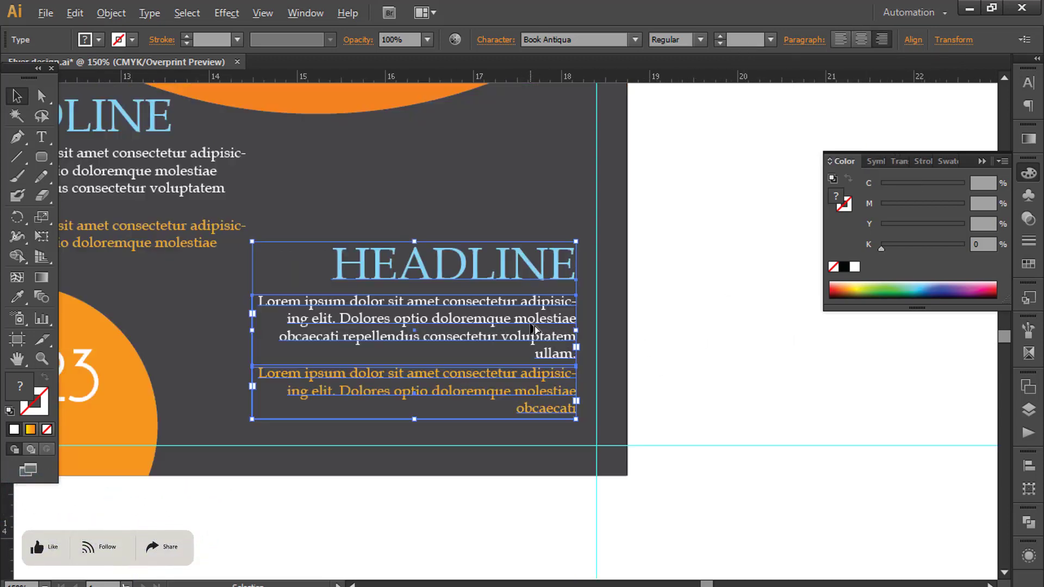
Set the copied HEADLINE's font size to 26 pt
{"action": "left_click", "coordinate": [589, 321]}
{"action": "left_click", "coordinate": [544, 266]}
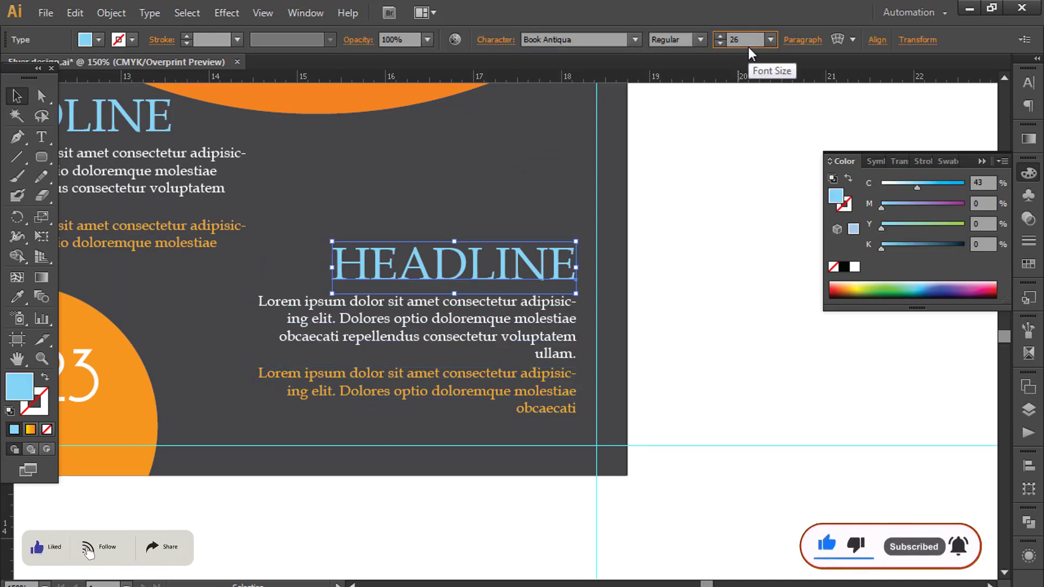
{"action": "type", "text": "26"}
{"action": "key", "text": "Return"}
{"action": "left_click", "coordinate": [722, 326]}
Move the copied HEADLINE and both its paragraphs up together, closer to the orange band
{"action": "left_click", "coordinate": [543, 334]}
{"action": "left_click", "coordinate": [541, 369], "text": "shift"}
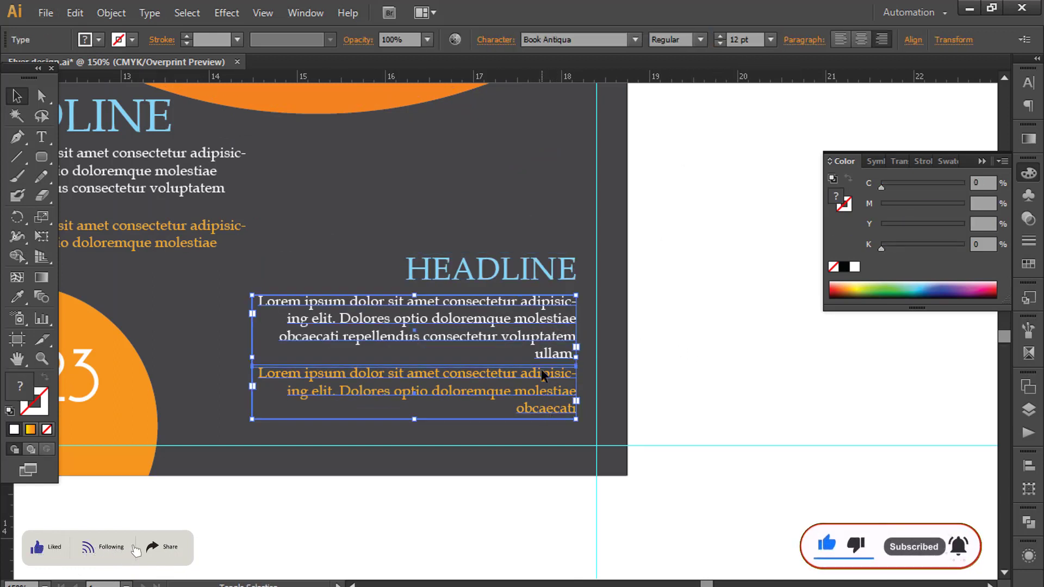
{"action": "left_click", "coordinate": [548, 275], "text": "shift"}
{"action": "left_click_drag", "start_coordinate": [548, 275], "coordinate": [560, 184]}
{"action": "key", "text": "ctrl+shift+a"}
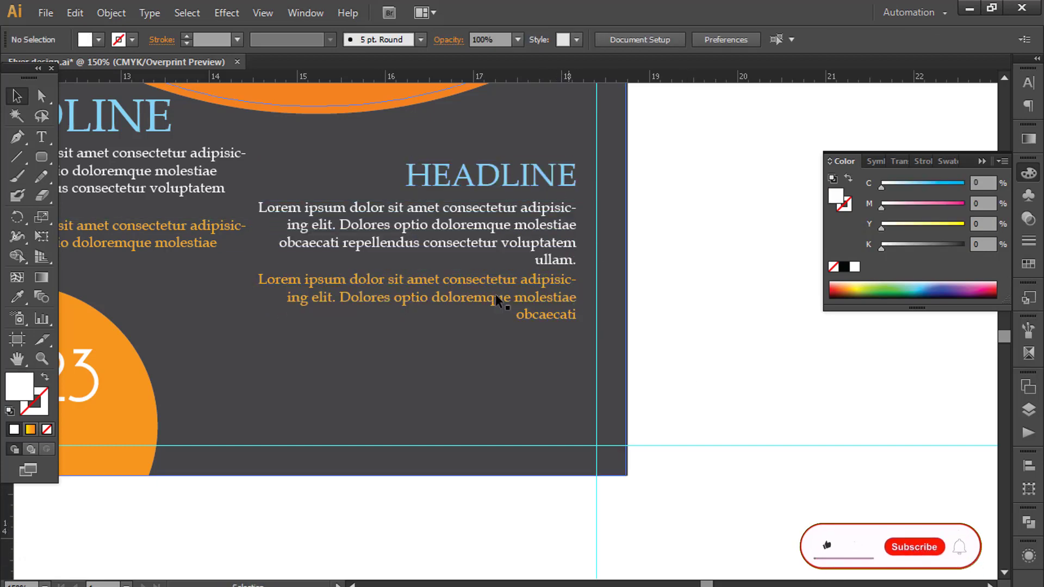
Delete "obcaecati repellendus consectetur voluptatem ullam." from the copied white paragraph and shorten its text frame to two lines
{"action": "double_click", "coordinate": [318, 251]}
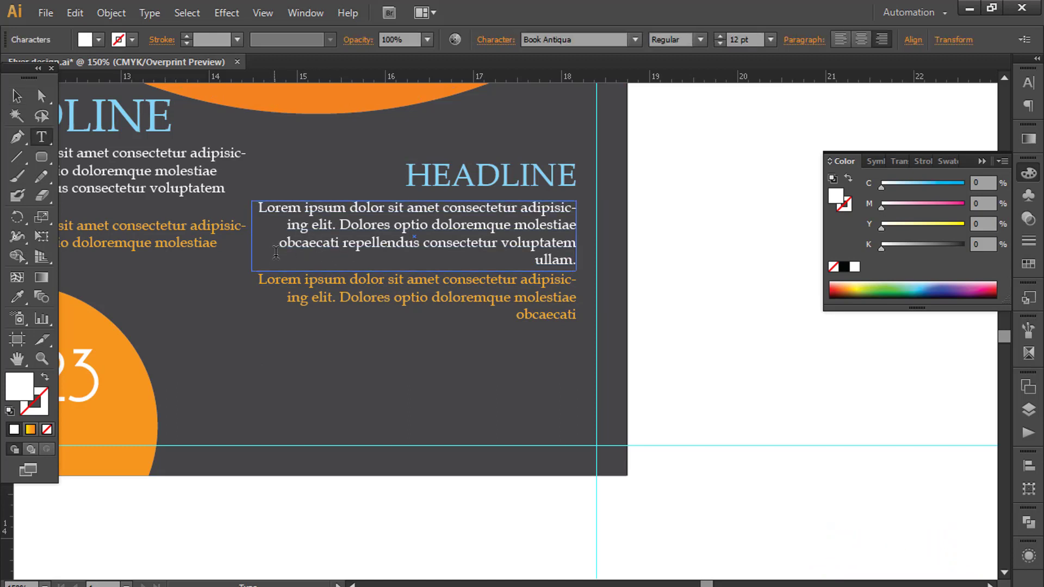
{"action": "left_click_drag", "start_coordinate": [278, 248], "coordinate": [542, 260]}
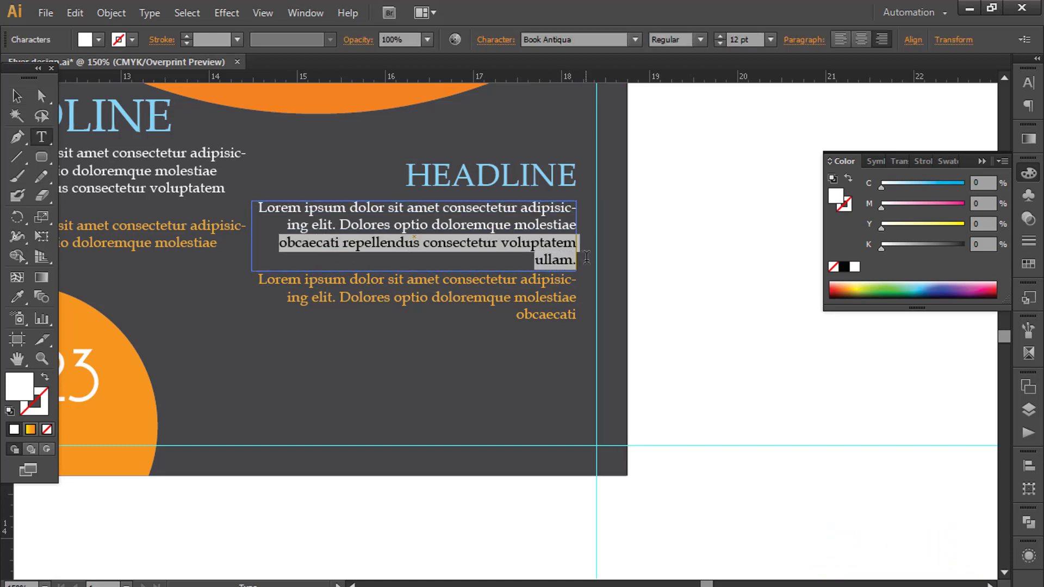
{"action": "key", "text": "BackSpace"}
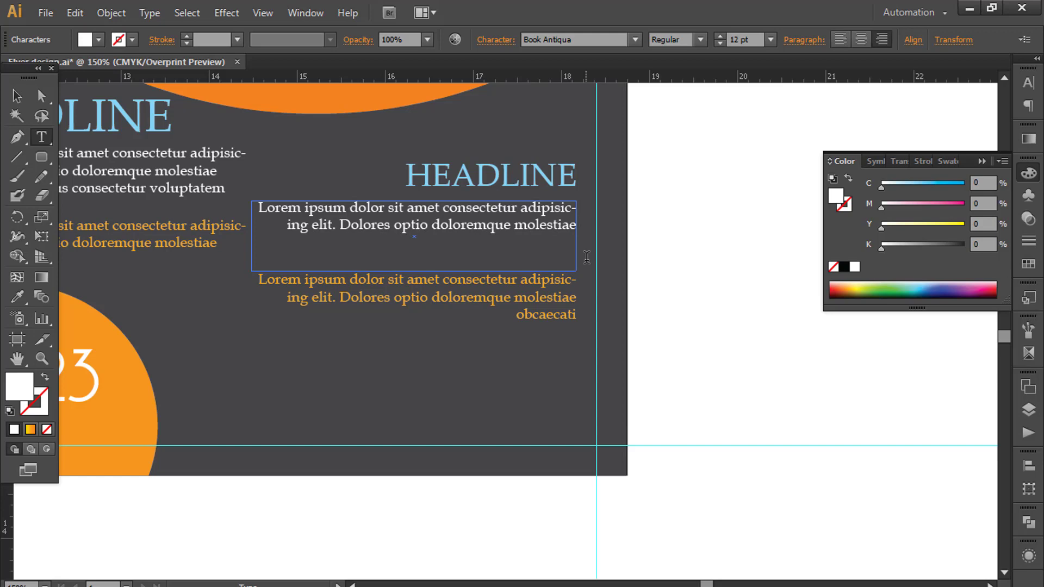
{"action": "key", "text": "Escape"}
{"action": "left_click_drag", "start_coordinate": [414, 271], "coordinate": [415, 244]}
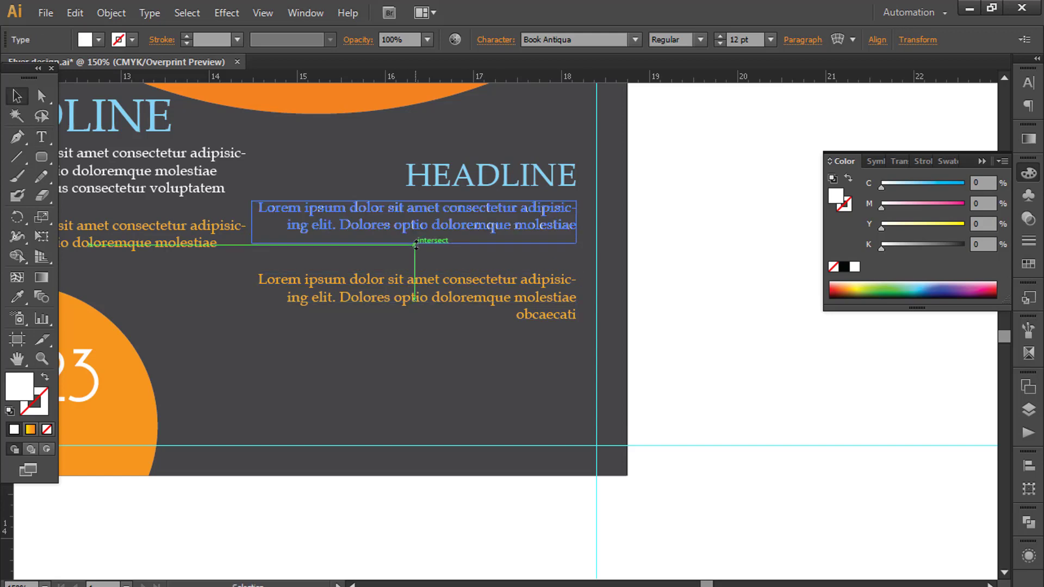
Widen the copied orange paragraph's frame so its text fits on two lines, and move it up beneath the white paragraph
{"action": "left_click", "coordinate": [512, 317]}
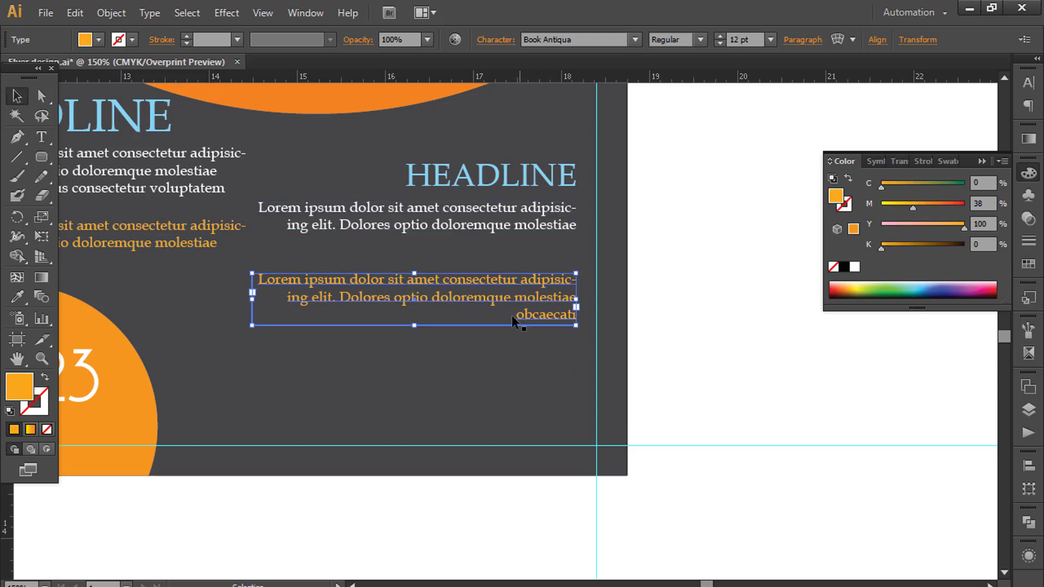
{"action": "double_click", "coordinate": [286, 299]}
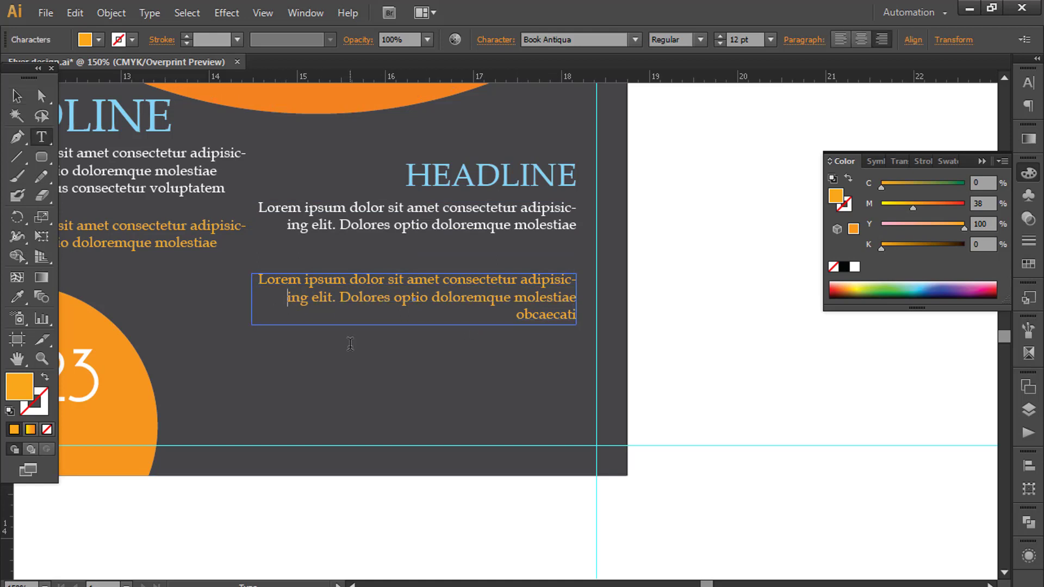
{"action": "left_click", "coordinate": [17, 97]}
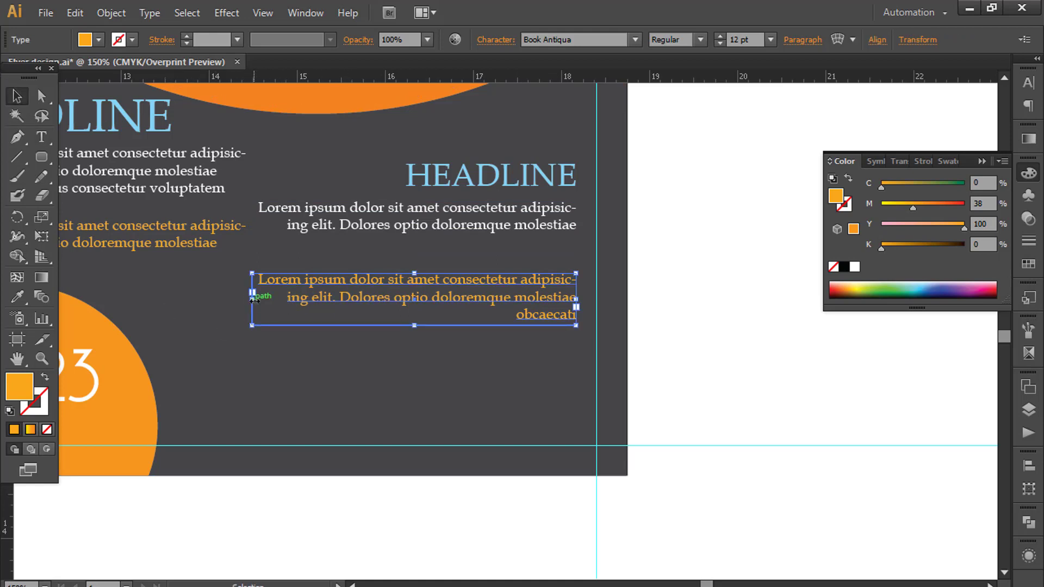
{"action": "left_click_drag", "start_coordinate": [251, 294], "coordinate": [216, 293]}
{"action": "left_click_drag", "start_coordinate": [485, 298], "coordinate": [486, 269]}
Align the right edges of the copied headline and paragraphs, and shift them about 0.2 in to the right margin guide
{"action": "left_click", "coordinate": [530, 258], "text": "shift"}
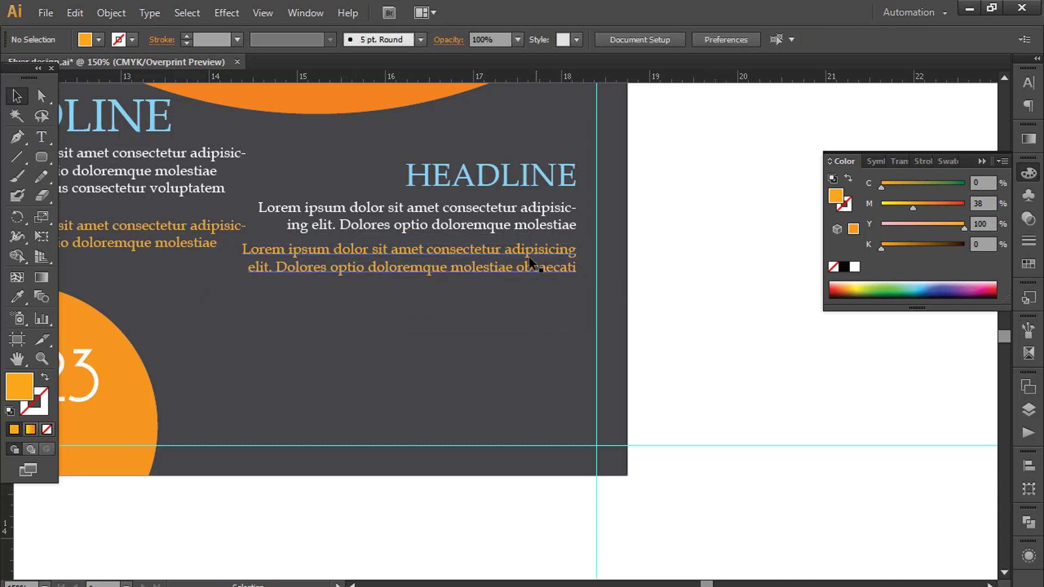
{"action": "left_click", "coordinate": [540, 209], "text": "shift"}
{"action": "left_click", "coordinate": [542, 178], "text": "shift"}
{"action": "left_click", "coordinate": [537, 240], "text": "shift"}
{"action": "left_click", "coordinate": [537, 249], "text": "shift"}
{"action": "left_click", "coordinate": [626, 187], "text": "shift"}
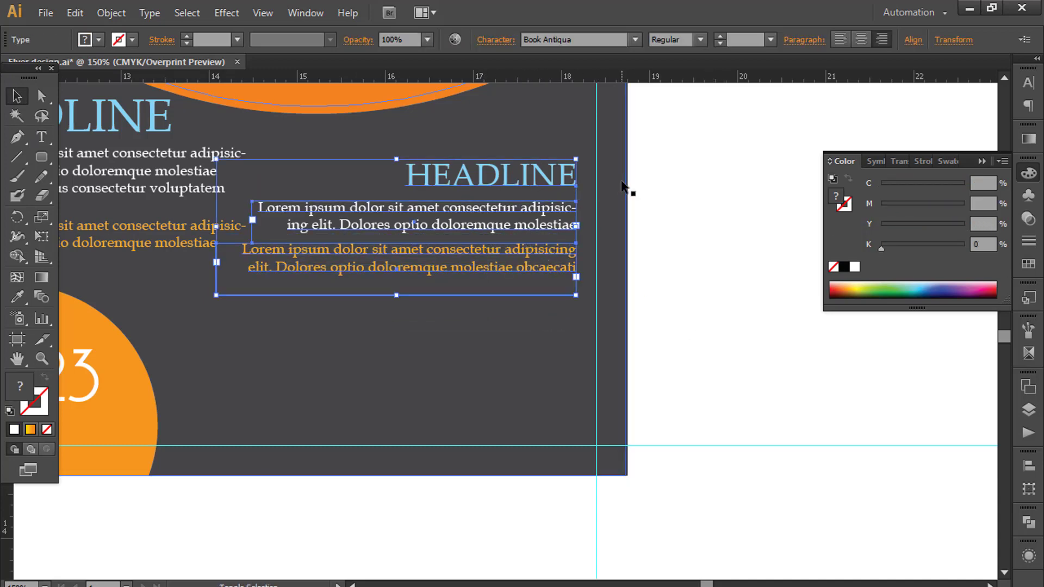
{"action": "left_click", "coordinate": [913, 40]}
{"action": "left_click", "coordinate": [809, 83]}
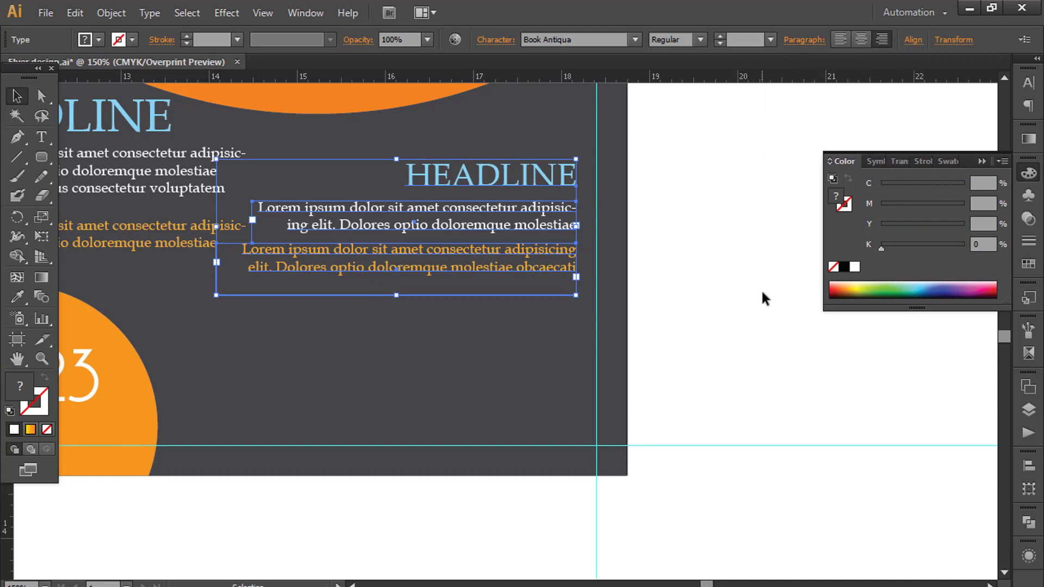
{"action": "left_click_drag", "start_coordinate": [530, 183], "coordinate": [550, 184]}
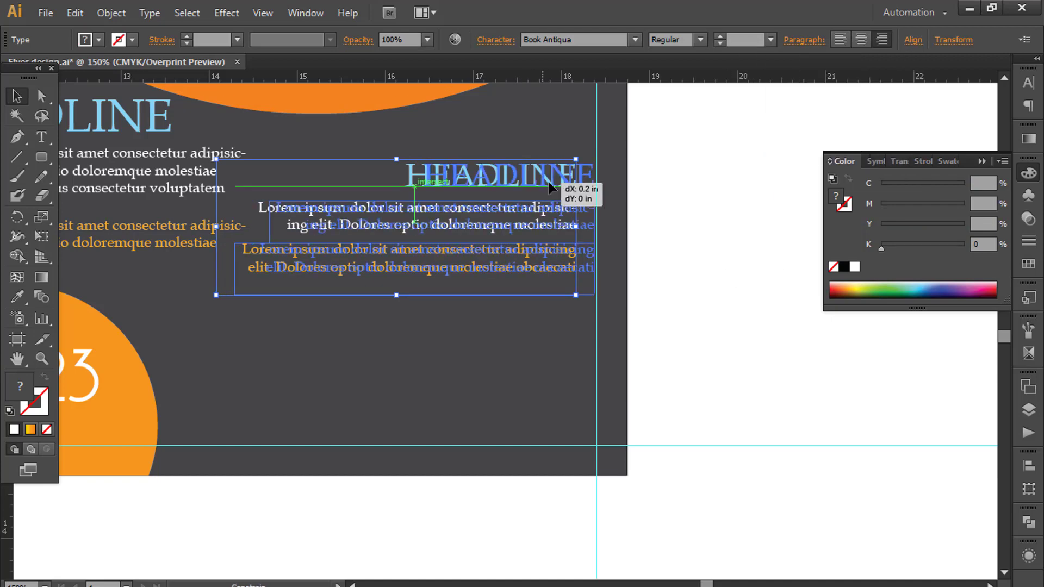
{"action": "left_click", "coordinate": [678, 316]}
Tighten the copied block's spacing by nudging the orange paragraph up and the HEADLINE down toward the white paragraph
{"action": "left_click", "coordinate": [511, 175]}
{"action": "left_click", "coordinate": [522, 223]}
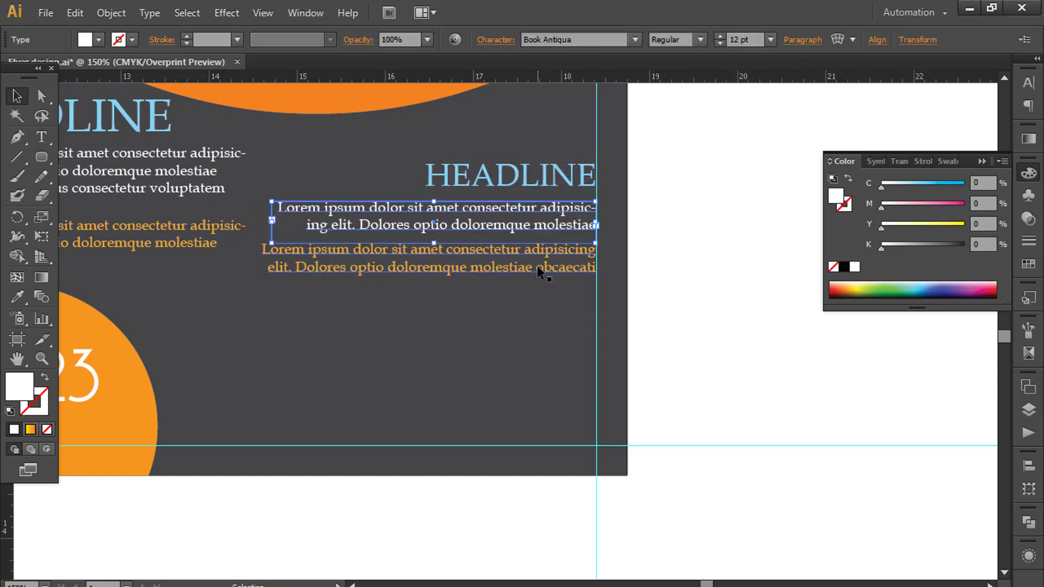
{"action": "left_click", "coordinate": [537, 265]}
{"action": "left_click_drag", "start_coordinate": [536, 266], "coordinate": [537, 261]}
{"action": "left_click_drag", "start_coordinate": [511, 175], "coordinate": [511, 180]}
{"action": "left_click", "coordinate": [756, 339]}
Move the copied white and orange paragraphs down together, away from the HEADLINE
{"action": "left_click", "coordinate": [533, 247]}
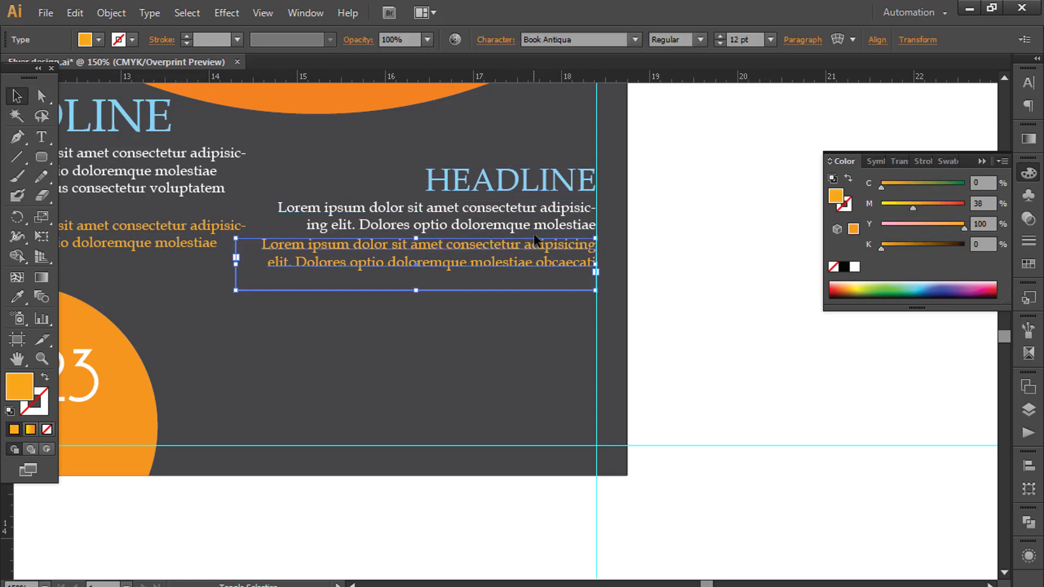
{"action": "left_click", "coordinate": [530, 238], "text": "shift"}
{"action": "left_click_drag", "start_coordinate": [530, 242], "coordinate": [529, 261]}
{"action": "left_click", "coordinate": [664, 256]}
Move the copied HEADLINE down until it sits just above the white paragraph
{"action": "left_click", "coordinate": [552, 192]}
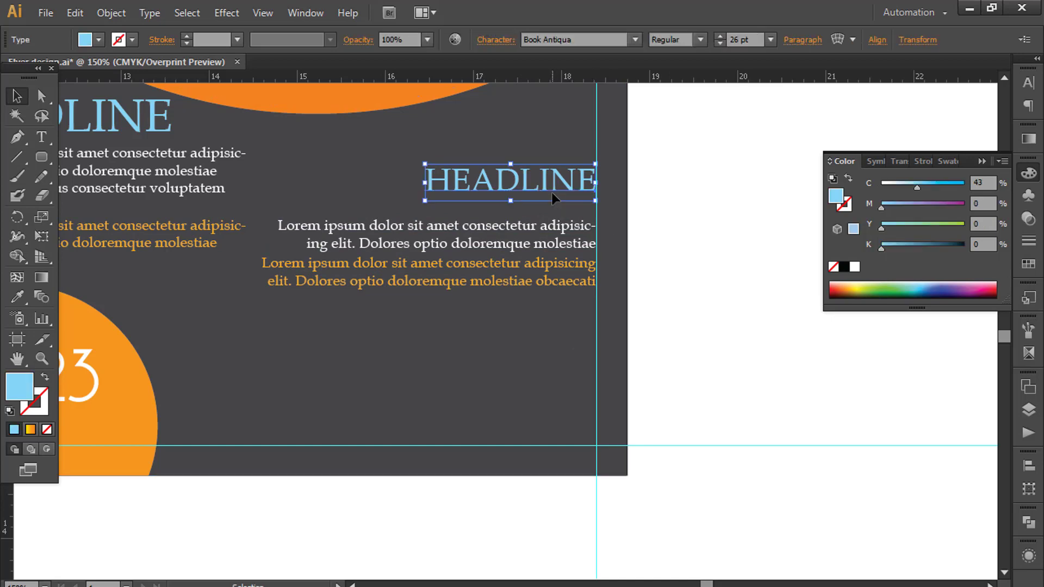
{"action": "left_click_drag", "start_coordinate": [551, 191], "coordinate": [552, 202]}
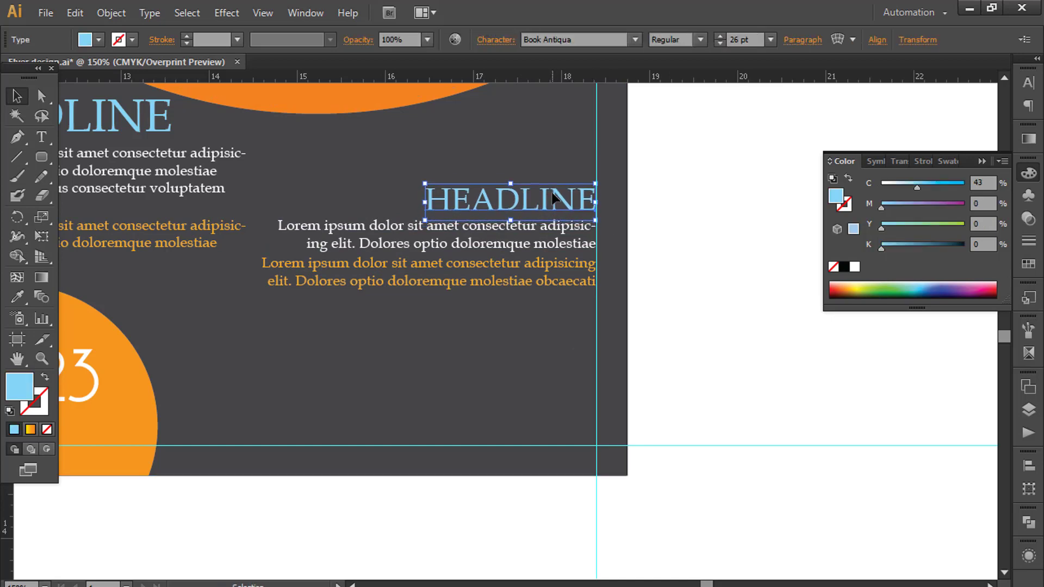
{"action": "left_click", "coordinate": [669, 344]}
{"action": "left_click", "coordinate": [507, 281]}
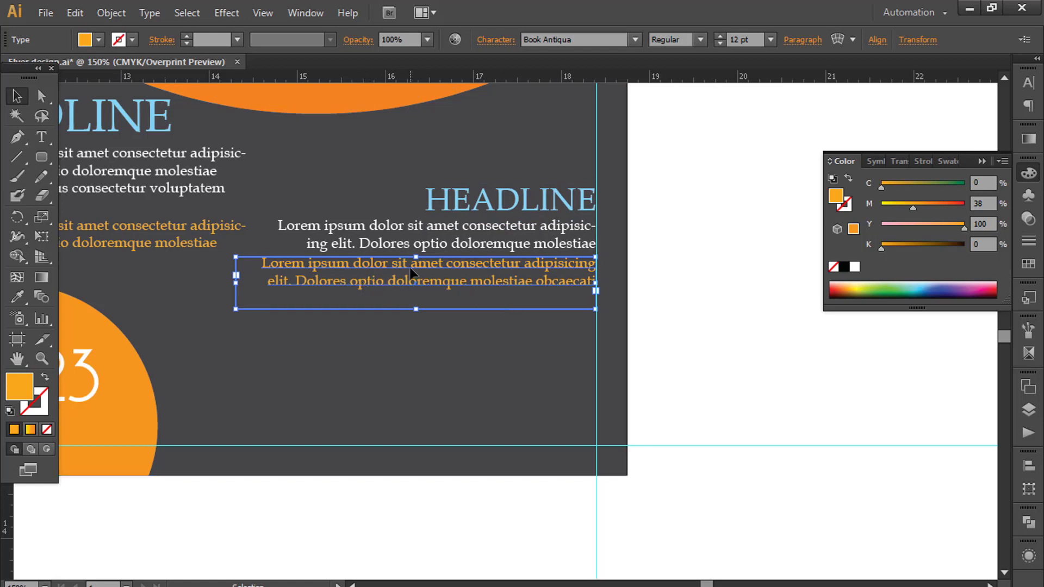
Set the font of the white and orange paragraphs in the right text block to Arial
{"action": "left_click", "coordinate": [448, 240]}
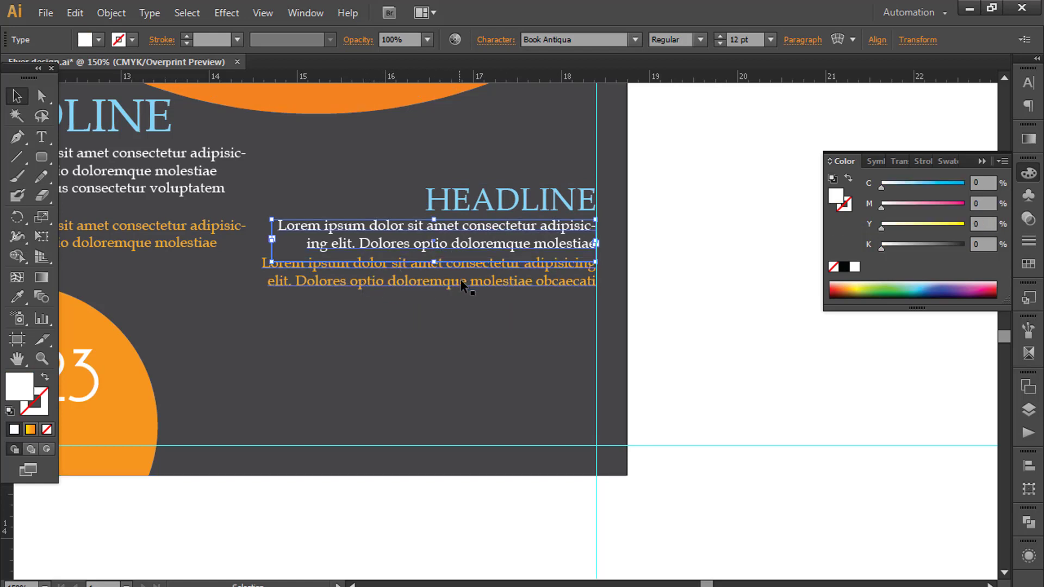
{"action": "left_click", "coordinate": [460, 279], "text": "shift"}
{"action": "left_click", "coordinate": [592, 40]}
{"action": "type", "text": "Arial"}
{"action": "key", "text": "Return"}
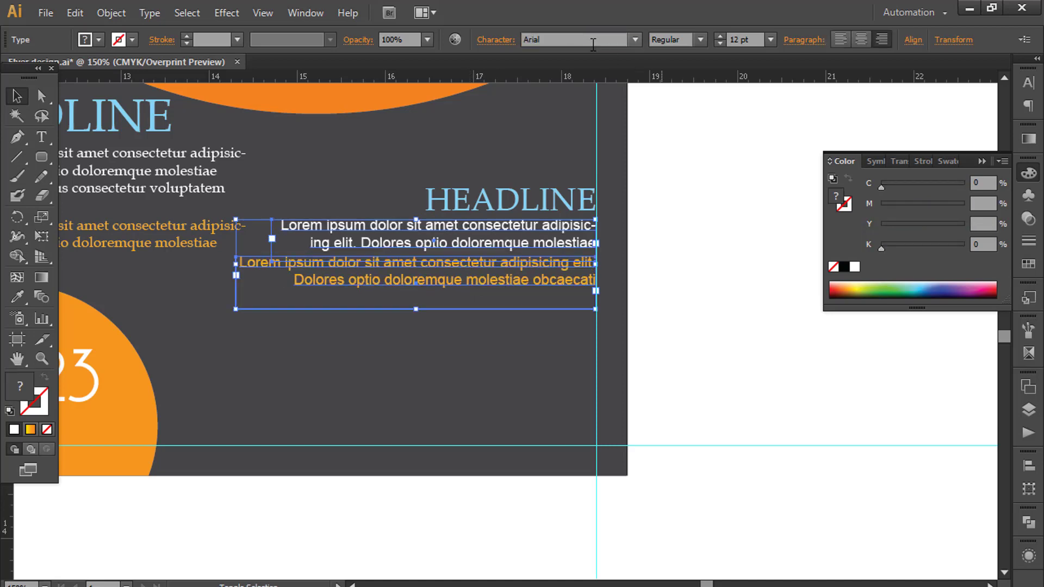
Set the font of the white and orange paragraphs in the left text block to Arial
{"action": "left_click", "coordinate": [207, 179]}
{"action": "left_click", "coordinate": [185, 242], "text": "shift"}
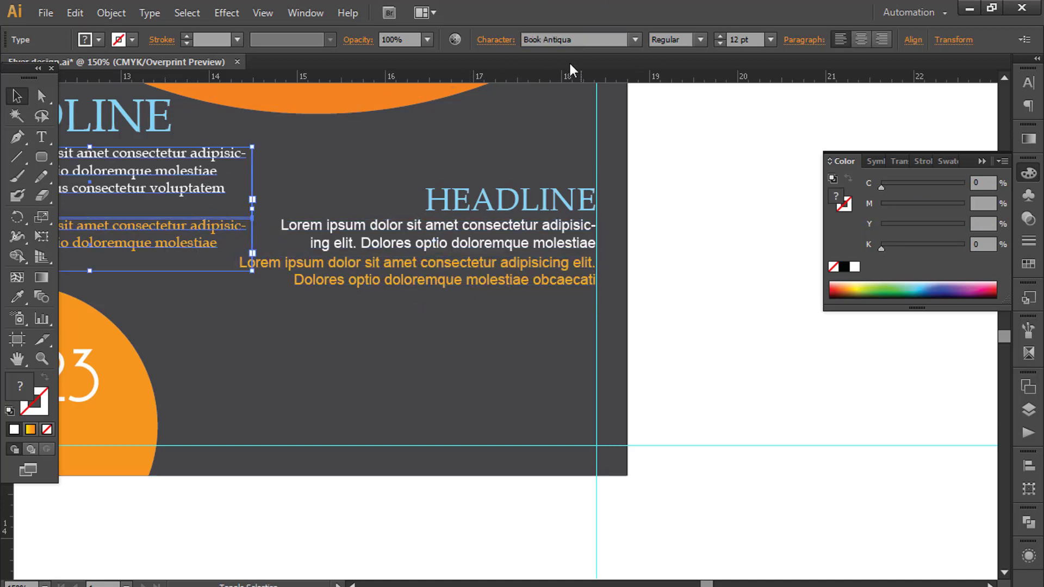
{"action": "left_click", "coordinate": [573, 40]}
{"action": "type", "text": "Arial"}
{"action": "key", "text": "Return"}
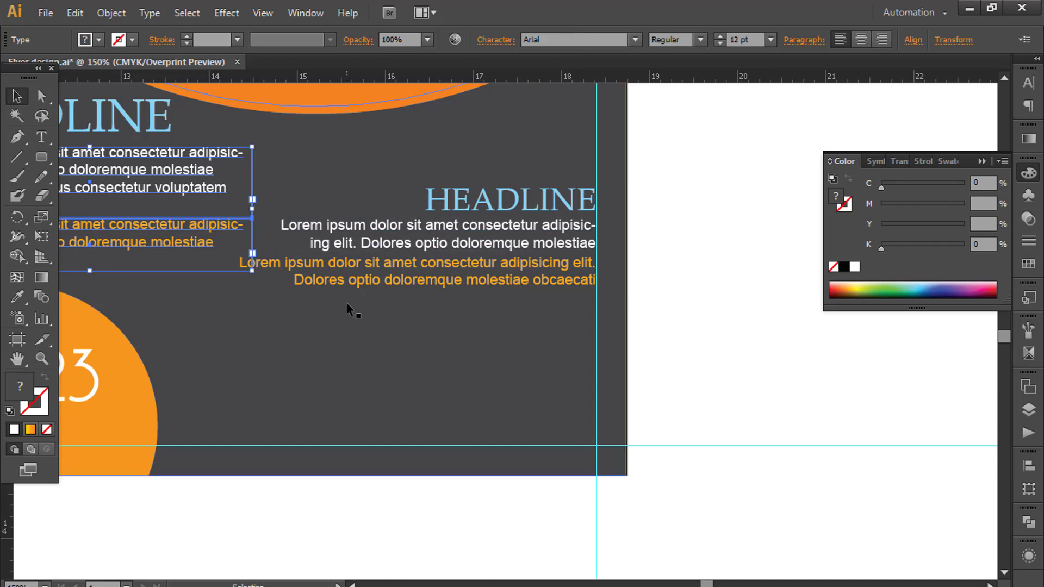
{"action": "scroll", "coordinate": [348, 302], "scroll_direction": "down", "scroll_amount": 1}
{"action": "left_click", "coordinate": [369, 309]}
Loosen the right block's spacing by nudging its orange paragraph slightly down and its HEADLINE slightly up
{"action": "left_click", "coordinate": [233, 231]}
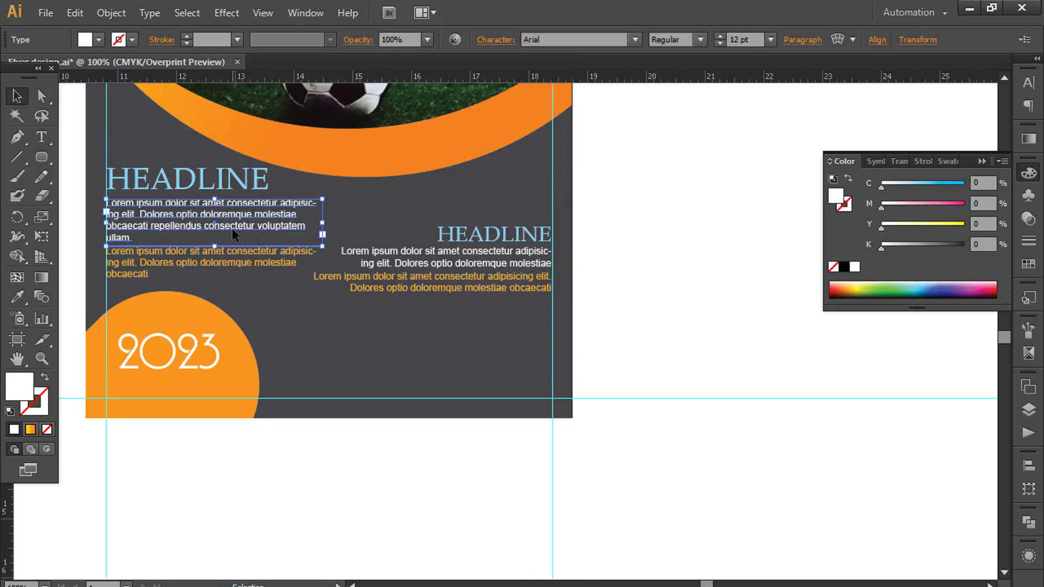
{"action": "left_click", "coordinate": [237, 269]}
{"action": "left_click", "coordinate": [494, 289]}
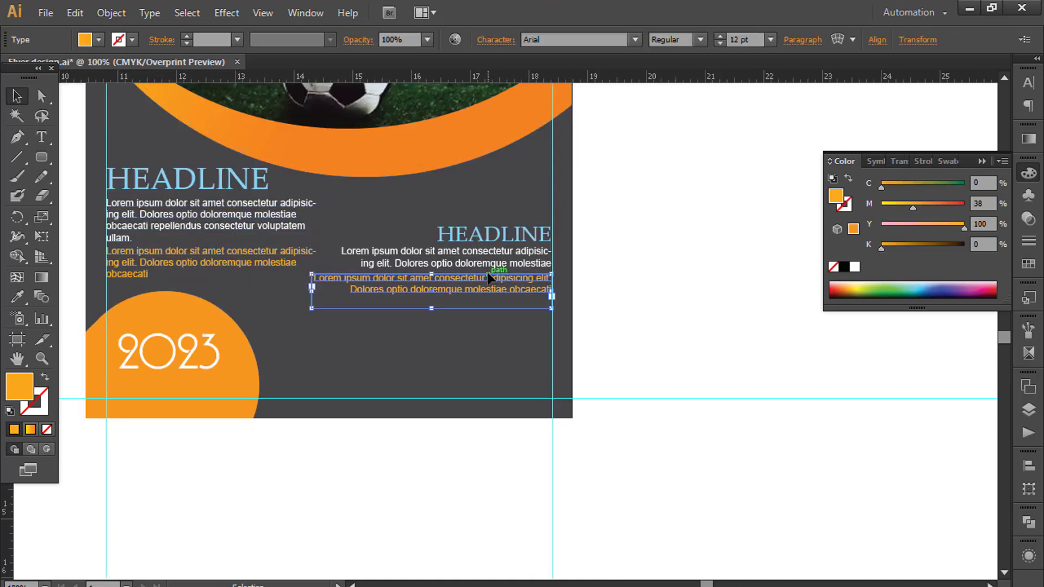
{"action": "left_click", "coordinate": [482, 231]}
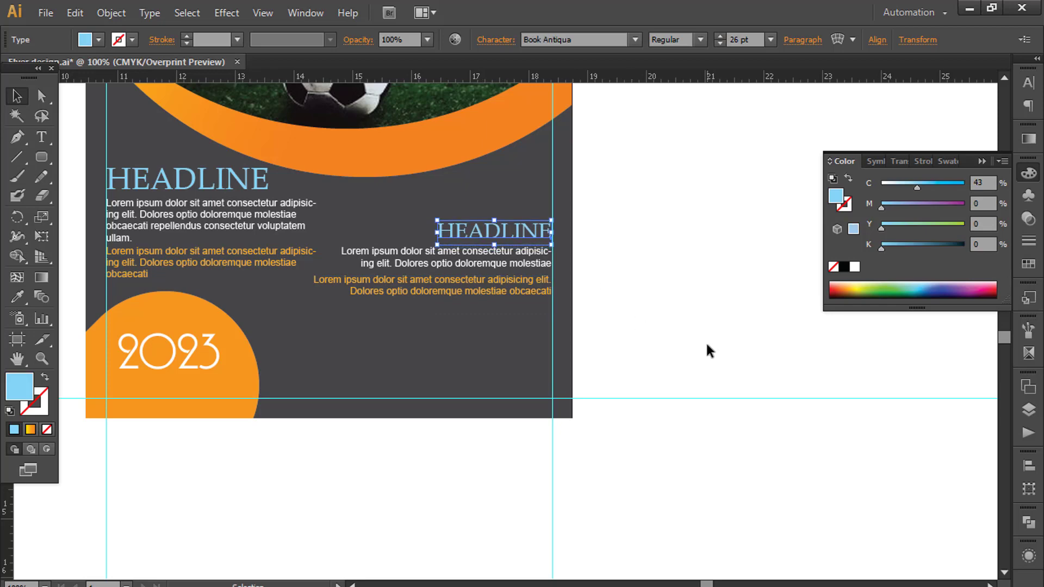
Move the right block's HEADLINE and both paragraphs slightly down together
{"action": "left_click", "coordinate": [497, 292]}
{"action": "left_click", "coordinate": [498, 263], "text": "shift"}
{"action": "left_click_drag", "start_coordinate": [498, 231], "coordinate": [499, 239]}
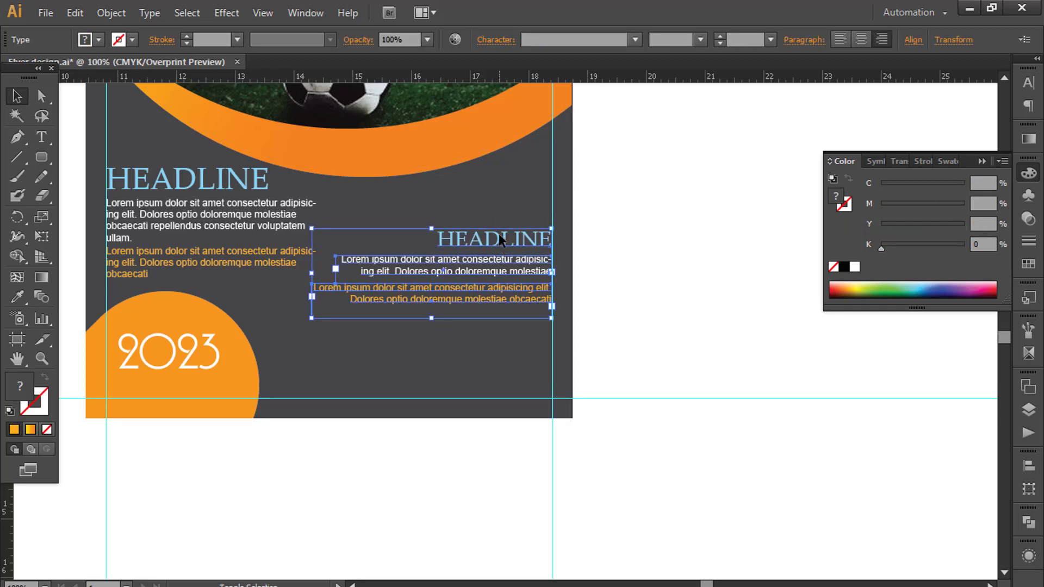
{"action": "left_click", "coordinate": [669, 347]}
{"action": "scroll", "coordinate": [669, 343], "scroll_direction": "down", "scroll_amount": 2}
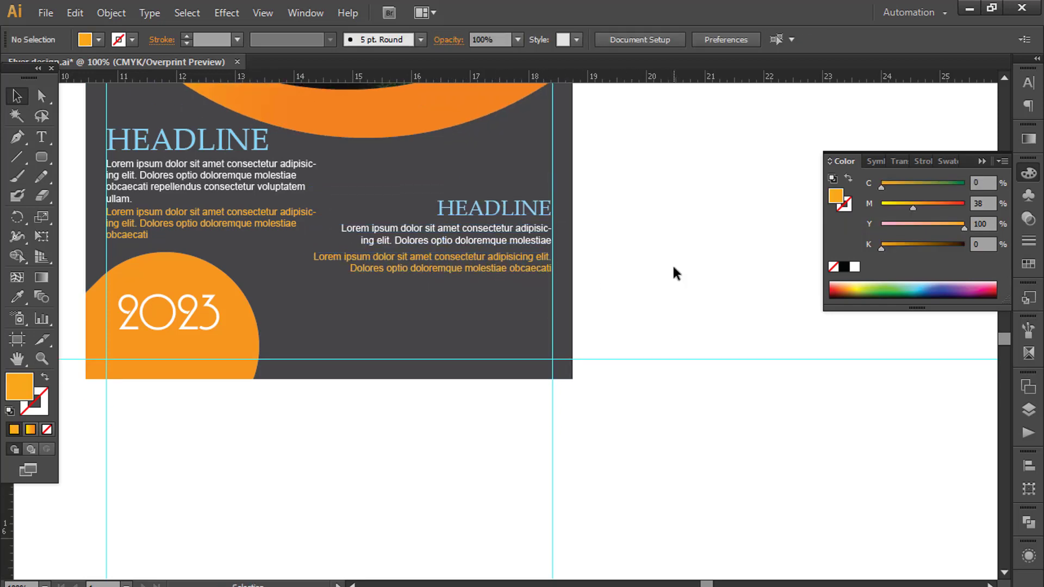
Duplicate the right block's white paragraph straight down below the orange paragraph, keeping it flush with the right margin guide
{"action": "scroll", "coordinate": [614, 258], "scroll_direction": "down", "scroll_amount": 1}
{"action": "scroll", "coordinate": [554, 241], "scroll_direction": "up", "scroll_amount": 1}
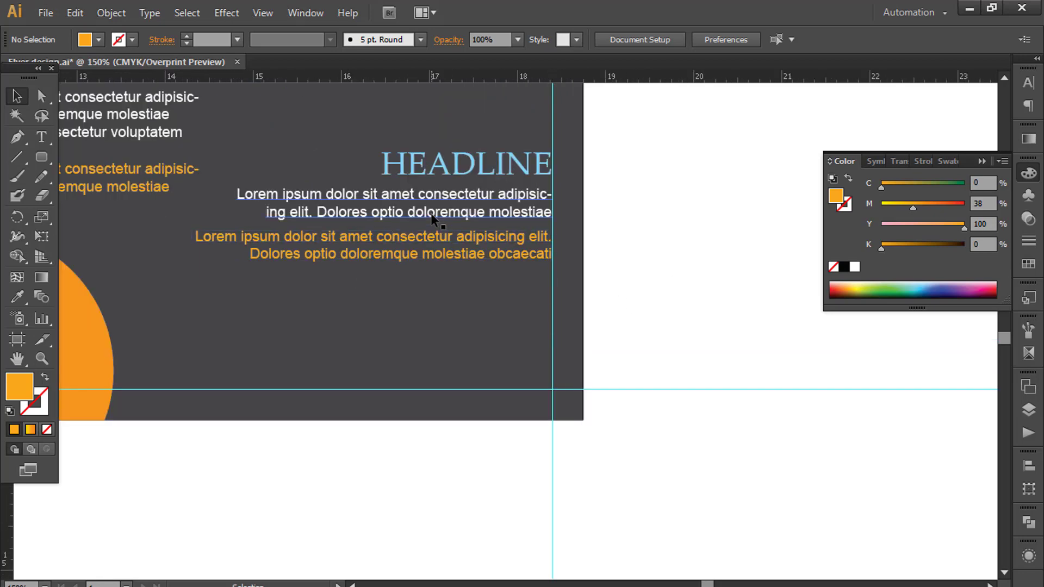
{"action": "left_click_drag", "start_coordinate": [429, 217], "coordinate": [362, 316]}
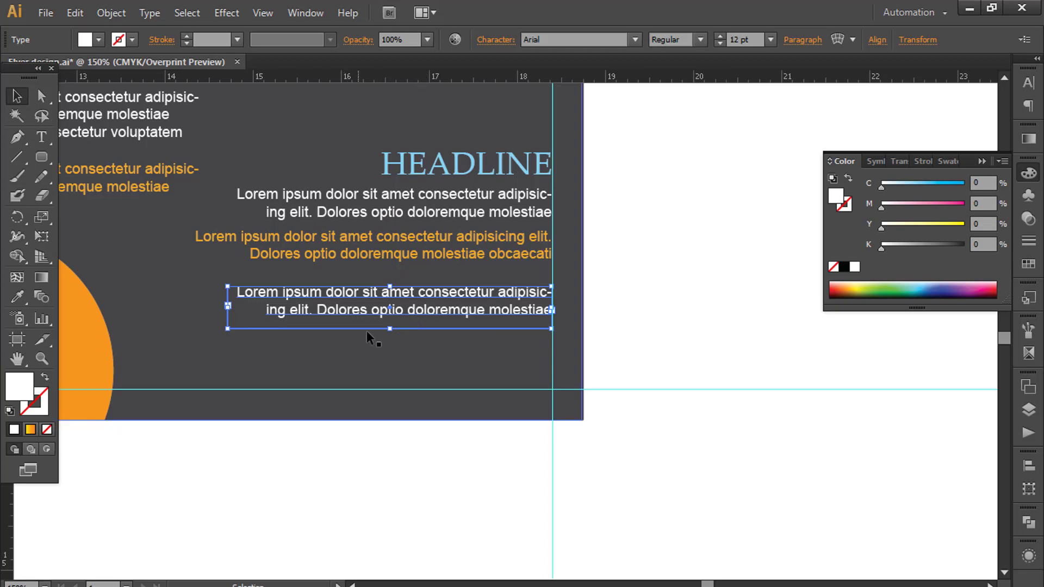
Trim the copied paragraph to "Lorem ipsum dolor sit amet consectetur adipisicing elit." and narrow its text frame to fit the two lines
{"action": "double_click", "coordinate": [333, 310]}
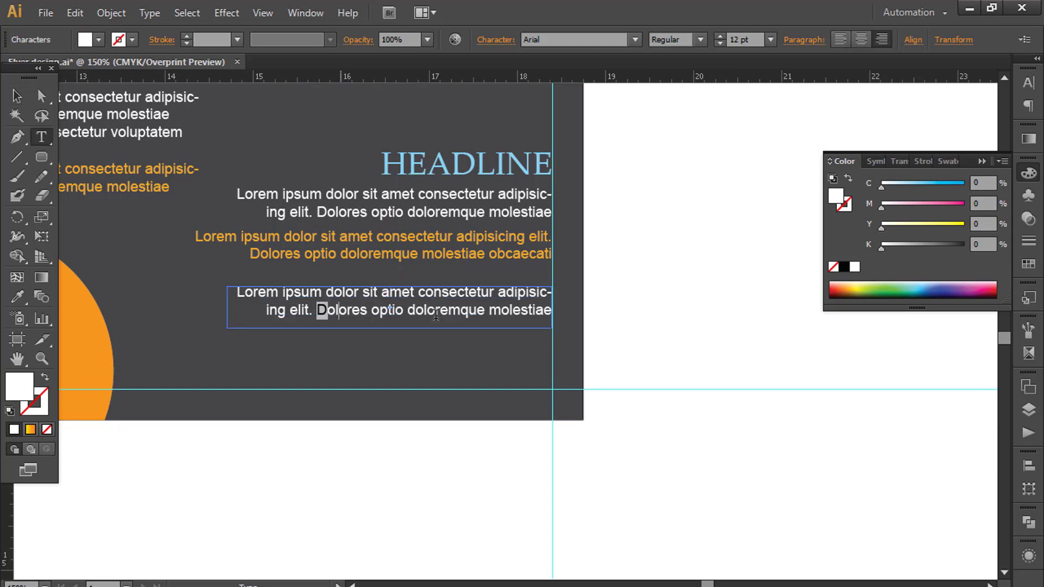
{"action": "left_click_drag", "start_coordinate": [436, 315], "coordinate": [680, 319]}
{"action": "key", "text": "BackSpace"}
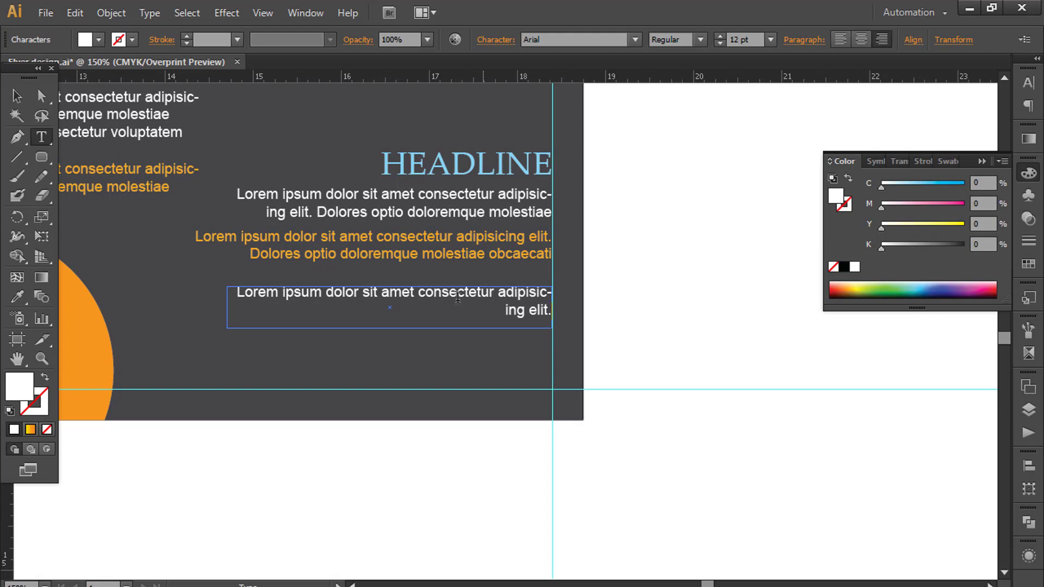
{"action": "key", "text": "Return"}
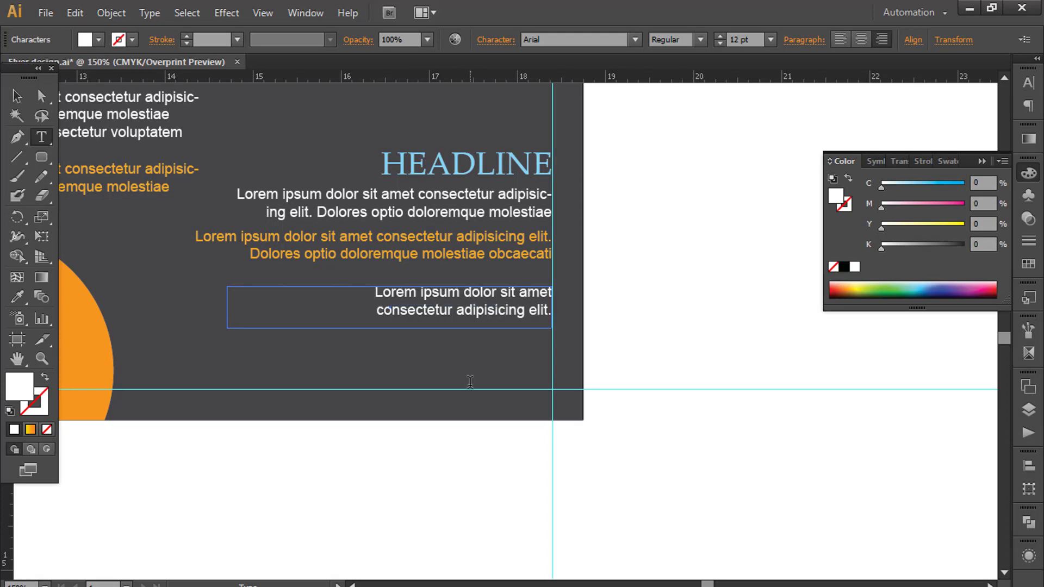
{"action": "key", "text": "Escape"}
{"action": "left_click_drag", "start_coordinate": [229, 307], "coordinate": [364, 308]}
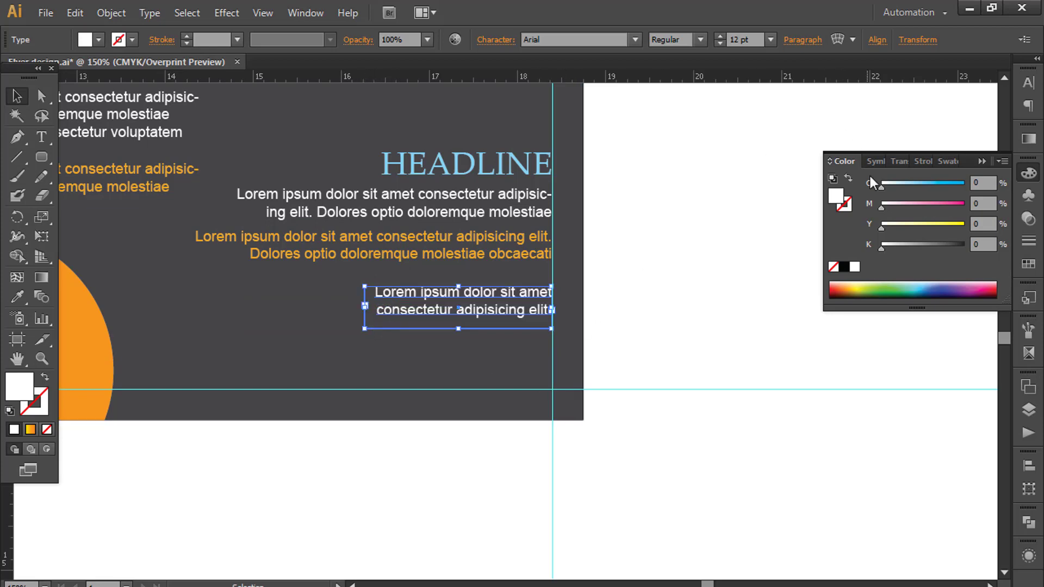
Fill the short copied paragraph with orange (M 39, Y 100) and the paragraph above it with white
{"action": "left_click_drag", "start_coordinate": [881, 227], "coordinate": [1002, 227]}
{"action": "left_click_drag", "start_coordinate": [881, 205], "coordinate": [915, 208]}
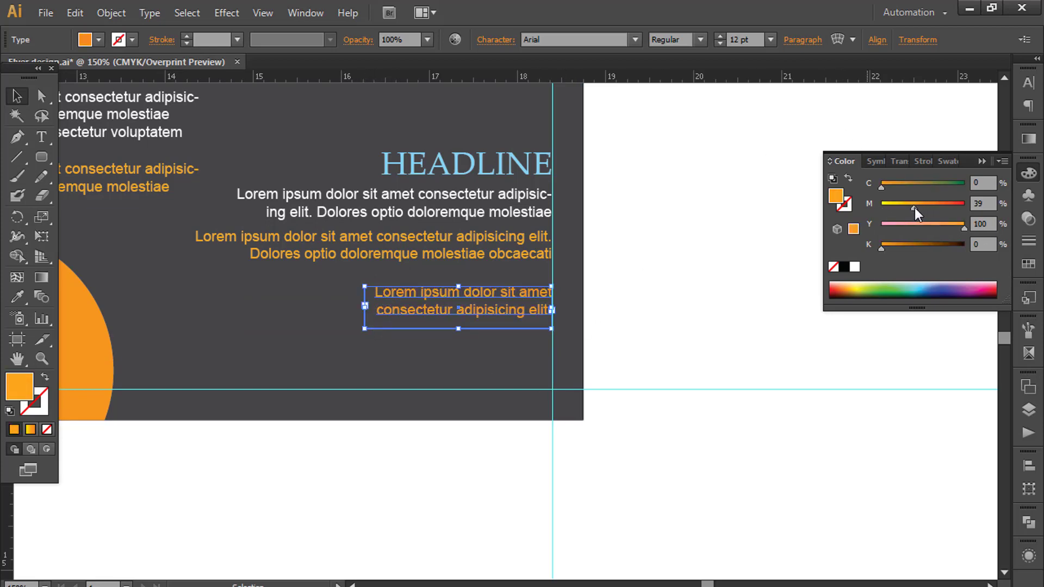
{"action": "left_click", "coordinate": [371, 231]}
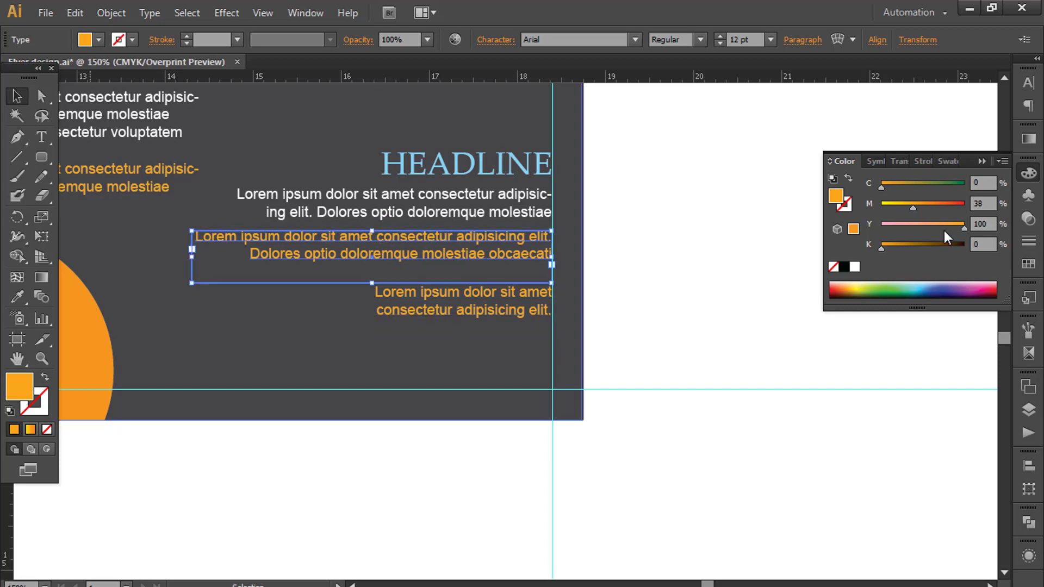
{"action": "left_click", "coordinate": [853, 267]}
{"action": "left_click", "coordinate": [673, 319]}
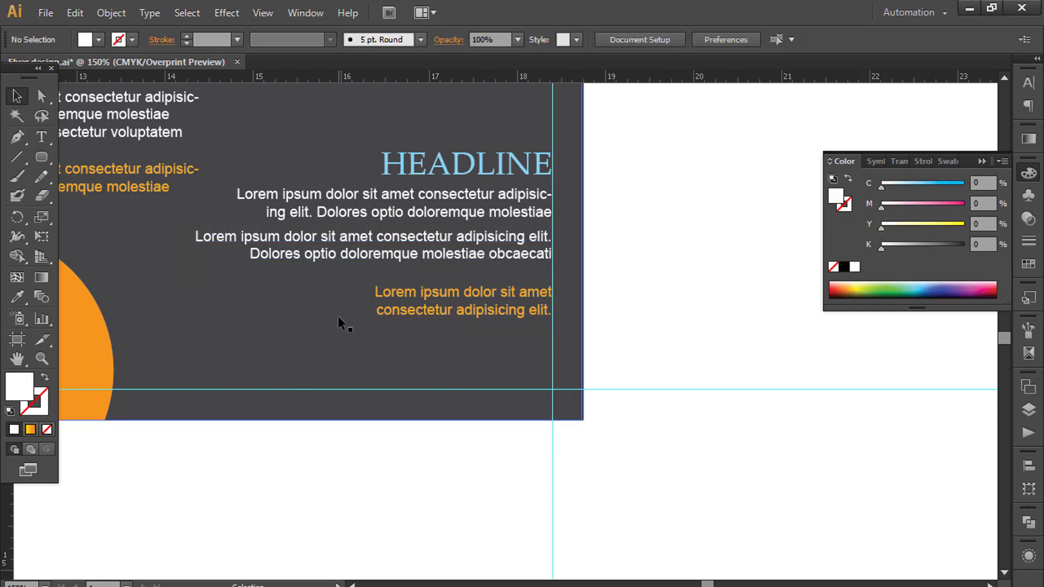
{"action": "left_click", "coordinate": [406, 257]}
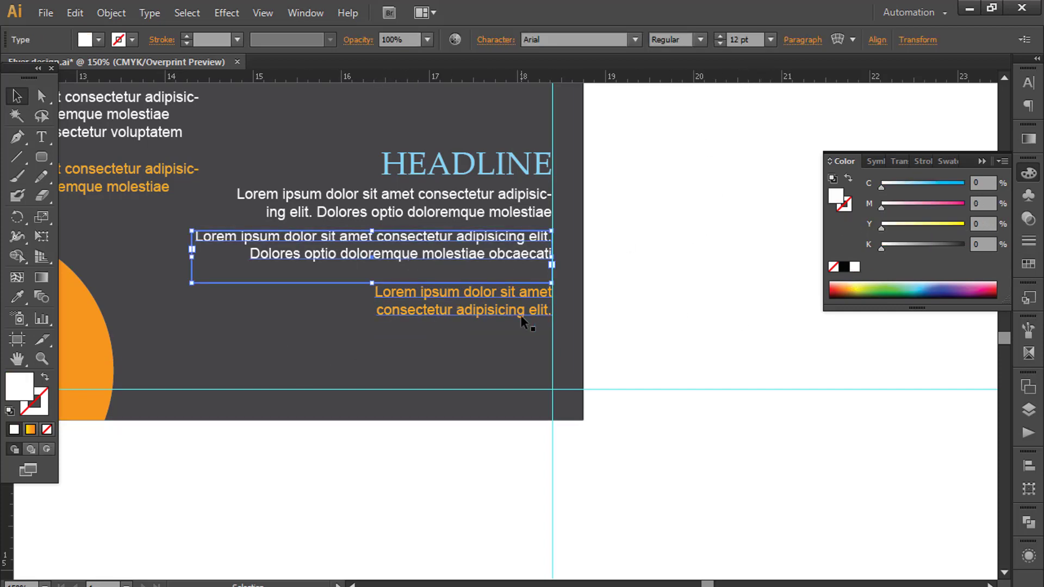
{"action": "left_click", "coordinate": [492, 308]}
{"action": "key", "text": "ctrl+shift+a"}
{"action": "key", "text": "ctrl+minus"}
{"action": "scroll", "coordinate": [413, 346], "scroll_direction": "left", "scroll_amount": 2}
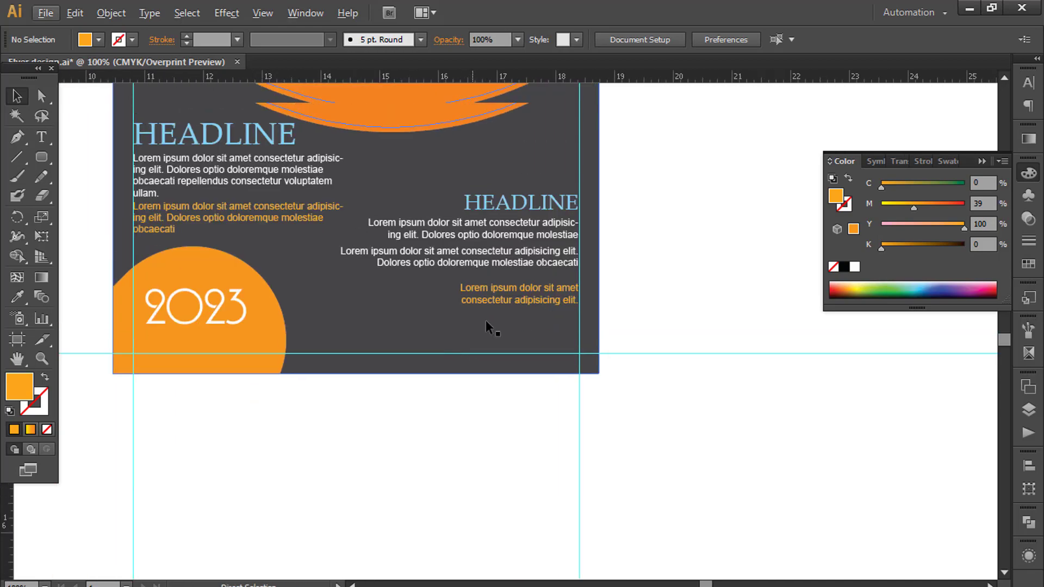
{"action": "scroll", "coordinate": [489, 326], "scroll_direction": "up", "scroll_amount": 5}
{"action": "scroll", "coordinate": [489, 381], "scroll_direction": "down", "scroll_amount": 5}
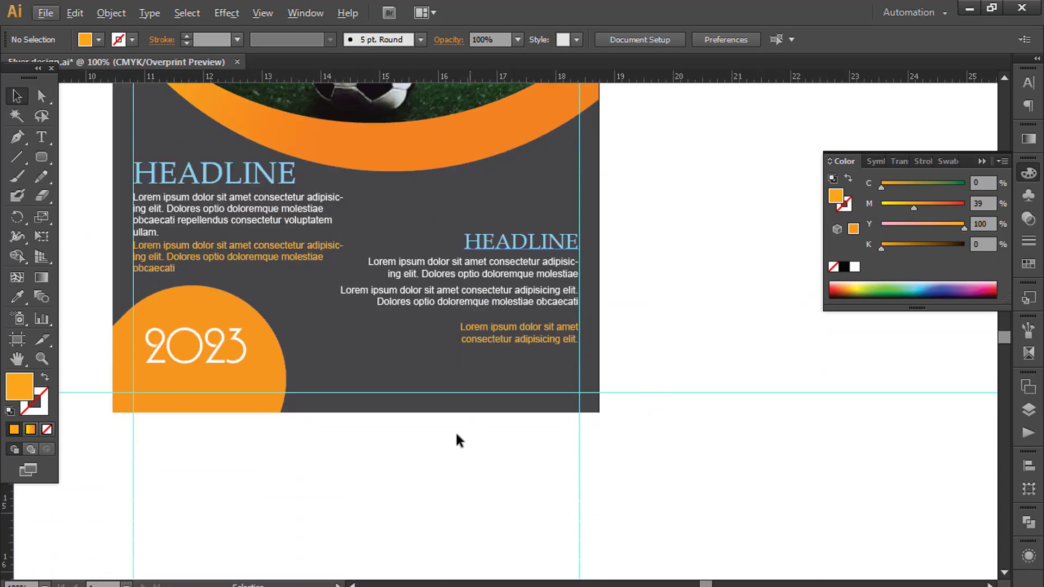
{"action": "scroll", "coordinate": [478, 392], "scroll_direction": "up", "scroll_amount": 1}
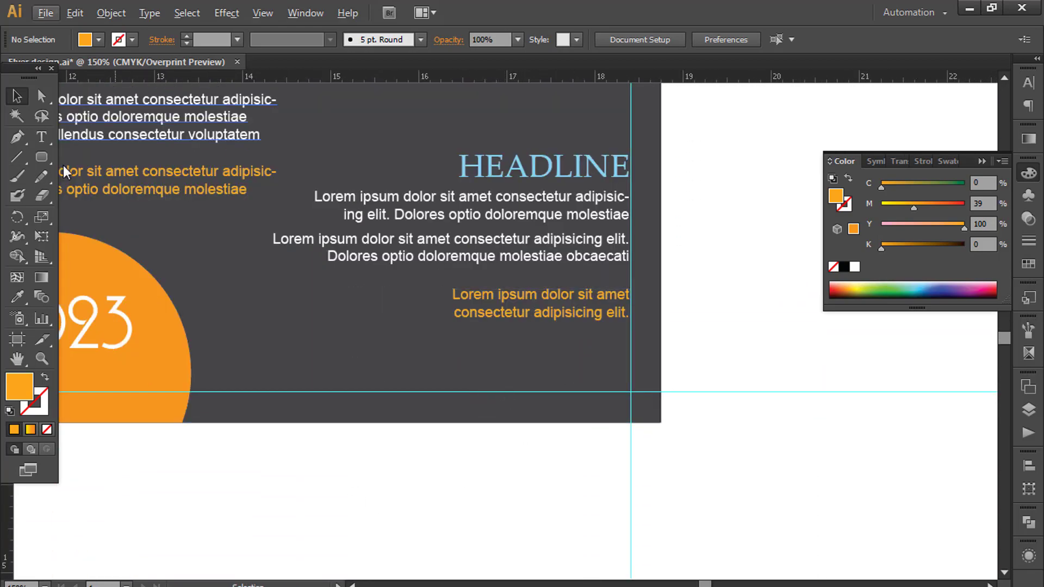
{"action": "key", "text": "t"}
{"action": "left_click", "coordinate": [427, 485]}
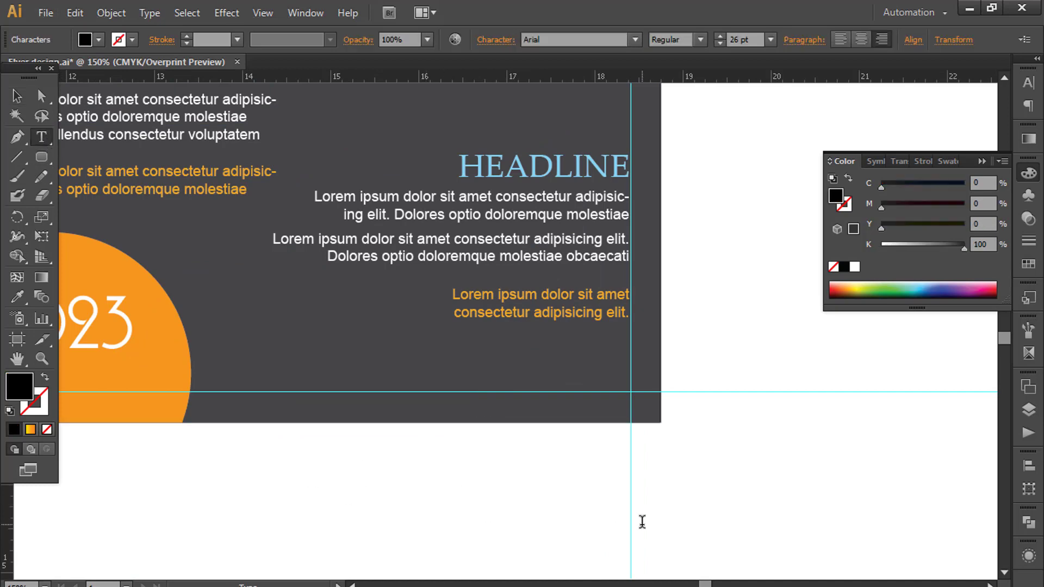
{"action": "type", "text": "JOIN NOW "}
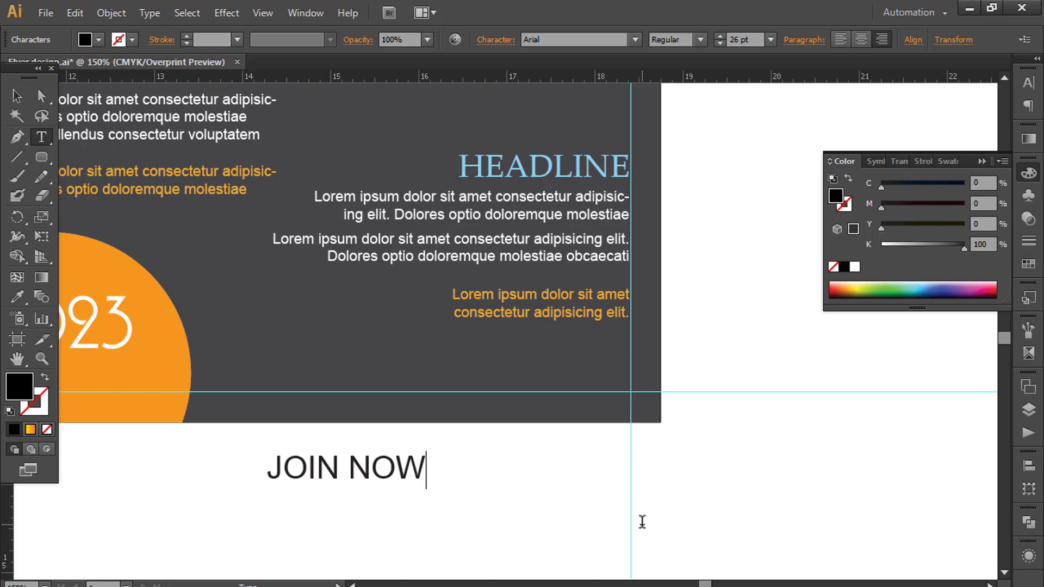
{"action": "type", "text": "www.w"}
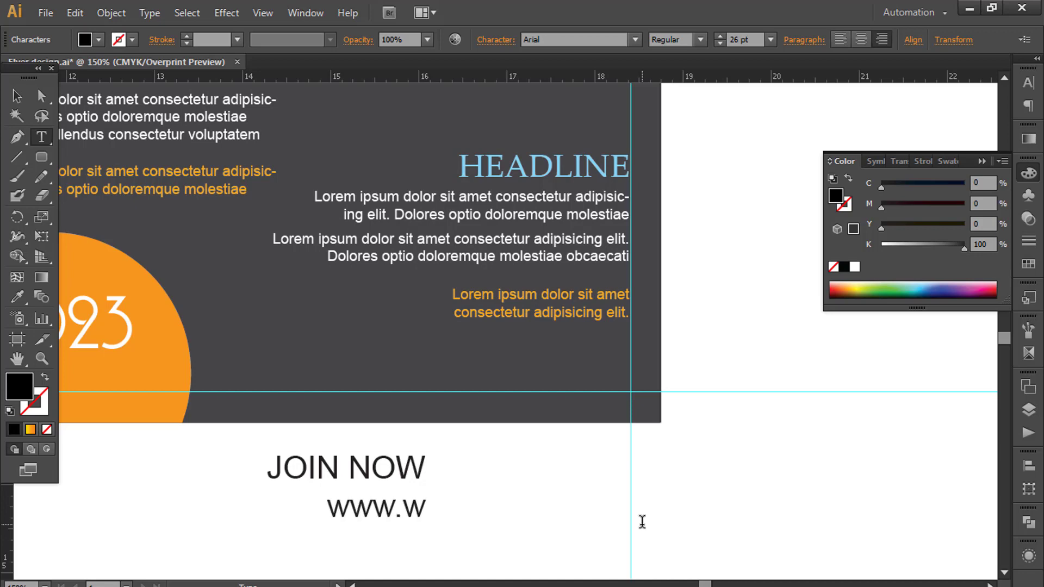
{"action": "type", "text": "ebsiten"}
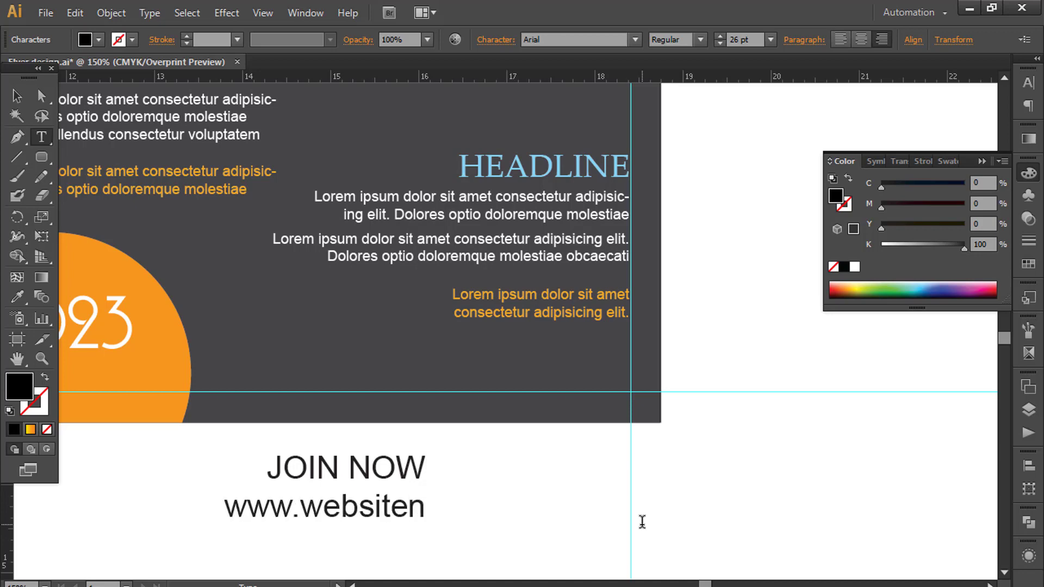
{"action": "type", "text": "ame.com"}
{"action": "key", "text": "Escape"}
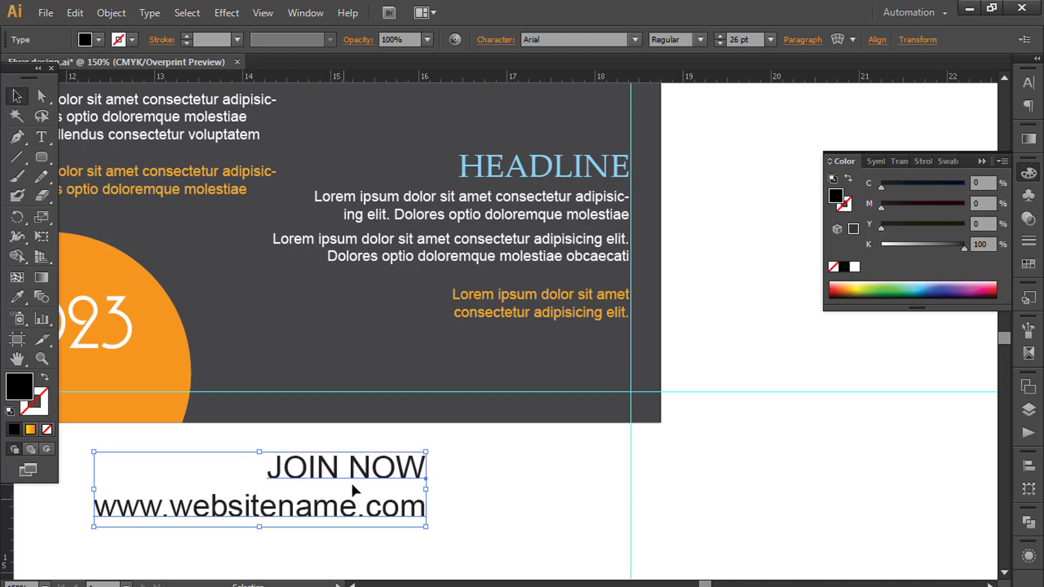
Fit the JOIN NOW text into the flyer's bottom-right corner against the margin guides at about 16.49 pt, and fill it white
{"action": "left_click_drag", "start_coordinate": [352, 486], "coordinate": [541, 343]}
{"action": "left_click_drag", "start_coordinate": [296, 326], "coordinate": [406, 350]}
{"action": "left_click_drag", "start_coordinate": [588, 366], "coordinate": [600, 357]}
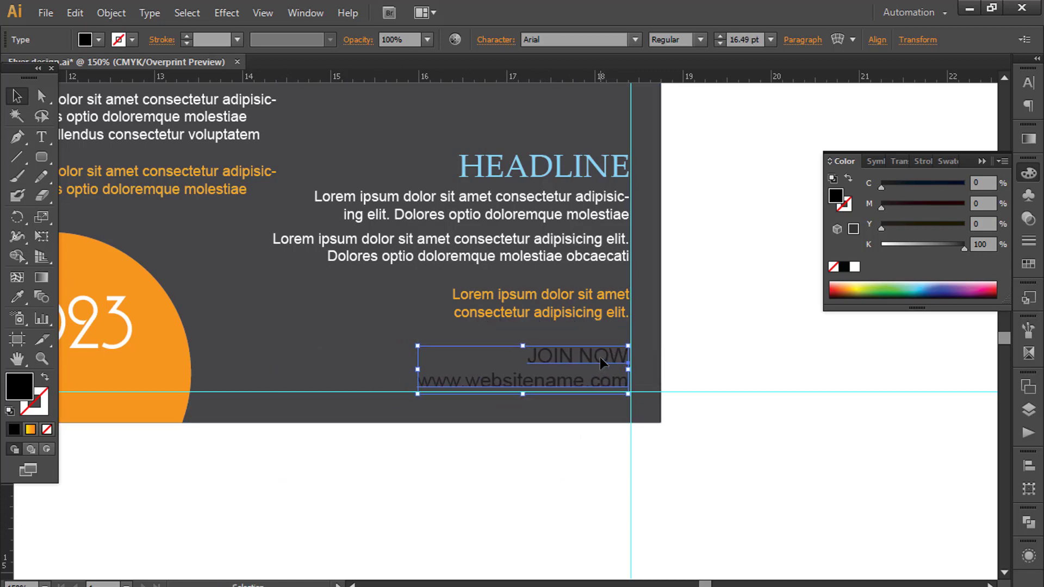
{"action": "left_click", "coordinate": [855, 268]}
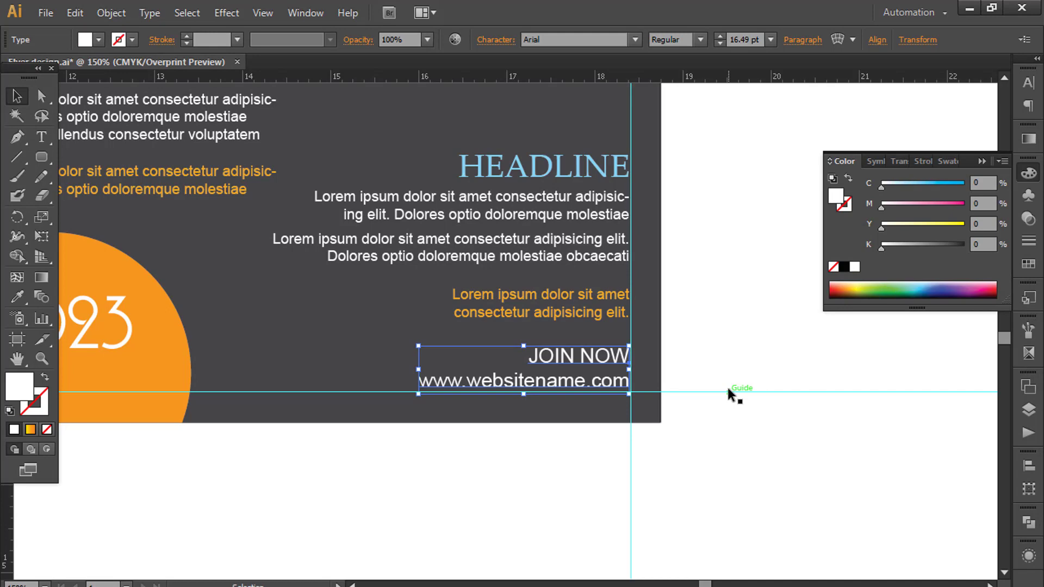
{"action": "left_click", "coordinate": [717, 327]}
Delete the stray black HEADLINE text beside the artboard
{"action": "scroll", "coordinate": [540, 422], "scroll_direction": "down", "scroll_amount": 2}
{"action": "scroll", "coordinate": [625, 278], "scroll_direction": "up", "scroll_amount": 2}
{"action": "scroll", "coordinate": [625, 272], "scroll_direction": "up", "scroll_amount": 1}
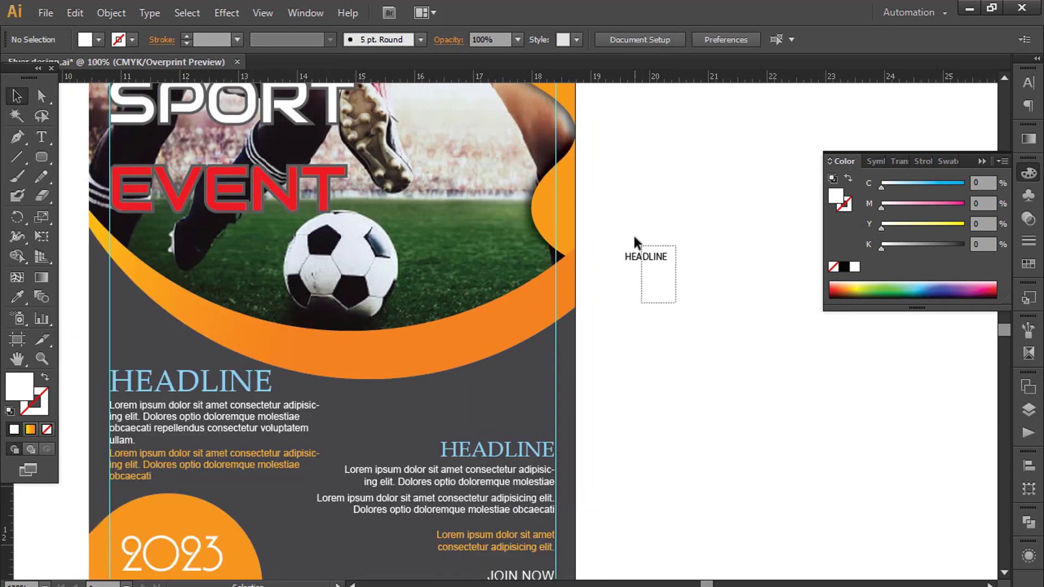
{"action": "left_click", "coordinate": [646, 256]}
{"action": "key", "text": "Delete"}
Nudge the 2023 text down and left within the orange corner shape and enlarge it to about 63.33 pt
{"action": "scroll", "coordinate": [375, 366], "scroll_direction": "down", "scroll_amount": 1}
{"action": "scroll", "coordinate": [266, 492], "scroll_direction": "up", "scroll_amount": 1}
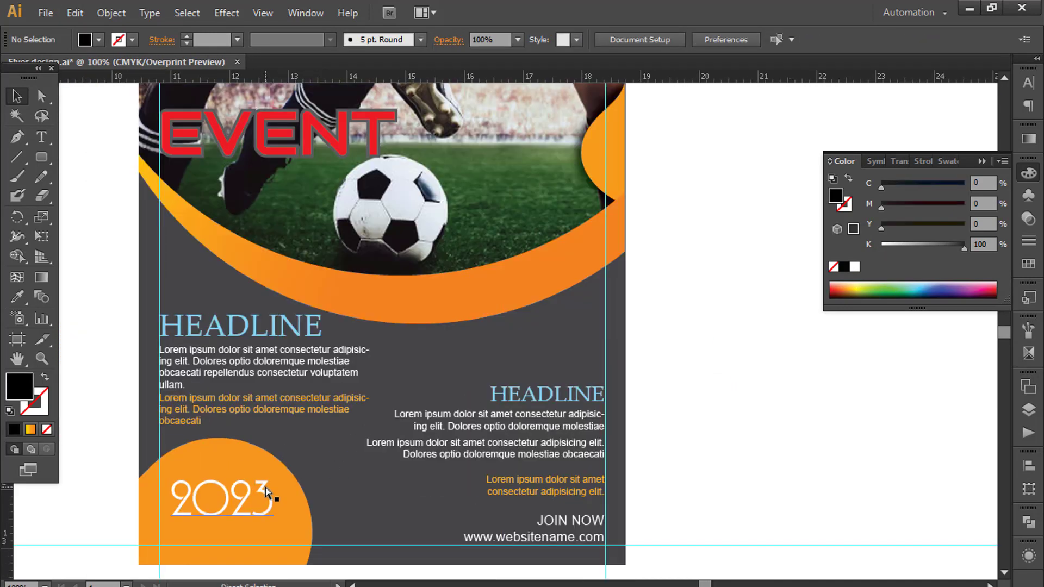
{"action": "scroll", "coordinate": [267, 492], "scroll_direction": "down", "scroll_amount": 1}
{"action": "scroll", "coordinate": [357, 411], "scroll_direction": "up", "scroll_amount": 1}
{"action": "left_click", "coordinate": [286, 383]}
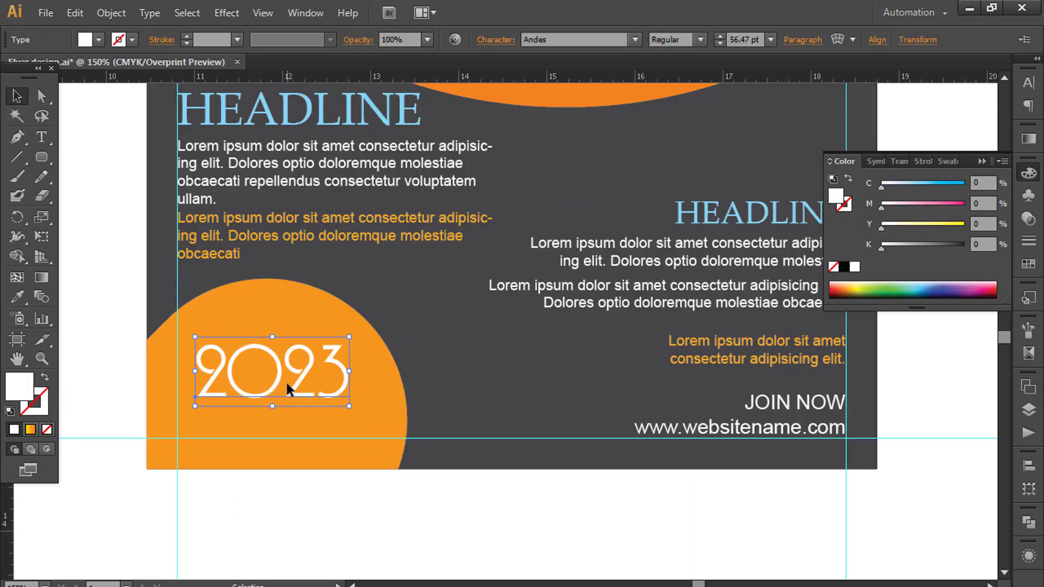
{"action": "key", "text": "shift+Down"}
{"action": "key", "text": "shift+Left"}
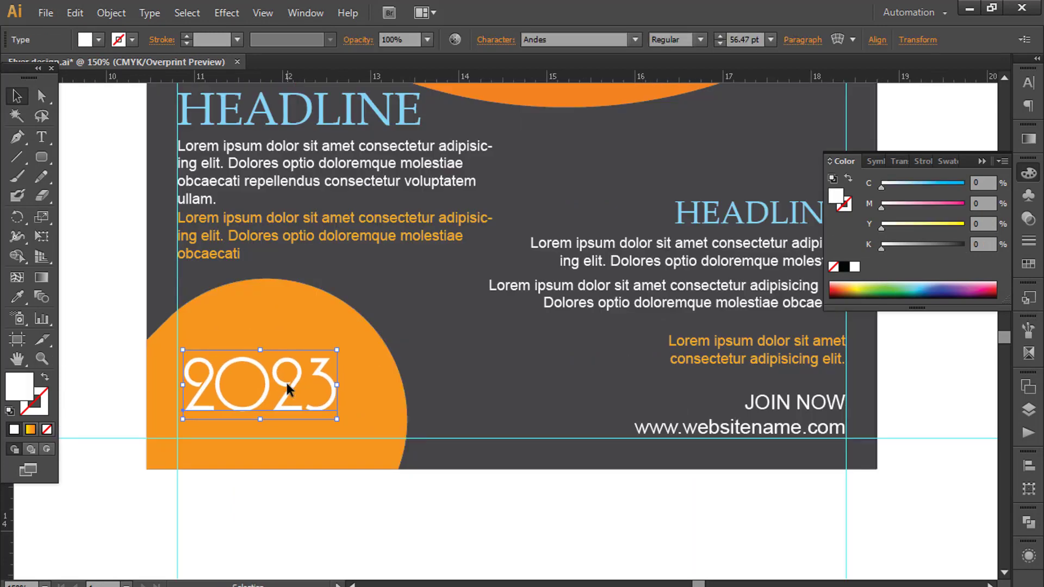
{"action": "key", "text": "shift+Right"}
{"action": "key", "text": "shift+Right"}
{"action": "key", "text": "shift+Left"}
{"action": "key", "text": "shift+Left"}
{"action": "mouse_move", "coordinate": [337, 384]}
{"action": "left_mouse_down"}
{"action": "mouse_move", "coordinate": [373, 389]}
{"action": "mouse_move", "coordinate": [355, 384]}
{"action": "left_mouse_up"}
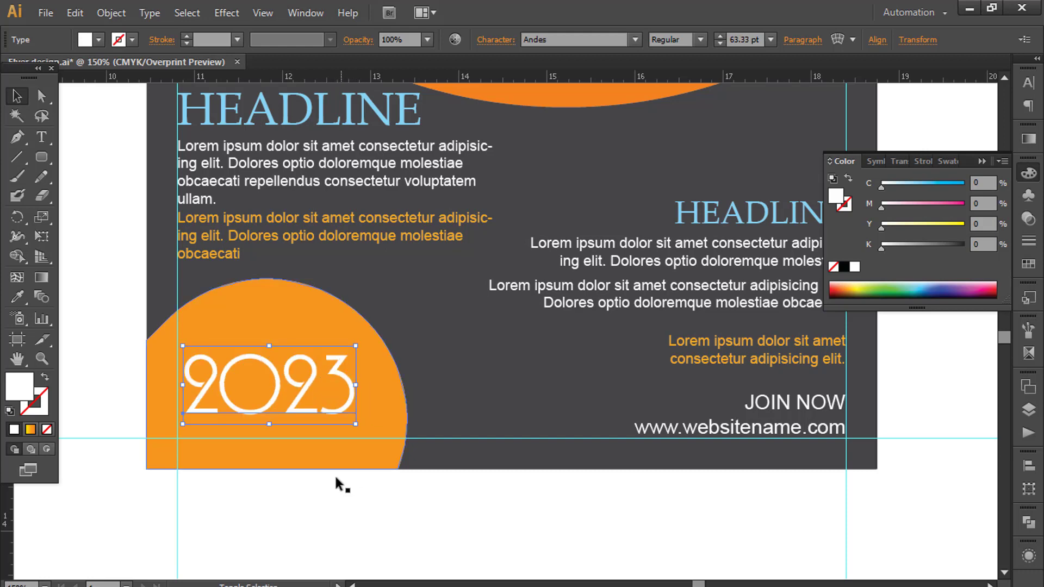
{"action": "left_click", "coordinate": [335, 474]}
Draw a small square between the 2023 corner and the JOIN NOW text, with no fill and a 3 pt white stroke
{"action": "left_click_drag", "start_coordinate": [41, 157], "coordinate": [108, 159]}
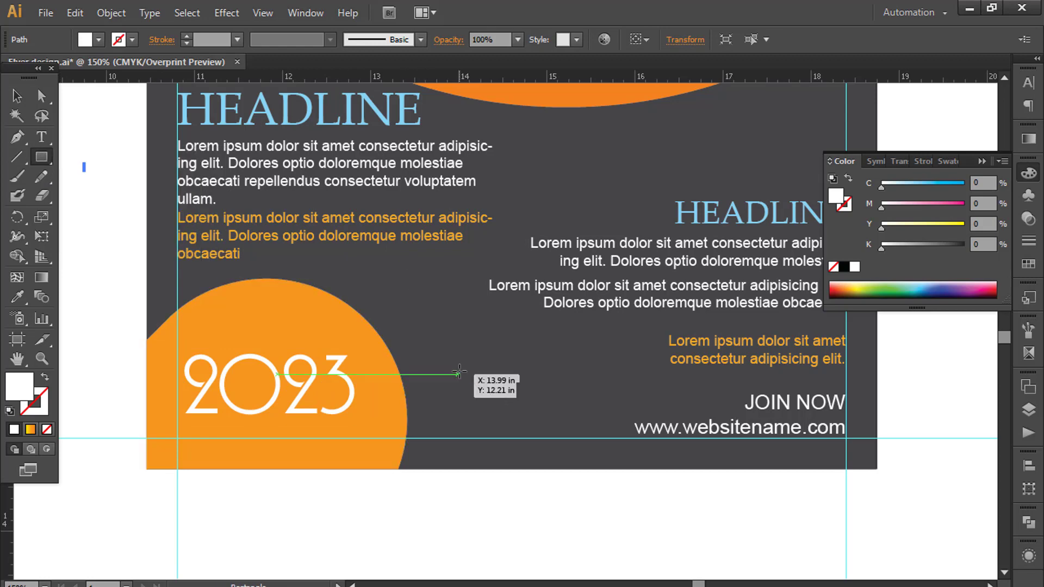
{"action": "left_click_drag", "start_coordinate": [417, 320], "coordinate": [483, 385]}
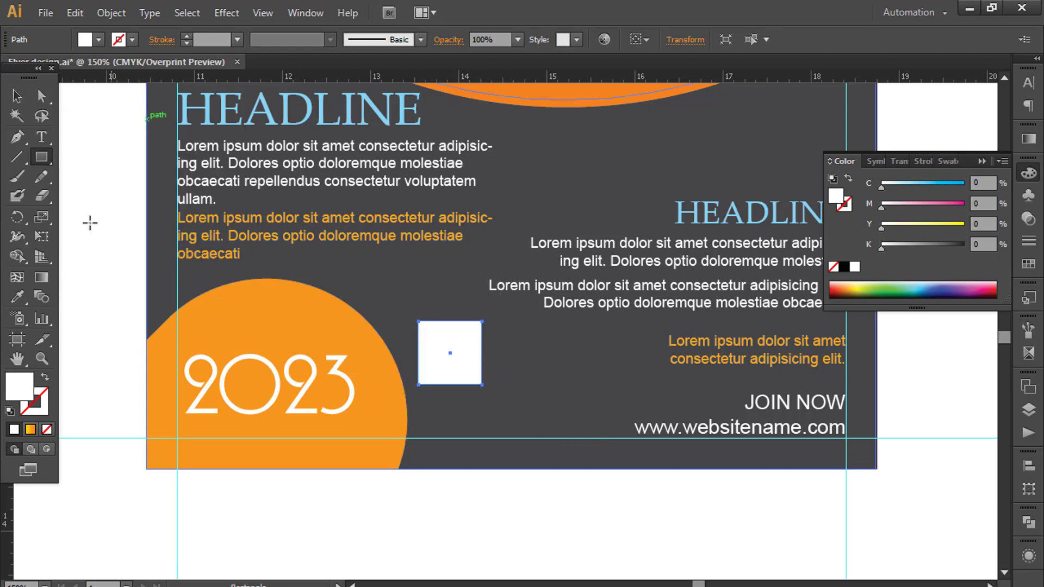
{"action": "left_click", "coordinate": [45, 377]}
{"action": "left_click", "coordinate": [186, 37]}
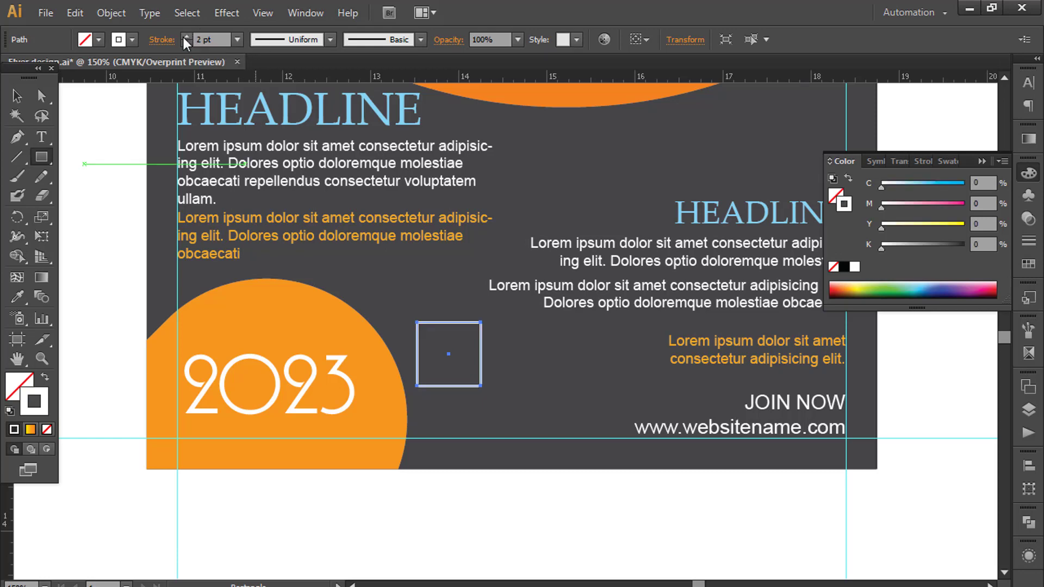
{"action": "left_click", "coordinate": [186, 36]}
Rotate the outlined square 45° into a diamond and place it over the orange corner shape's edge beside 2023
{"action": "left_click", "coordinate": [16, 95]}
{"action": "mouse_move", "coordinate": [449, 318]}
{"action": "left_mouse_down"}
{"action": "mouse_move", "coordinate": [497, 323]}
{"action": "mouse_move", "coordinate": [448, 330]}
{"action": "mouse_move", "coordinate": [476, 328]}
{"action": "mouse_move", "coordinate": [451, 354]}
{"action": "mouse_move", "coordinate": [398, 358]}
{"action": "left_mouse_up"}
{"action": "left_click", "coordinate": [361, 506]}
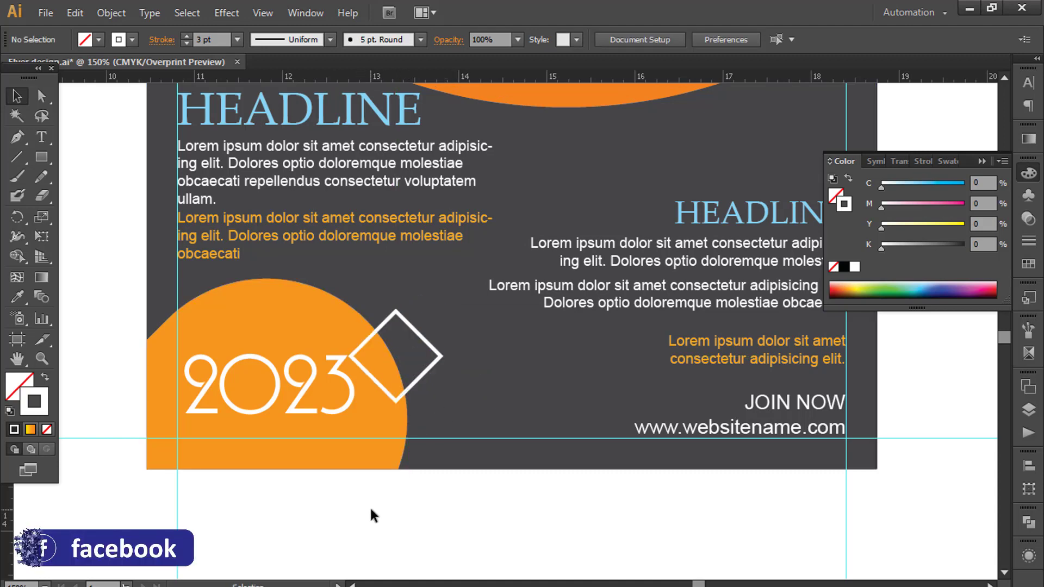
Add a smaller diamond copy above the outlined one, filled white without stroke at 50% opacity and about 0.29 in wide
{"action": "mouse_move", "coordinate": [444, 337]}
{"action": "left_mouse_down"}
{"action": "mouse_move", "coordinate": [441, 351]}
{"action": "mouse_move", "coordinate": [437, 307]}
{"action": "left_mouse_up"}
{"action": "key", "text": "shift+x"}
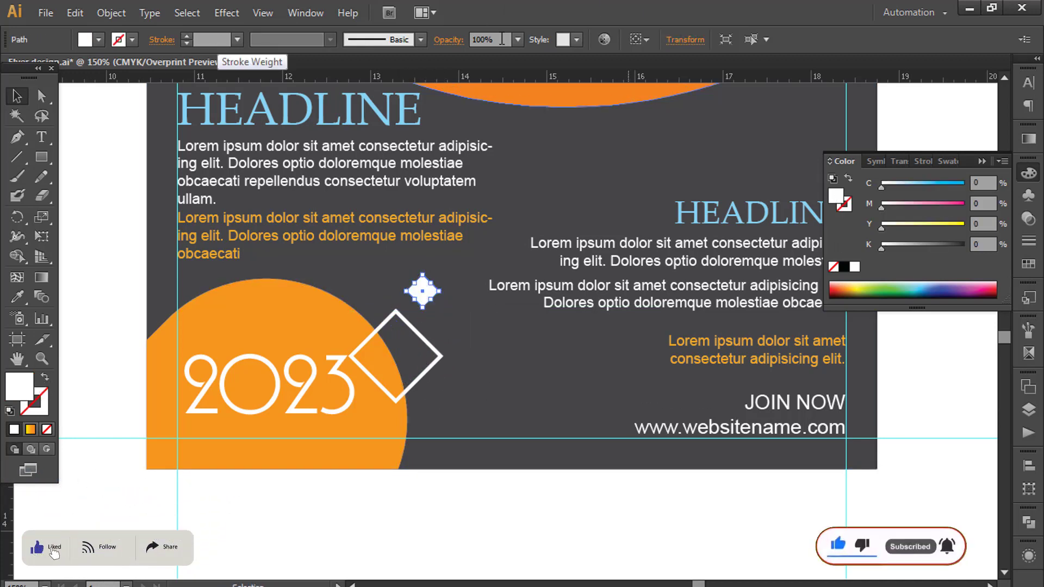
{"action": "left_click", "coordinate": [518, 40]}
{"action": "left_click", "coordinate": [543, 148]}
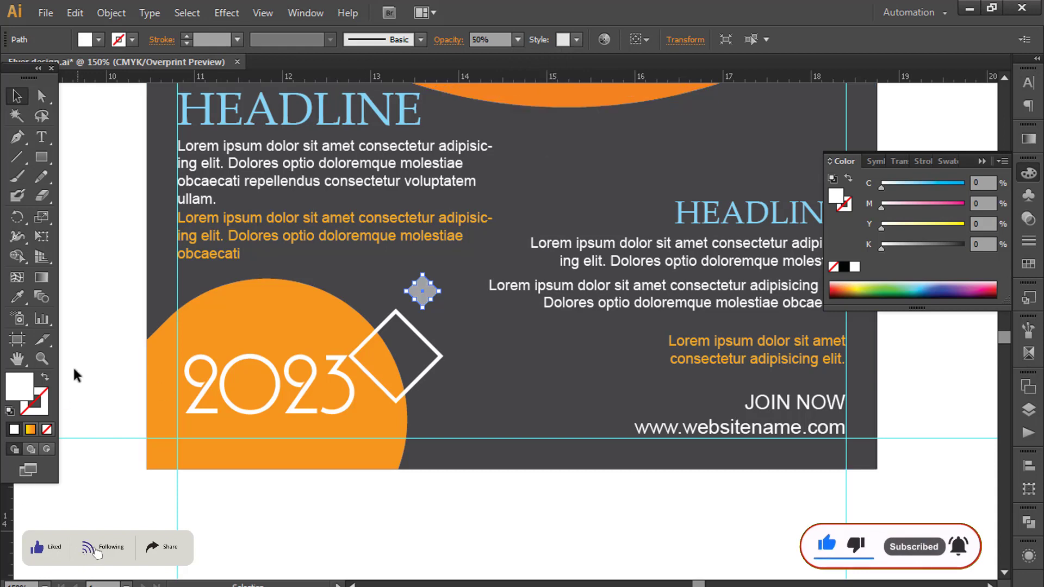
{"action": "left_click", "coordinate": [459, 345]}
{"action": "left_click", "coordinate": [422, 296]}
{"action": "left_click_drag", "start_coordinate": [424, 305], "coordinate": [424, 302]}
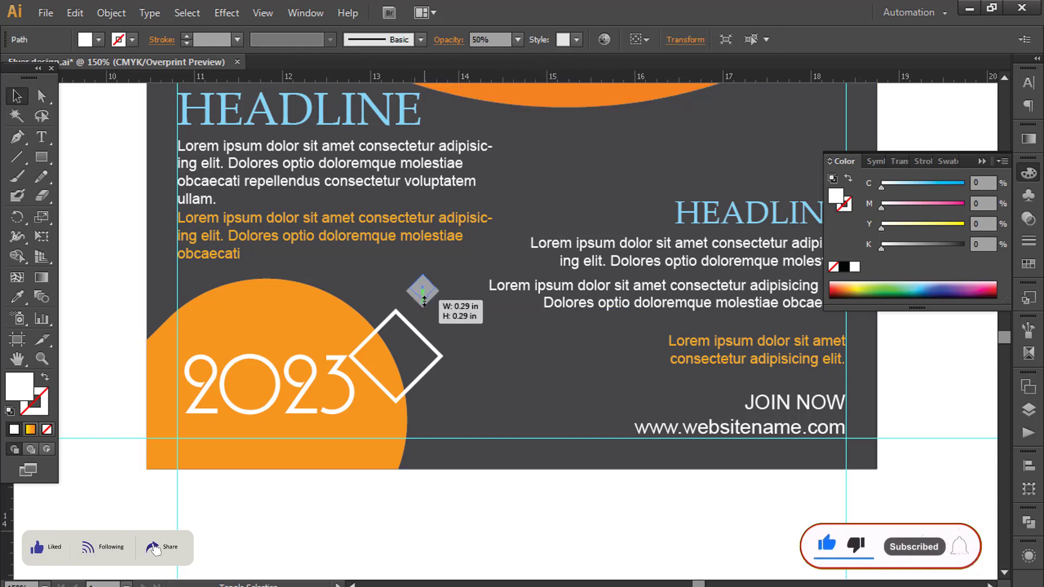
{"action": "left_click", "coordinate": [82, 364]}
Duplicate the small filled diamond above the right HEADLINE text and adjust the copy's size to slightly larger than the original
{"action": "scroll", "coordinate": [450, 482], "scroll_direction": "right", "scroll_amount": 5}
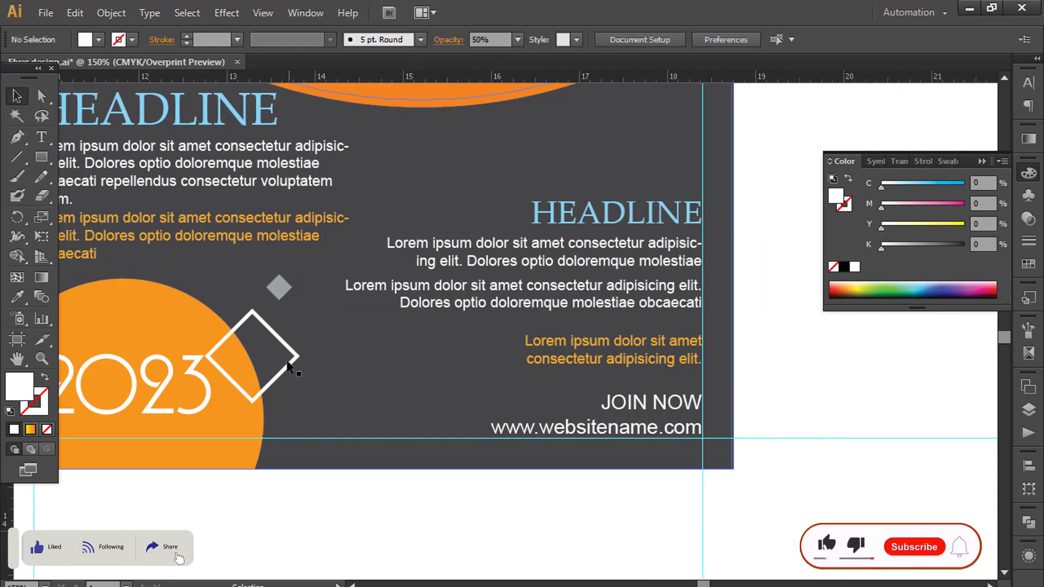
{"action": "left_click_drag", "start_coordinate": [284, 295], "coordinate": [631, 181]}
{"action": "left_click", "coordinate": [810, 366]}
{"action": "key", "text": "ctrl+minus"}
{"action": "key", "text": "ctrl+minus"}
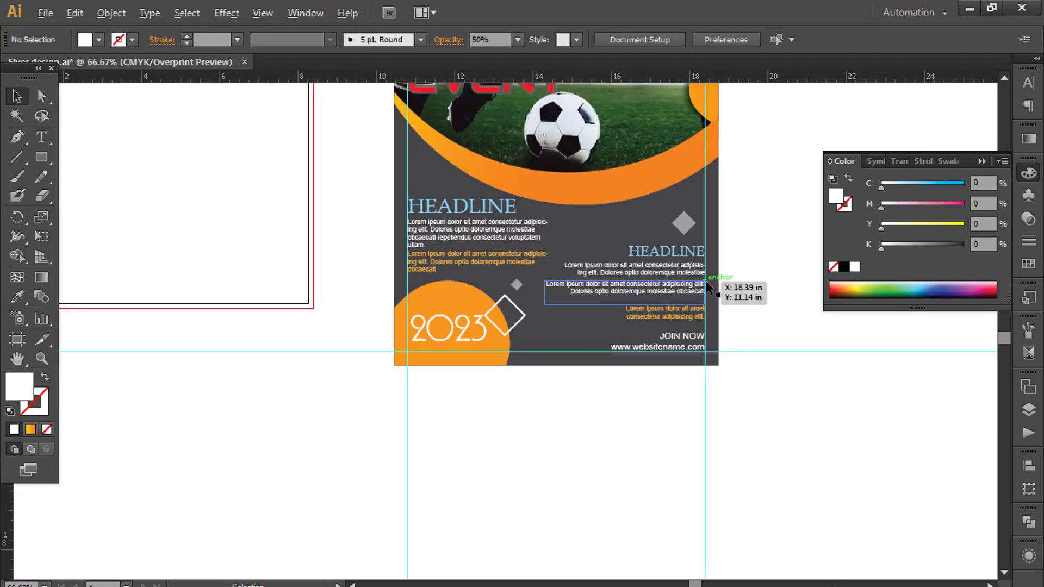
{"action": "scroll", "coordinate": [706, 332], "scroll_direction": "up", "scroll_amount": 1}
{"action": "left_click", "coordinate": [683, 305]}
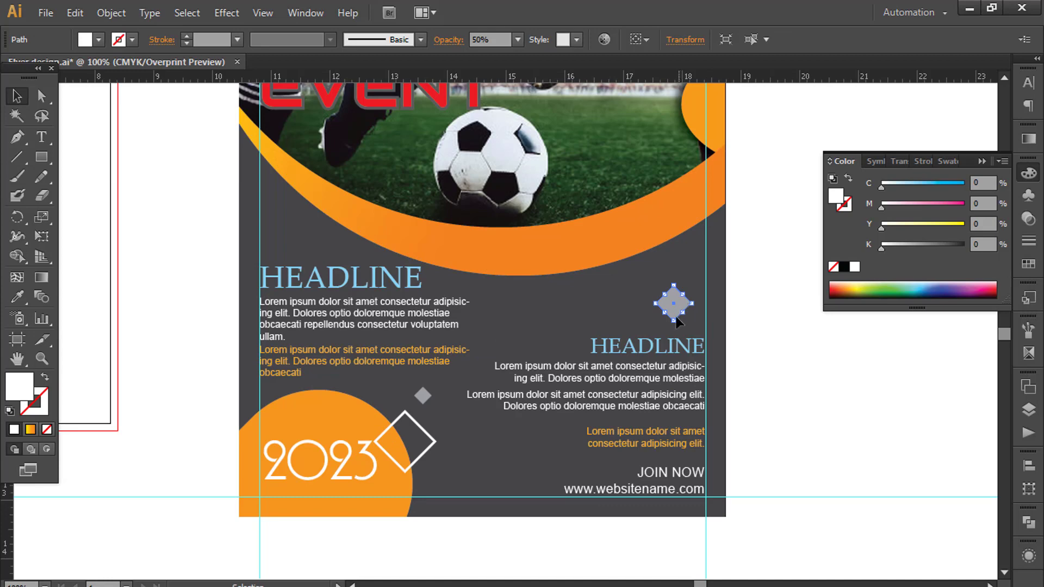
{"action": "left_click", "coordinate": [337, 501]}
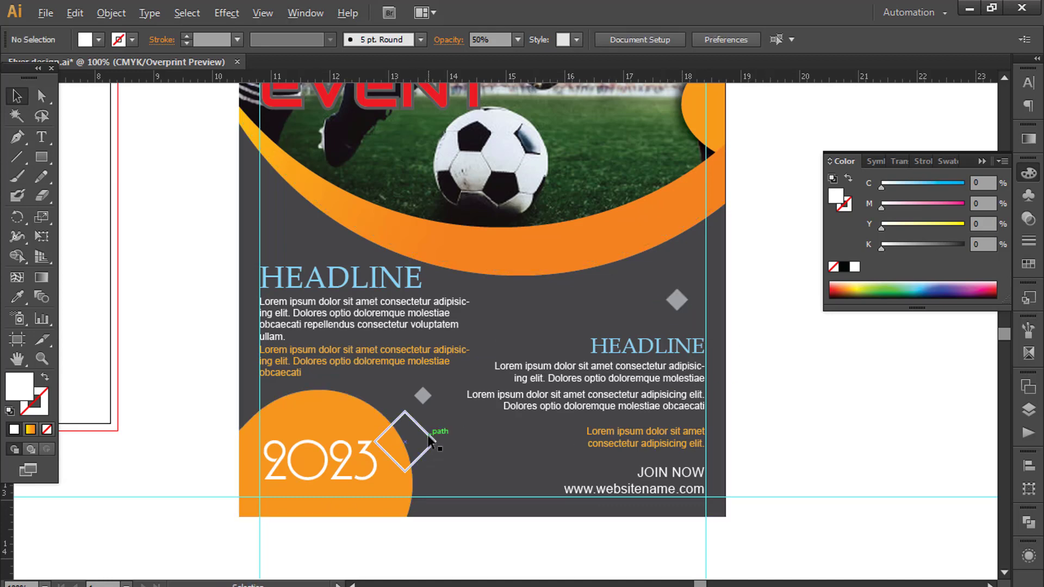
Duplicate the outlined diamond over the right HEADLINE text block and enlarge the copy so it reaches past the flyer's right edge
{"action": "left_click_drag", "start_coordinate": [434, 444], "coordinate": [533, 353]}
{"action": "left_click", "coordinate": [554, 345]}
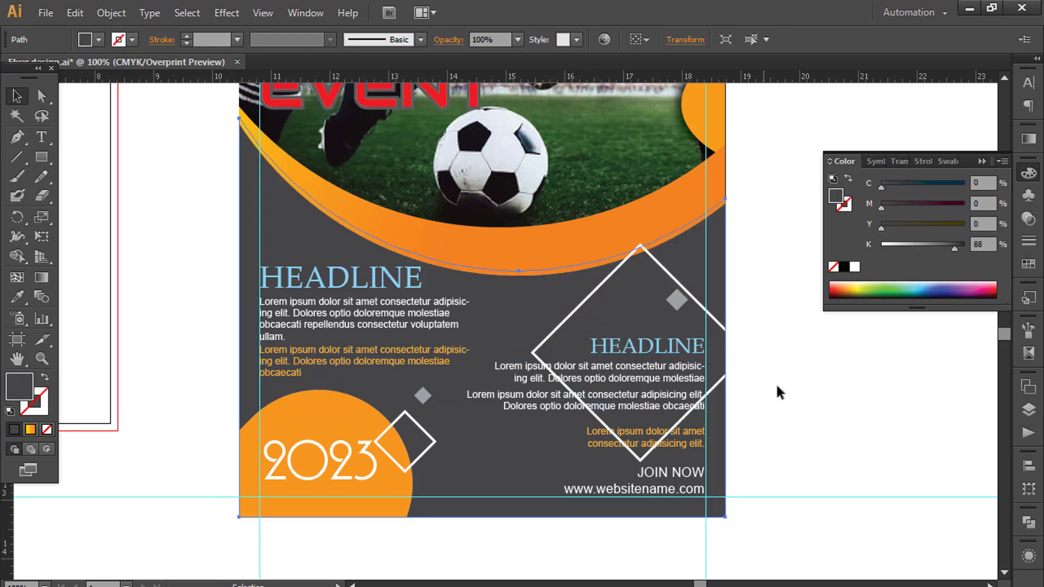
{"action": "left_click_drag", "start_coordinate": [736, 341], "coordinate": [734, 375]}
{"action": "left_click_drag", "start_coordinate": [530, 377], "coordinate": [540, 377]}
Set the large diamond's stroke to 19 pt and its opacity to 30%
{"action": "left_click", "coordinate": [188, 32]}
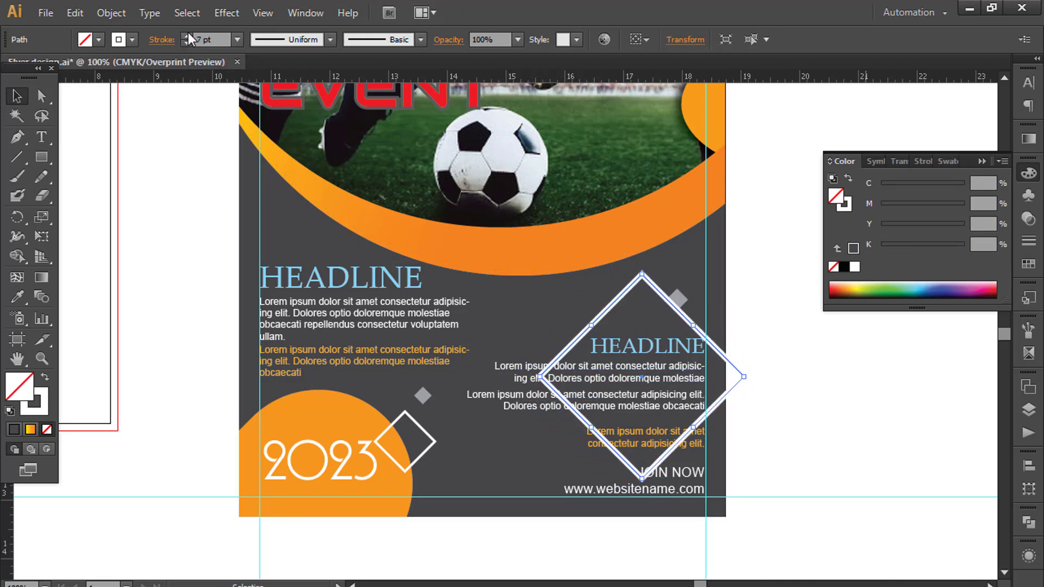
{"action": "left_click", "coordinate": [188, 34]}
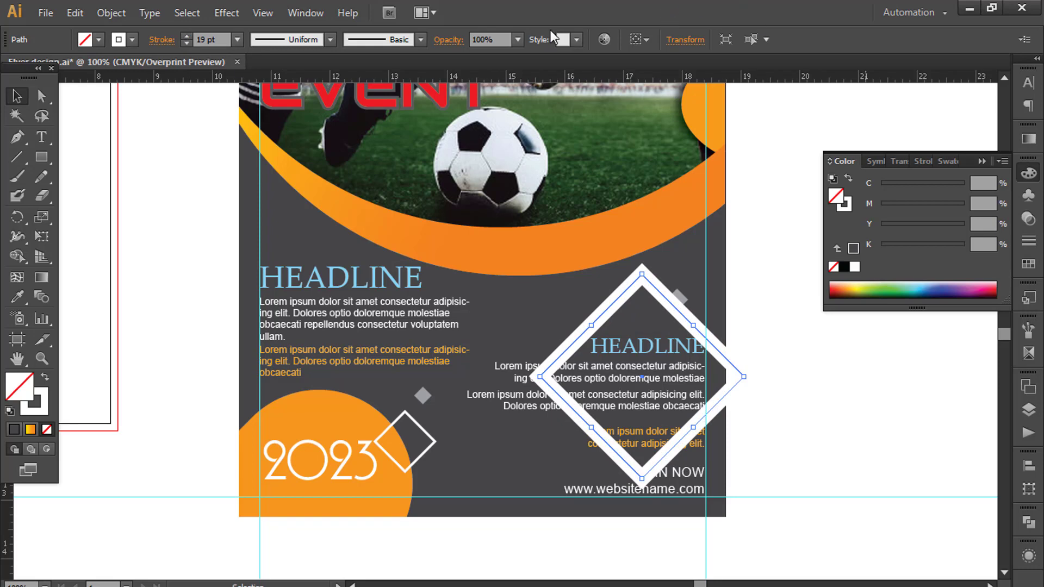
{"action": "left_click", "coordinate": [522, 44]}
{"action": "left_click", "coordinate": [535, 112]}
{"action": "left_click", "coordinate": [827, 461]}
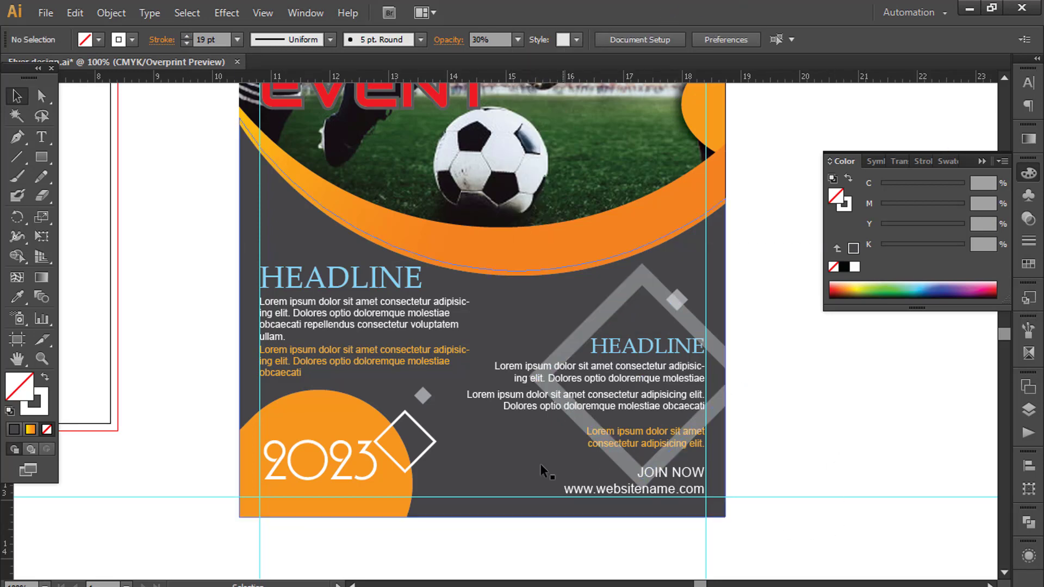
Bring the right HEADLINE, its paragraphs and the JOIN NOW text in front of the large diamond
{"action": "left_click", "coordinate": [613, 407]}
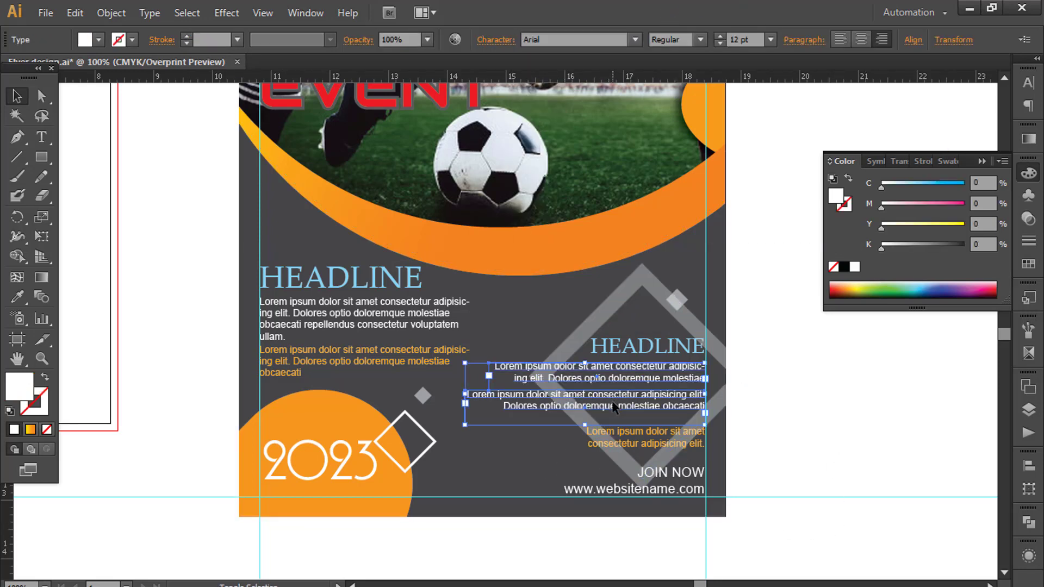
{"action": "left_click", "coordinate": [846, 437]}
{"action": "left_click", "coordinate": [661, 432]}
{"action": "left_click", "coordinate": [660, 481]}
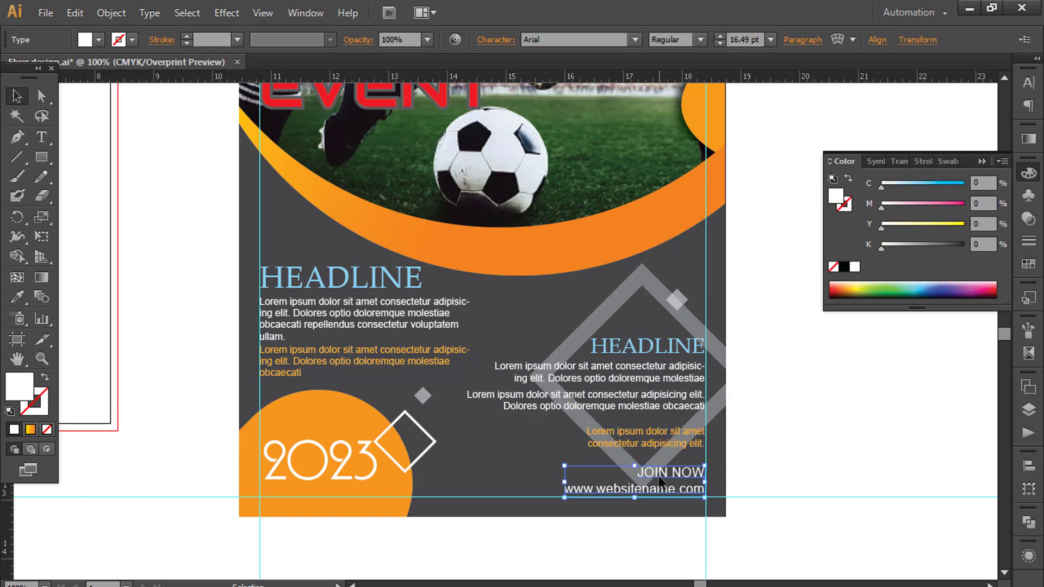
{"action": "key", "text": "ctrl+shift+a"}
{"action": "left_click", "coordinate": [646, 347]}
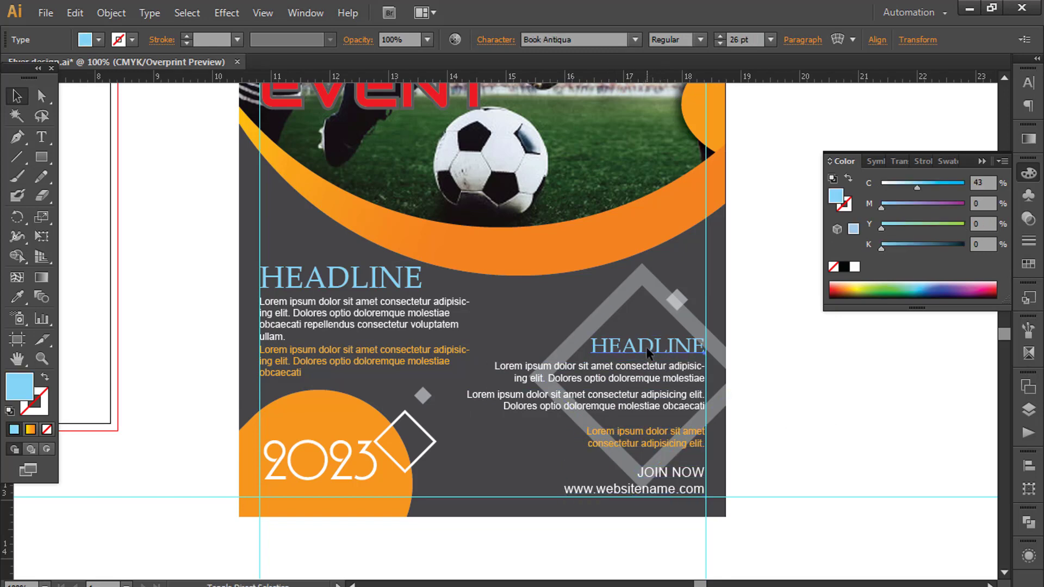
Move the small filled diamond up beside the large diamond's top corner and set its opacity to 30%
{"action": "left_click", "coordinate": [618, 295]}
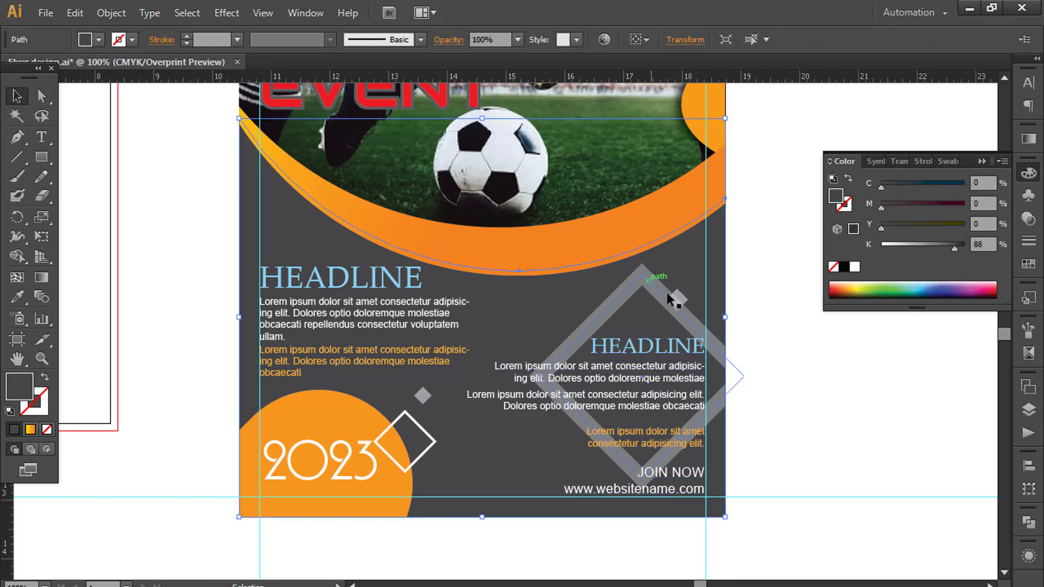
{"action": "left_click_drag", "start_coordinate": [688, 301], "coordinate": [692, 266]}
{"action": "left_click", "coordinate": [846, 407]}
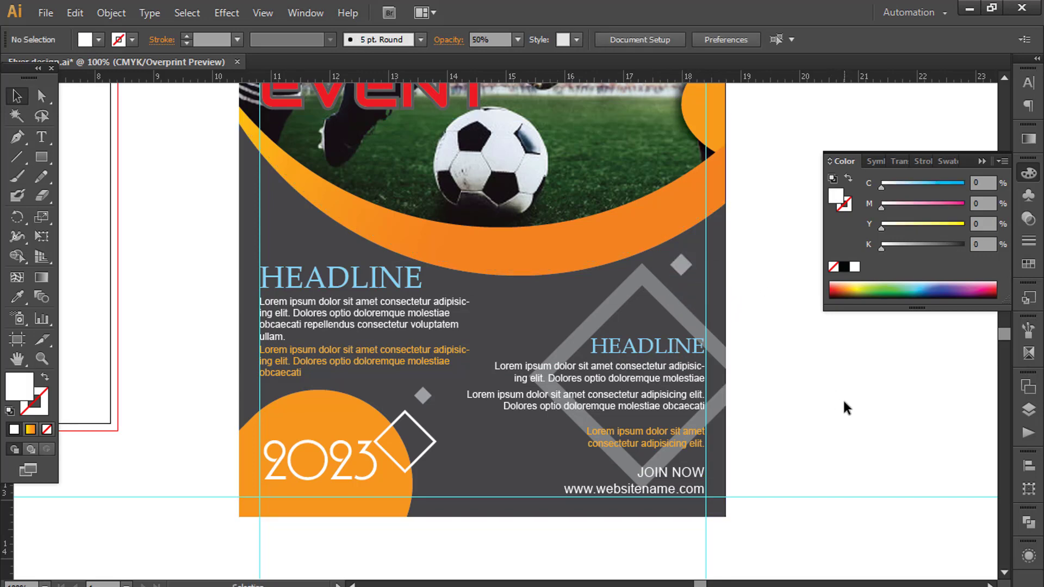
{"action": "left_click", "coordinate": [664, 299]}
{"action": "left_click", "coordinate": [518, 39]}
{"action": "left_click", "coordinate": [556, 119]}
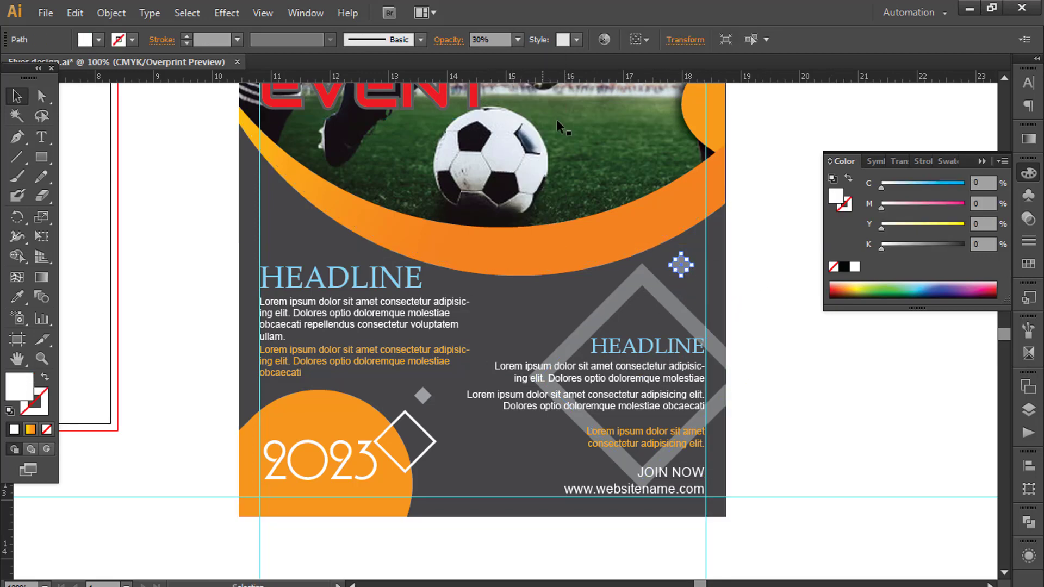
{"action": "left_click", "coordinate": [797, 350]}
Set the opacity of the small filled diamond near the 2023 corner to 20%
{"action": "left_click", "coordinate": [422, 396]}
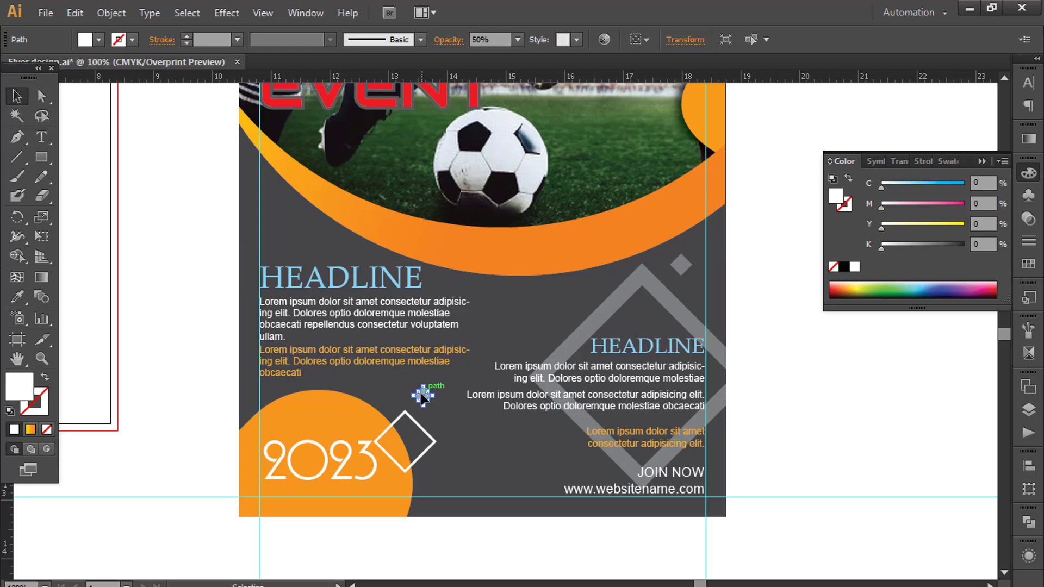
{"action": "left_click", "coordinate": [518, 39]}
{"action": "left_click", "coordinate": [536, 103]}
{"action": "left_click", "coordinate": [815, 498]}
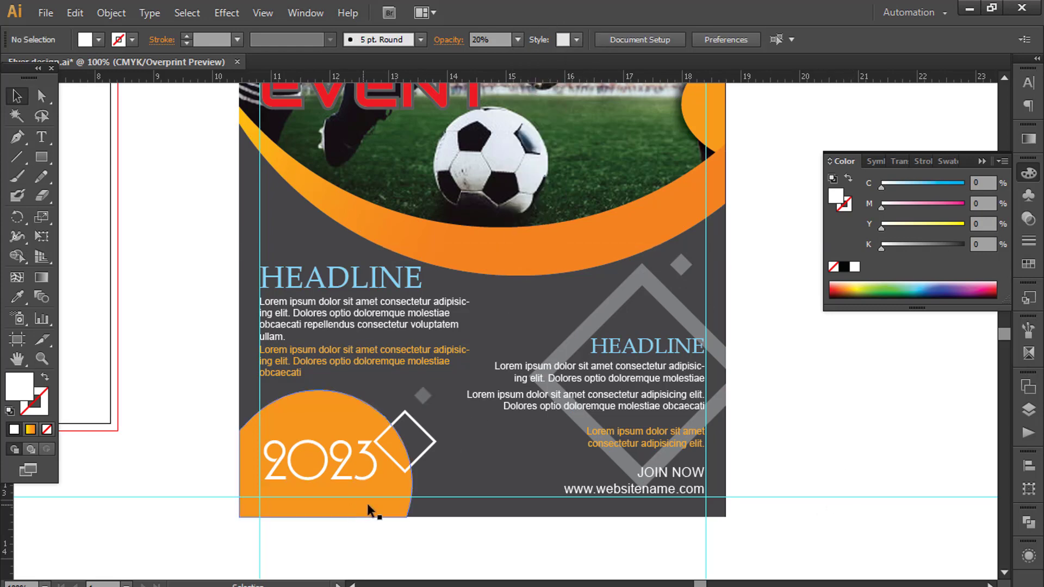
Increase the stroke of the white outlined diamond beside 2023 to 6 pt
{"action": "left_click", "coordinate": [435, 447]}
{"action": "left_click", "coordinate": [861, 483]}
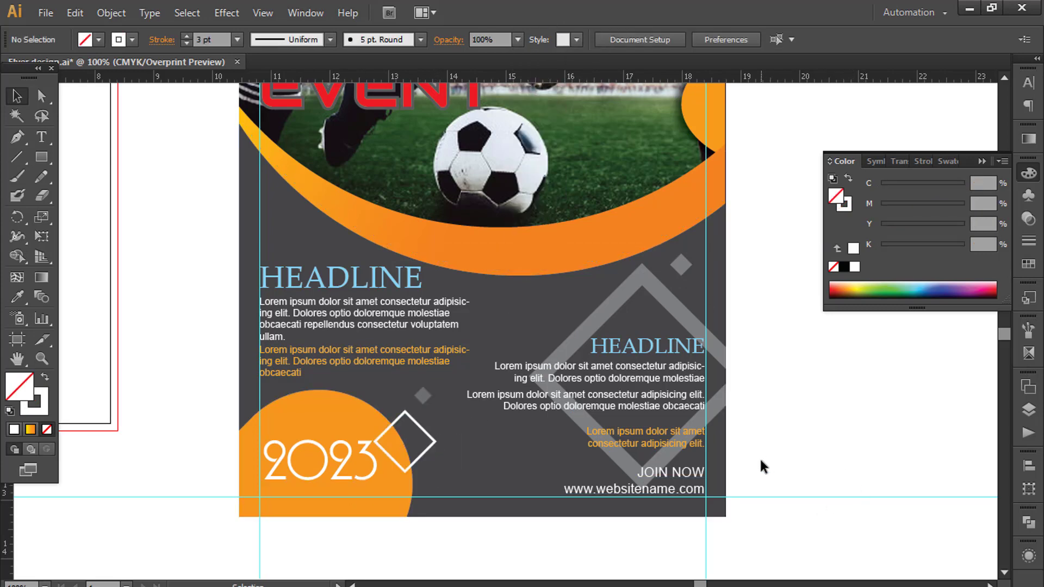
{"action": "left_click", "coordinate": [434, 442]}
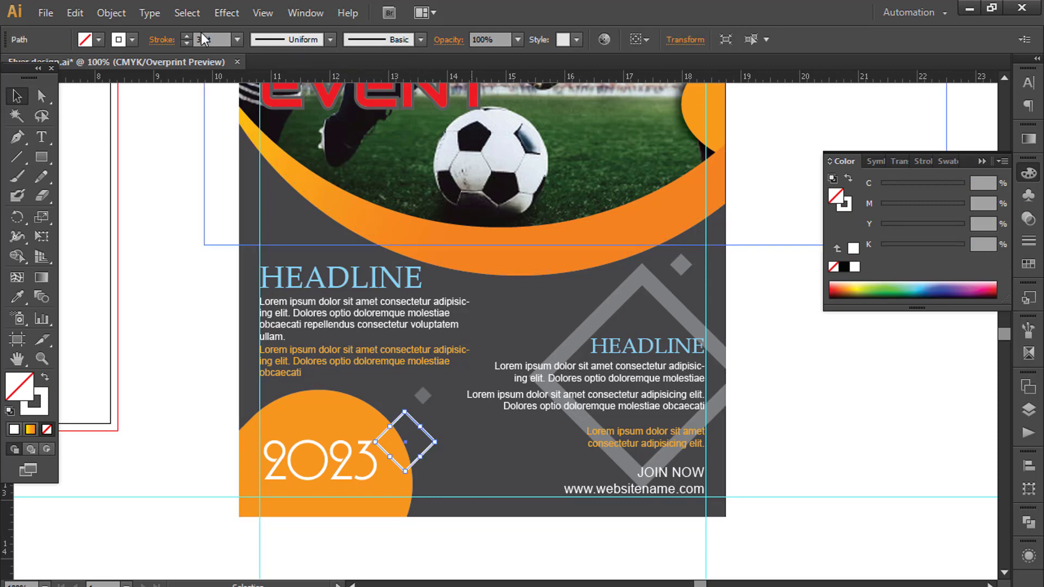
{"action": "left_click", "coordinate": [186, 36]}
{"action": "left_click", "coordinate": [186, 36]}
{"action": "left_click", "coordinate": [187, 36]}
{"action": "left_click", "coordinate": [355, 501]}
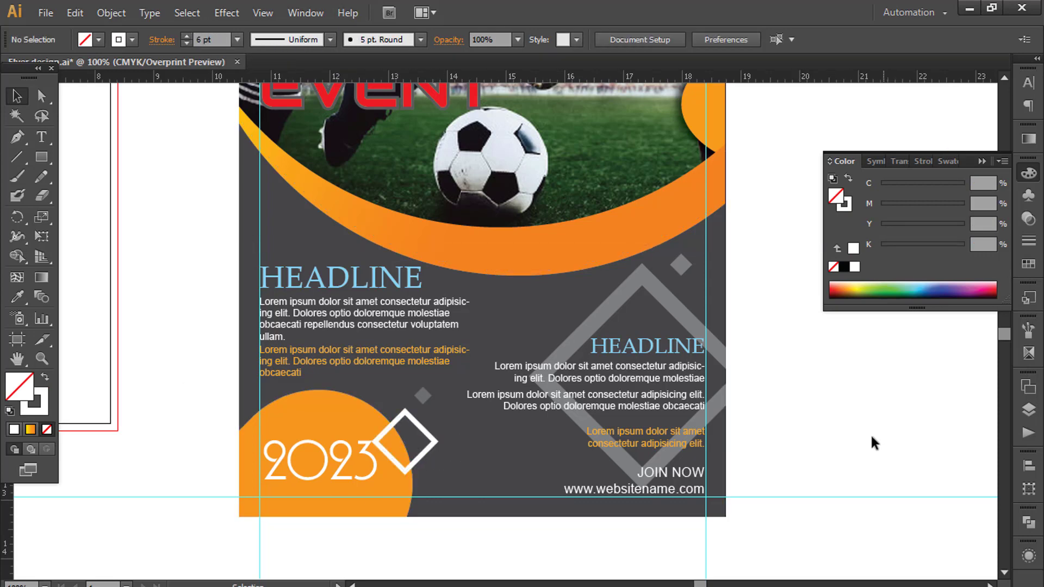
Nudge the white outlined diamond slightly to the right, clear of the 2023 text
{"action": "left_click", "coordinate": [435, 446]}
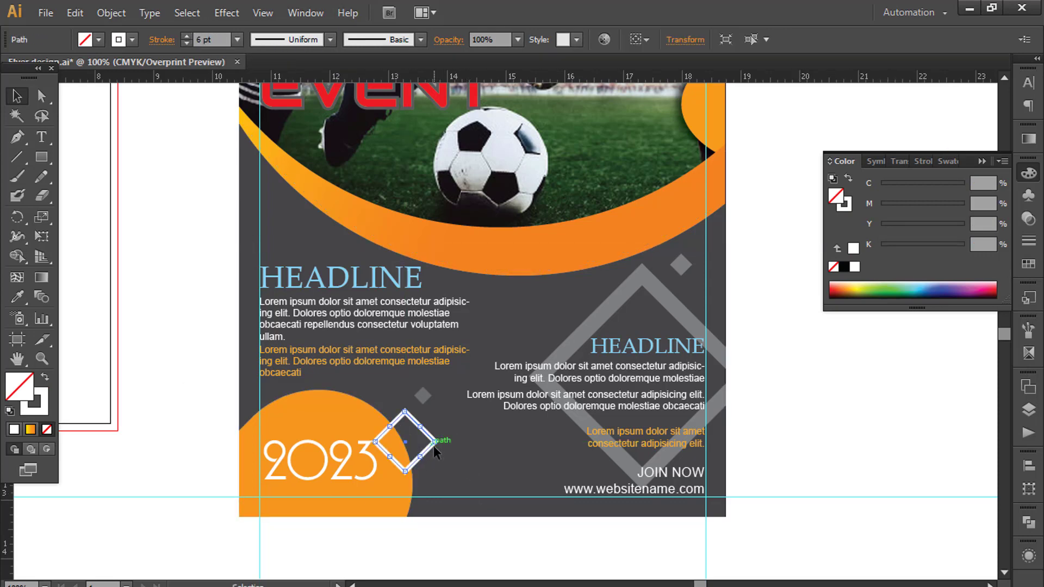
{"action": "key", "text": "Right"}
{"action": "key", "text": "Right"}
{"action": "key", "text": "Right"}
{"action": "key", "text": "Right"}
{"action": "key", "text": "Right"}
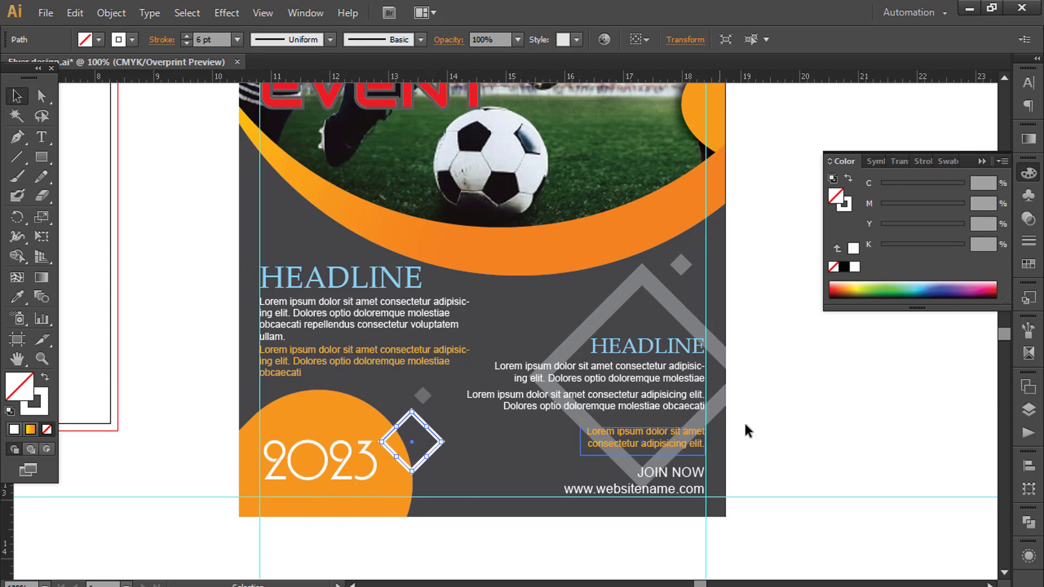
{"action": "left_click", "coordinate": [745, 425]}
Lower the large diamond's opacity to 20%
{"action": "scroll", "coordinate": [892, 414], "scroll_direction": "up", "scroll_amount": 2}
{"action": "left_click", "coordinate": [689, 354]}
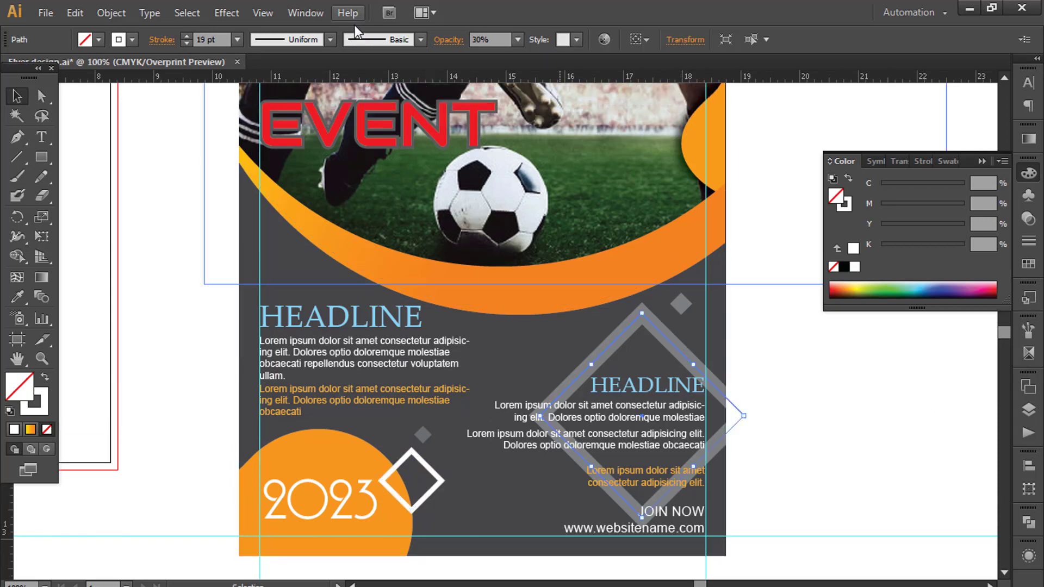
{"action": "left_click", "coordinate": [518, 39]}
{"action": "left_click", "coordinate": [541, 108]}
{"action": "left_click", "coordinate": [811, 522]}
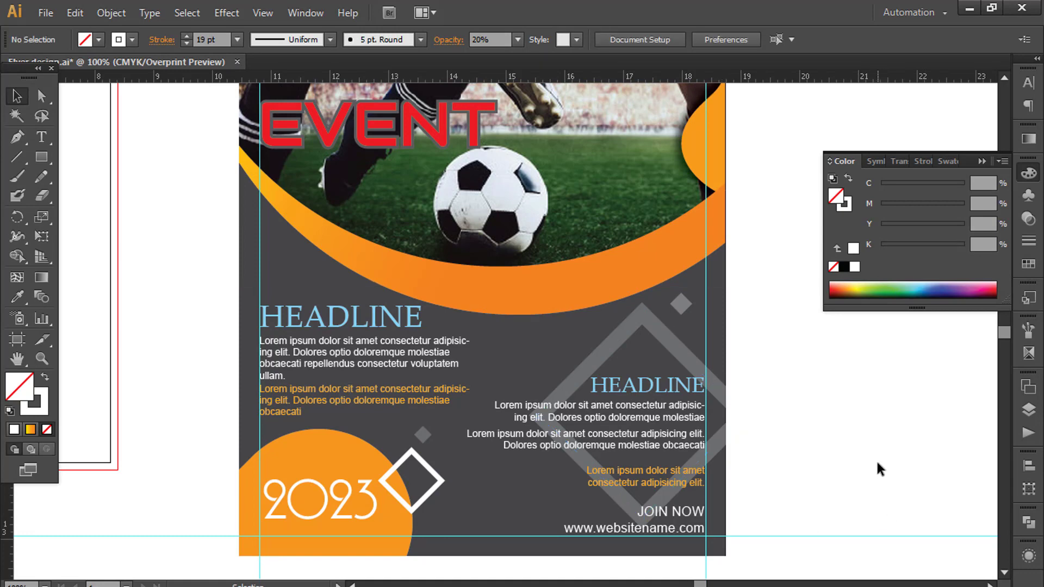
Enlarge the large translucent diamond and shift it down and slightly left so it overlaps the flyer's bottom and right edges
{"action": "scroll", "coordinate": [790, 450], "scroll_direction": "down", "scroll_amount": 1}
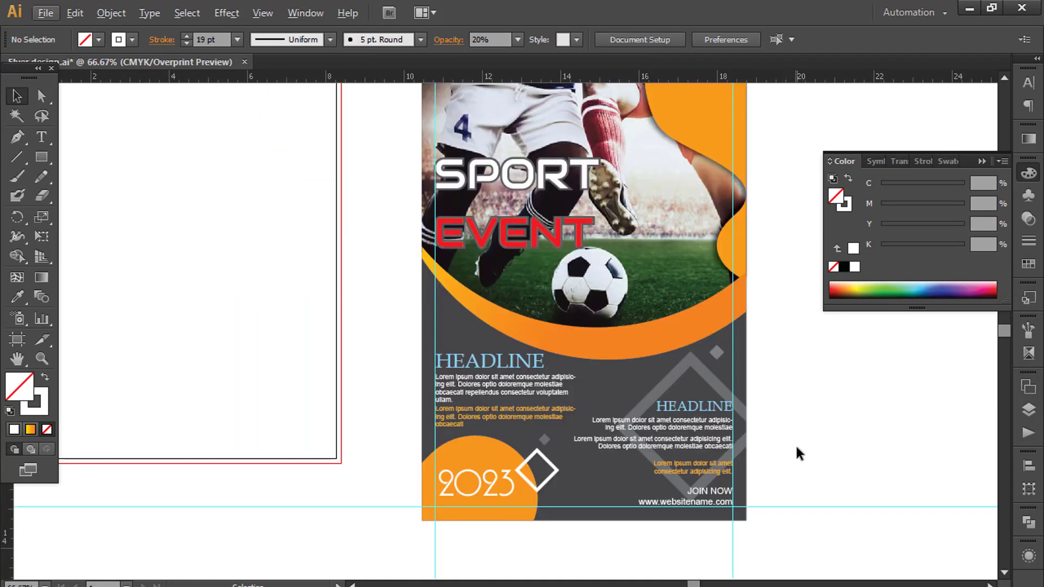
{"action": "scroll", "coordinate": [794, 446], "scroll_direction": "right", "scroll_amount": 3}
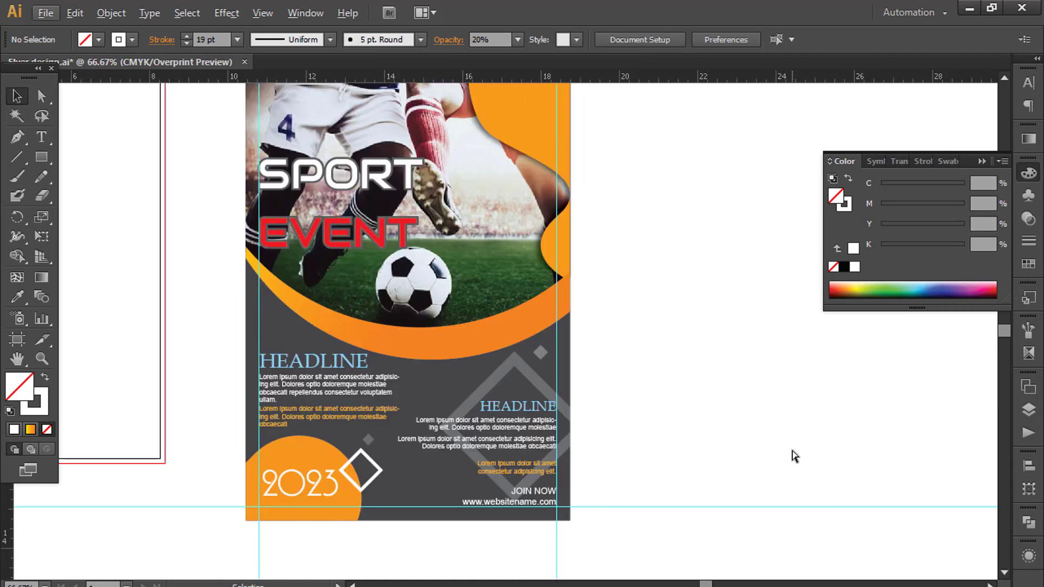
{"action": "left_click", "coordinate": [586, 426]}
{"action": "left_click_drag", "start_coordinate": [585, 425], "coordinate": [619, 427]}
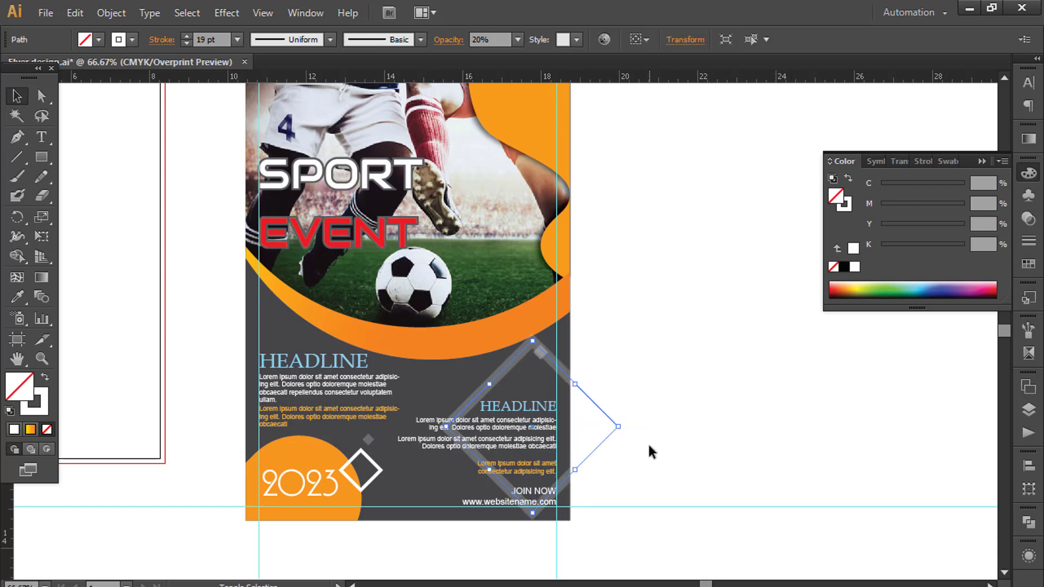
{"action": "key", "text": "shift+Down"}
{"action": "key", "text": "shift+Down"}
{"action": "key", "text": "shift+Down"}
{"action": "key", "text": "shift+Down"}
{"action": "key", "text": "shift+Down"}
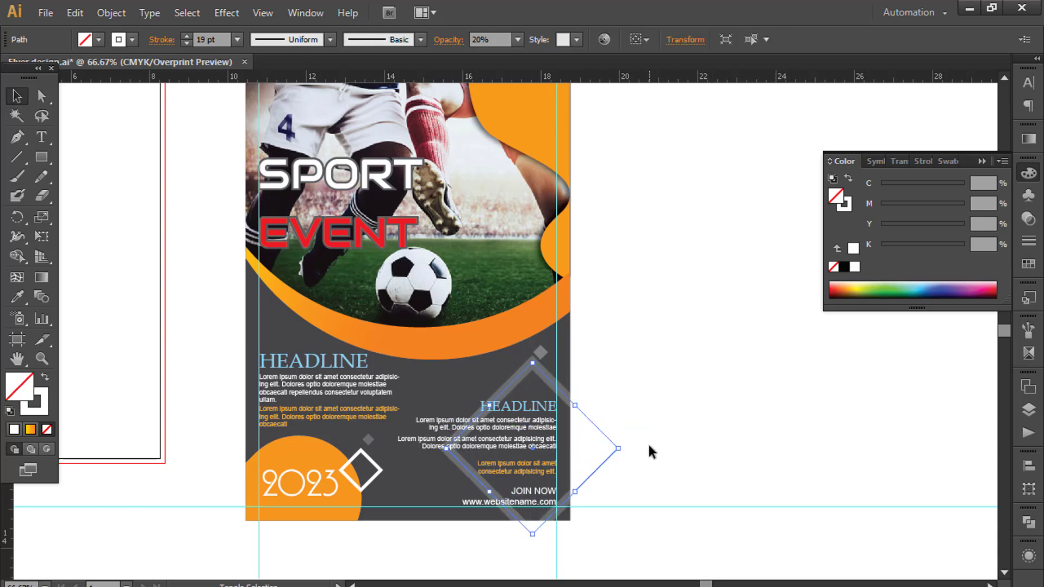
{"action": "key", "text": "shift+Left"}
{"action": "key", "text": "shift+Left"}
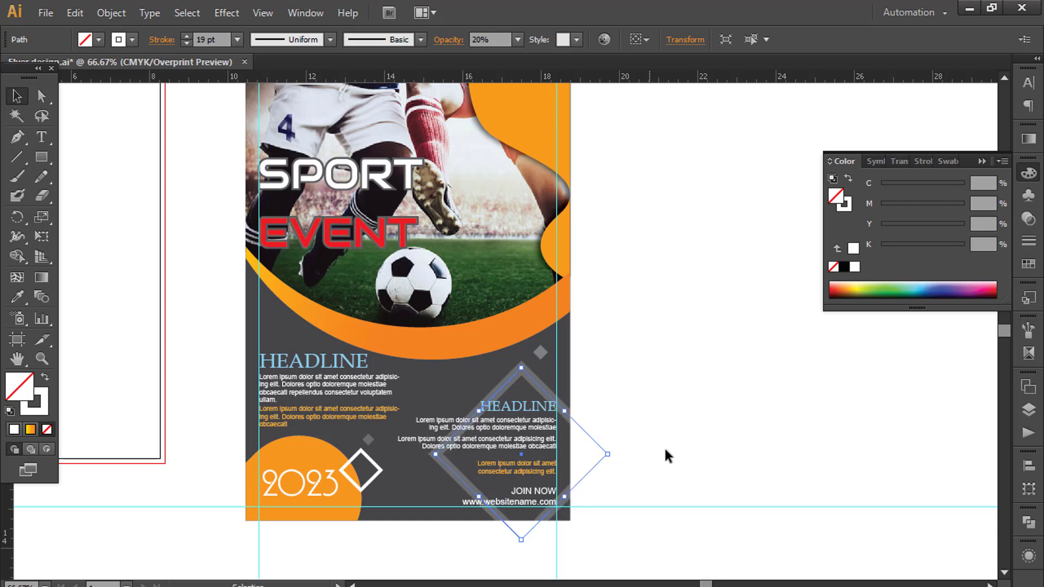
{"action": "left_click", "coordinate": [655, 458]}
Delete the horizontal and vertical margin guides around the flyer
{"action": "scroll", "coordinate": [654, 458], "scroll_direction": "right", "scroll_amount": 3}
{"action": "scroll", "coordinate": [496, 419], "scroll_direction": "left", "scroll_amount": 2}
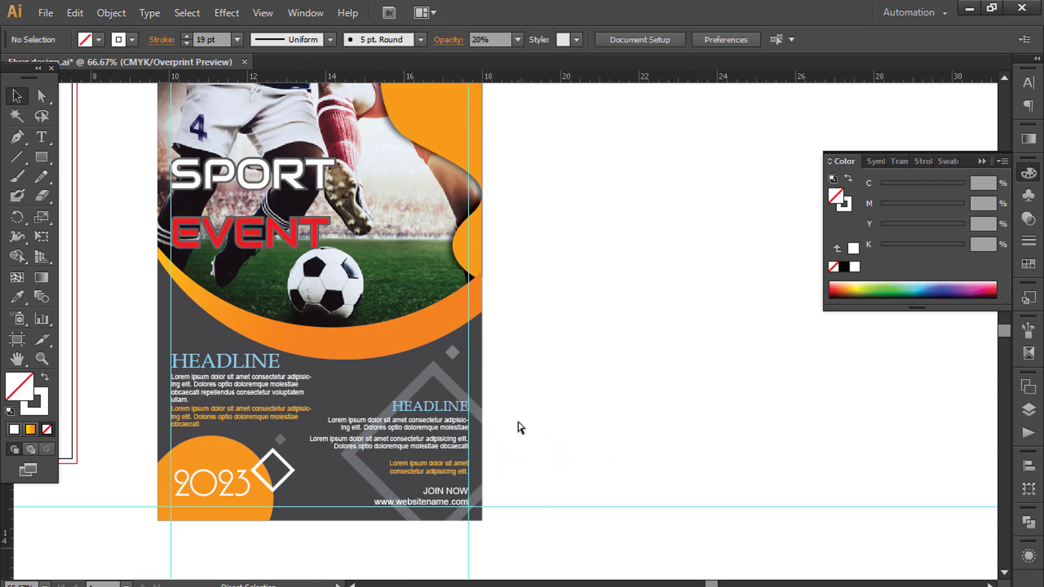
{"action": "scroll", "coordinate": [517, 427], "scroll_direction": "up", "scroll_amount": 2}
{"action": "scroll", "coordinate": [604, 437], "scroll_direction": "left", "scroll_amount": 1}
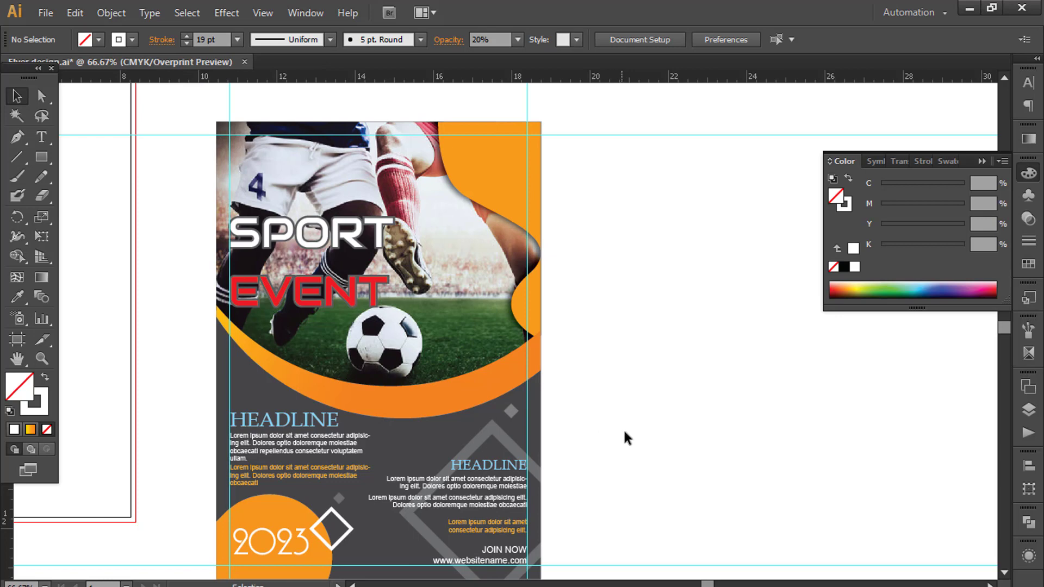
{"action": "scroll", "coordinate": [628, 440], "scroll_direction": "down", "scroll_amount": 1}
{"action": "scroll", "coordinate": [682, 465], "scroll_direction": "down", "scroll_amount": 4}
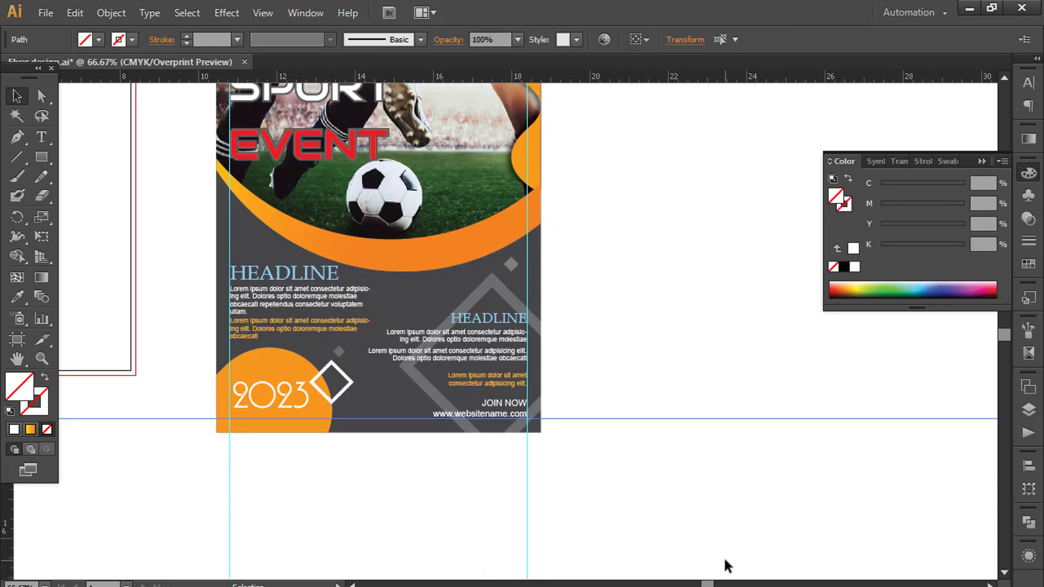
{"action": "scroll", "coordinate": [645, 518], "scroll_direction": "left", "scroll_amount": 2}
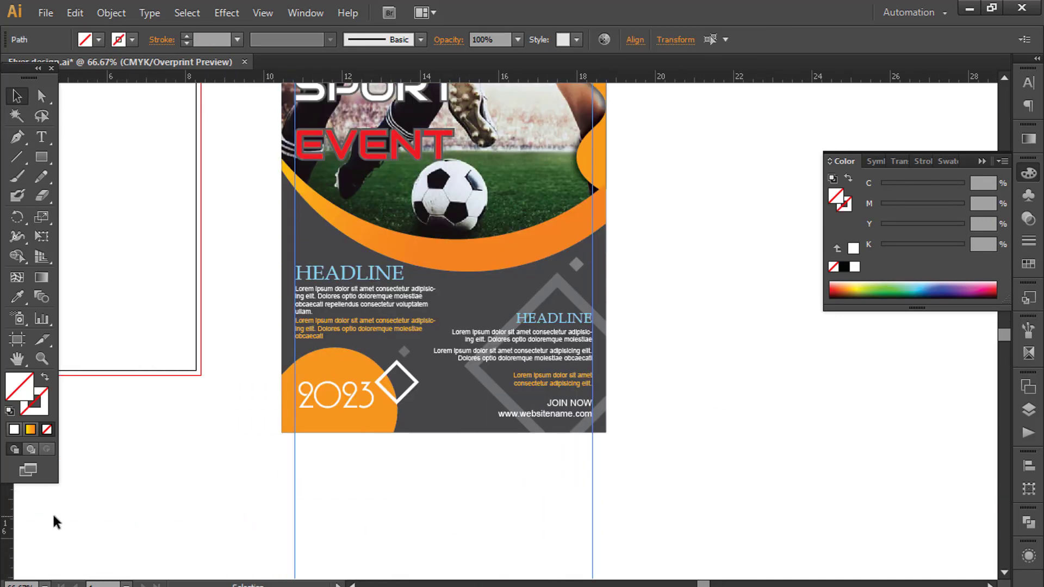
{"action": "scroll", "coordinate": [666, 217], "scroll_direction": "up", "scroll_amount": 7}
{"action": "scroll", "coordinate": [700, 322], "scroll_direction": "down", "scroll_amount": 3}
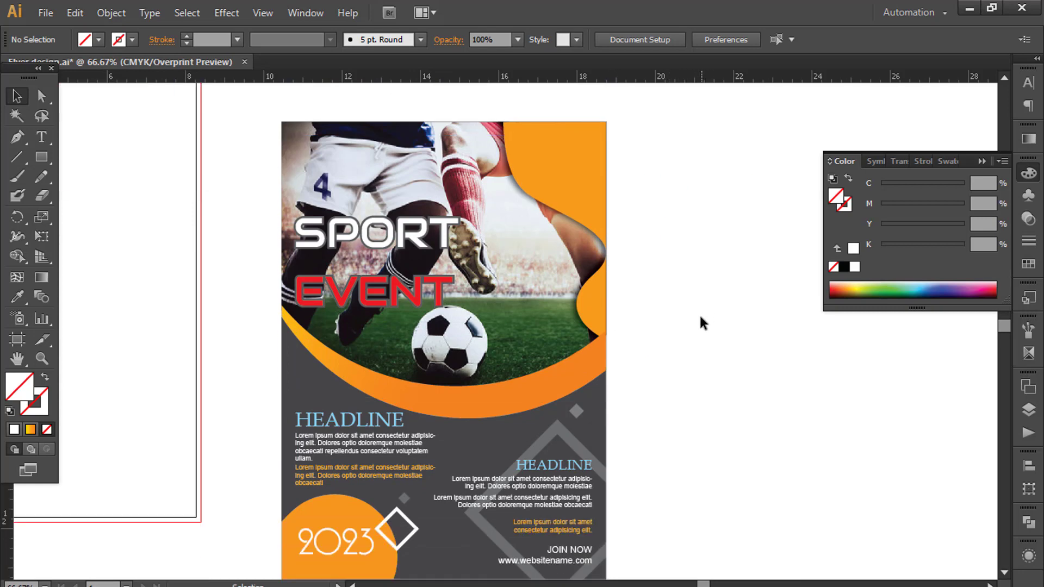